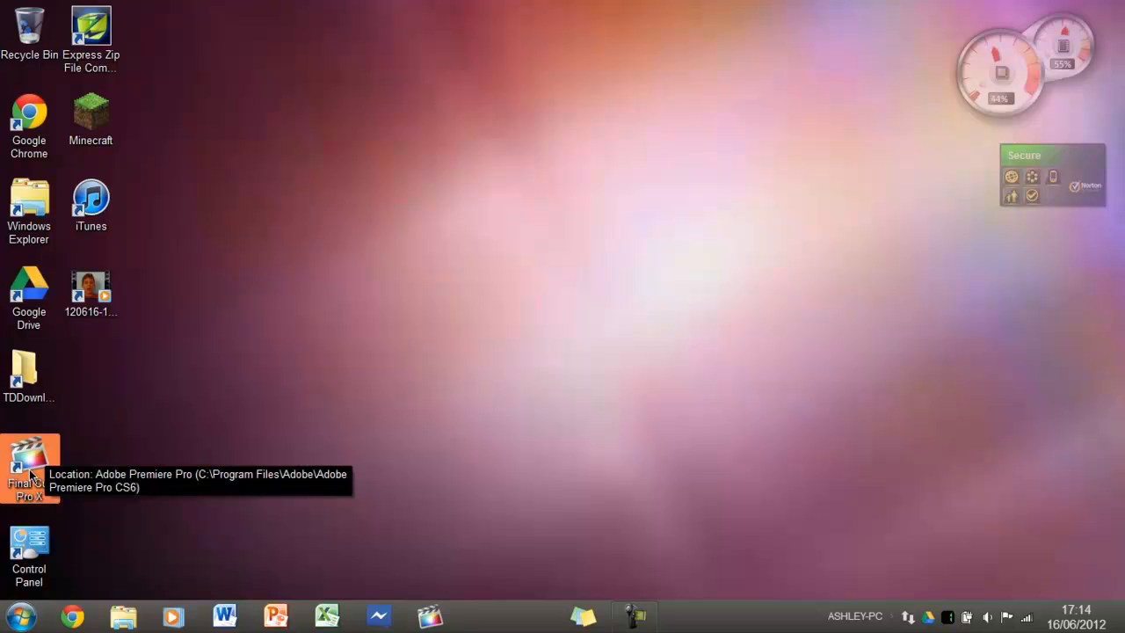
Step: Start Adobe Premiere Pro and create a new project named "video for premiere pro review" in the default location
double_click(28, 472)
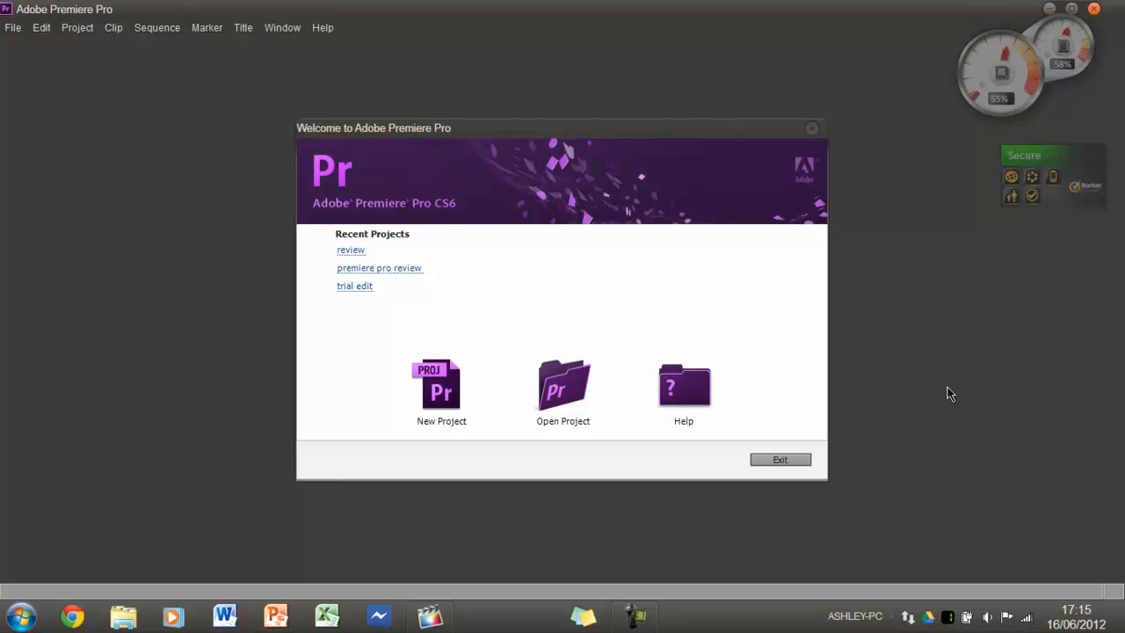
click(734, 24)
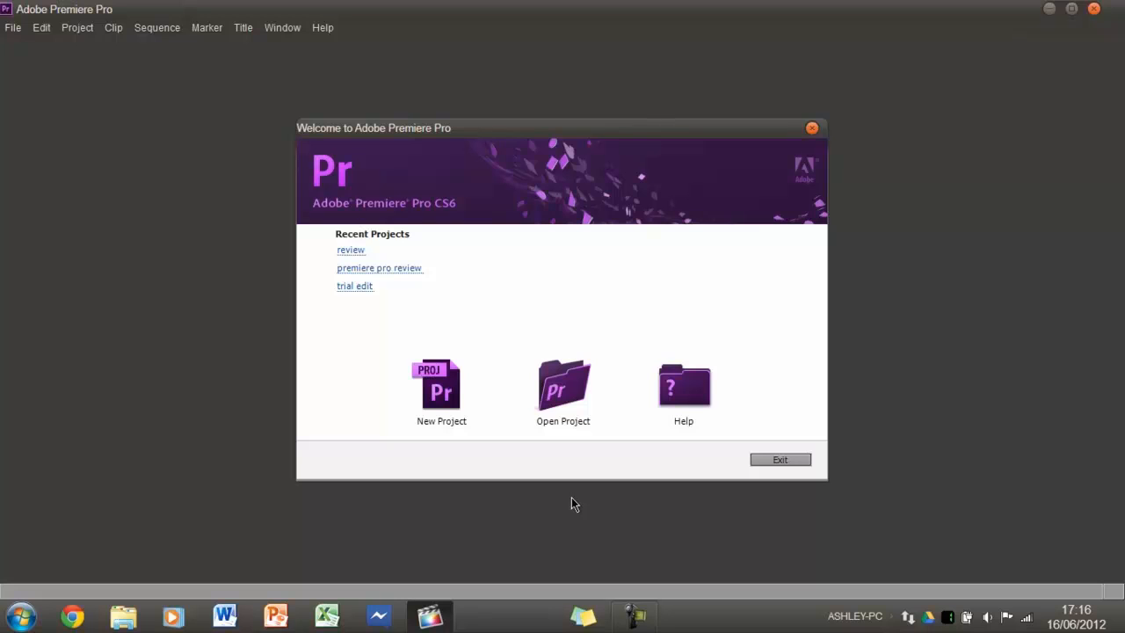
click(455, 397)
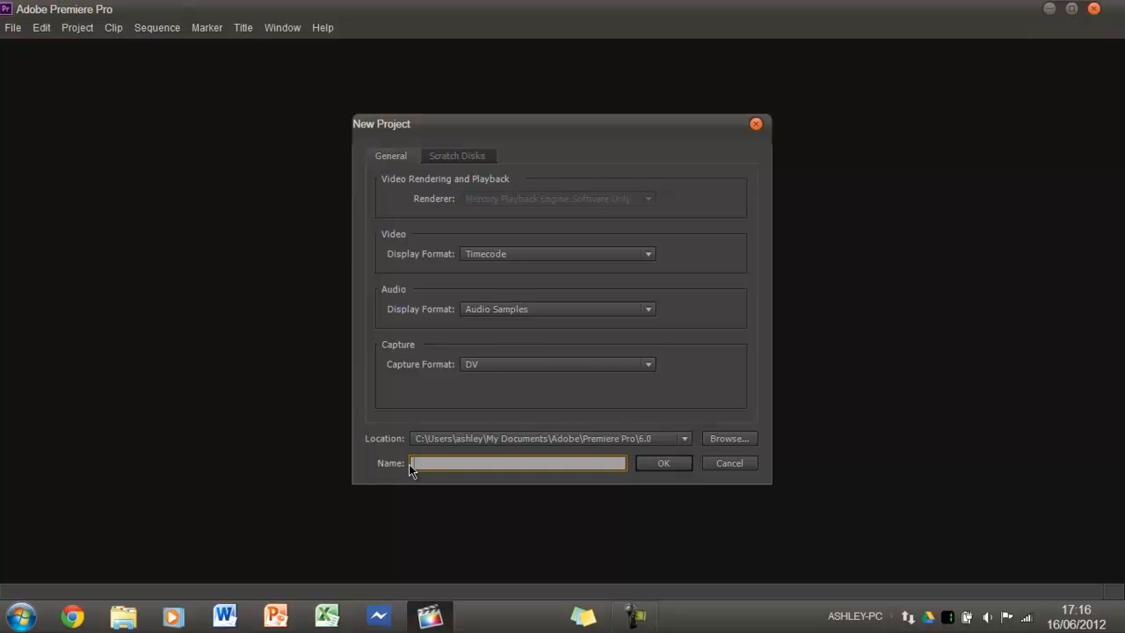
text(o for premiere pro review)
click(683, 438)
click(683, 457)
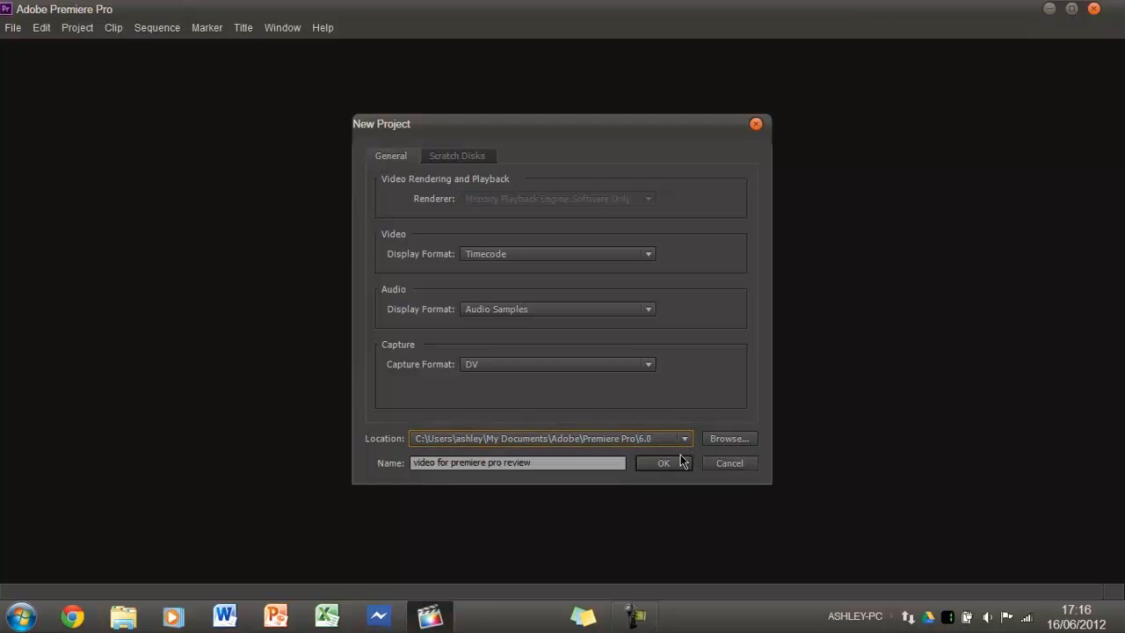
click(722, 439)
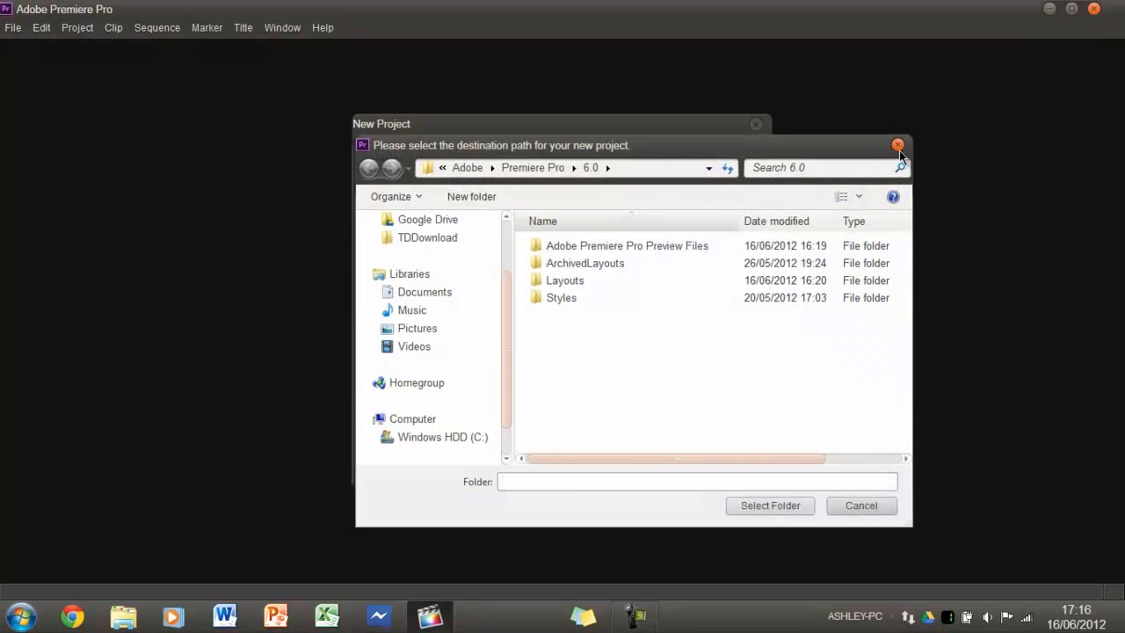
click(897, 145)
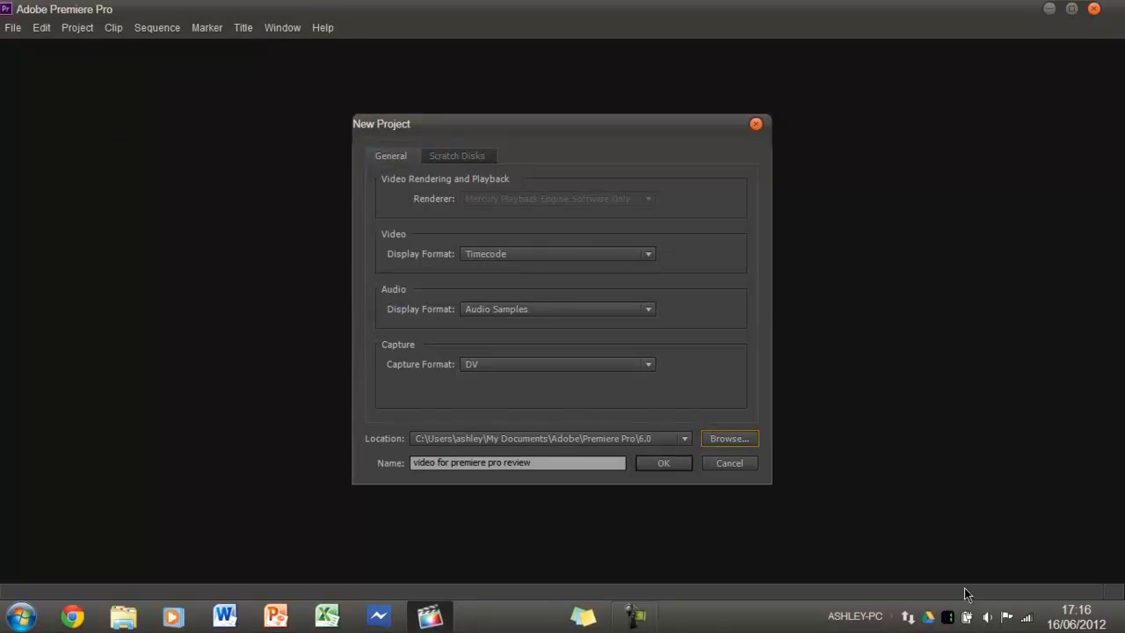
click(682, 467)
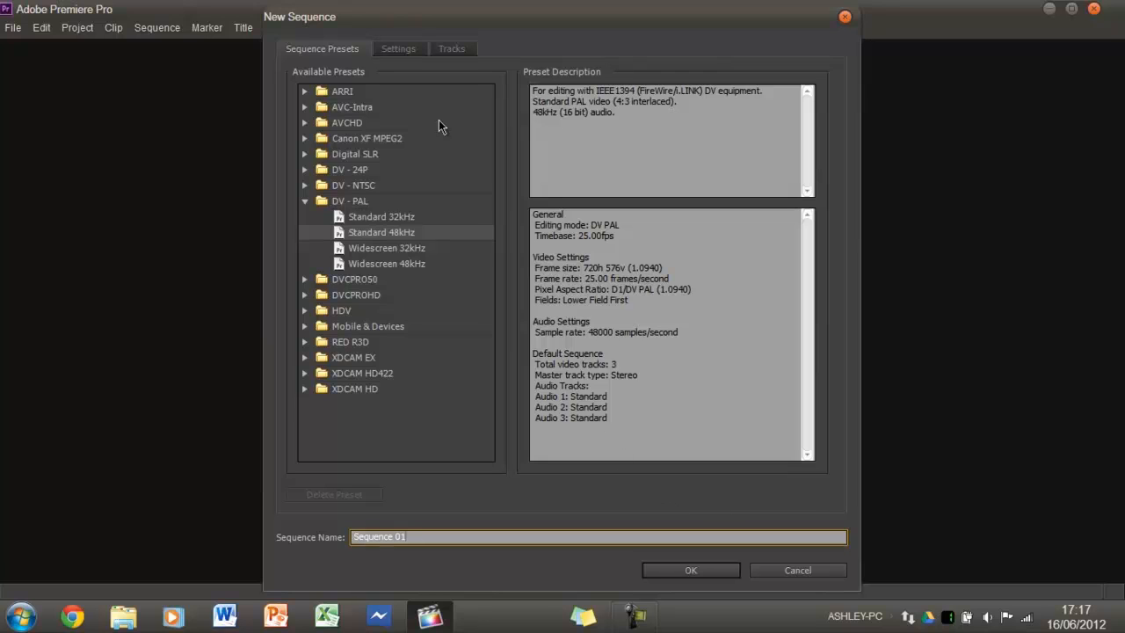
Step: Create the sequence with the DV - PAL Standard 48kHz preset, naming it "trial for premiere pro review"
click(418, 51)
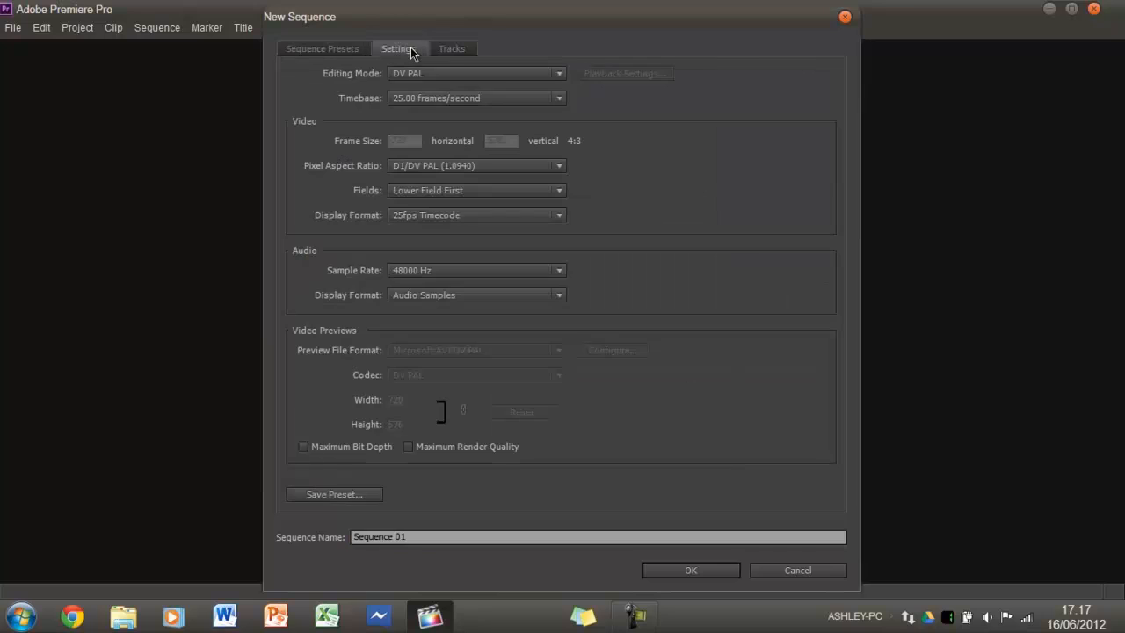
click(460, 53)
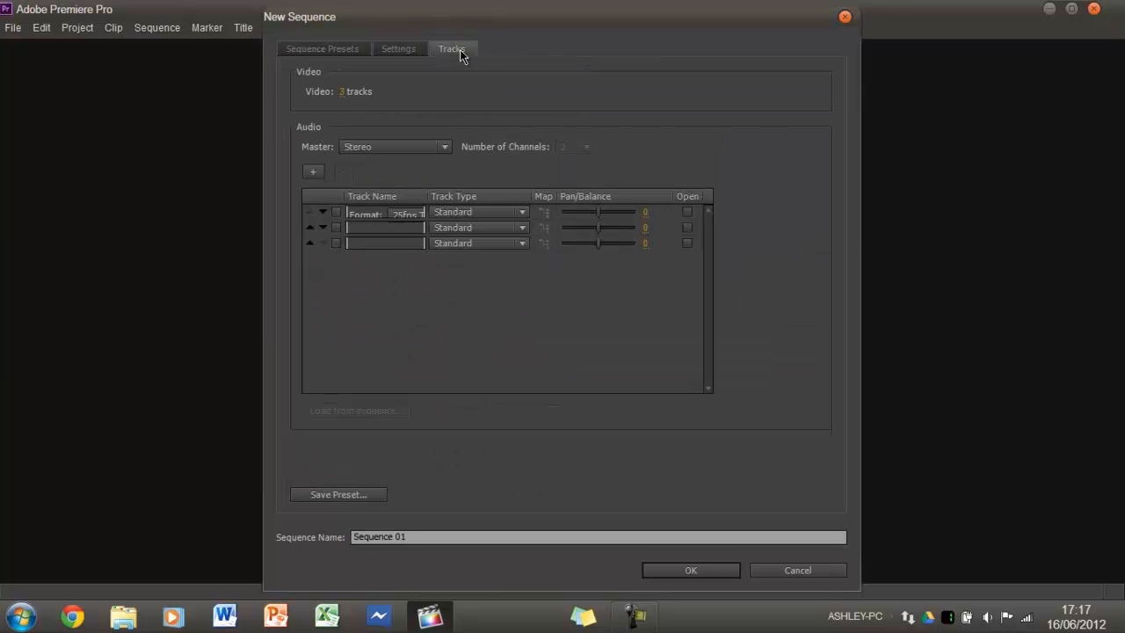
click(308, 51)
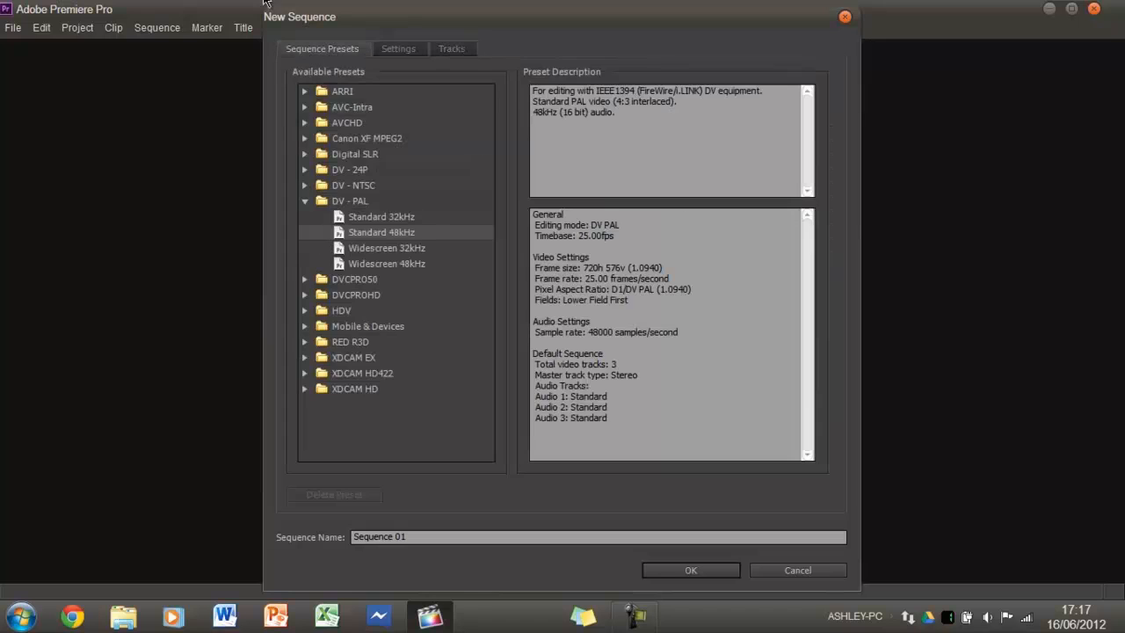
click(431, 536)
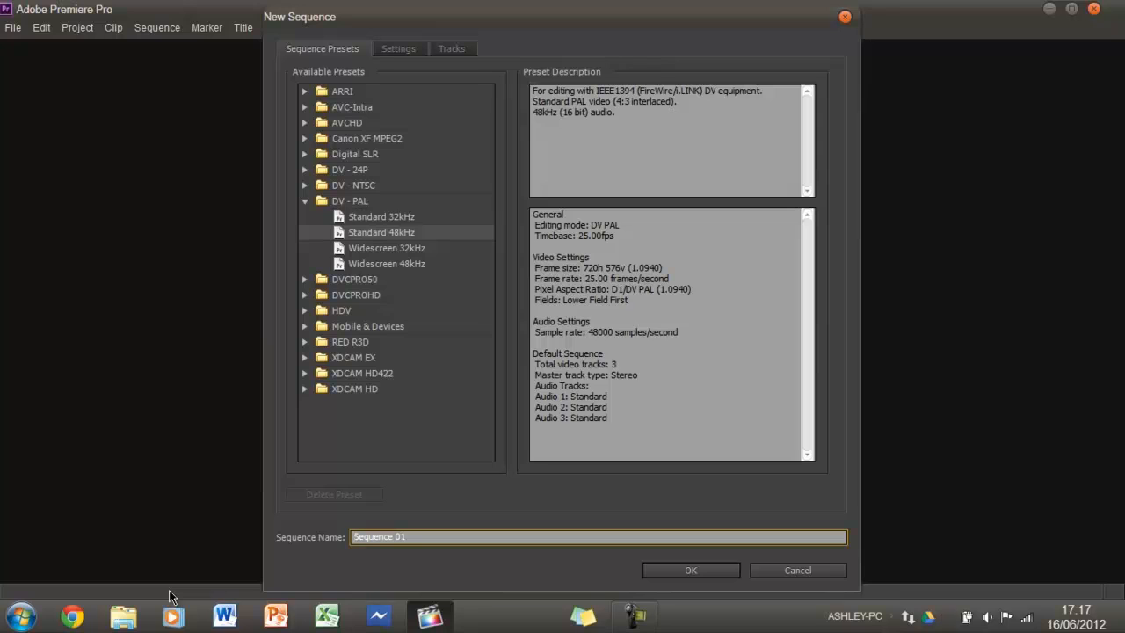
text(trial fr)
key(BackSpace)
text(or premiee)
key(BackSpace)
text(re pro review)
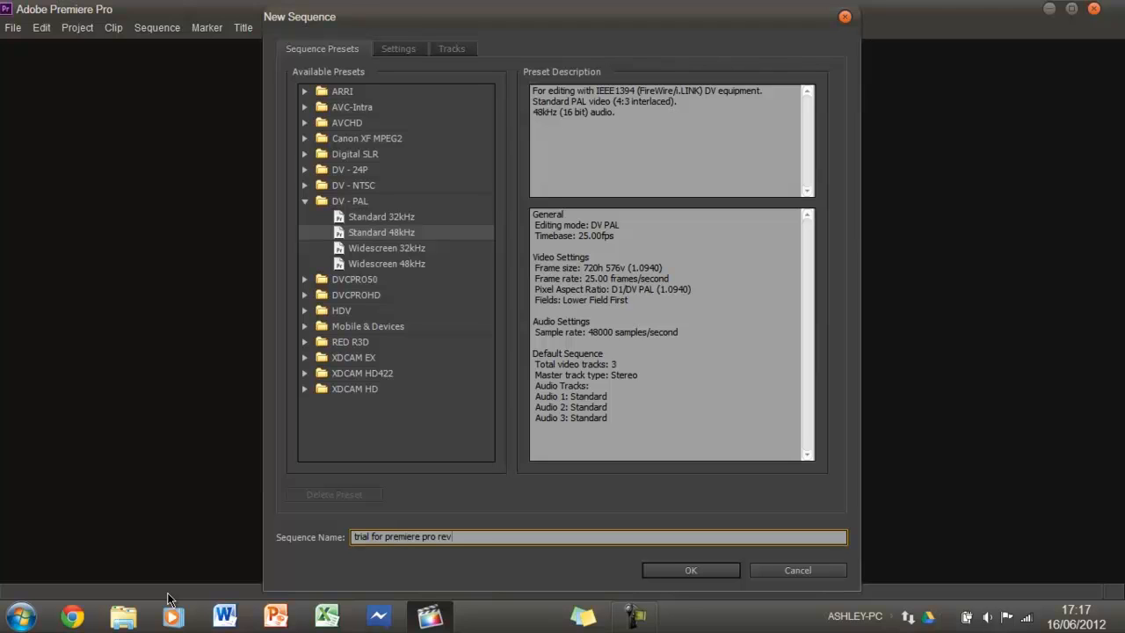
click(670, 571)
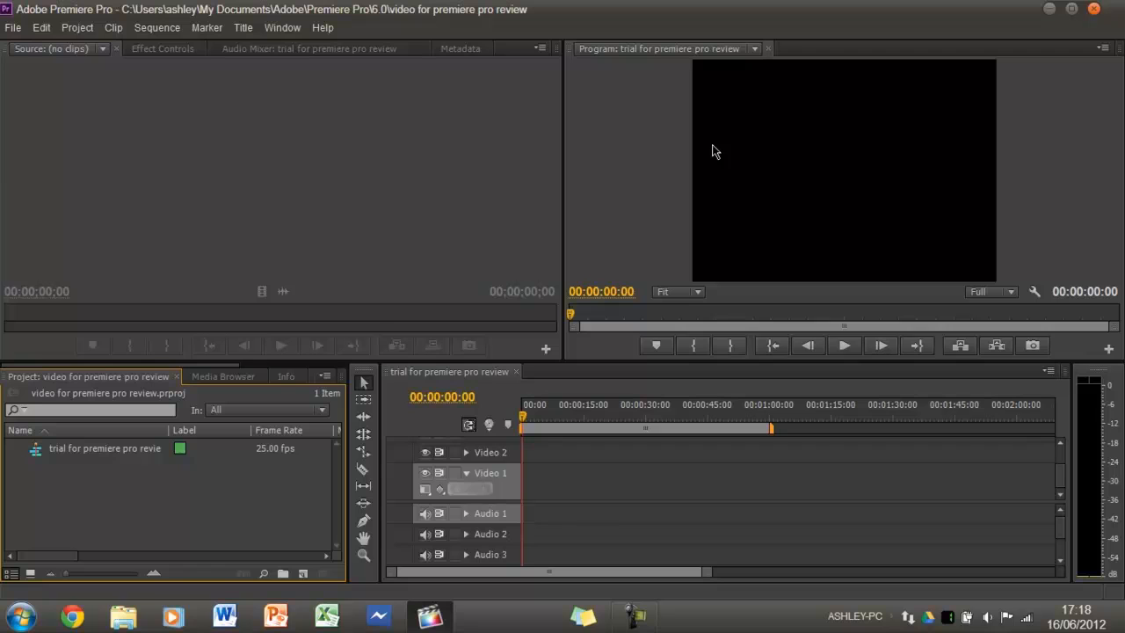
Step: Switch the layout to the Editing workspace and dismiss the download notification
key(Right)
drag(213, 366, 3, 373)
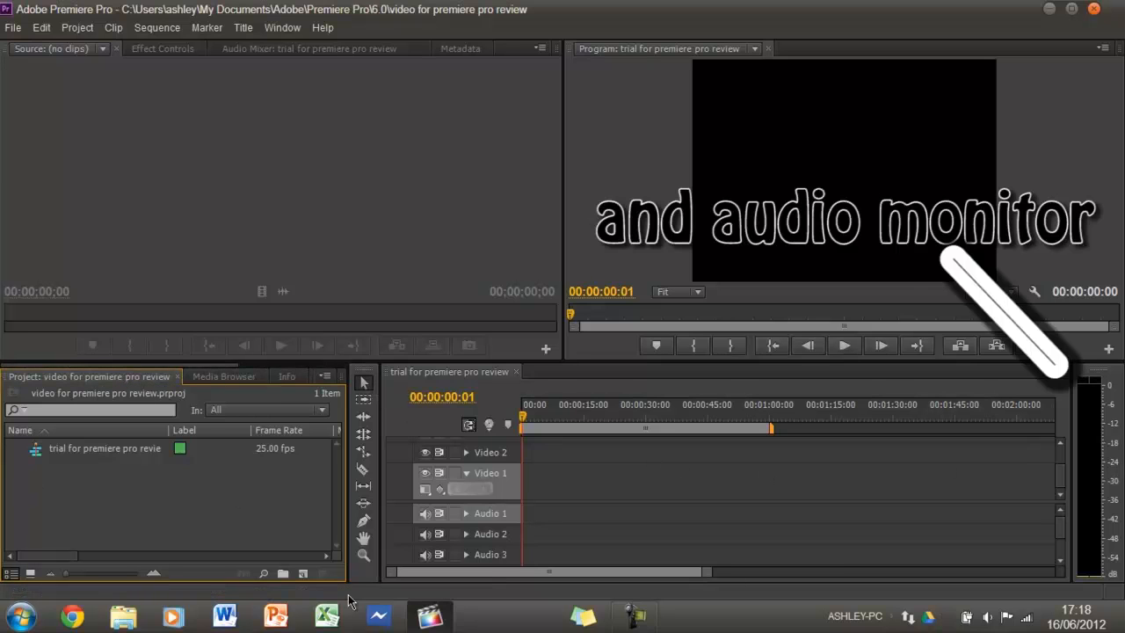
click(282, 28)
mouse_move(422, 50)
click(534, 125)
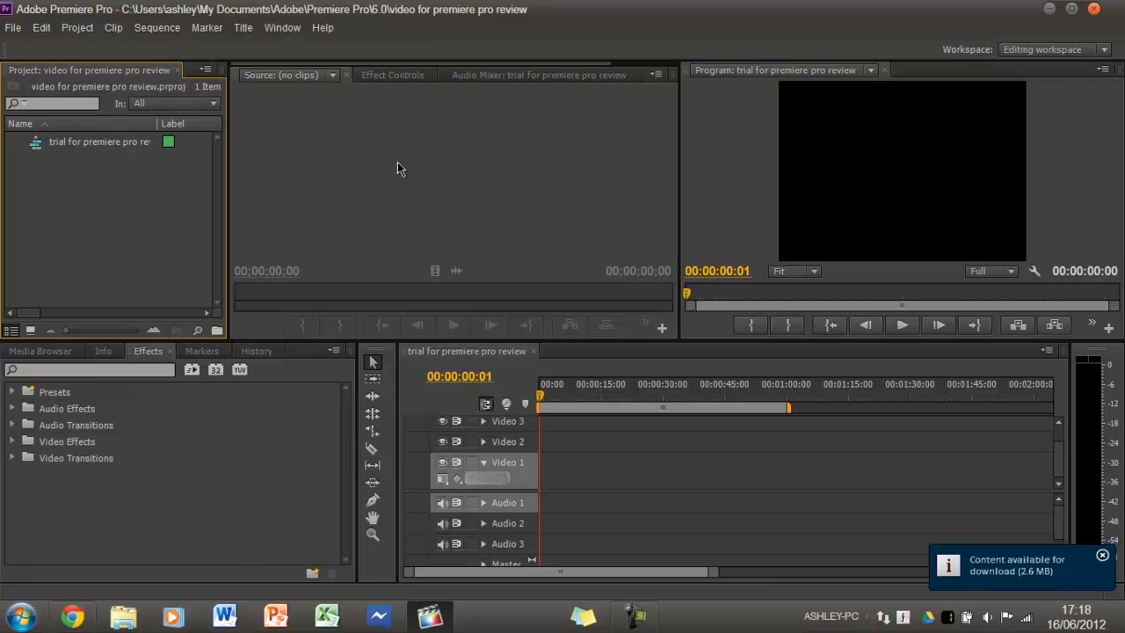
click(1103, 555)
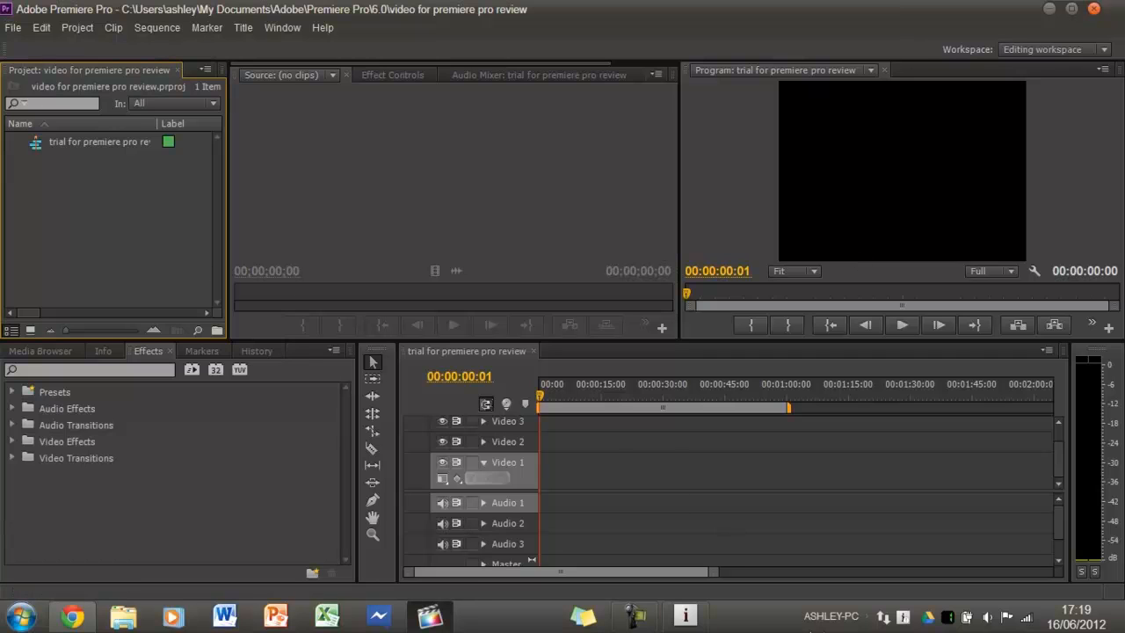
Step: Open the recent project named "review" from the Premiere Pro 6.0 folder
click(15, 30)
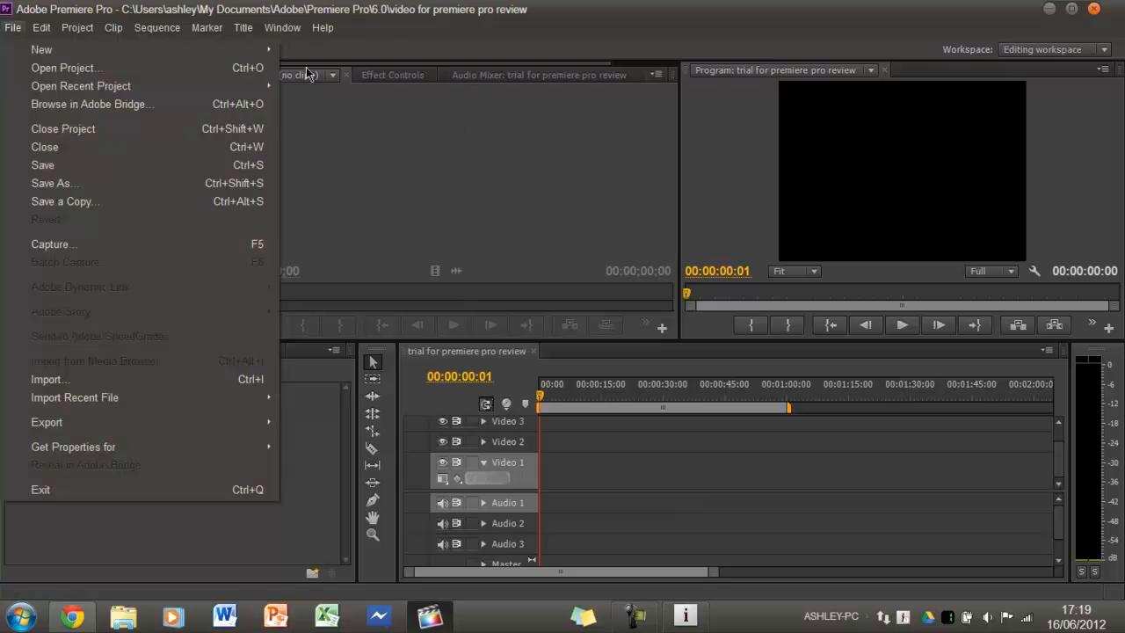
mouse_move(266, 84)
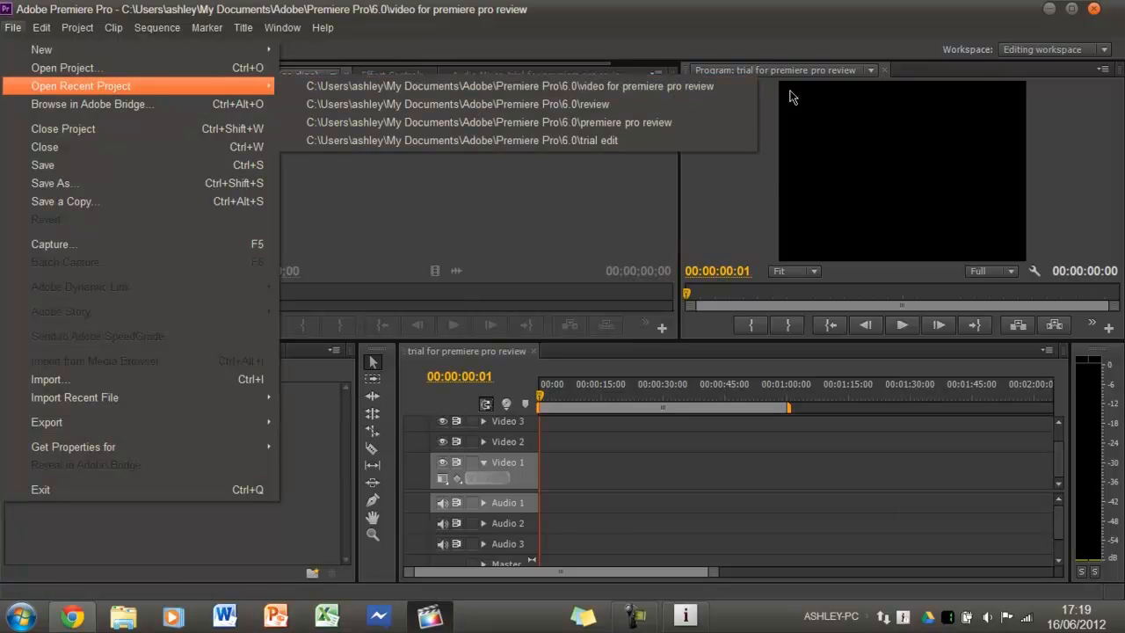
click(717, 103)
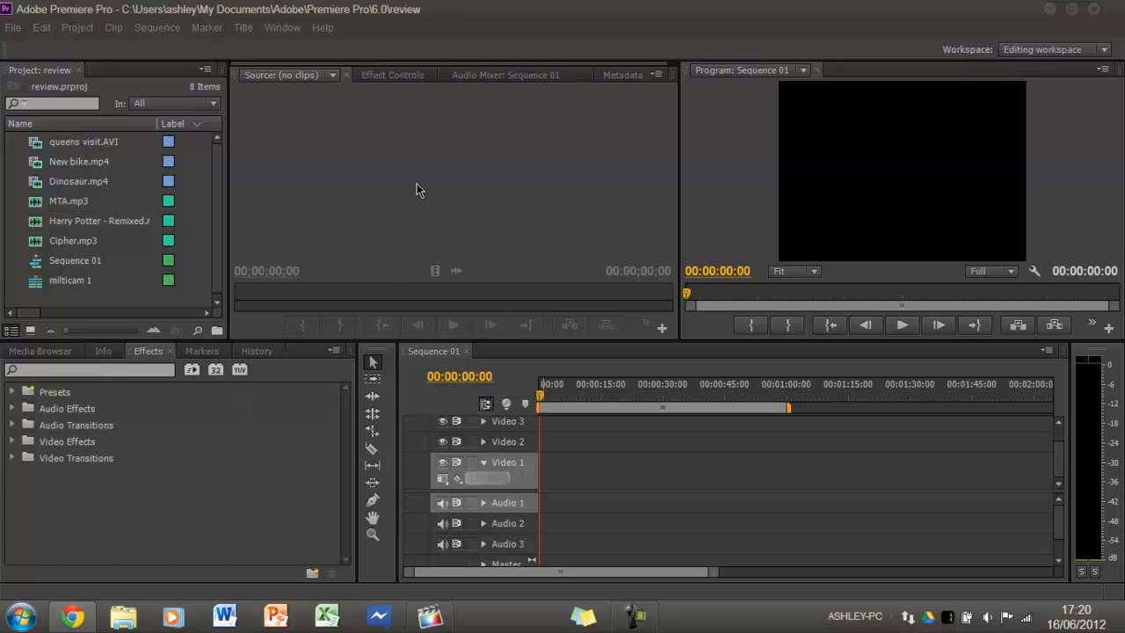
Step: Preview the MTA.mp3 audio and the Dinosaur.mp4 clip in the source monitor
double_click(63, 202)
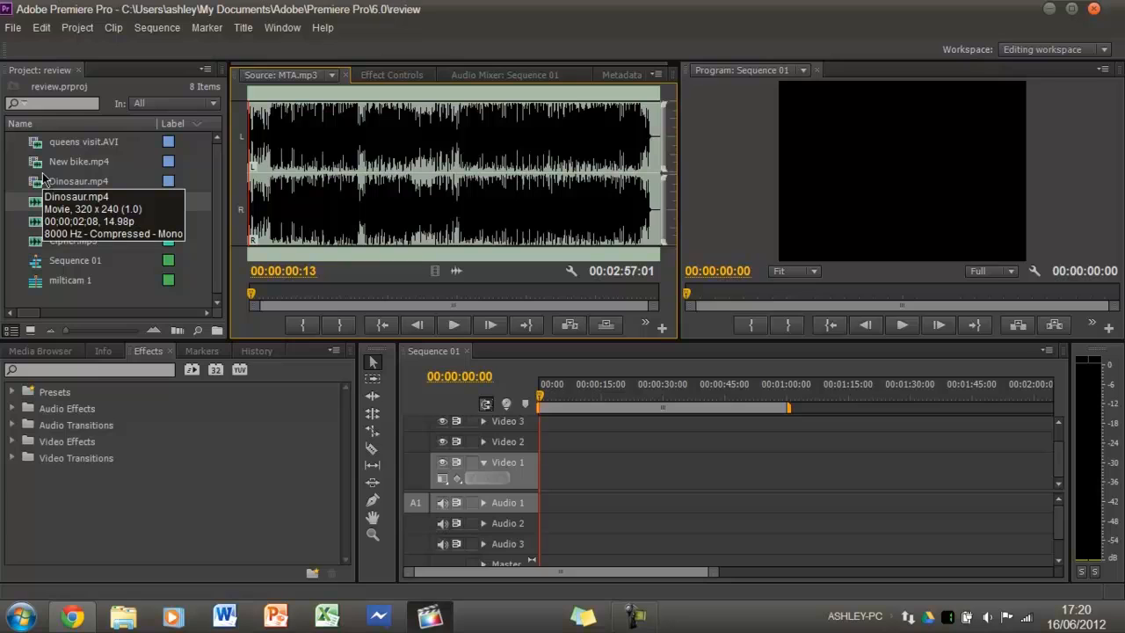
key(space)
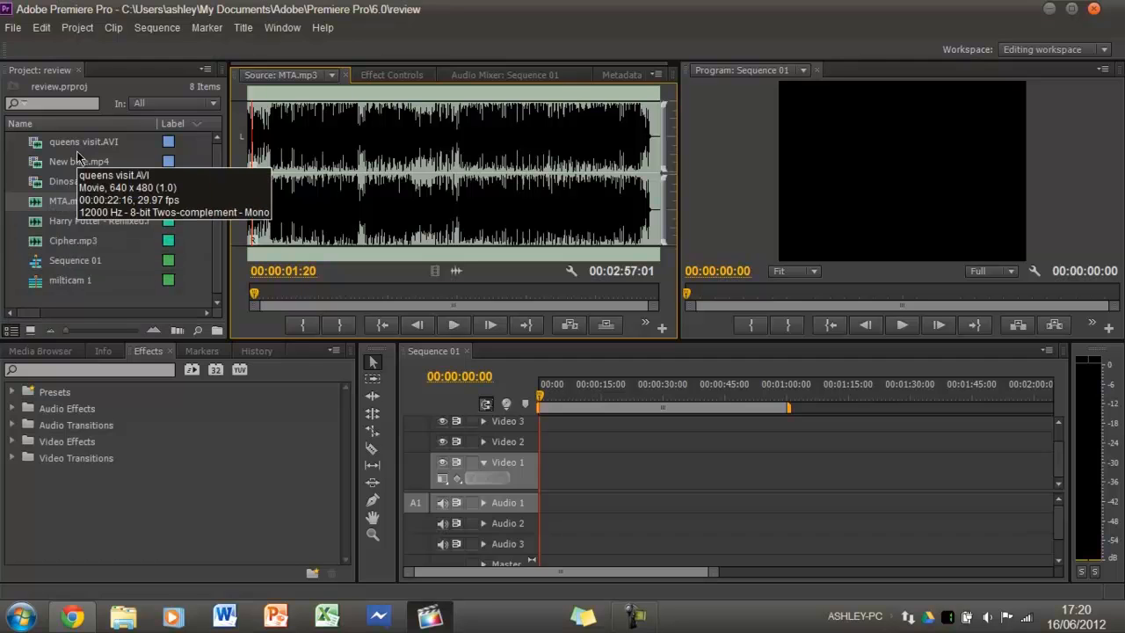
double_click(70, 184)
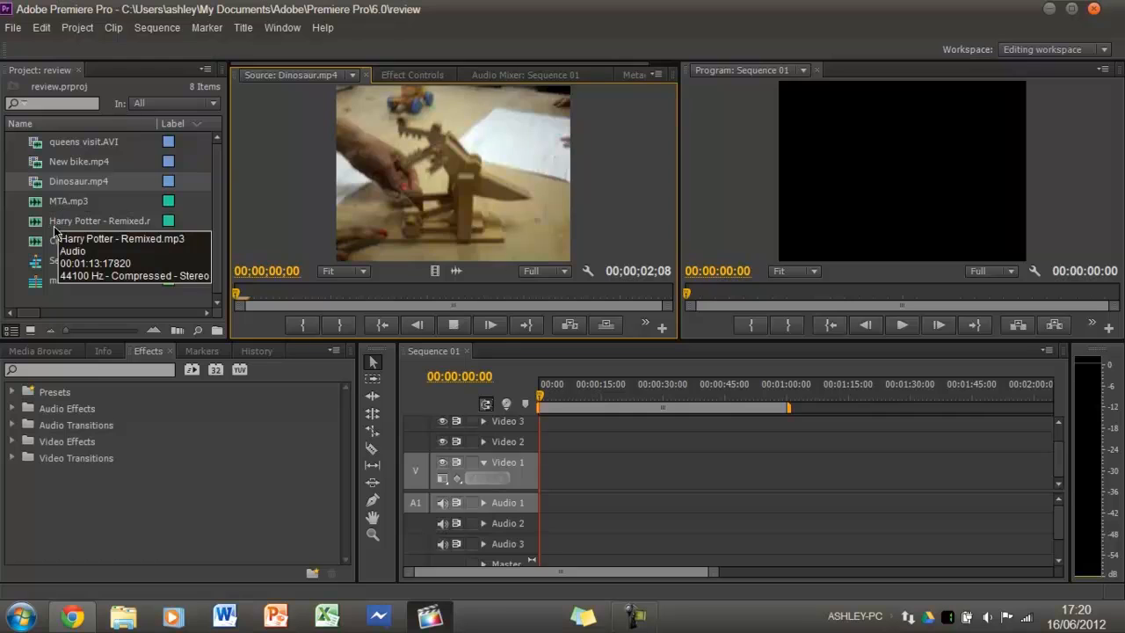
key(space)
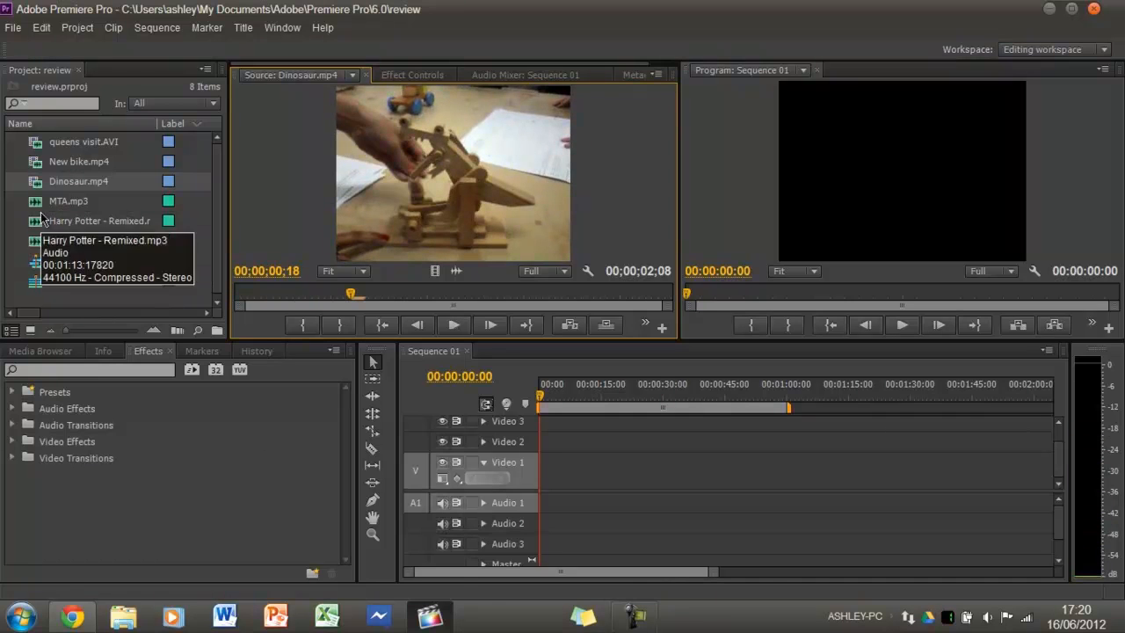
Step: Place Dinosaur.mp4 at the start of Video 1 and change the sequence settings to match the clip
click(711, 514)
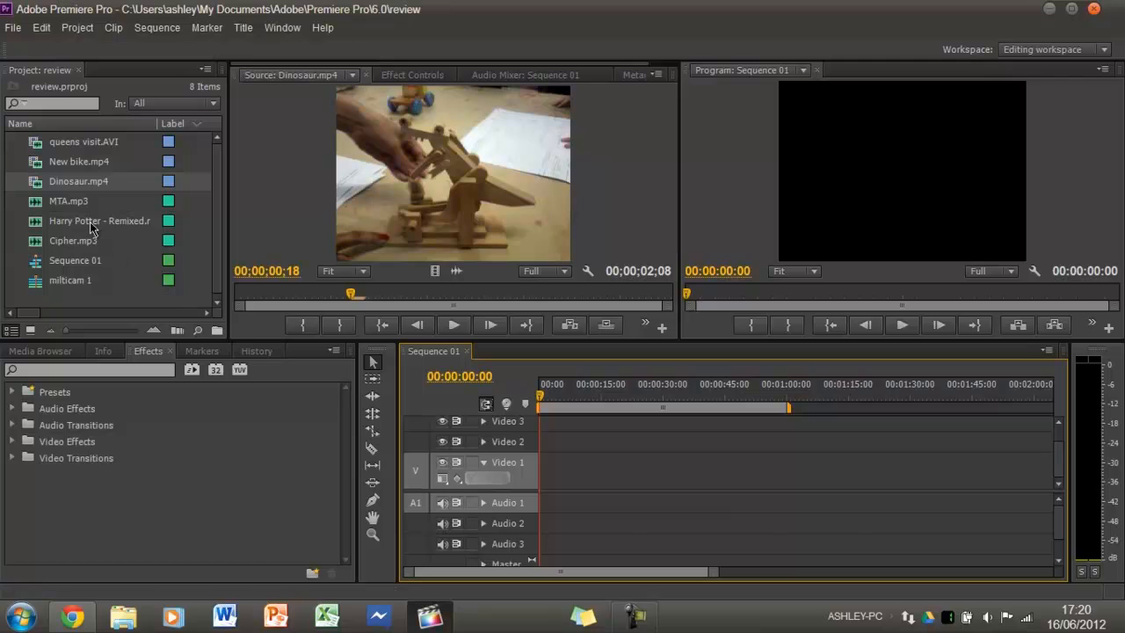
click(77, 184)
drag(599, 587, 539, 476)
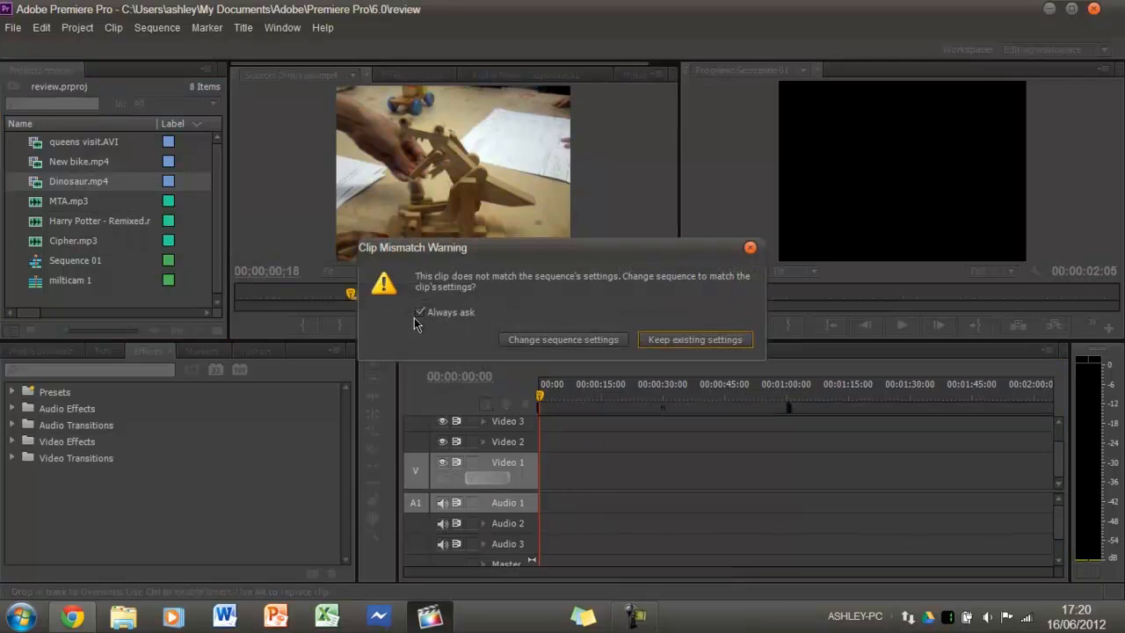
click(609, 342)
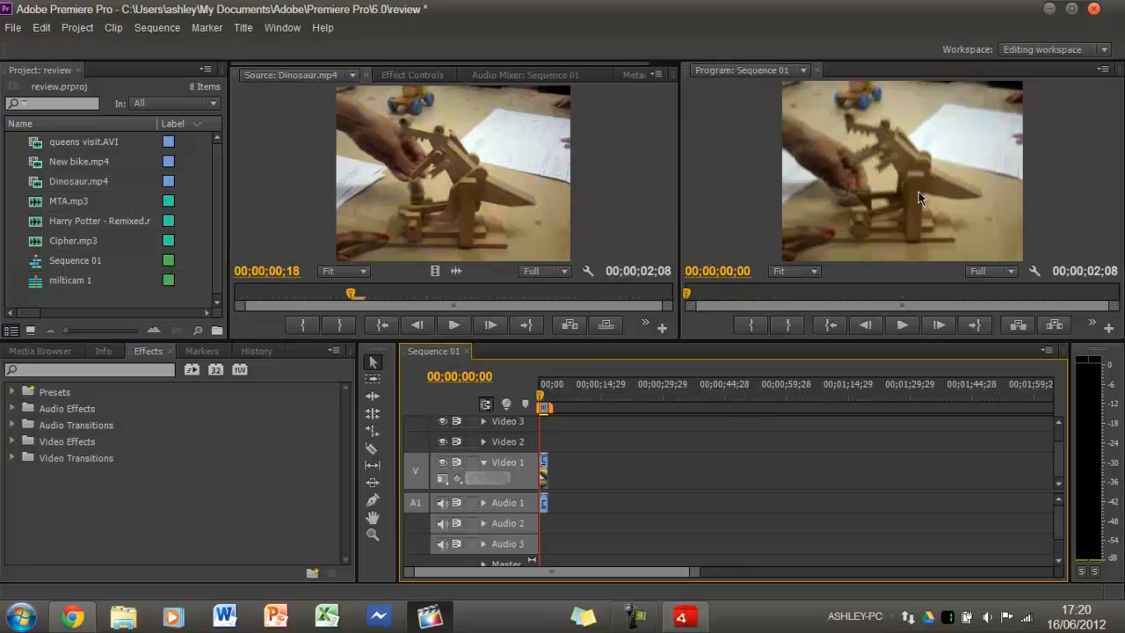
click(382, 616)
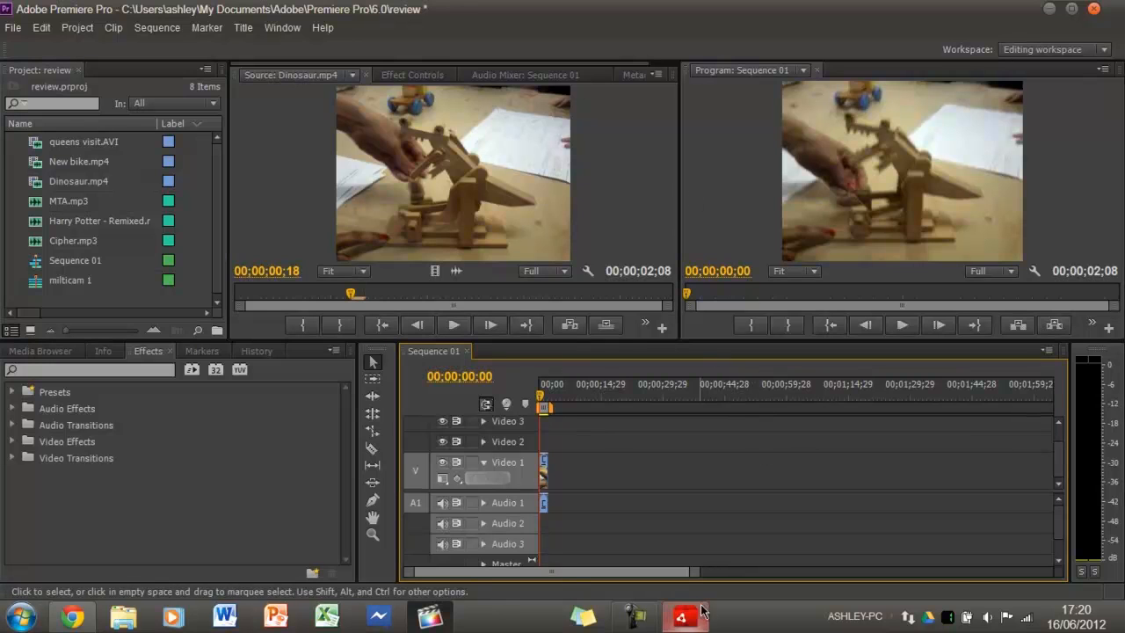
Step: Import the "steve jobs inventions" image from the Google Drive folder and open it in the source monitor
click(54, 241)
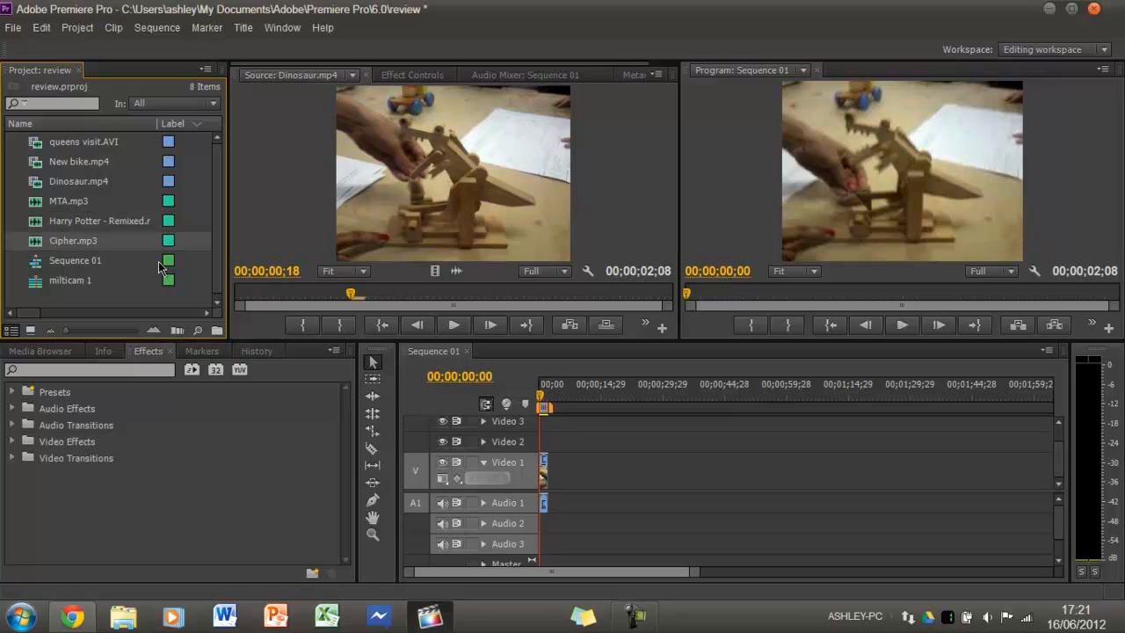
click(175, 299)
right_click(175, 298)
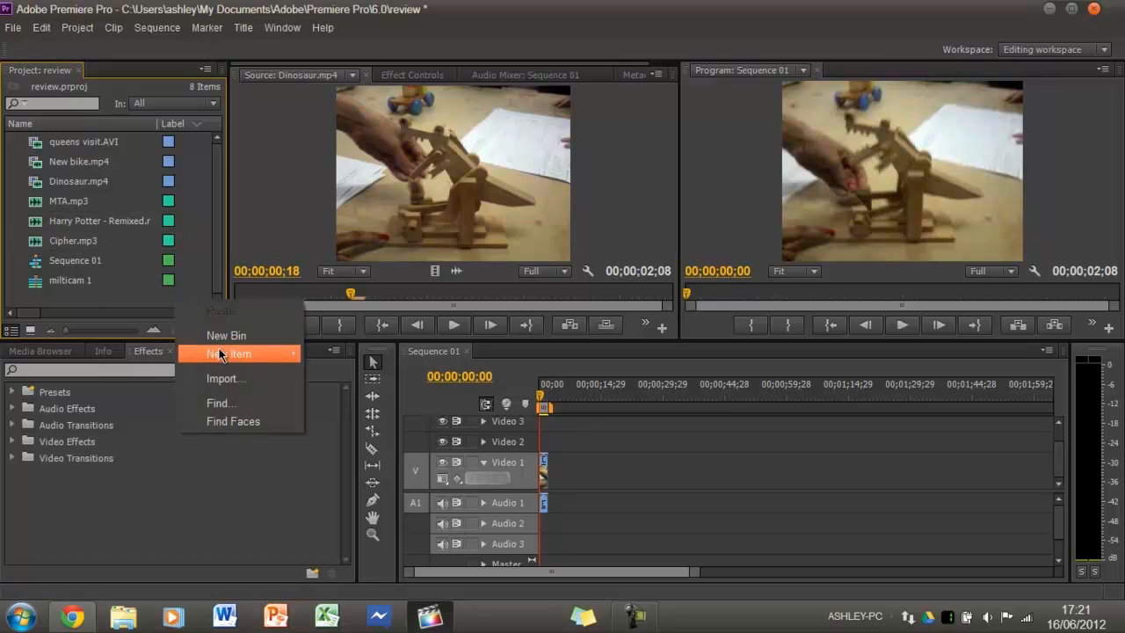
click(231, 372)
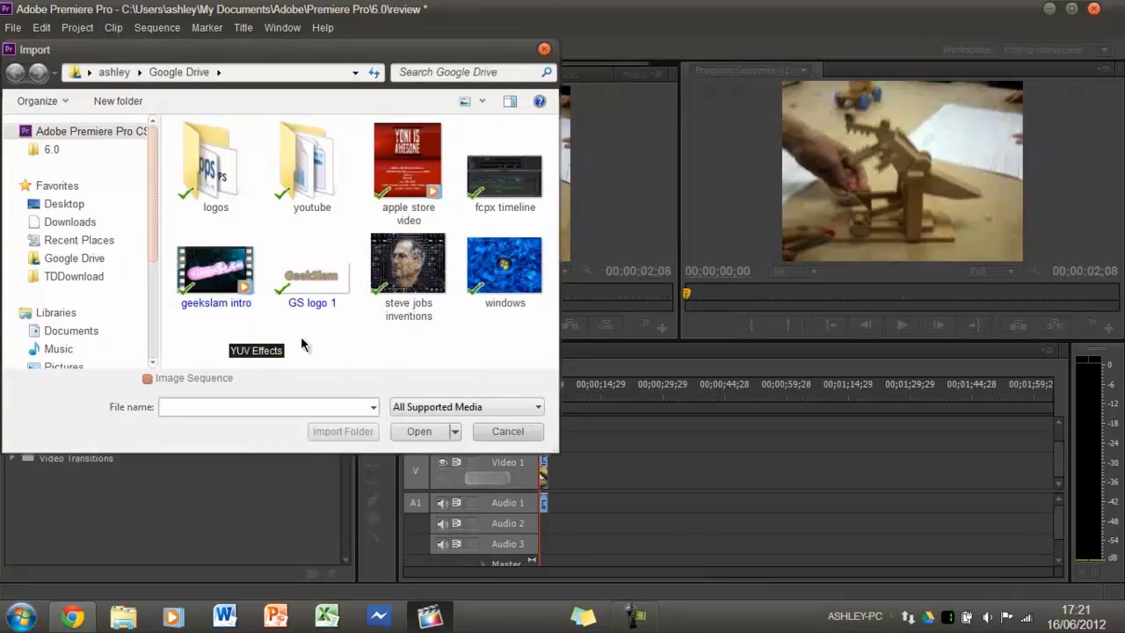
click(395, 290)
double_click(395, 291)
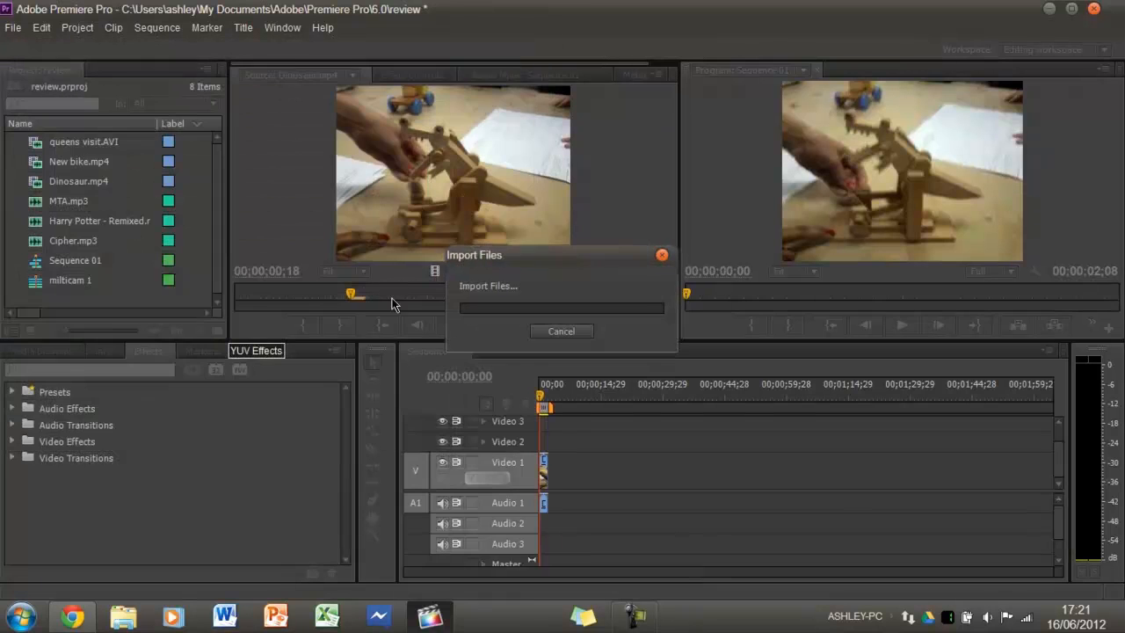
click(66, 141)
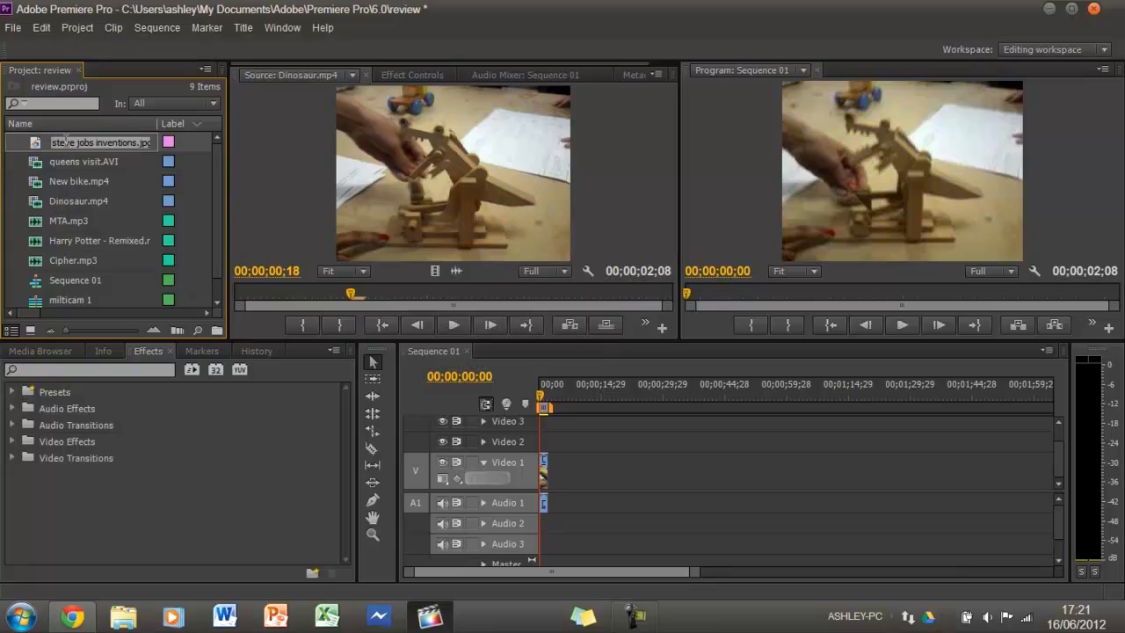
double_click(32, 145)
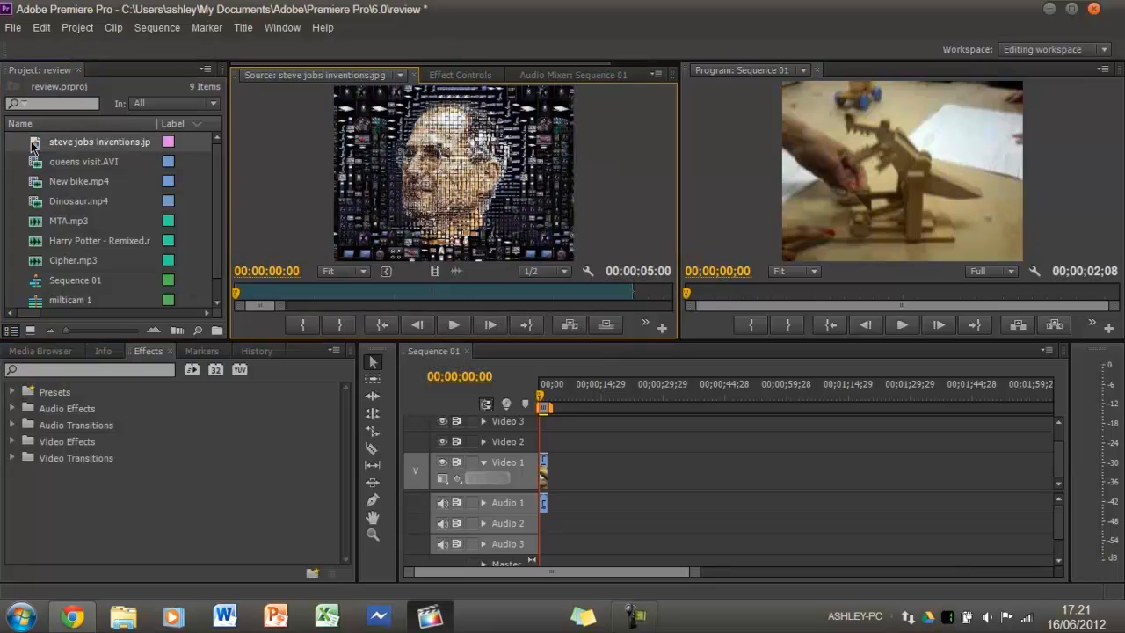
Step: Place the steve jobs inventions image on Video 1 after a gap behind the dinosaur clip, play it back and select it in the program monitor
drag(565, 507, 573, 483)
click(565, 395)
key(space)
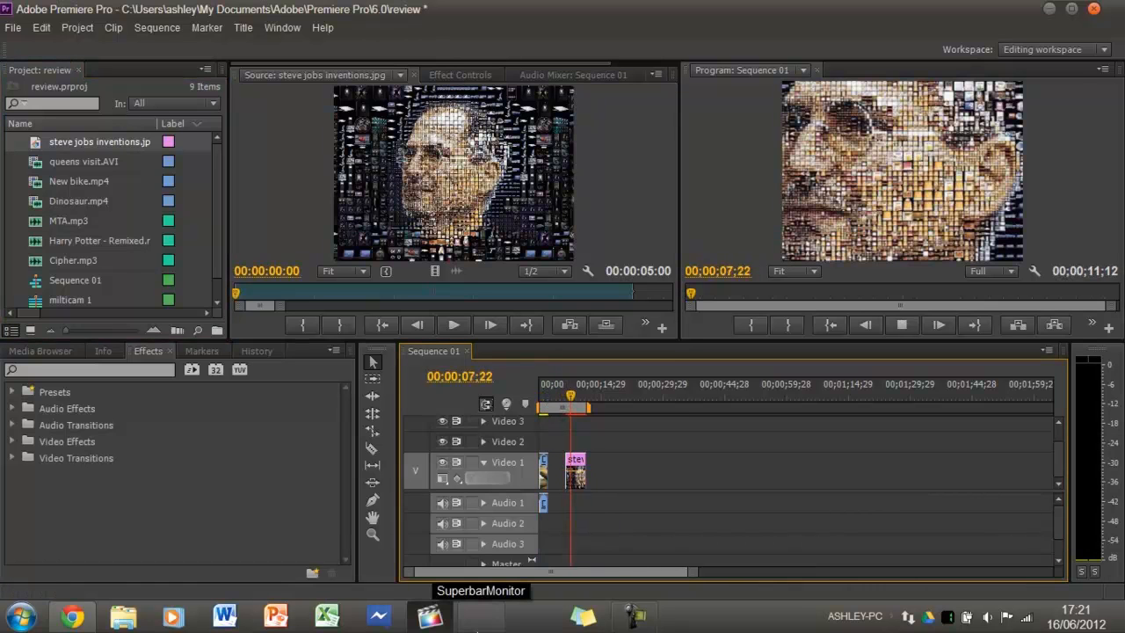
click(1032, 144)
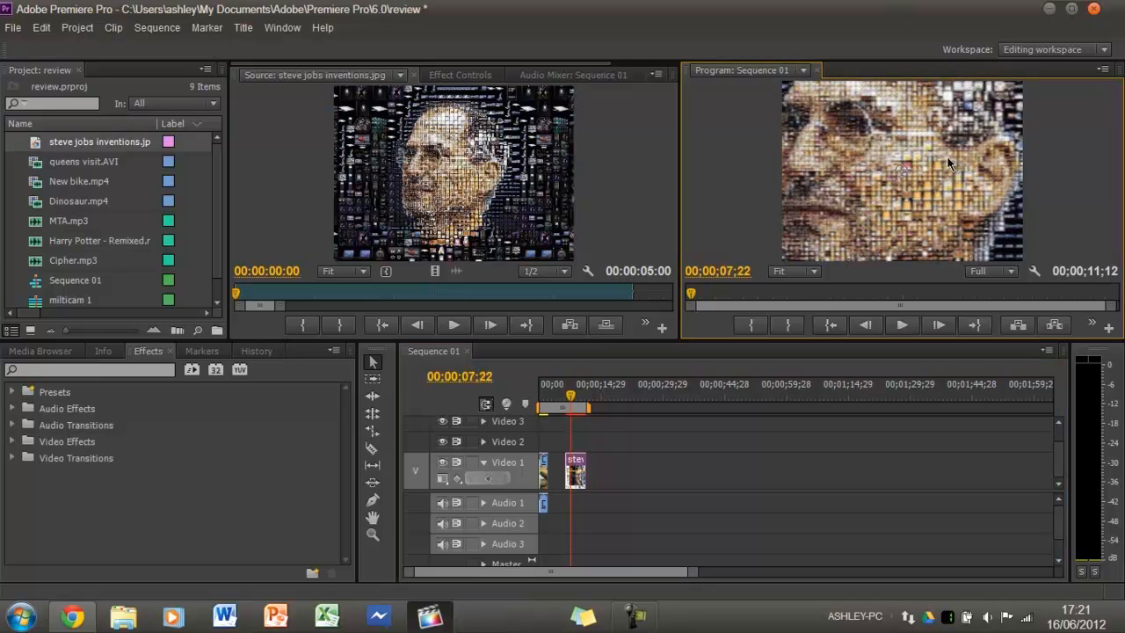
Step: Scale down and centre the steve jobs inventions image in the program monitor so the whole picture fits the frame
drag(998, 181, 694, 183)
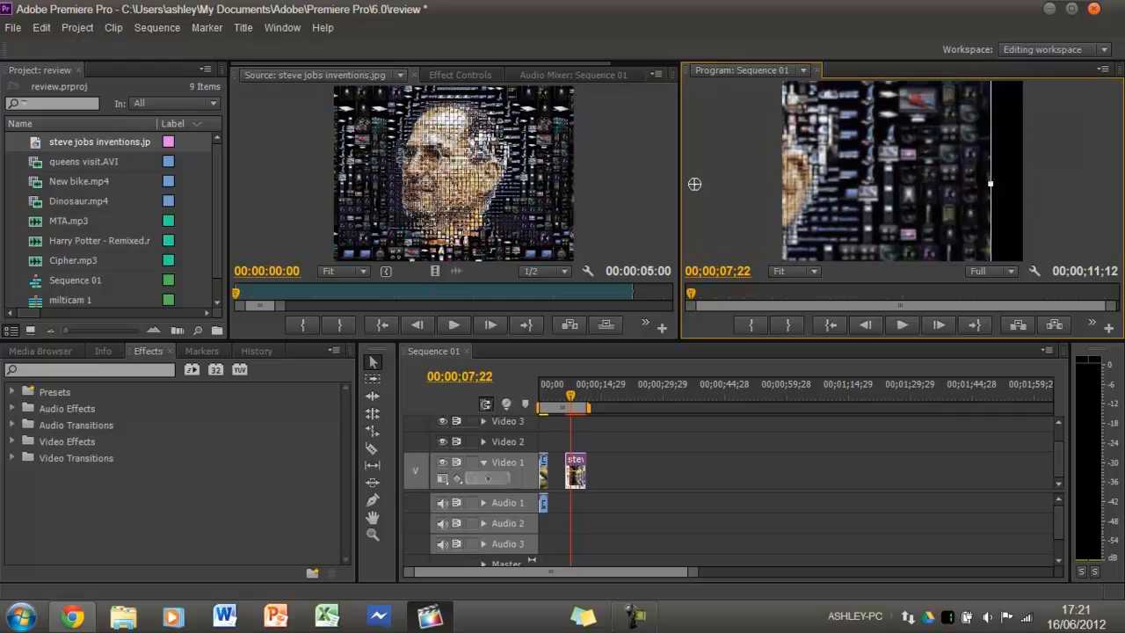
drag(993, 186, 900, 173)
drag(953, 205, 1057, 234)
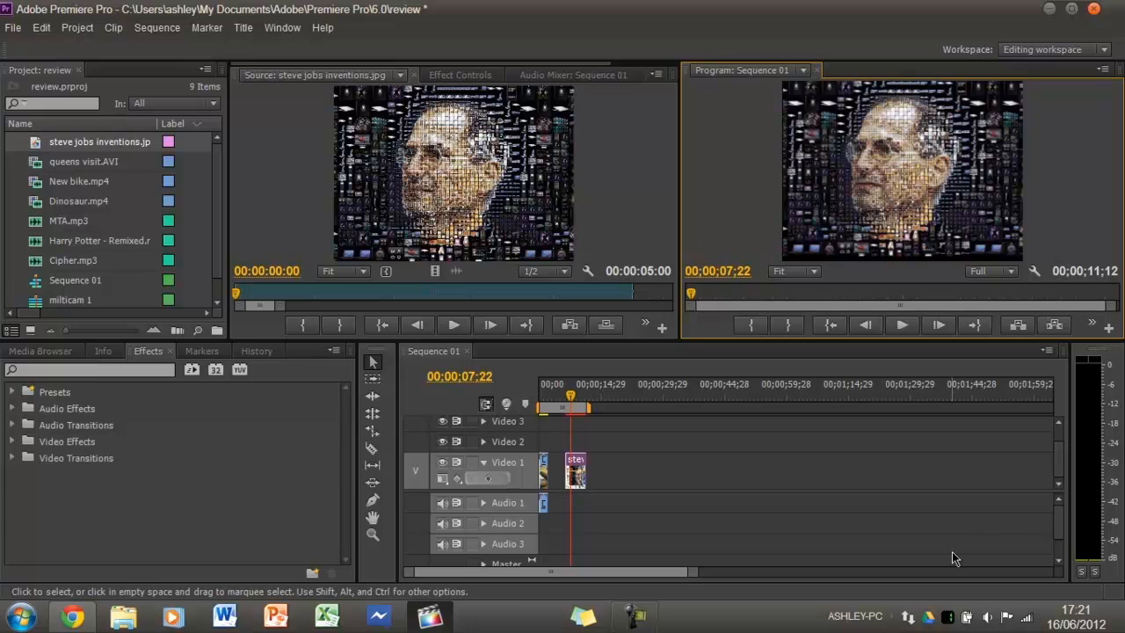
Step: Place MTA.mp3 on Audio 2, play it back, and move it earlier to start beneath the steve jobs inventions clip
drag(64, 242, 615, 525)
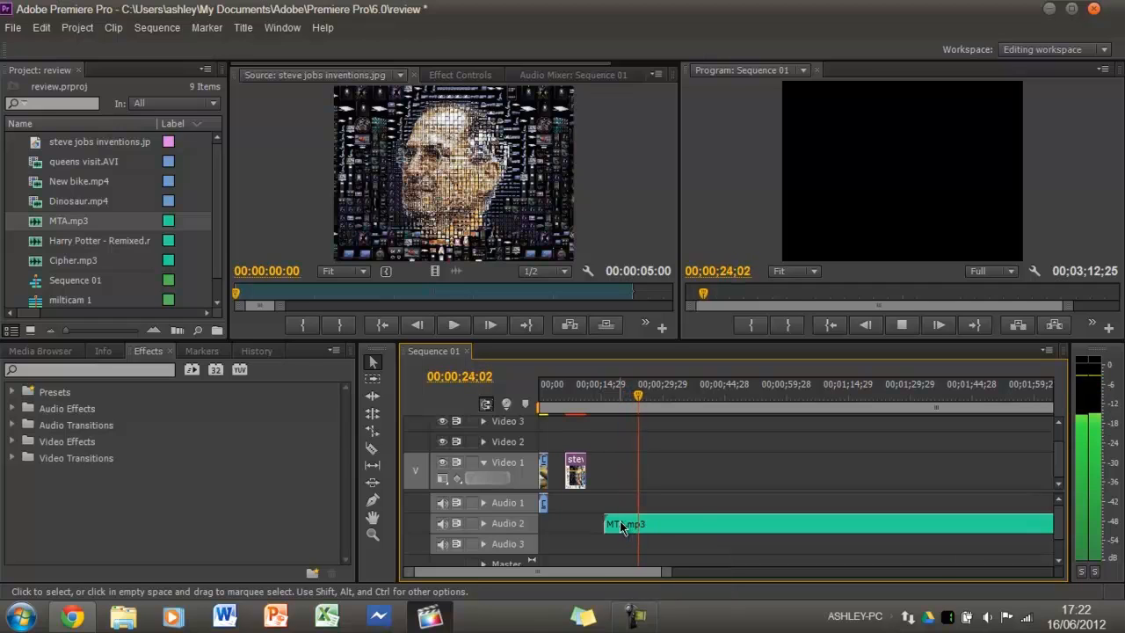
key(space)
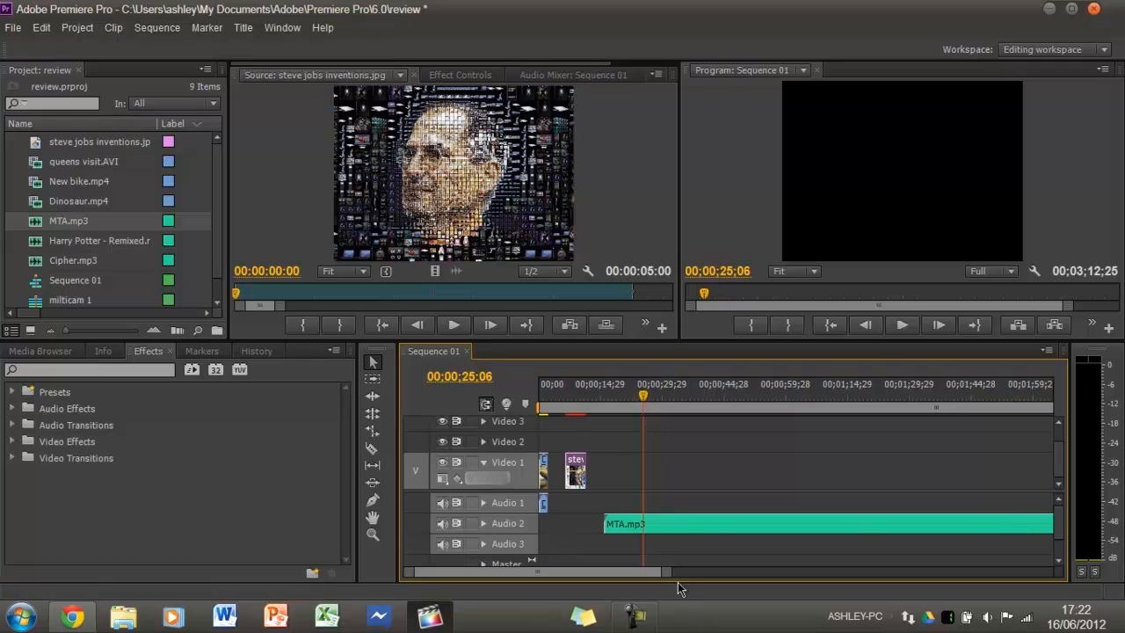
drag(666, 574, 604, 575)
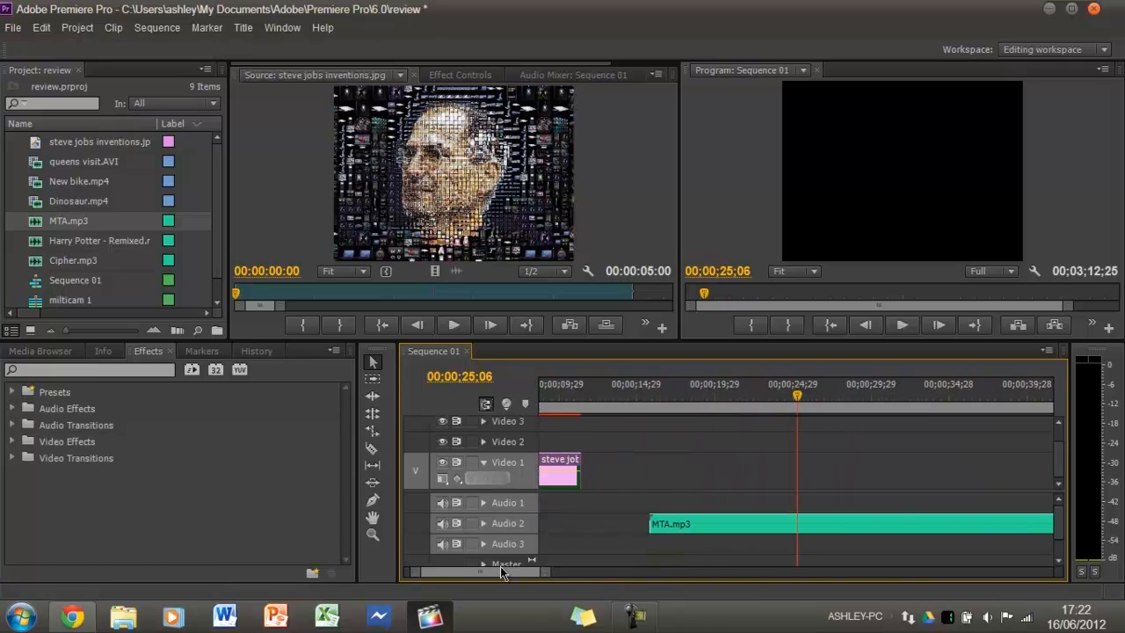
drag(905, 522, 794, 524)
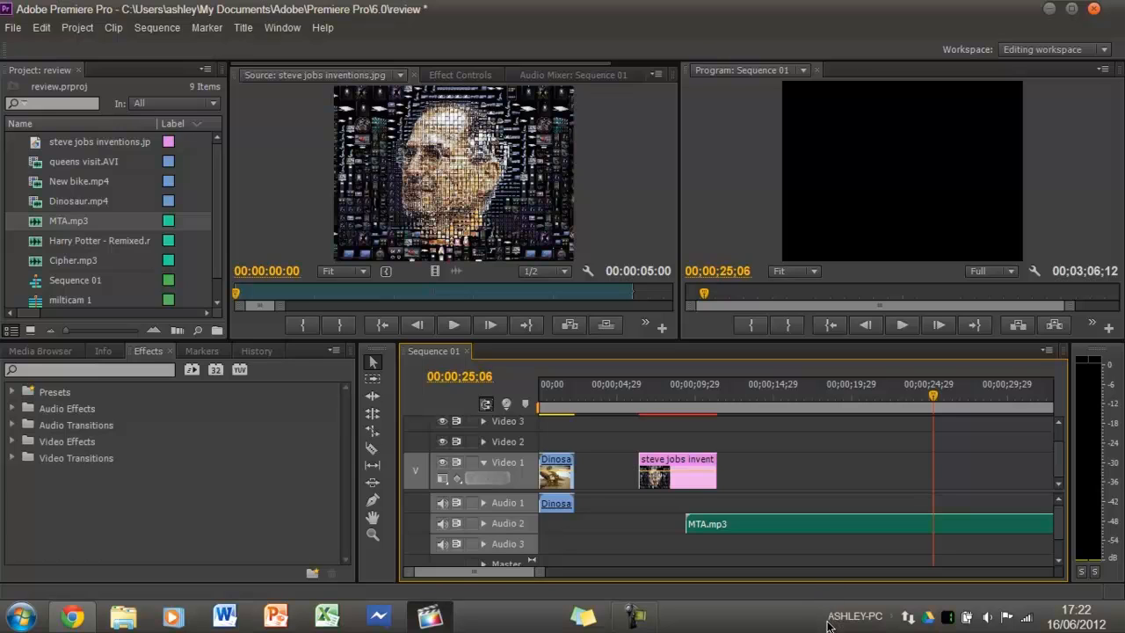
Step: Place Cipher.mp3 on Audio 1 near the steve jobs inventions clip and delete it again
click(79, 148)
drag(70, 267, 702, 505)
click(762, 506)
key(Delete)
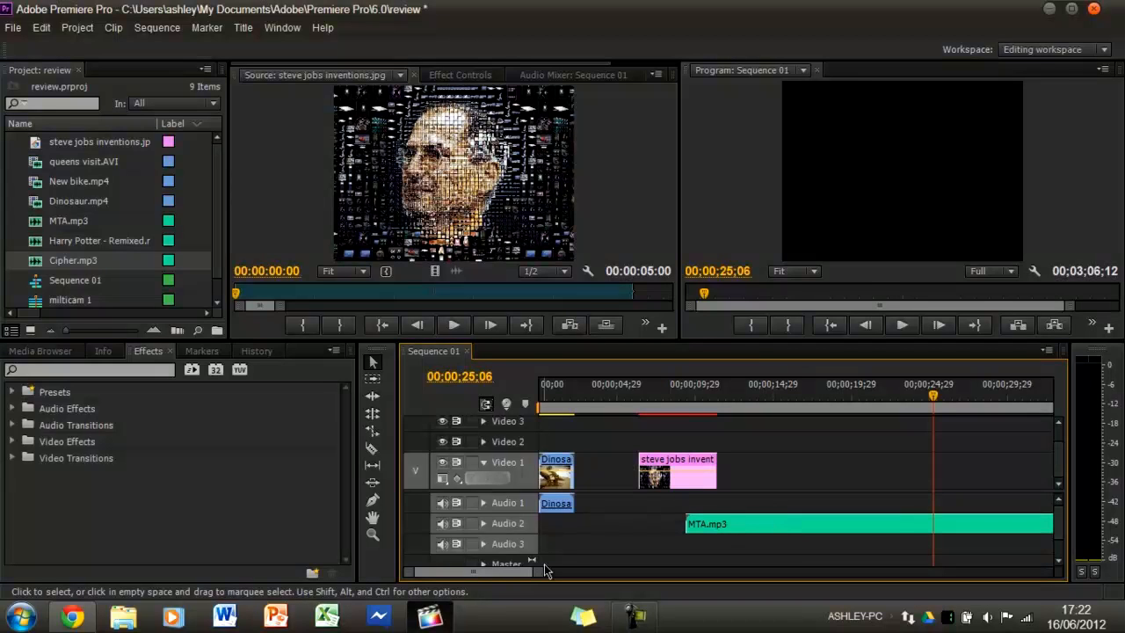
Step: Try moving the steve jobs inventions clip onto the end of Dinosaur.mp4 and trimming the dinosaur clip, and undo the changes
drag(534, 572, 472, 586)
drag(621, 575, 422, 576)
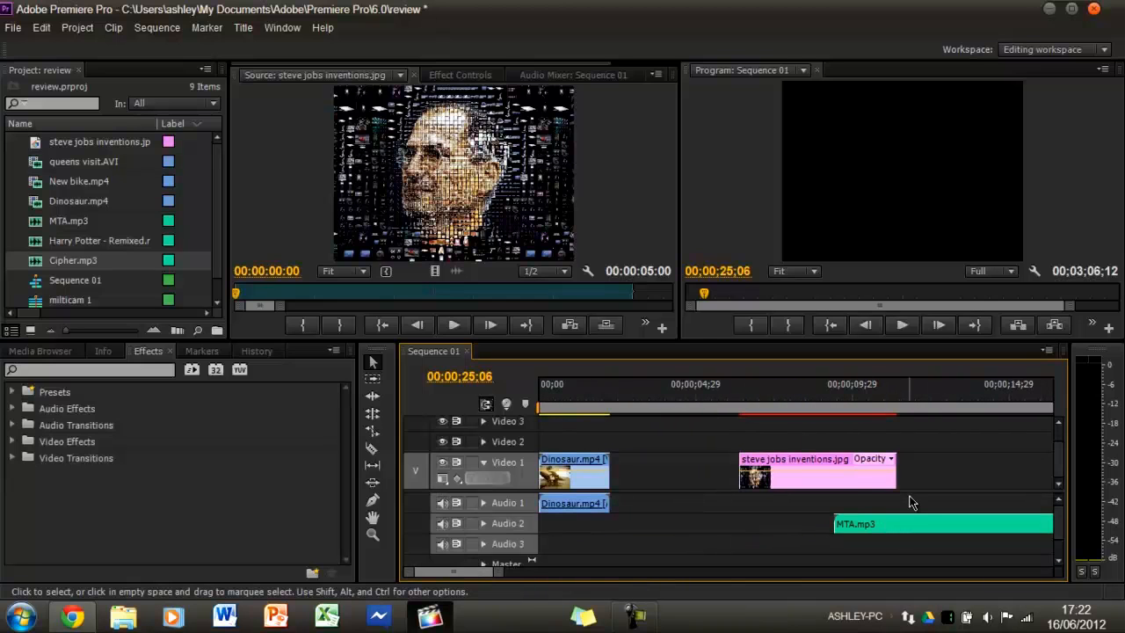
drag(845, 475, 710, 482)
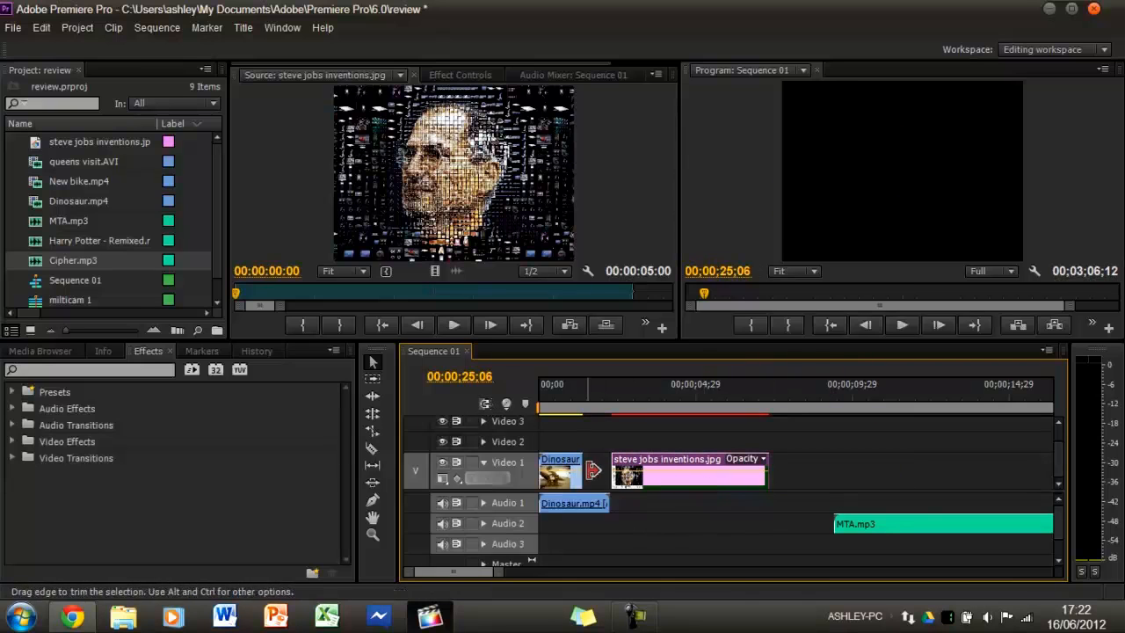
mouse_move(582, 479)
mouse_down()
mouse_move(586, 462)
mouse_move(599, 464)
mouse_up()
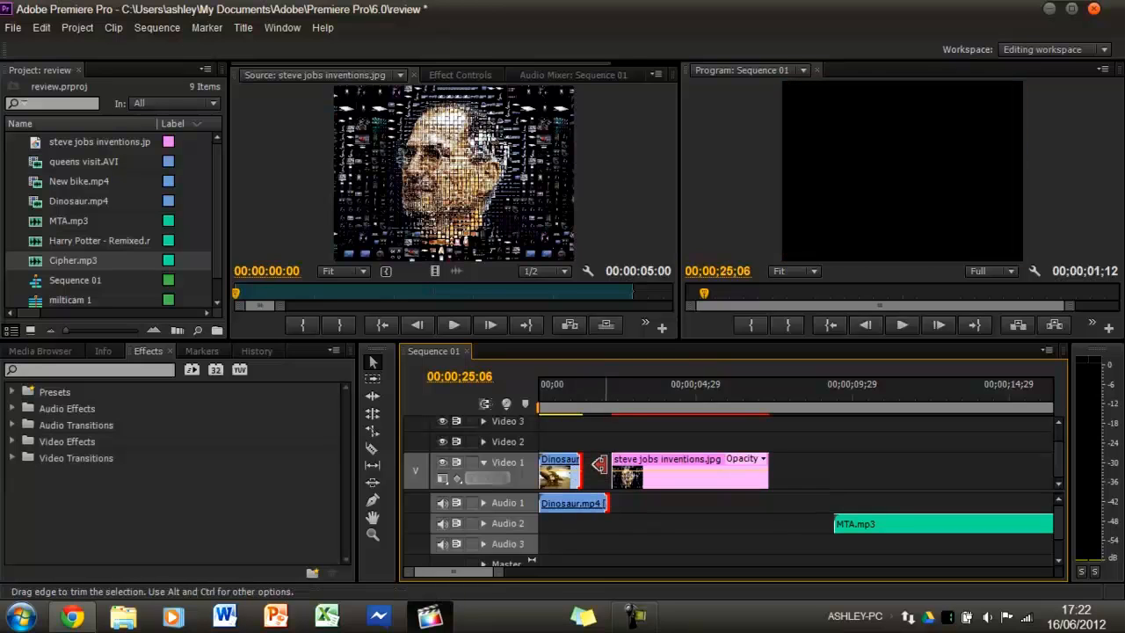
key(ctrl+z)
key(ctrl+z)
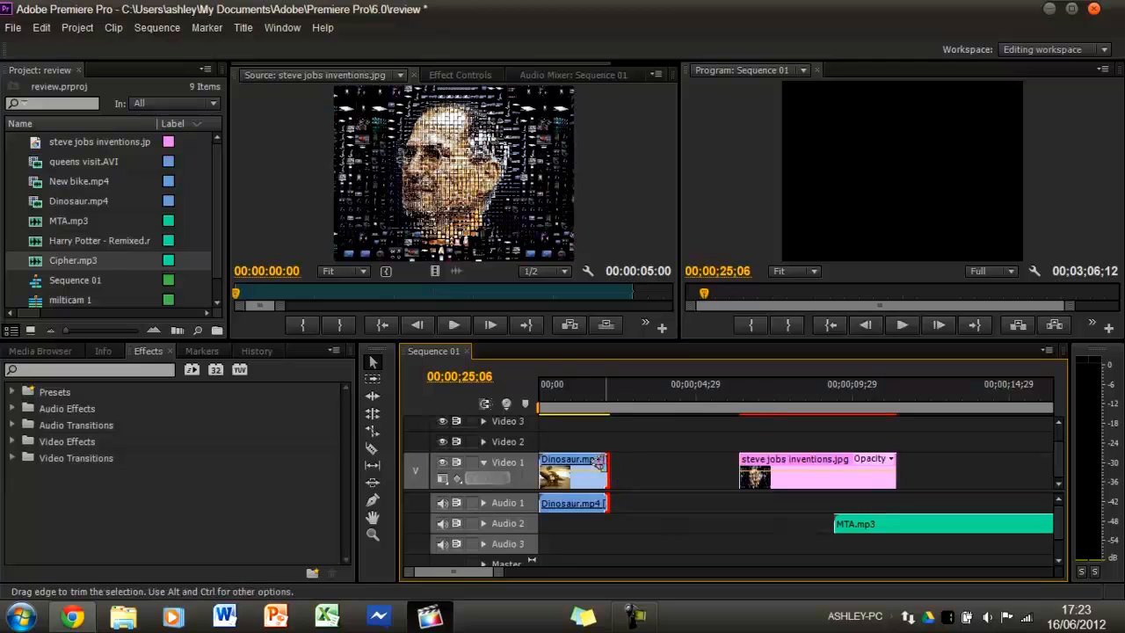
Step: Move the steve jobs inventions clip earlier on Video 1, leaving a shorter gap behind Dinosaur.mp4
click(866, 472)
drag(865, 472, 784, 472)
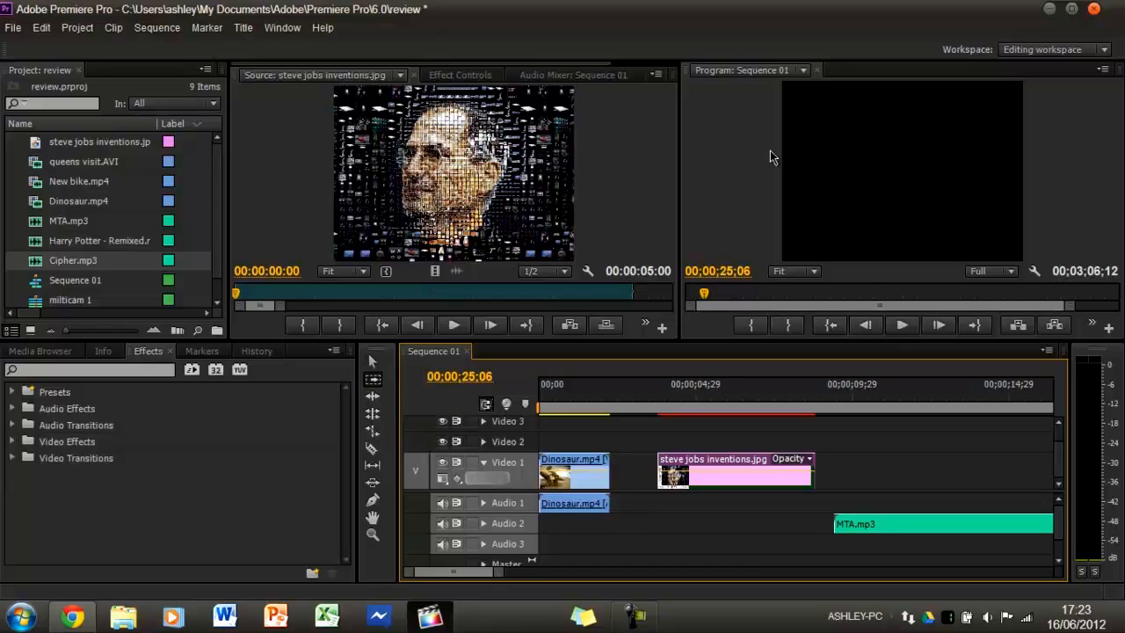
Step: Switch repeatedly between the Razor, Track Select and Selection tools, finishing on the Selection tool
key(c)
key(a)
key(v)
key(v)
key(a)
key(c)
key(v)
Step: Move MTA.mp3 on Audio 2 to start shortly before Dinosaur.mp4 ends, and play the sequence from its beginning
drag(988, 519, 729, 522)
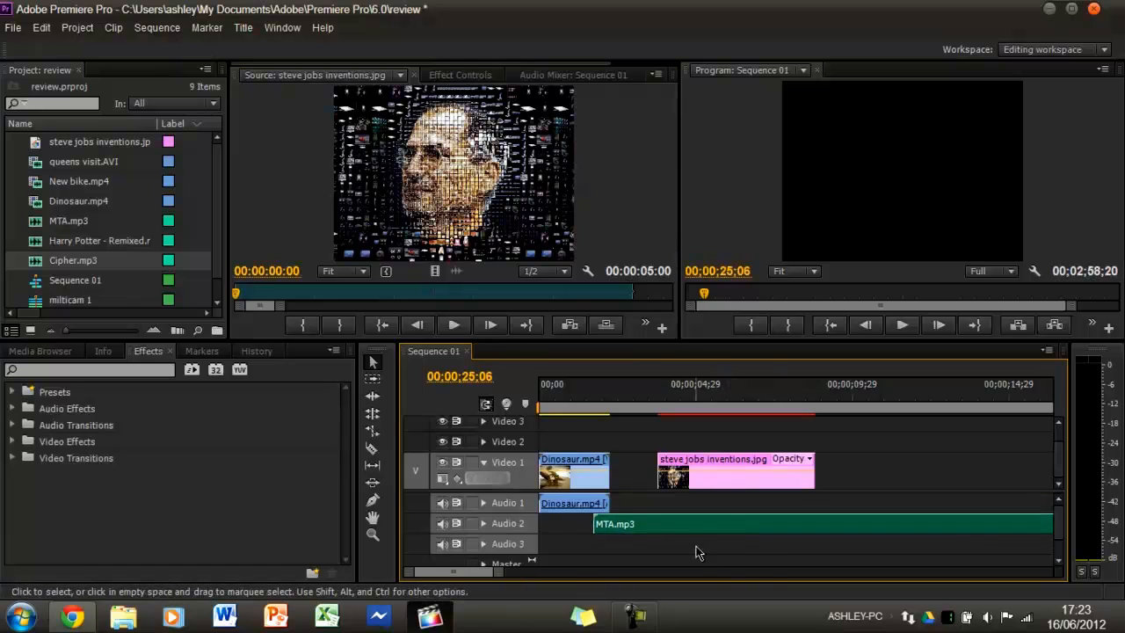
key(Home)
key(space)
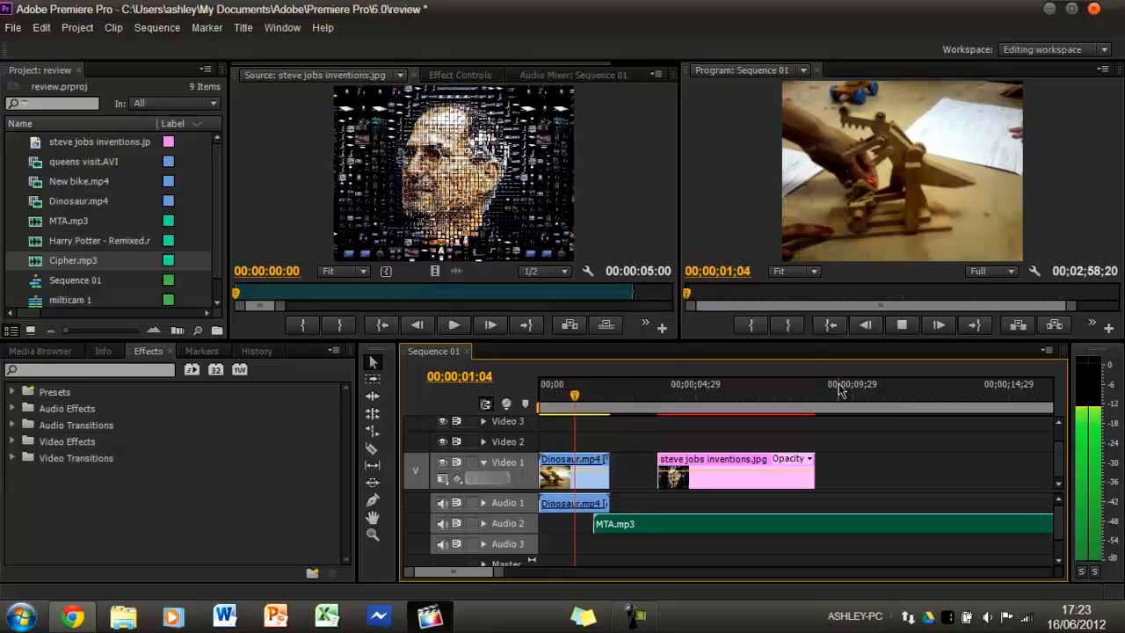
key(space)
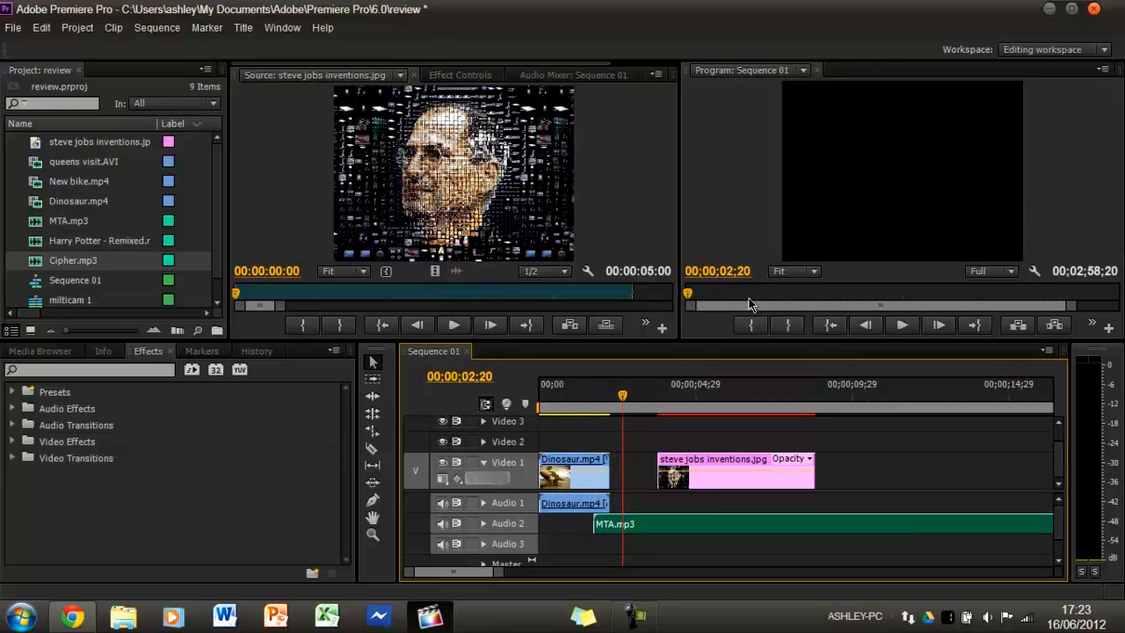
Step: Move the steve jobs inventions clip to Video 2, start it and MTA.mp3 where Dinosaur.mp4 ends, and play the join
drag(707, 472, 649, 445)
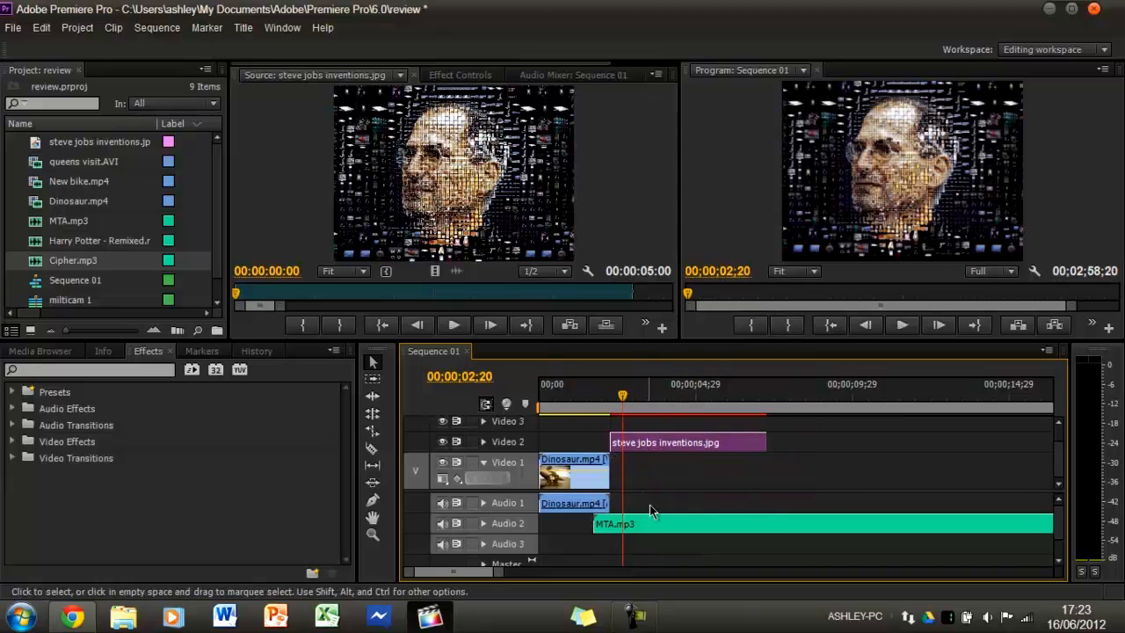
drag(667, 532, 675, 527)
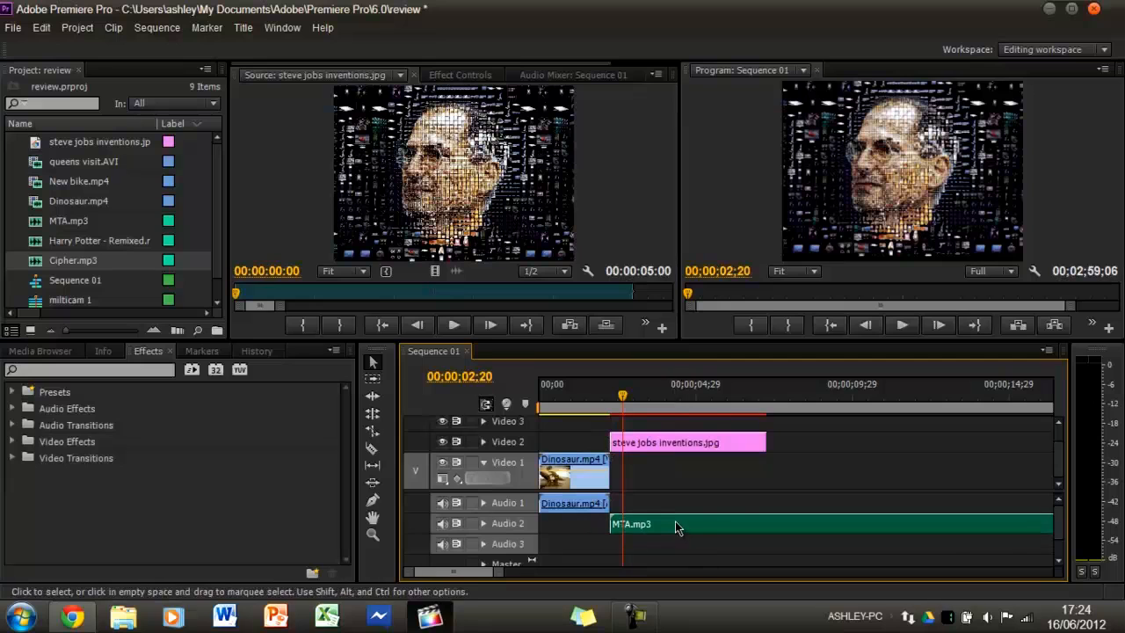
click(602, 400)
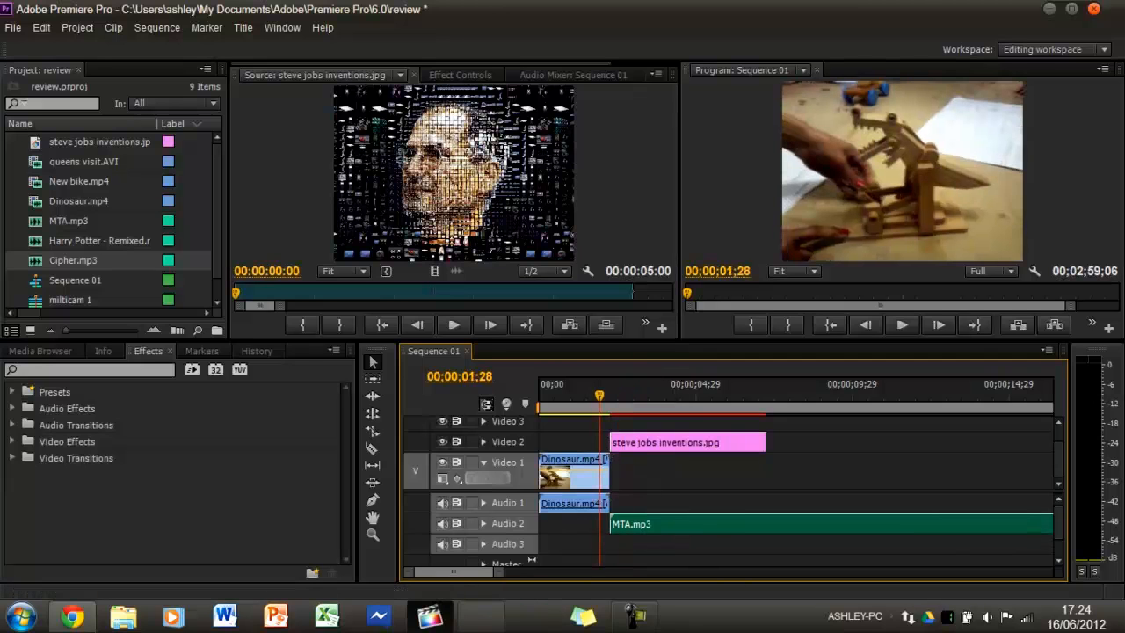
key(space)
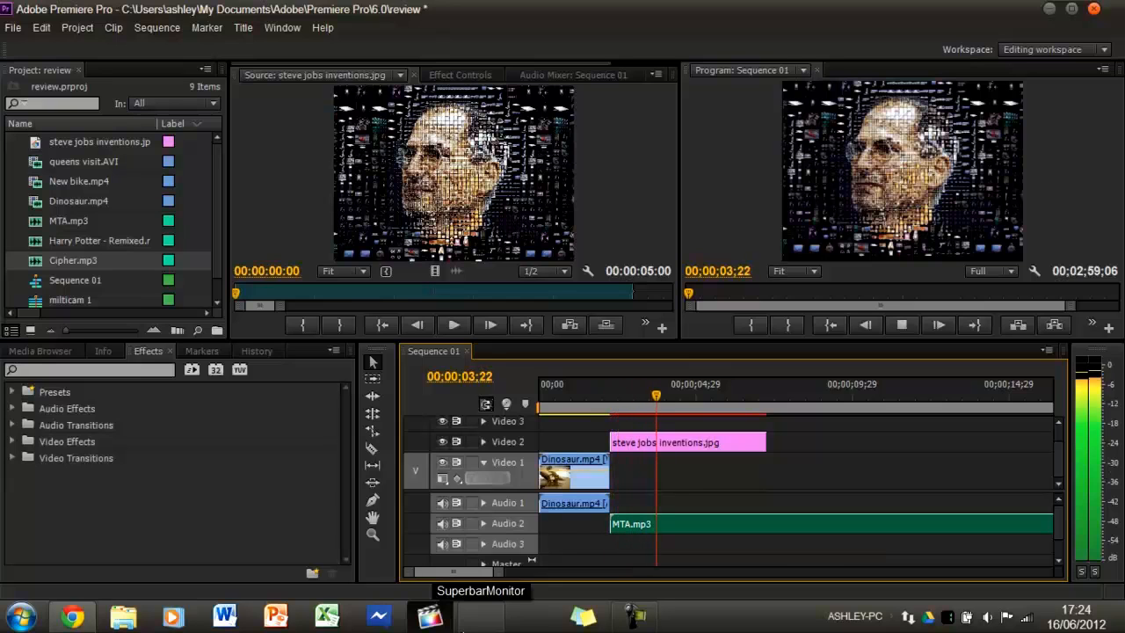
key(space)
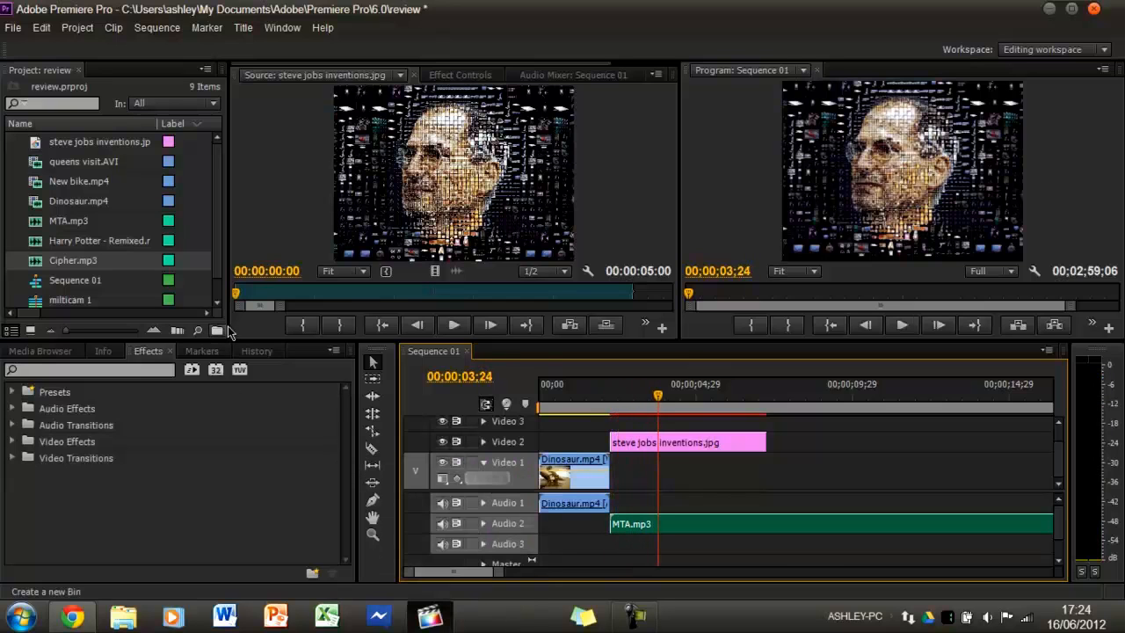
Step: Look through MTA.mp3's effect controls, the audio mixer and the media browser, and reorder Effects ahead of Info
mouse_move(254, 307)
mouse_down()
mouse_move(463, 309)
mouse_move(266, 314)
mouse_up()
click(452, 75)
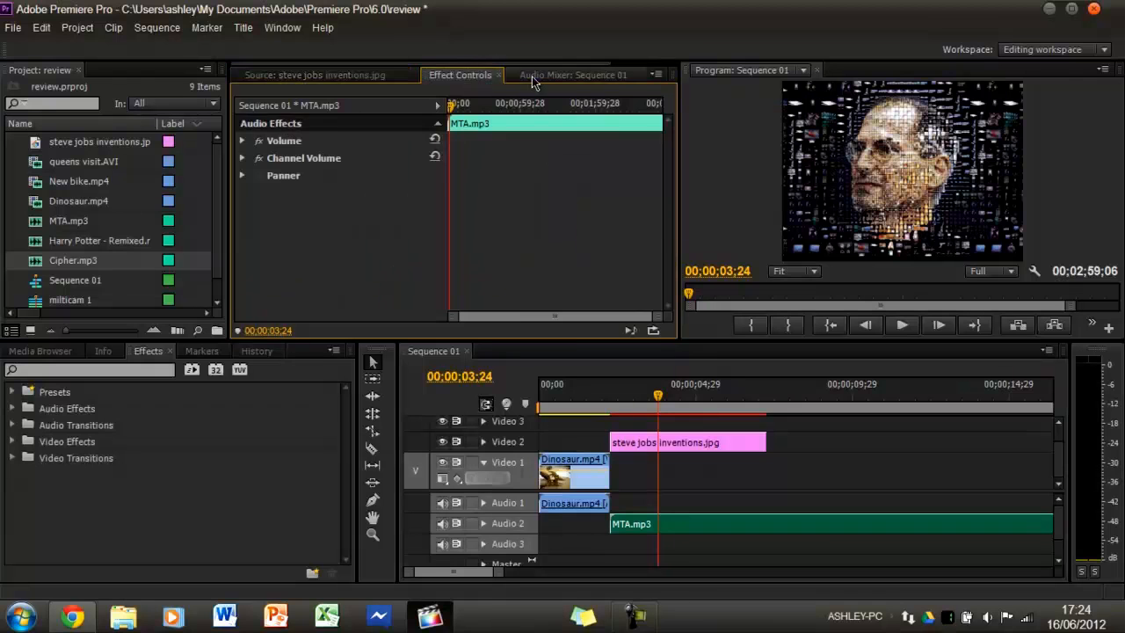
click(573, 75)
click(492, 77)
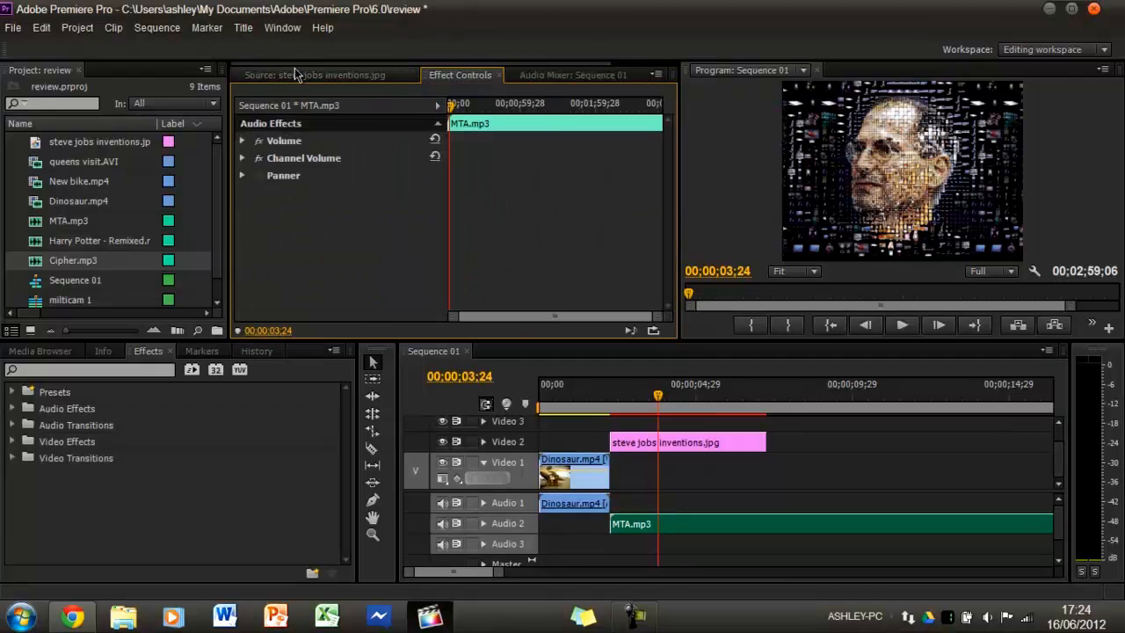
click(314, 74)
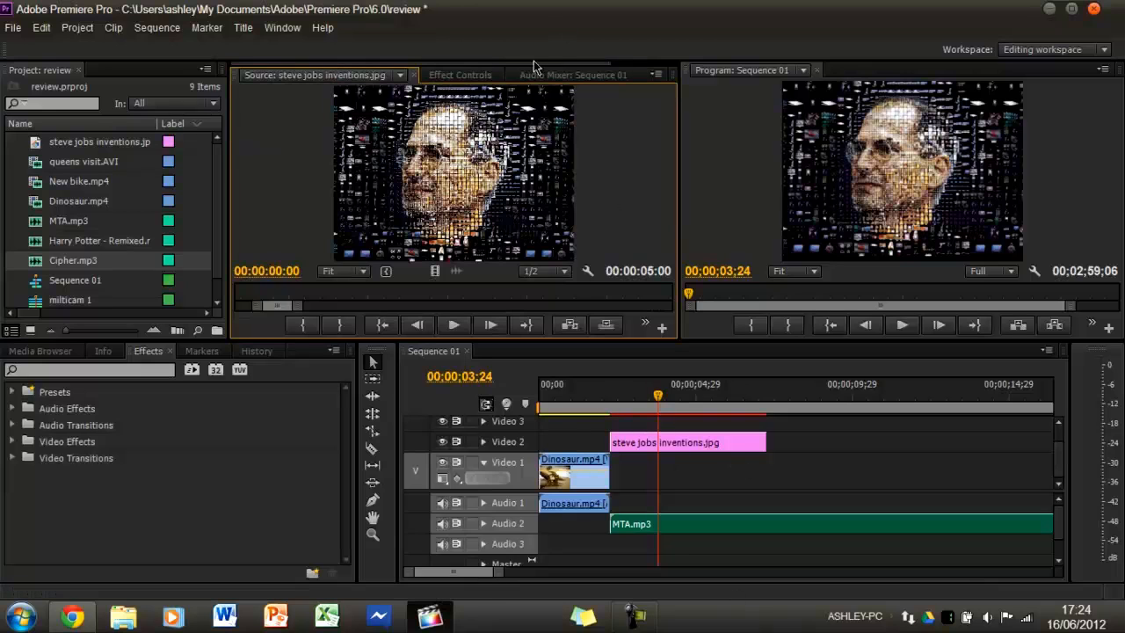
click(459, 76)
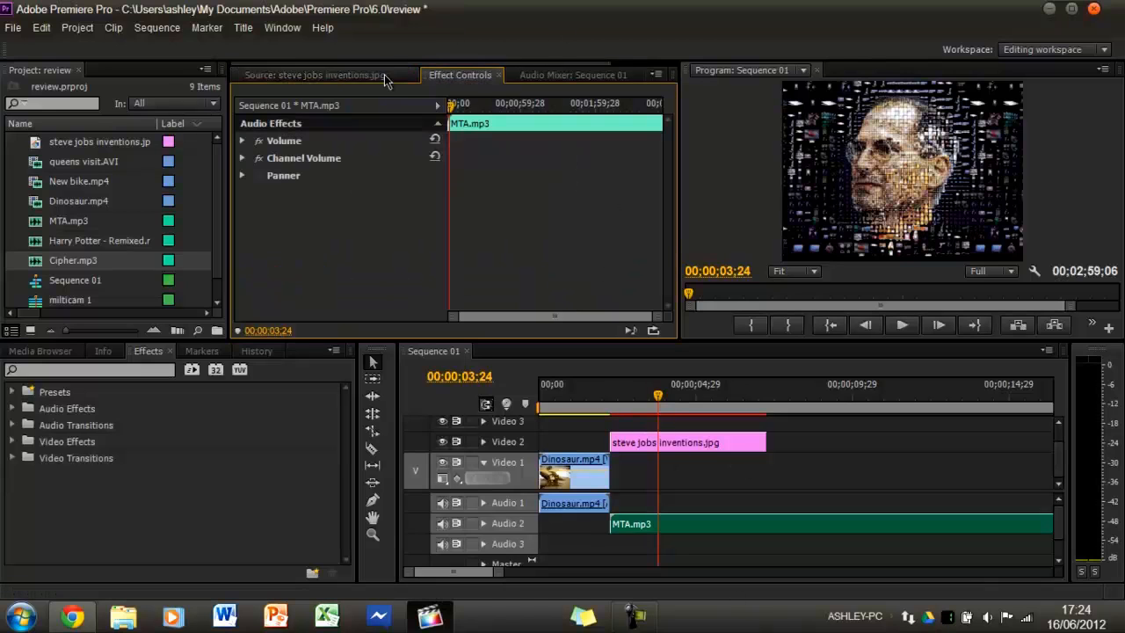
click(330, 75)
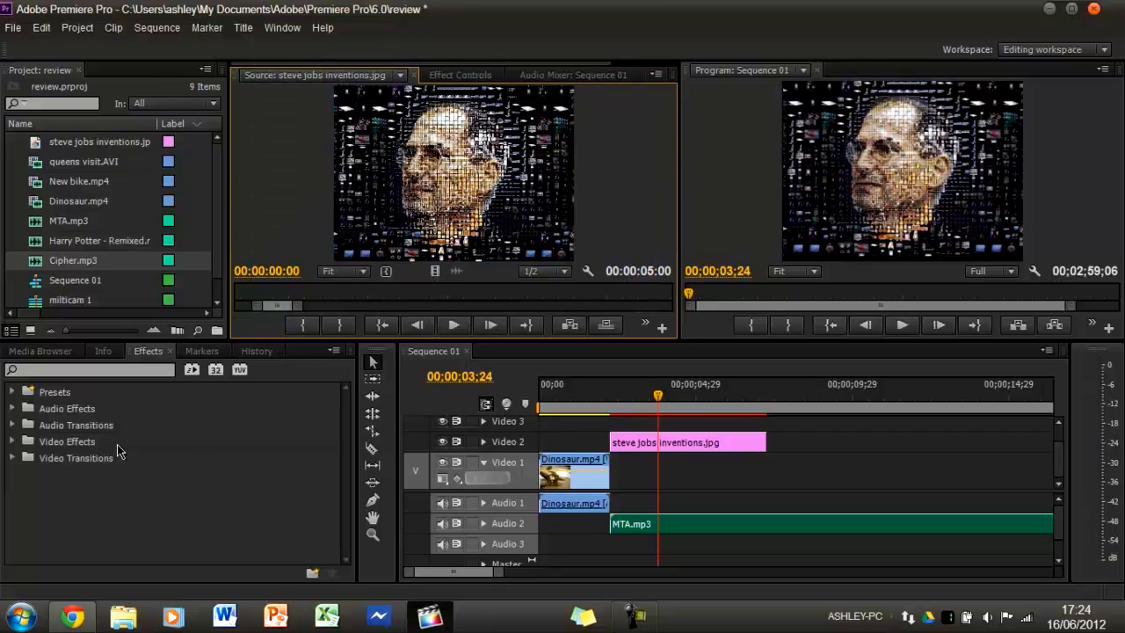
click(70, 350)
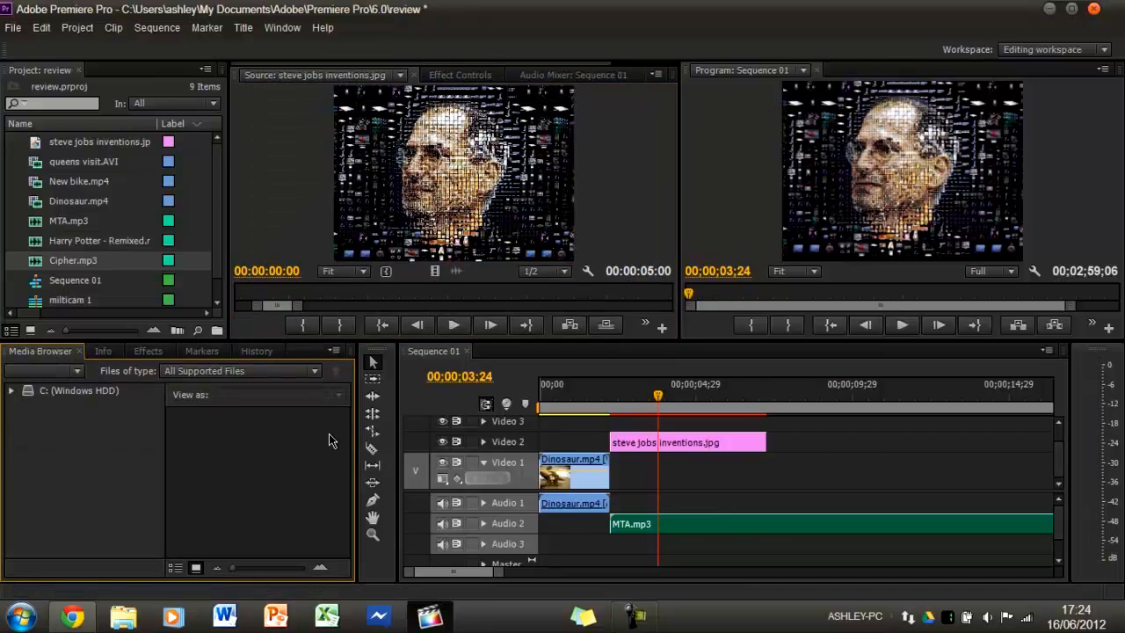
click(143, 351)
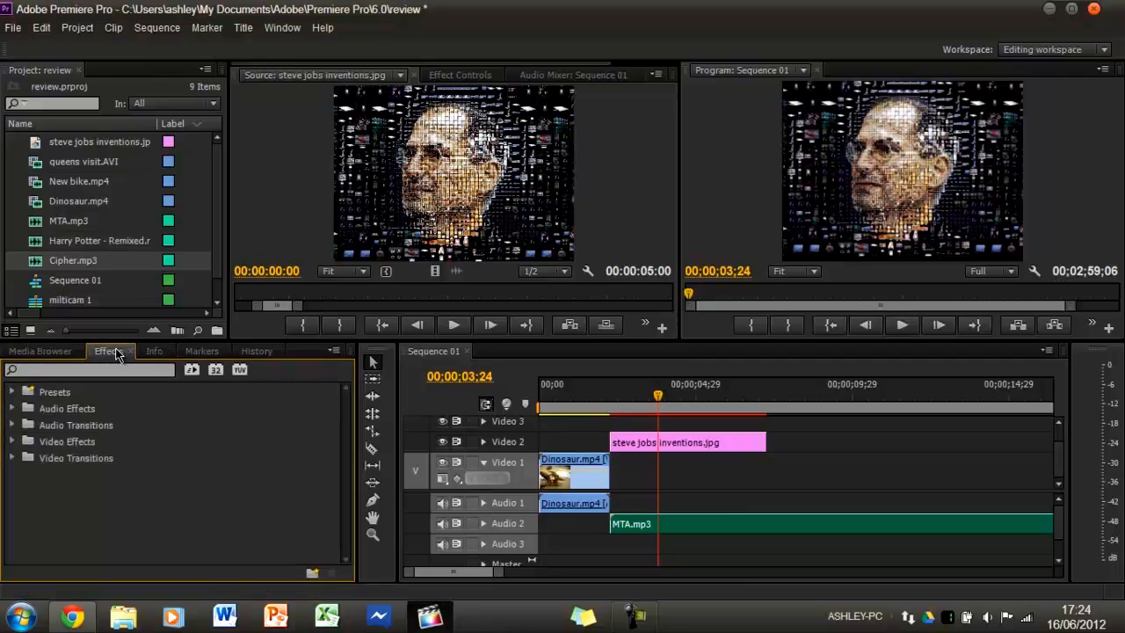
Step: Search the effects for "levels", apply Levels to the steve jobs inventions clip on Video 2, and show its effect settings
click(717, 446)
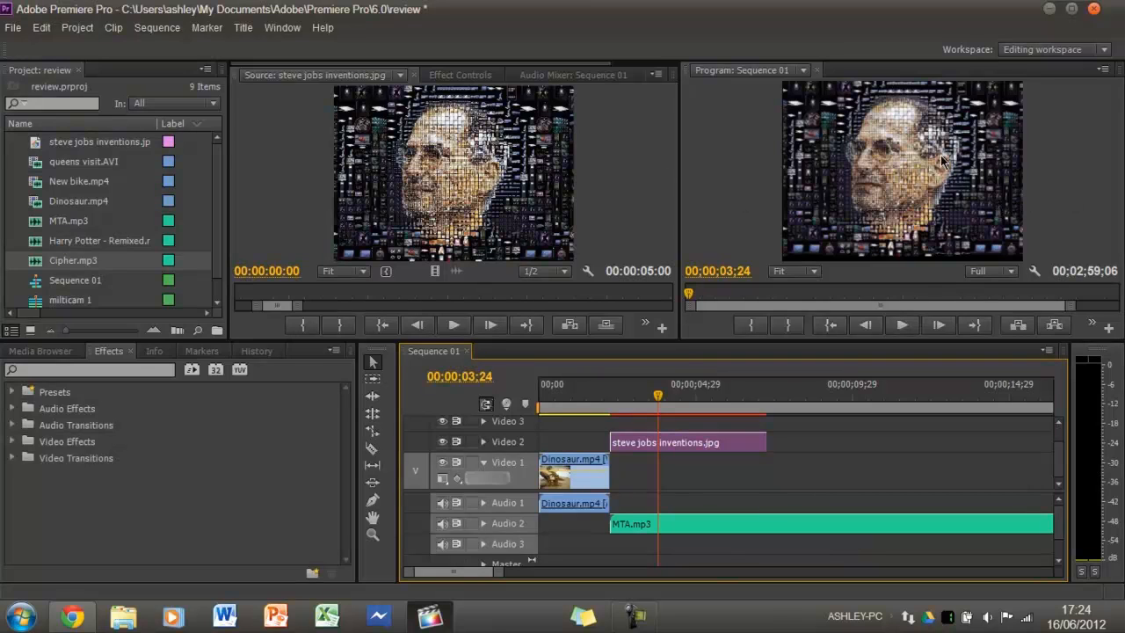
click(128, 370)
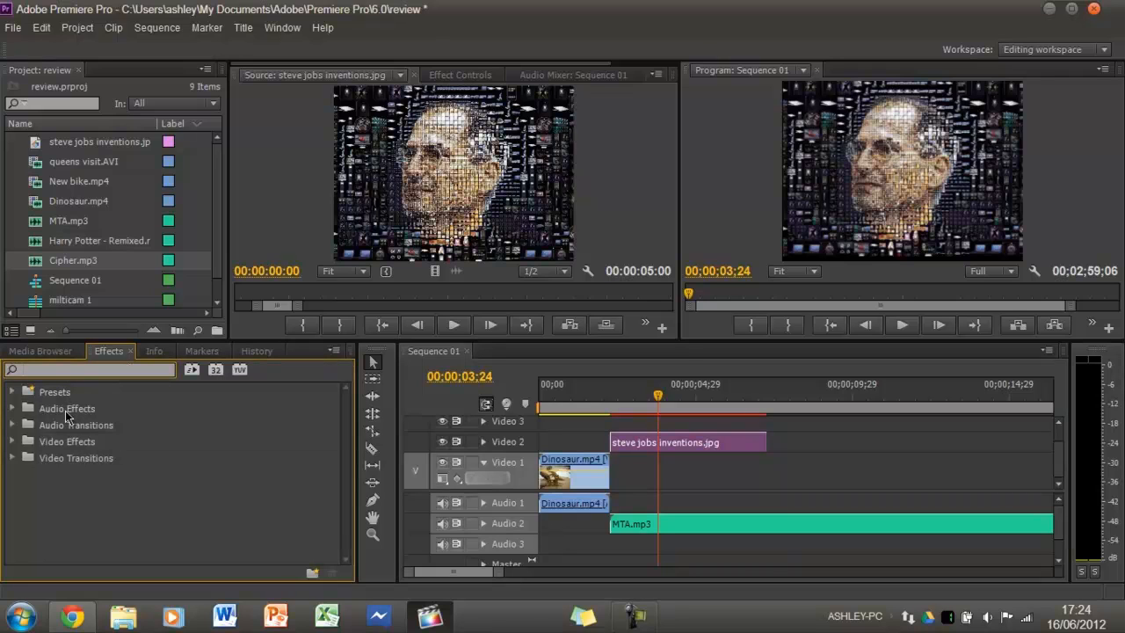
text(levels)
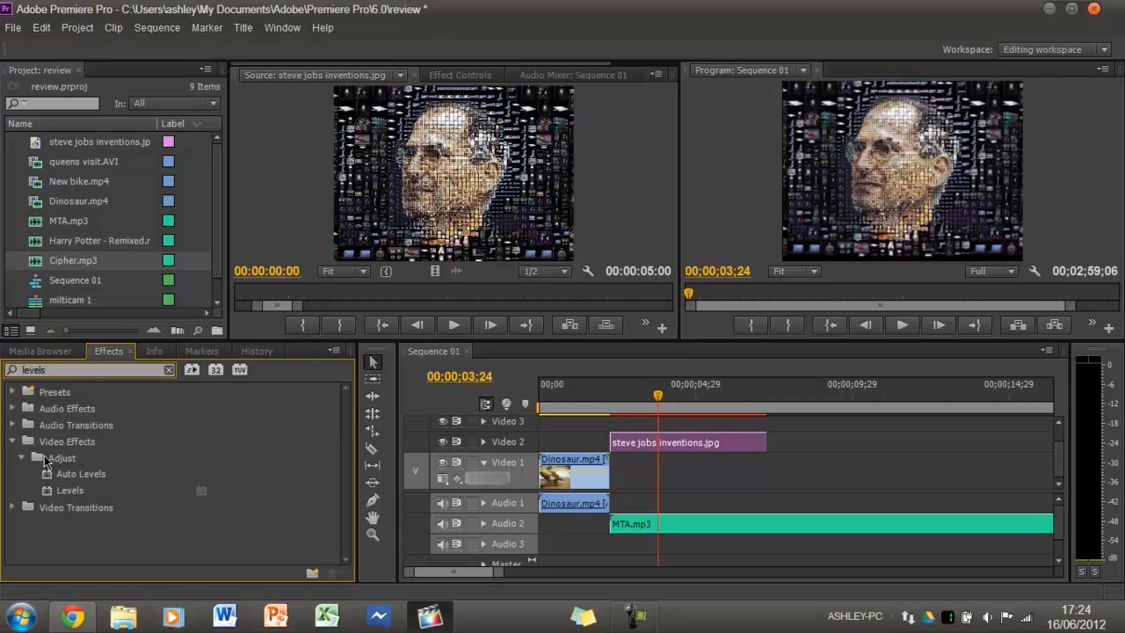
drag(63, 488, 648, 442)
click(460, 74)
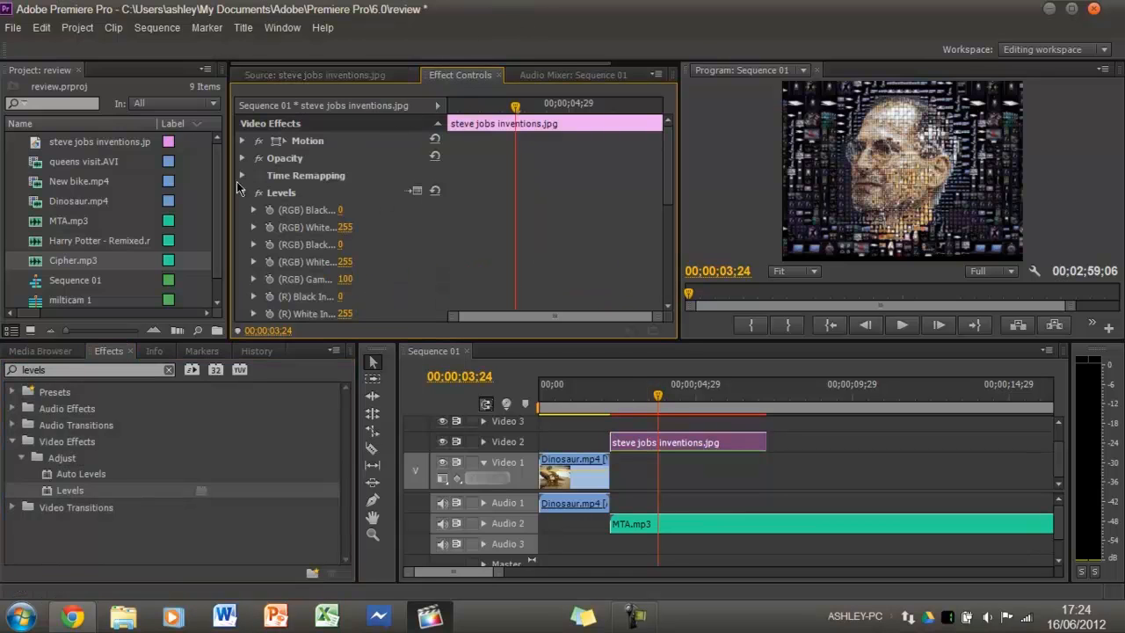
Step: Remove the Levels effect from the steve jobs inventions clip and apply it again
click(282, 197)
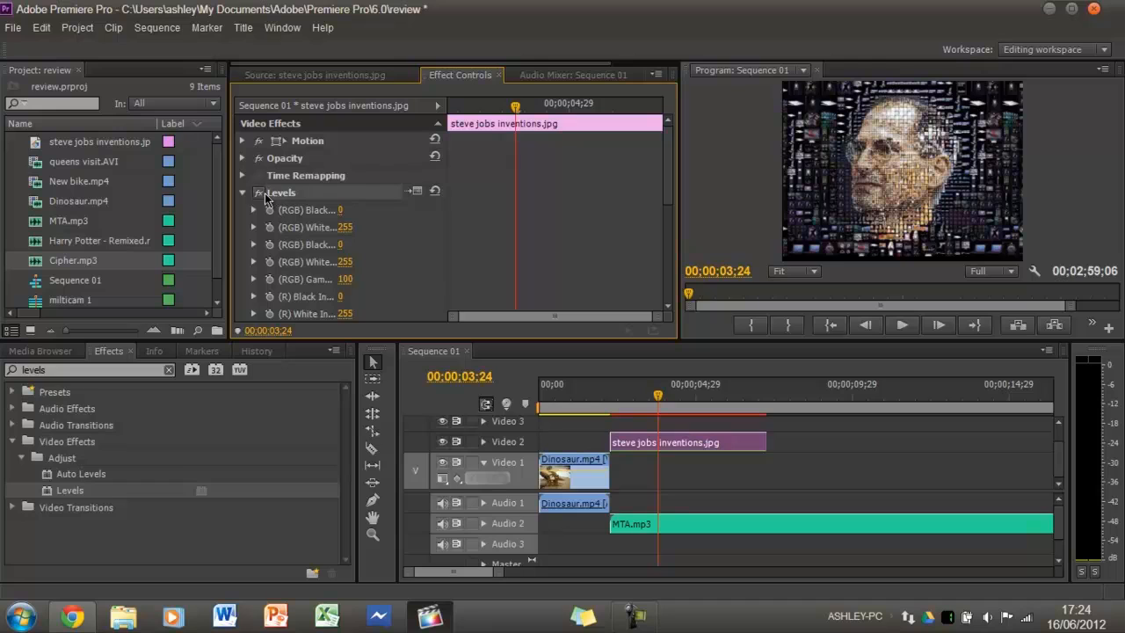
key(Delete)
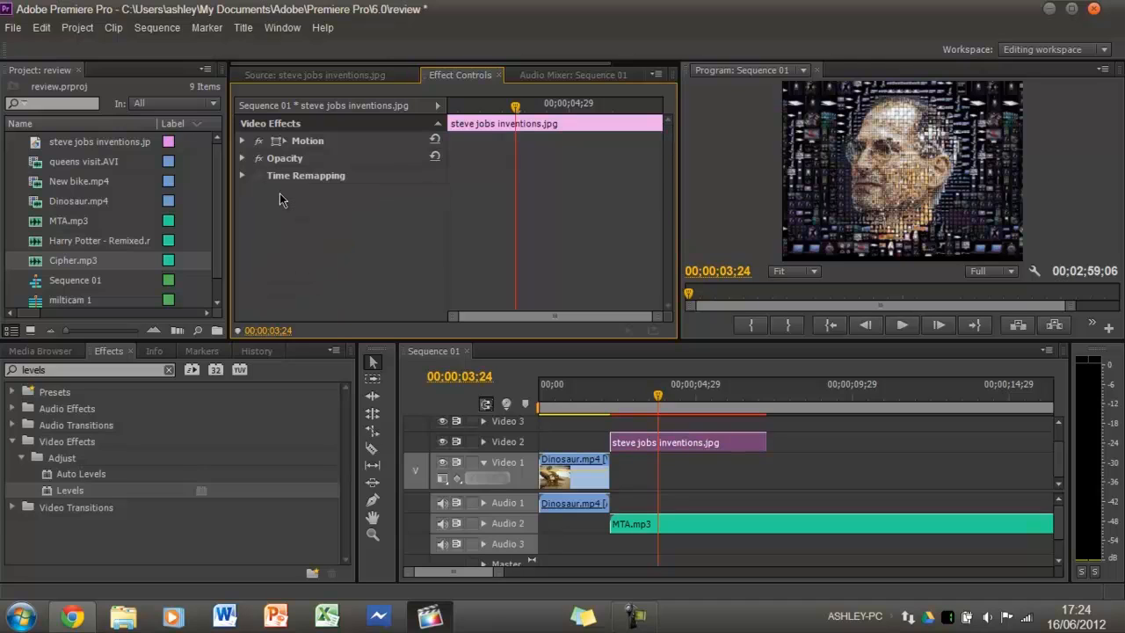
drag(68, 490, 664, 445)
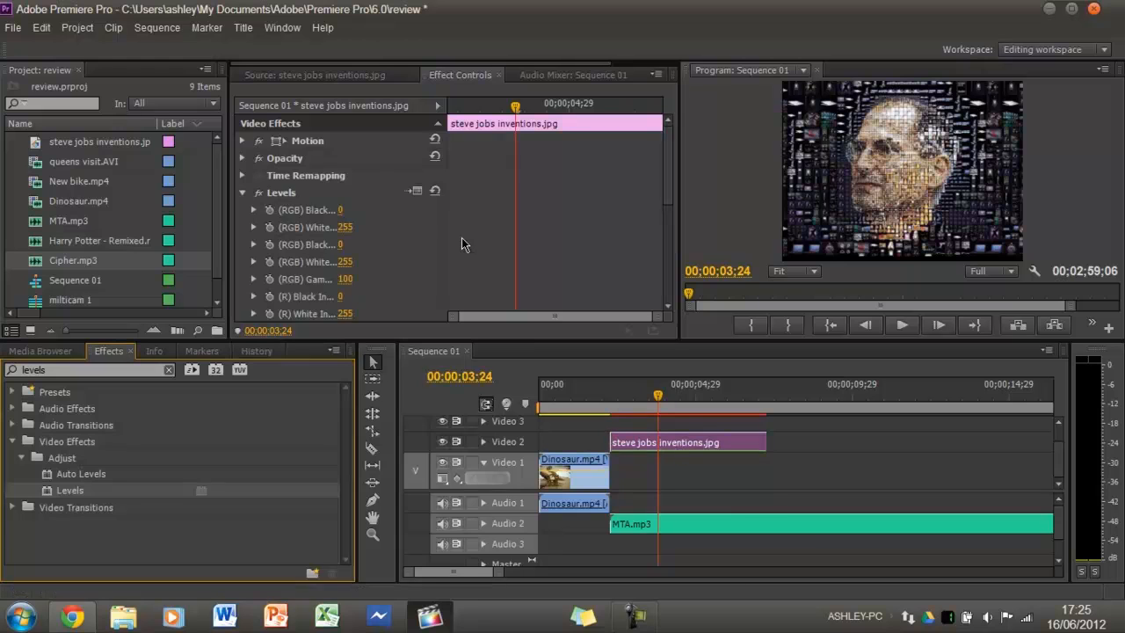
Step: Look through the RGB and single-channel parameters of the Levels effect on the steve jobs inventions clip
scroll(457, 242, down, 5)
scroll(437, 231, up, 5)
click(314, 231)
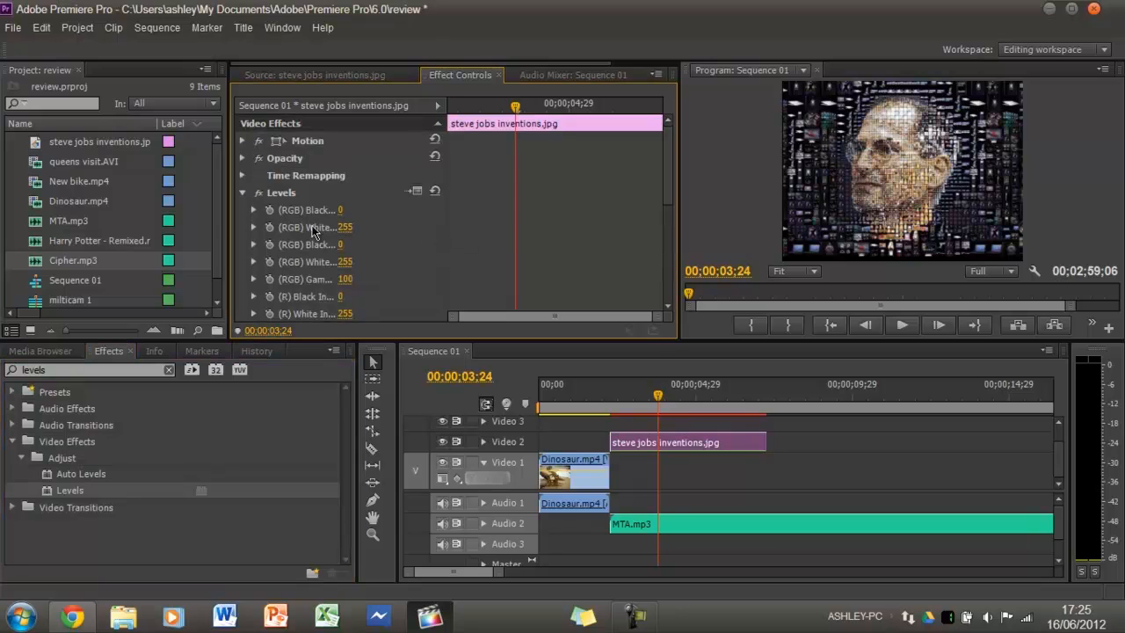
Step: Set the Levels RGB black input to 27 and RGB white input to 184 on the steve jobs inventions clip
drag(340, 211, 280, 228)
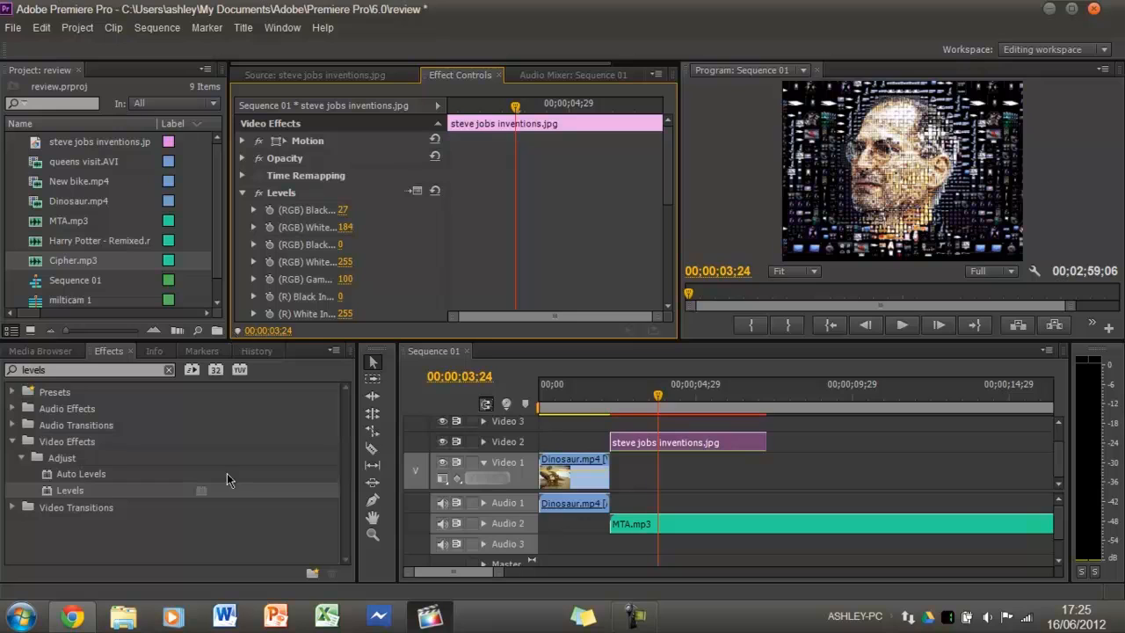
Step: Switch the Levels effect off and on repeatedly to compare the image, and move the playhead to the steve jobs inventions clip's start
click(254, 197)
click(255, 198)
click(255, 198)
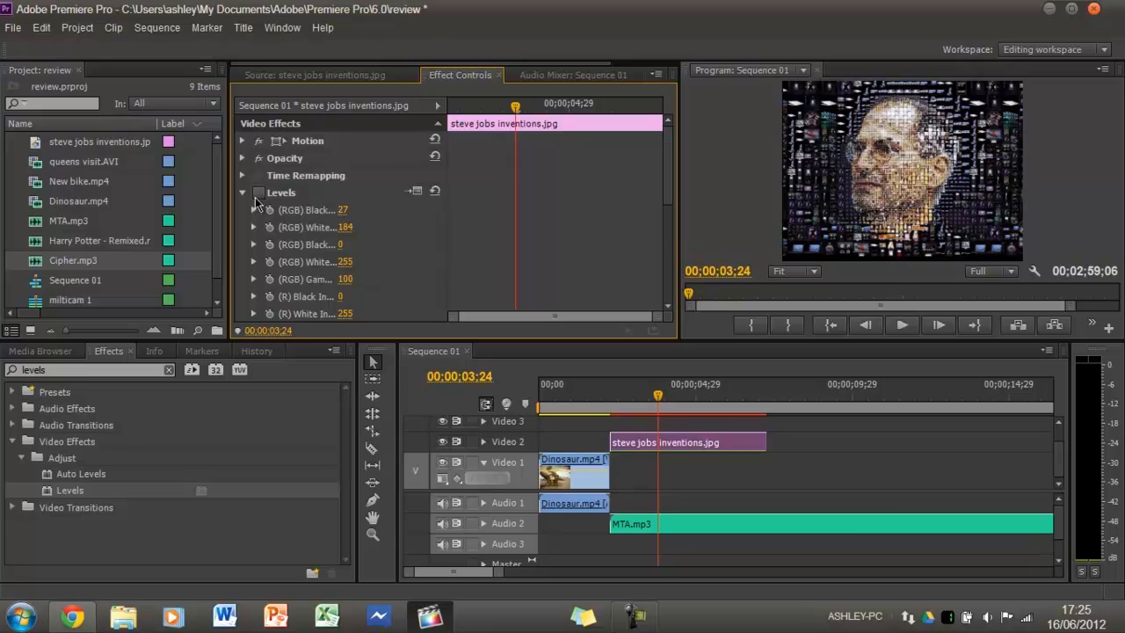
click(255, 198)
click(255, 198)
click(254, 198)
click(255, 198)
click(255, 198)
click(255, 198)
click(254, 198)
click(255, 198)
click(255, 197)
click(255, 197)
click(255, 197)
click(255, 198)
click(255, 198)
click(255, 198)
click(255, 198)
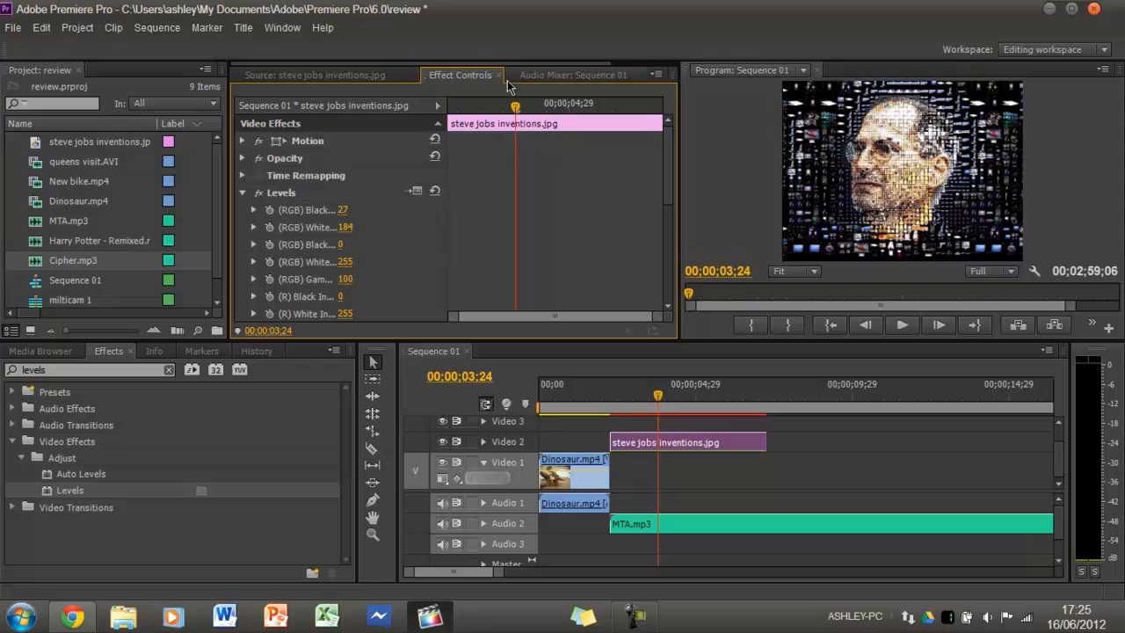
drag(515, 107, 447, 124)
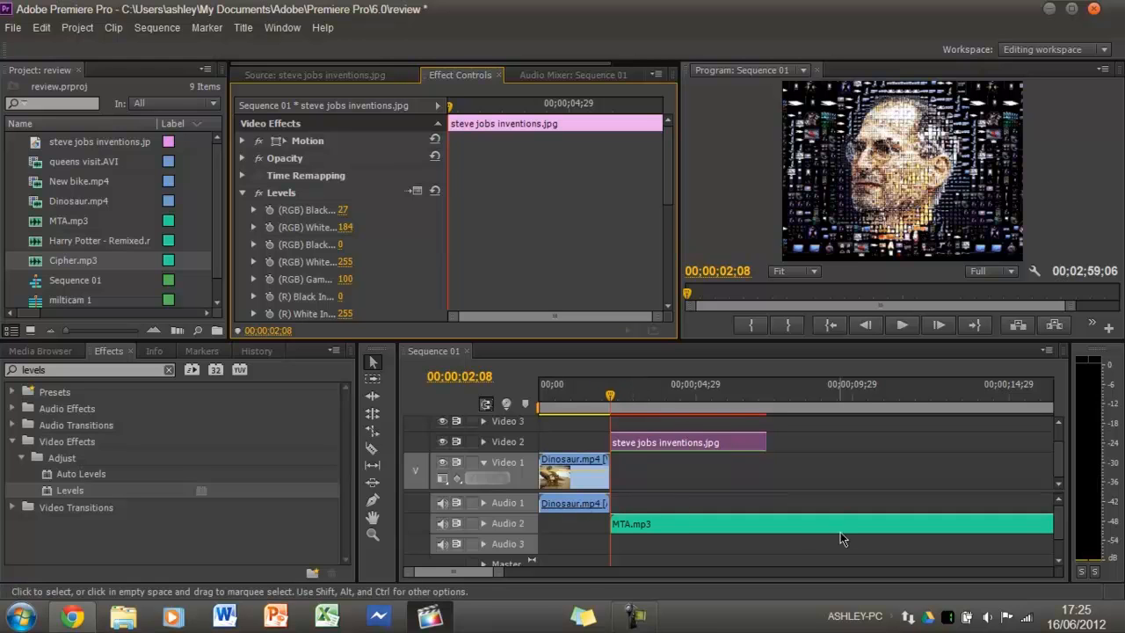
Step: Create a new sequence and place New bike.mp4 at the start of Video 1, changing the sequence settings to match the clip
key(ctrl+n)
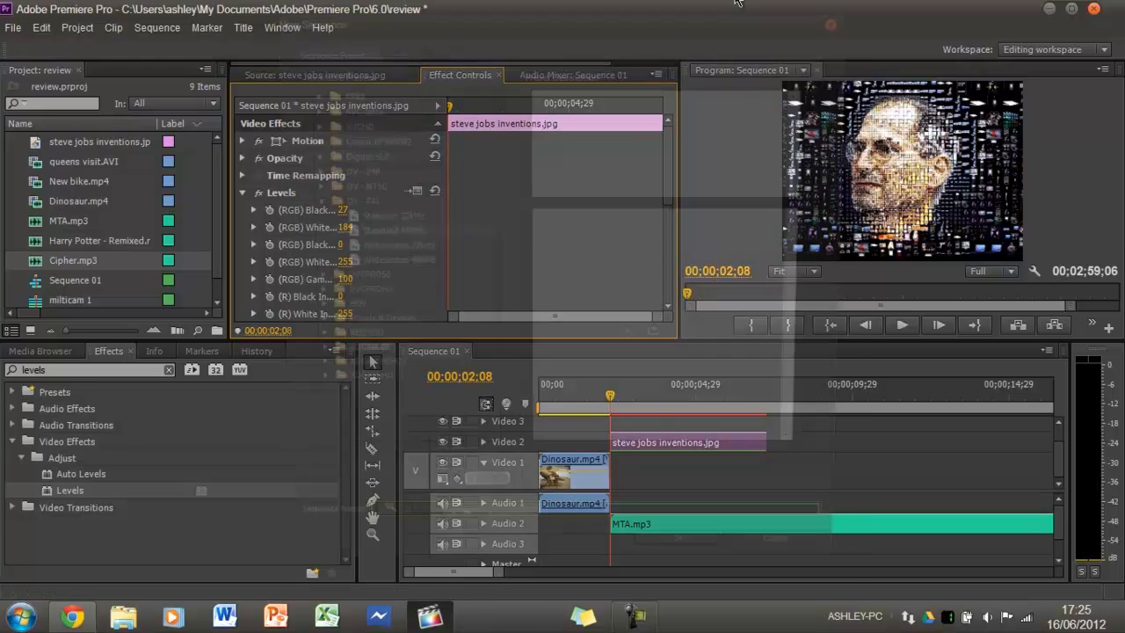
key(Return)
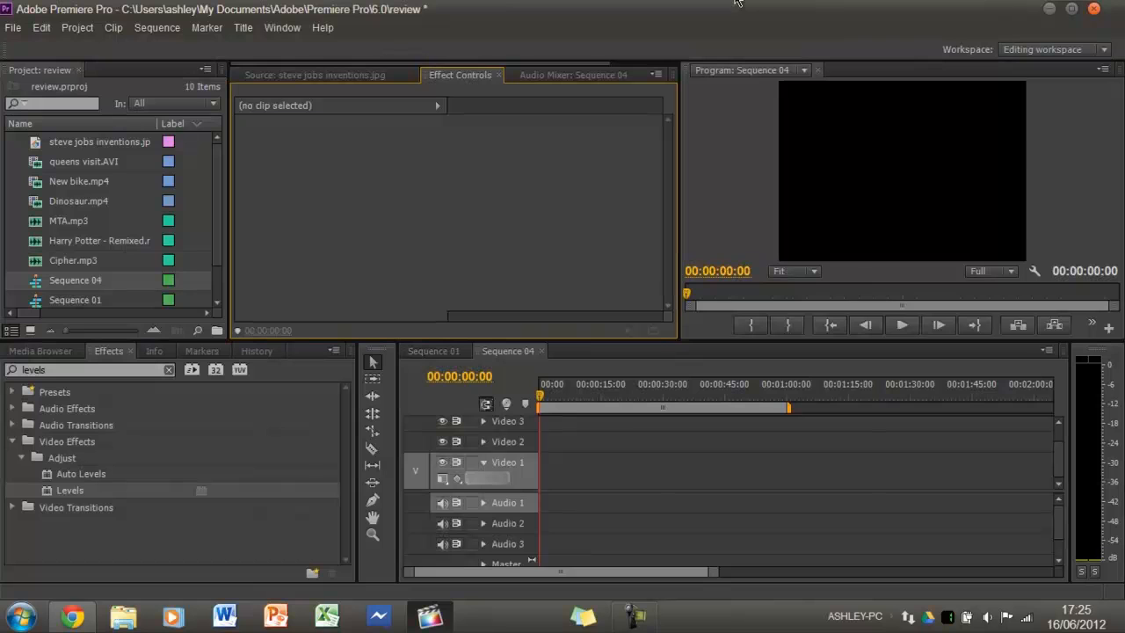
drag(78, 181, 527, 470)
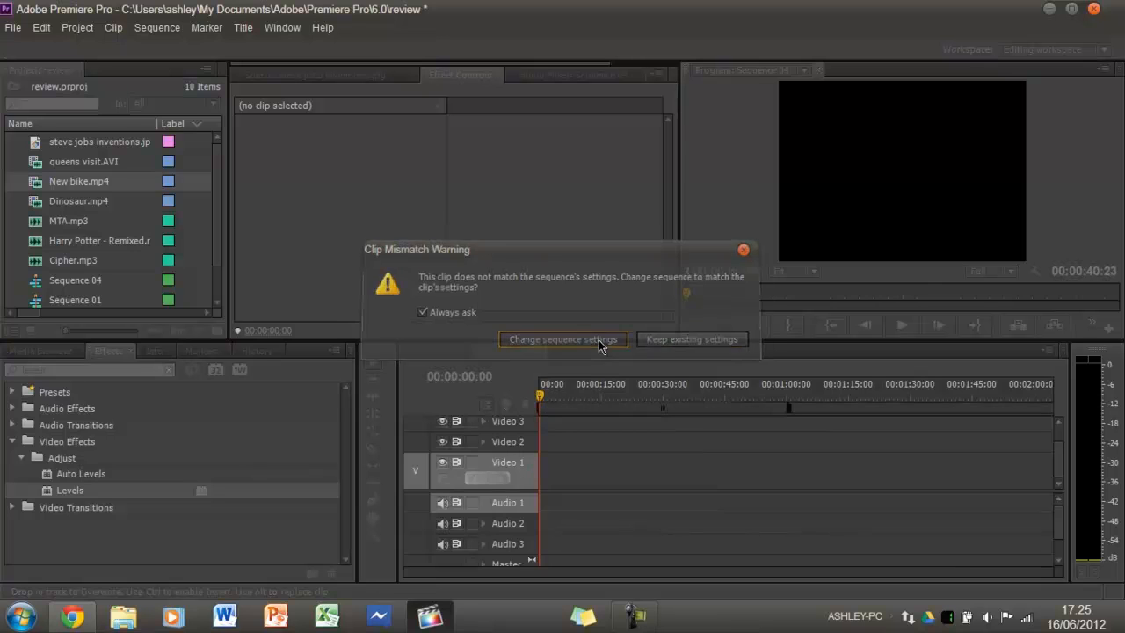
click(598, 341)
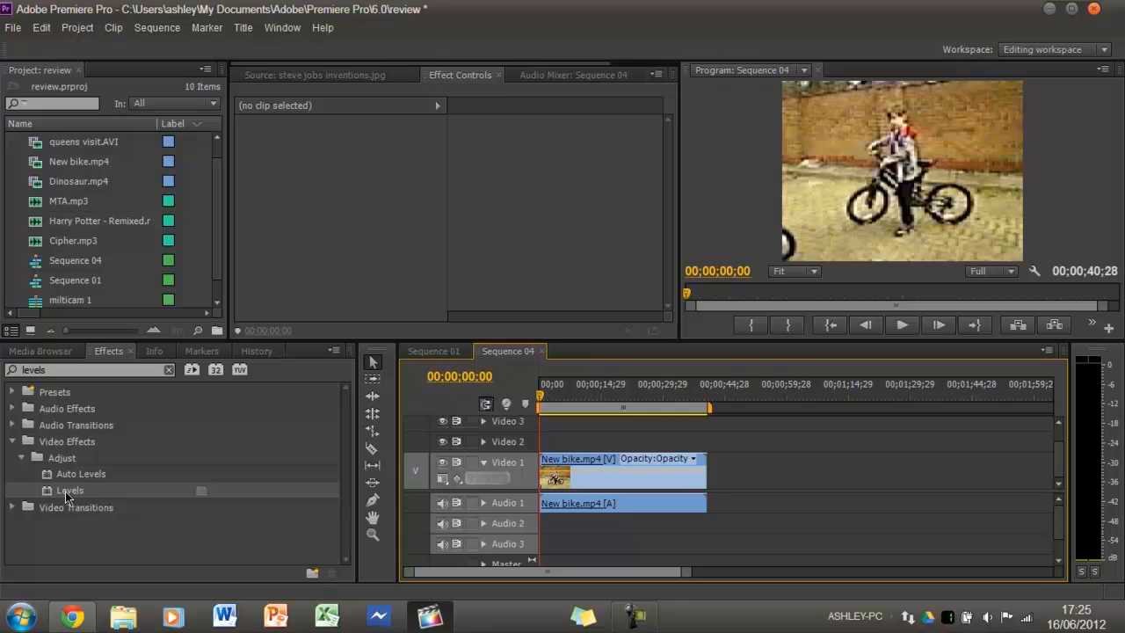
Step: Apply Levels to the New bike clip with the RGB black input at 40 and the RGB white input at 235
drag(68, 488, 592, 485)
drag(340, 214, 341, 214)
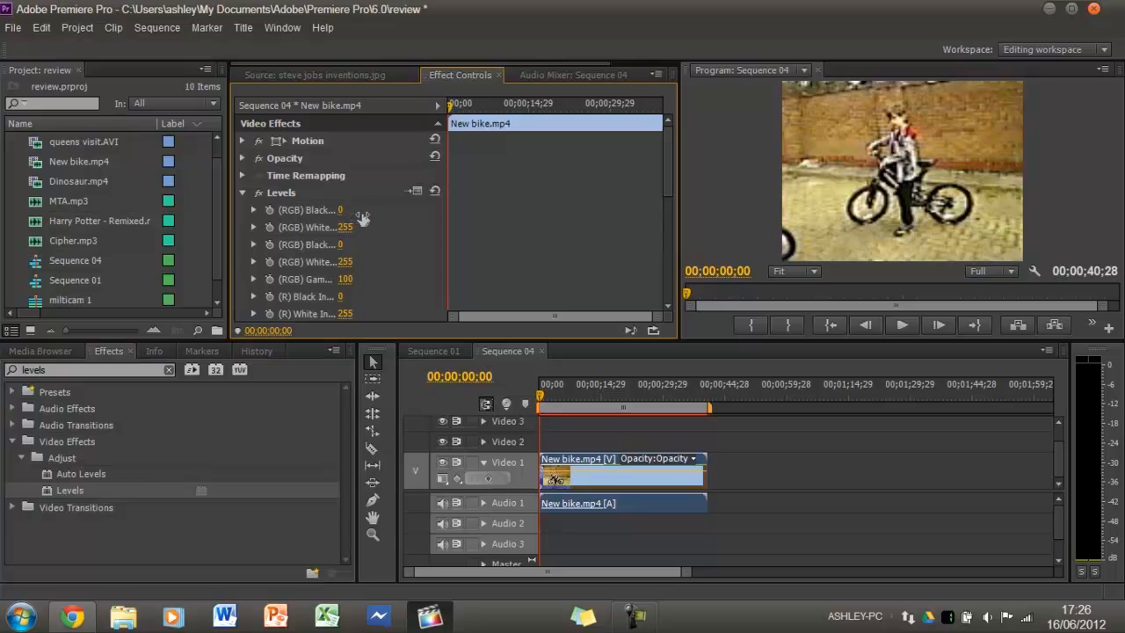
click(343, 211)
click(345, 226)
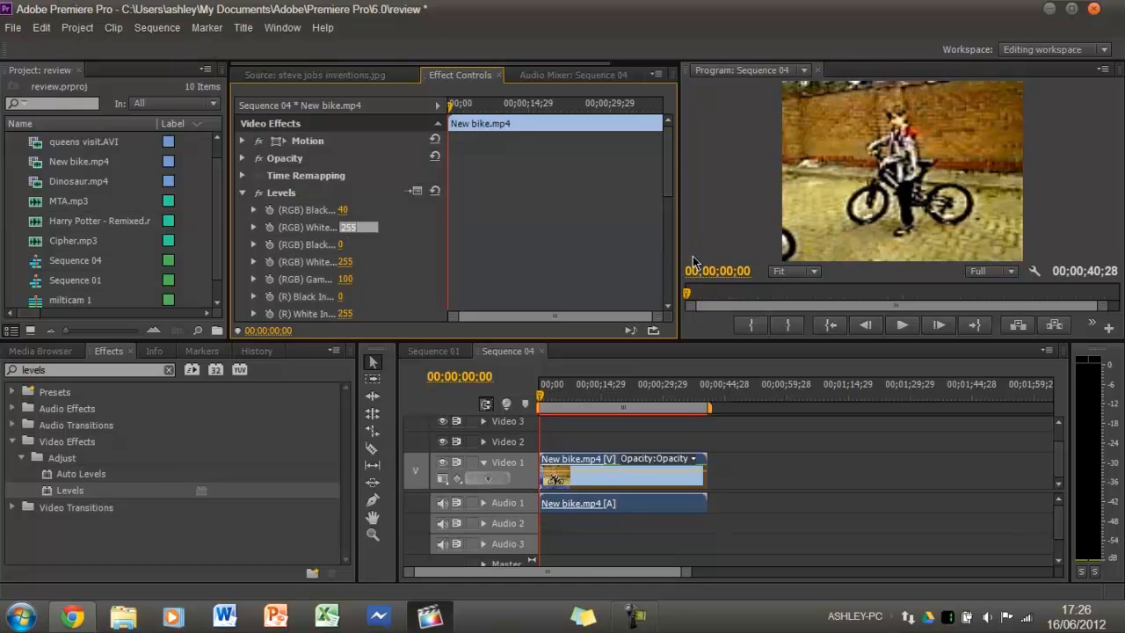
key(Return)
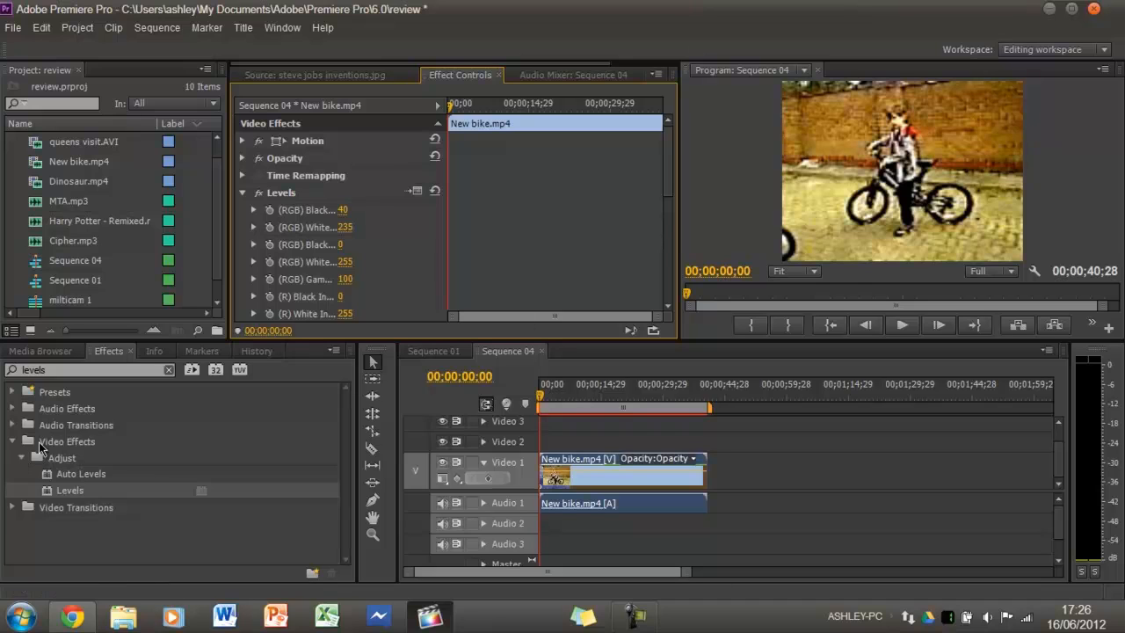
Step: Clear the effects search and apply Sharpen from the Blur & Sharpen video effects to the New bike clip
click(170, 370)
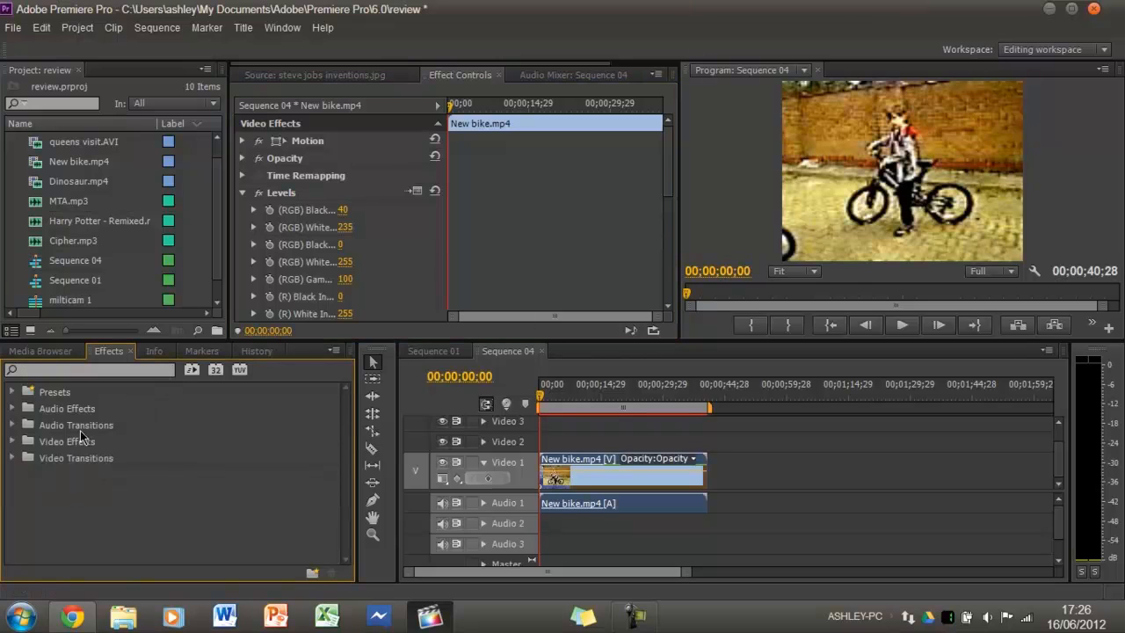
click(12, 441)
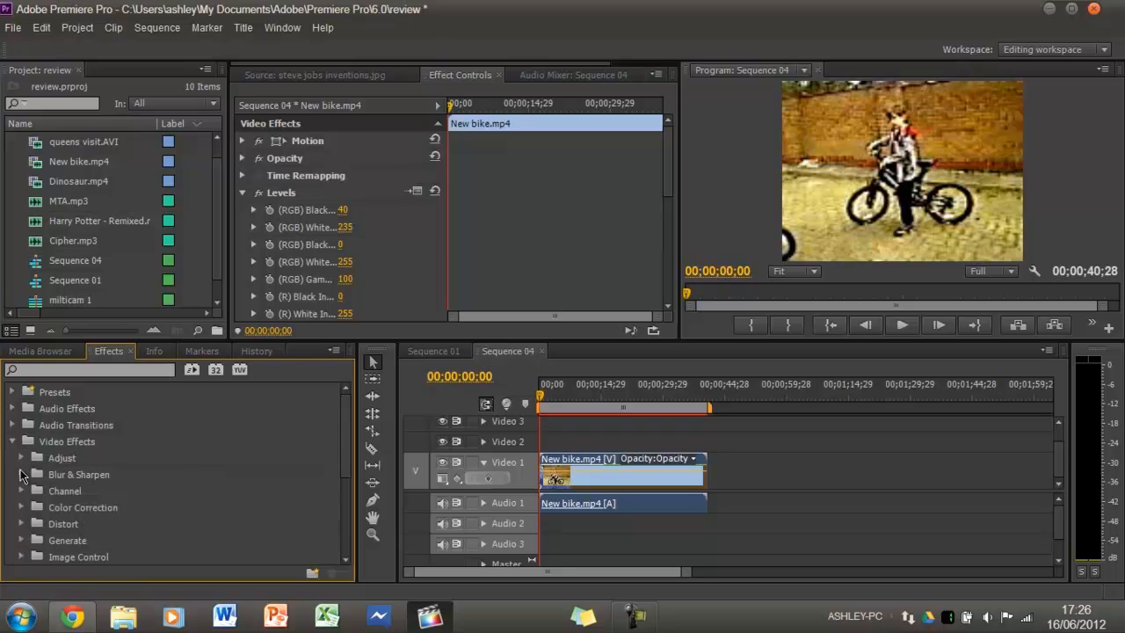
click(22, 475)
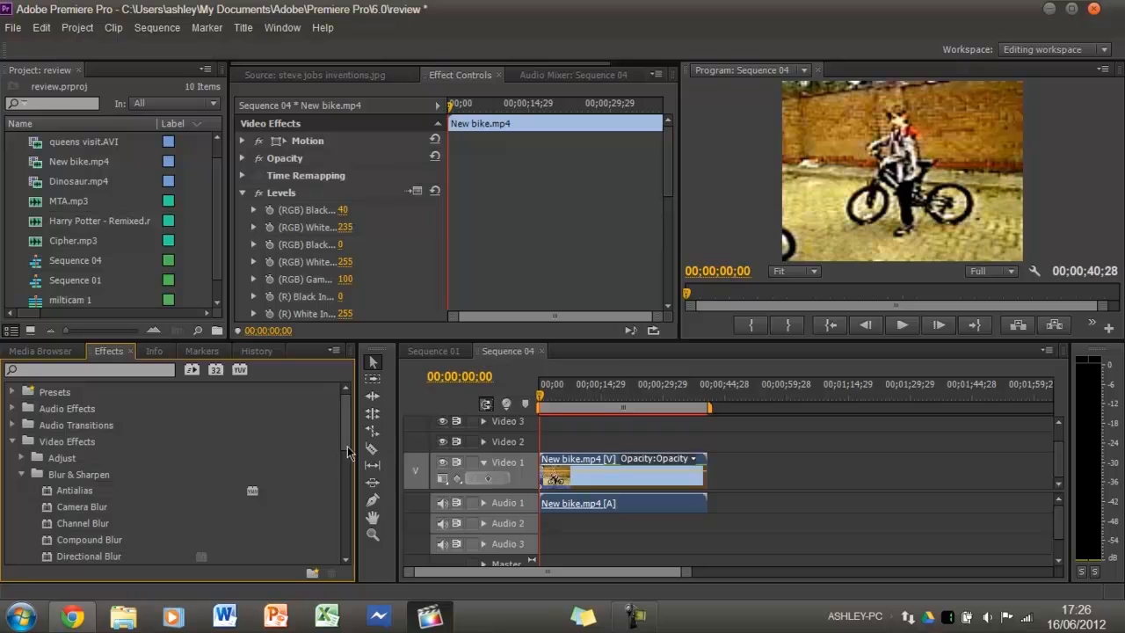
scroll(347, 474, down, 3)
drag(97, 498, 598, 489)
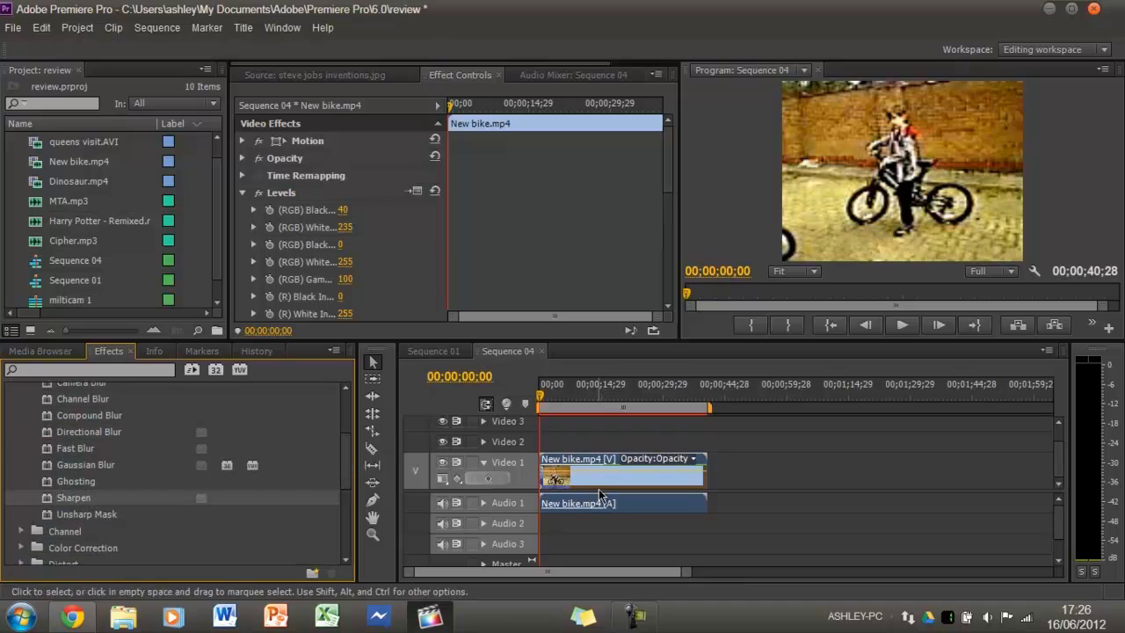
click(242, 195)
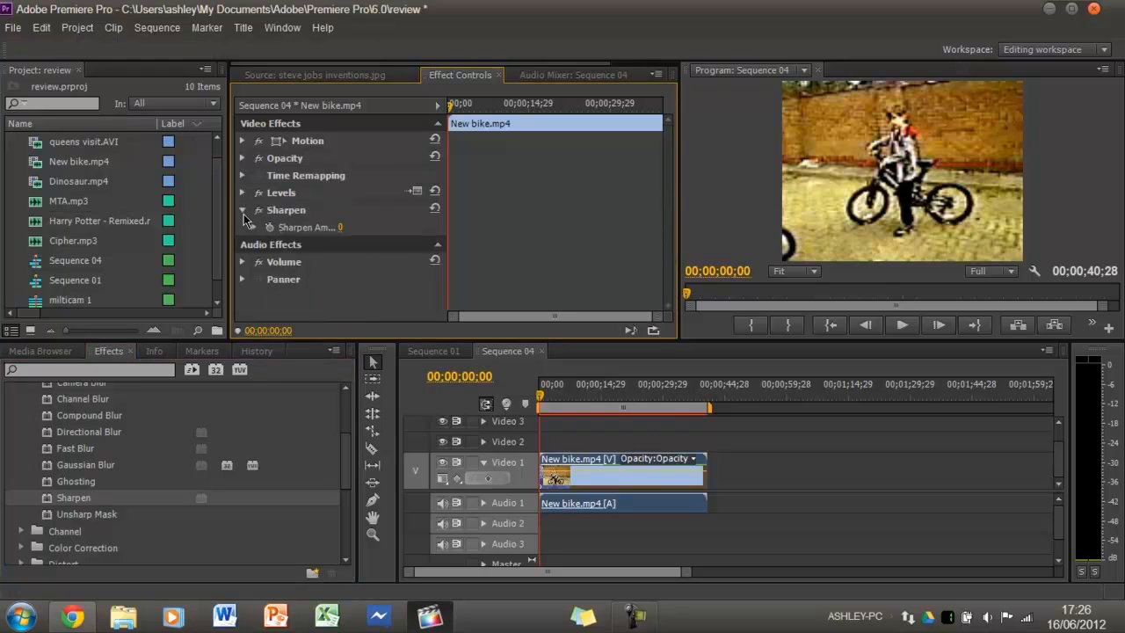
Step: Try Sharpen Amounts of 20 and 40 on the New bike clip and settle on 50
drag(352, 232, 721, 231)
drag(912, 230, 373, 226)
click(339, 229)
key(Return)
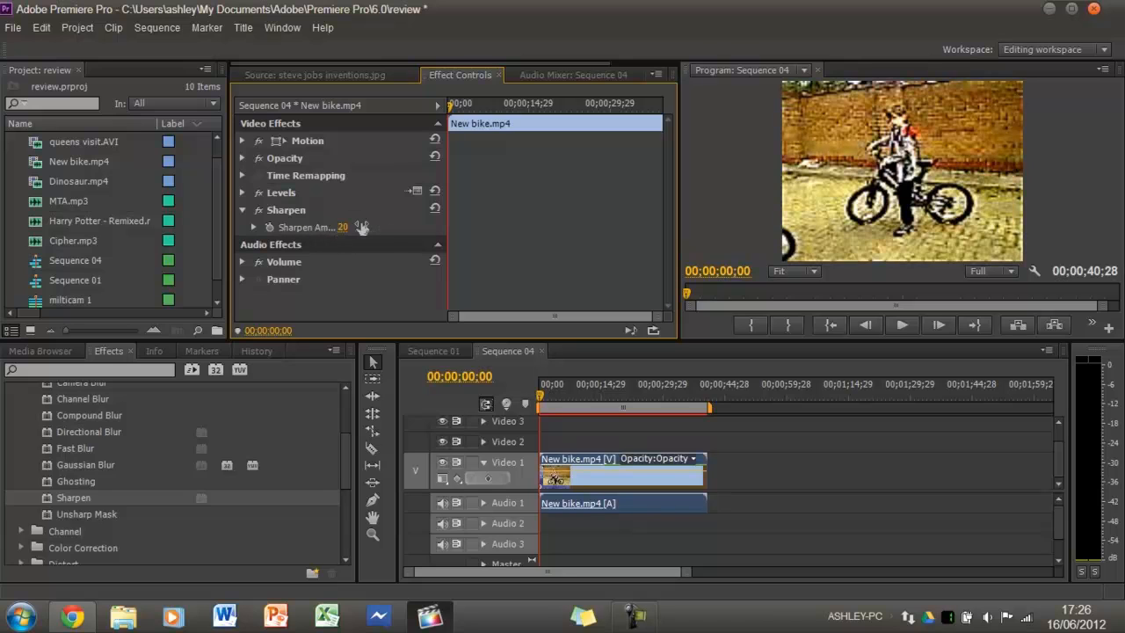
click(344, 228)
text(40)
key(Return)
click(345, 227)
key(Return)
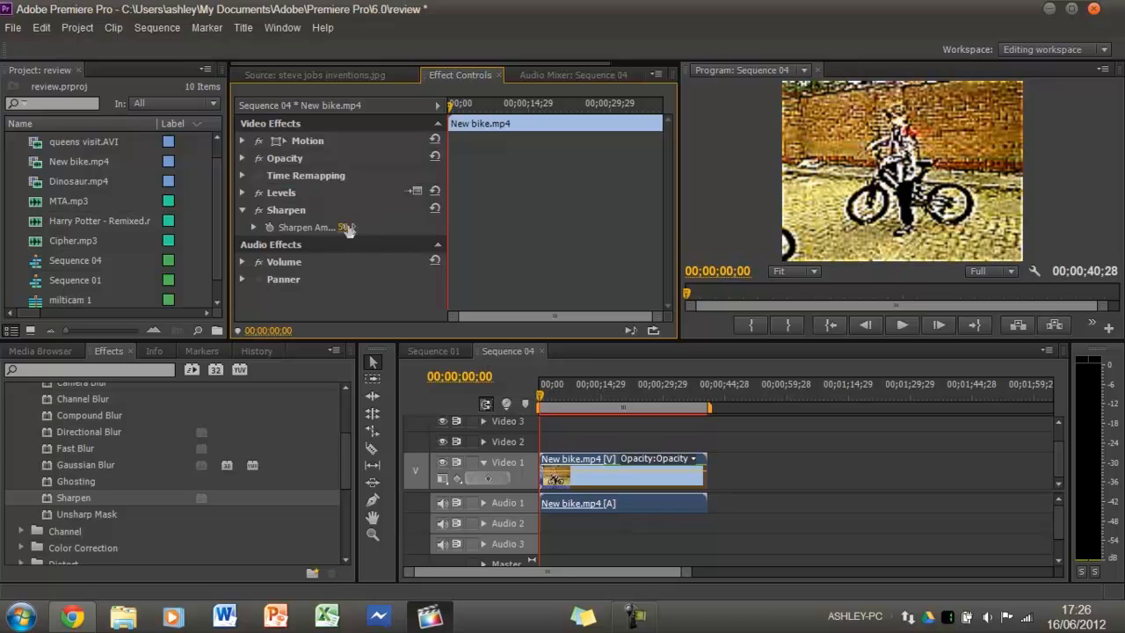
Step: Scale the New bike picture down within the program frame to about two-thirds of the frame's width
click(894, 213)
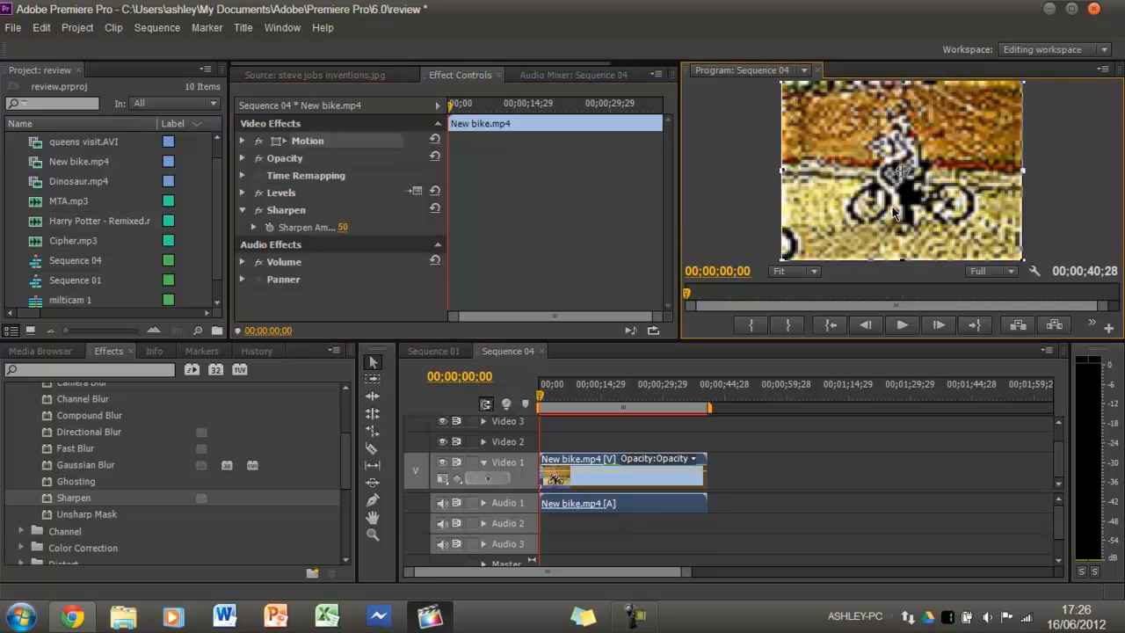
drag(1023, 171, 951, 170)
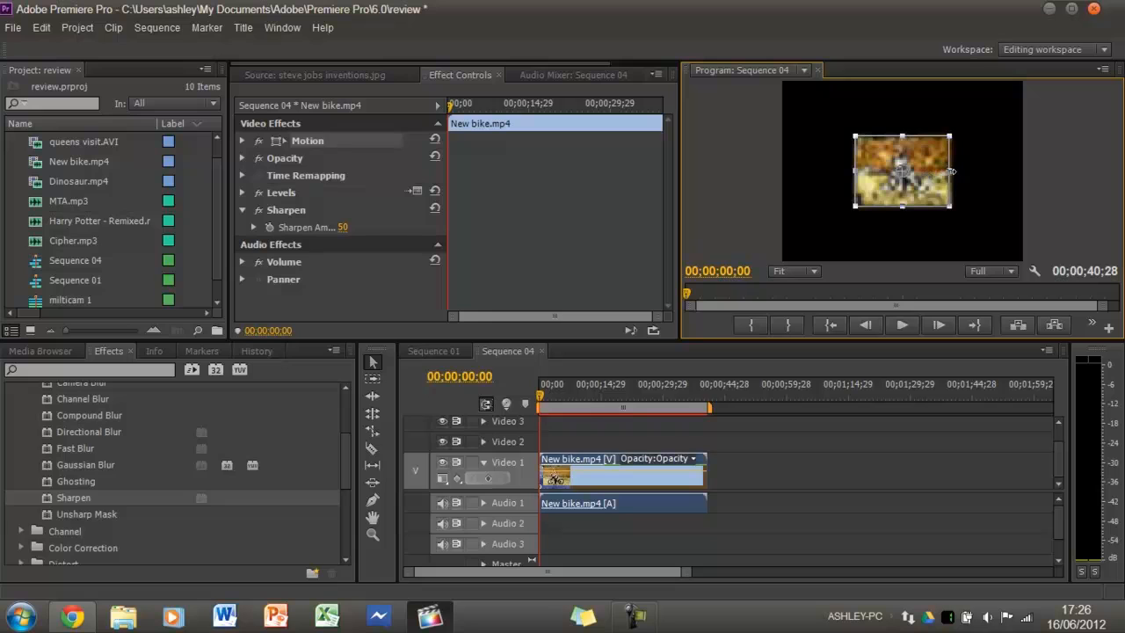
click(1053, 176)
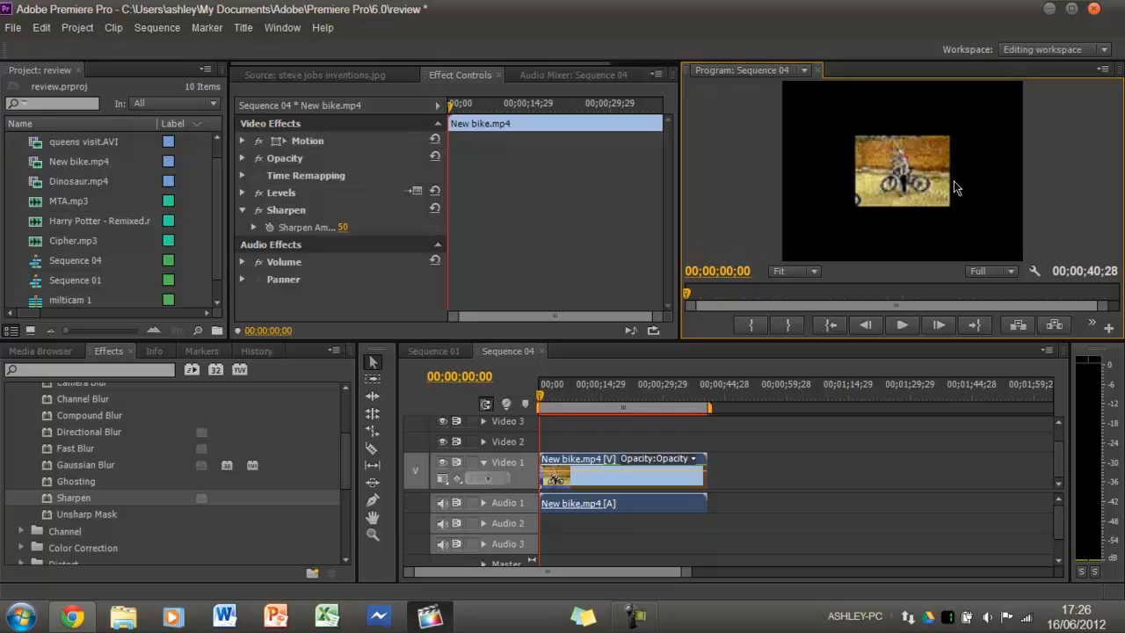
click(927, 187)
drag(949, 205, 976, 234)
click(1026, 218)
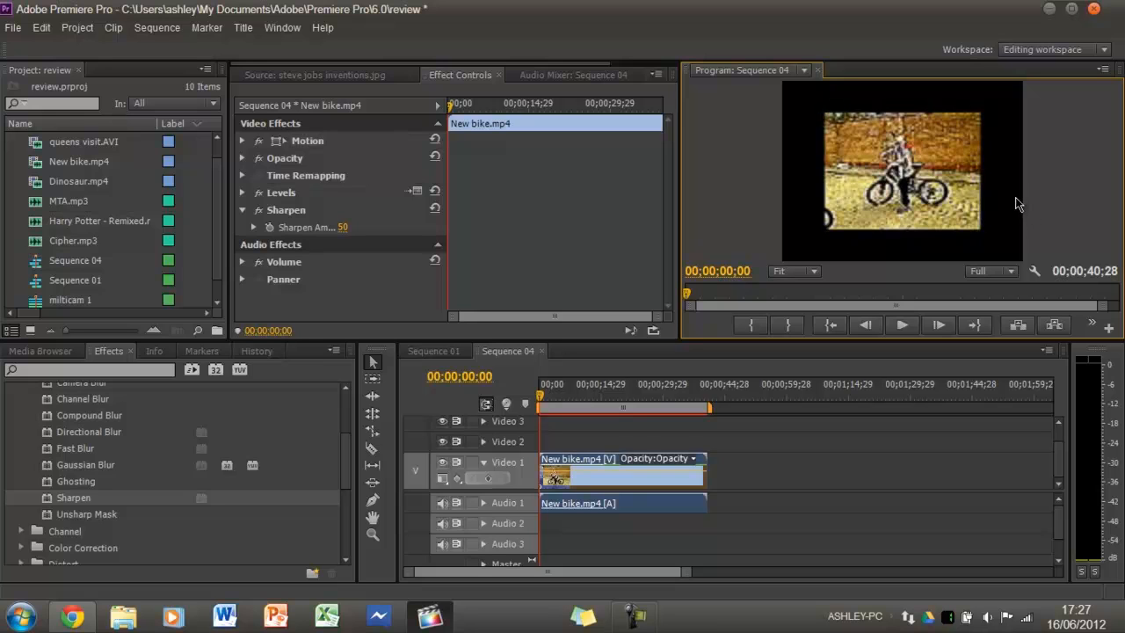
Step: Lower the New bike clip's opacity to 33% at the start of the sequence
click(665, 483)
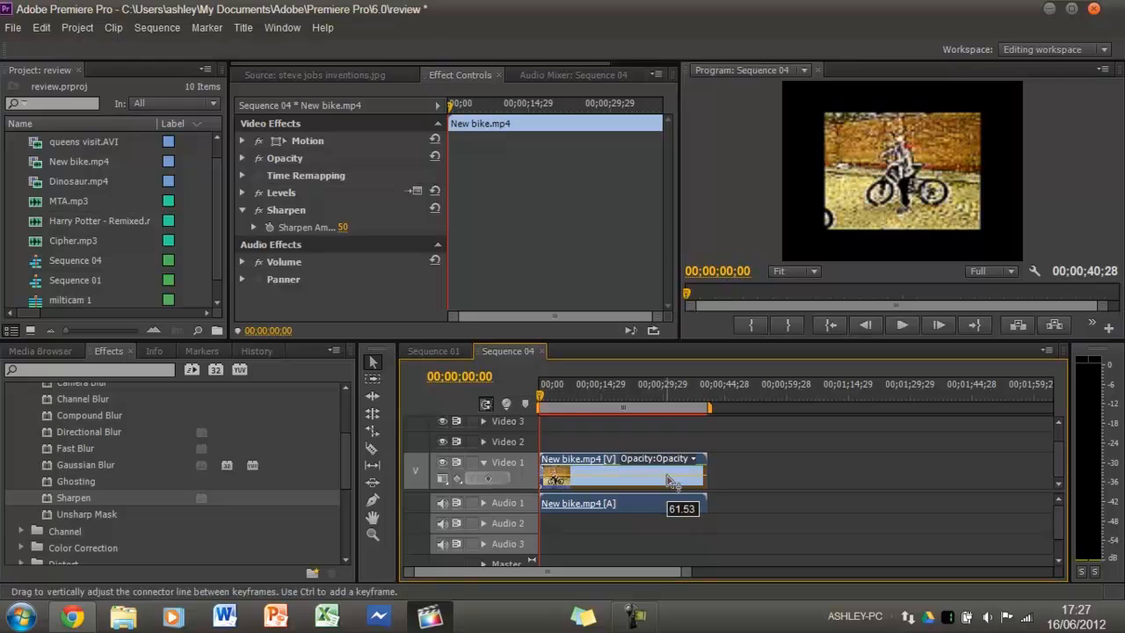
click(241, 159)
click(254, 174)
click(254, 175)
drag(343, 176, 279, 180)
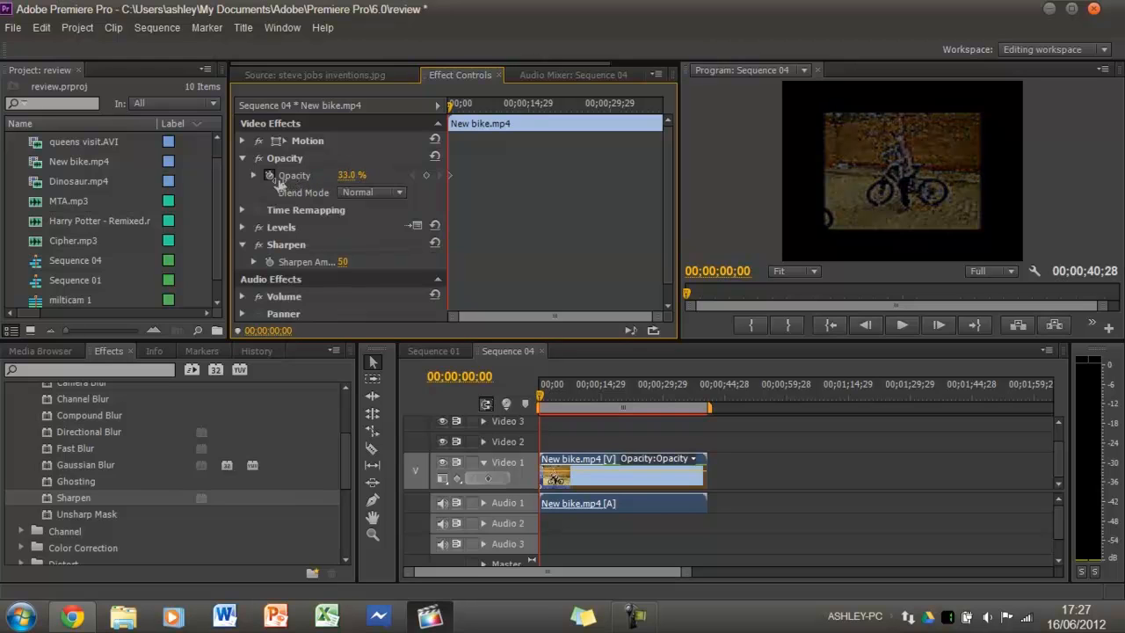
Step: Stack the New bike clip on Video 2 above steve jobs inventions.jpg on Video 1, and scale the image down to fit the frame
drag(599, 461, 598, 443)
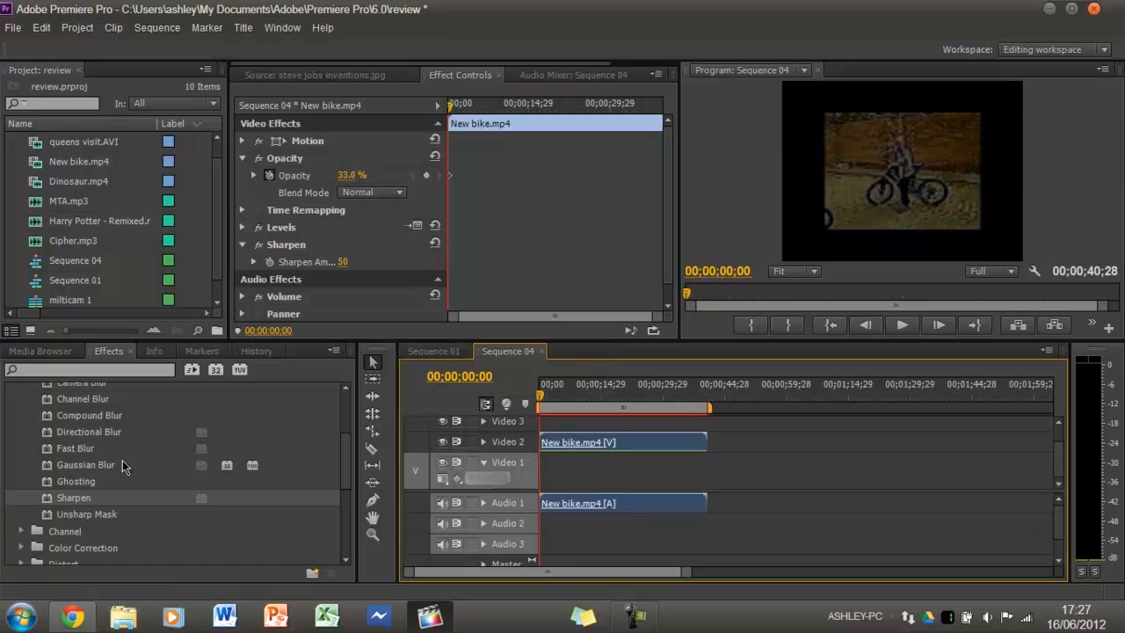
scroll(123, 190, up, 1)
drag(97, 142, 550, 478)
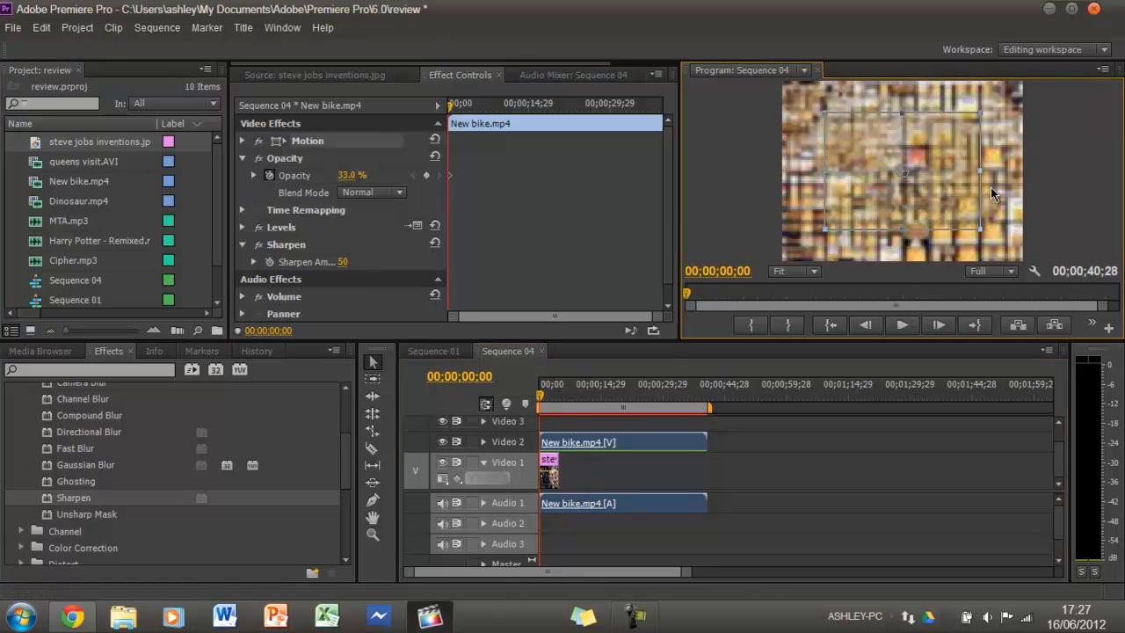
click(1017, 165)
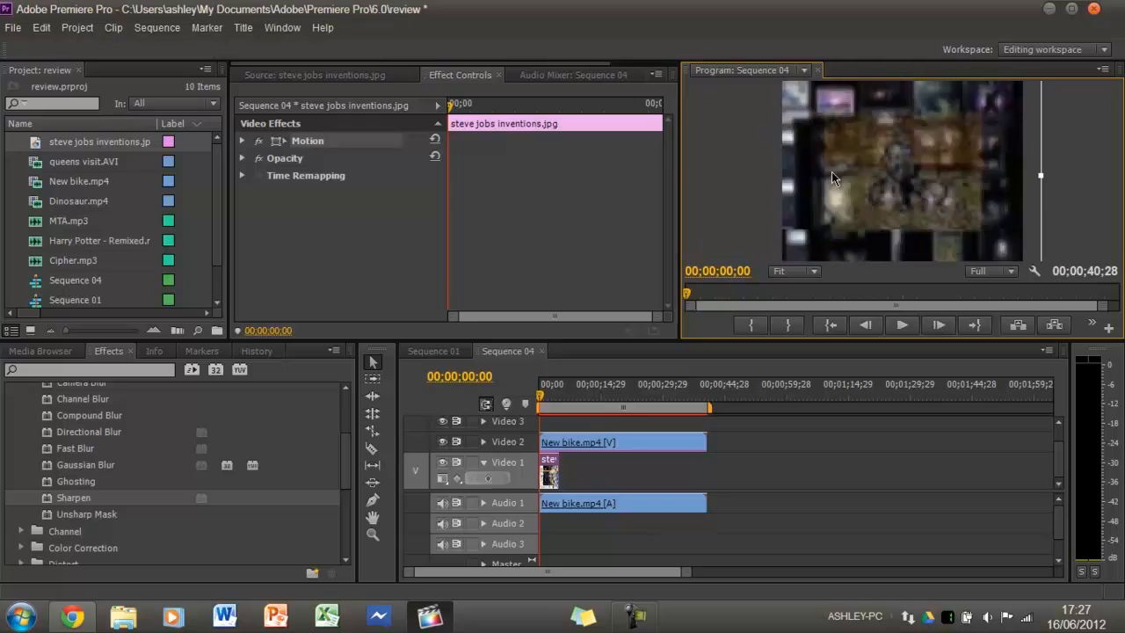
drag(966, 175, 956, 218)
Step: Swap the stacking order, with New bike.mp4 on Video 1 and steve jobs inventions.jpg on Video 2, both at the sequence start
drag(576, 447, 779, 429)
drag(658, 441, 654, 464)
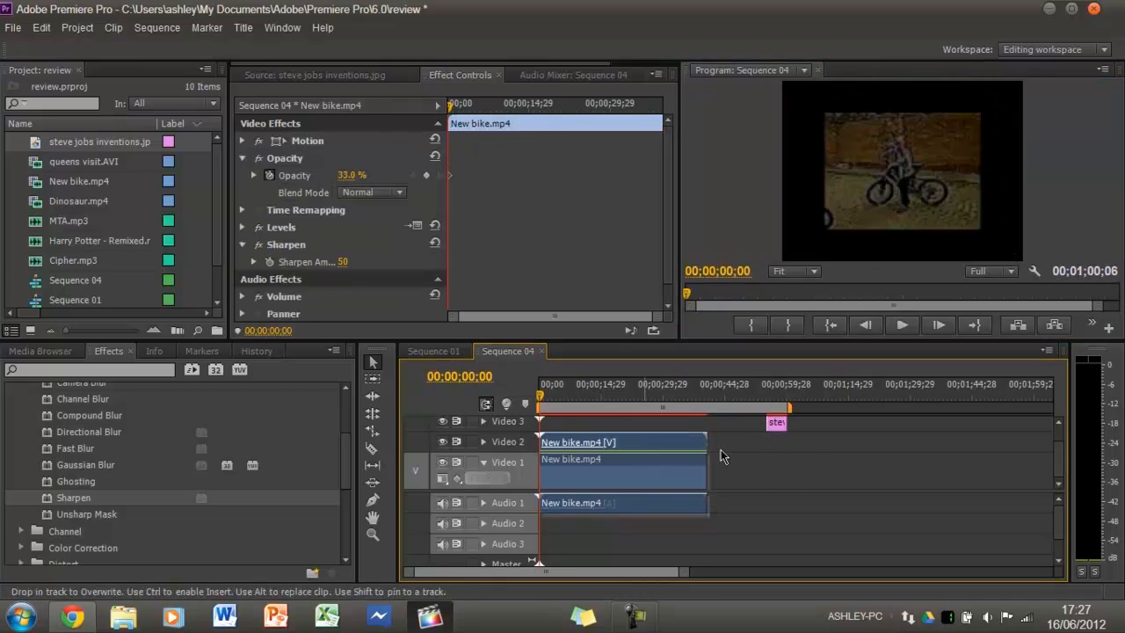
drag(779, 429, 563, 441)
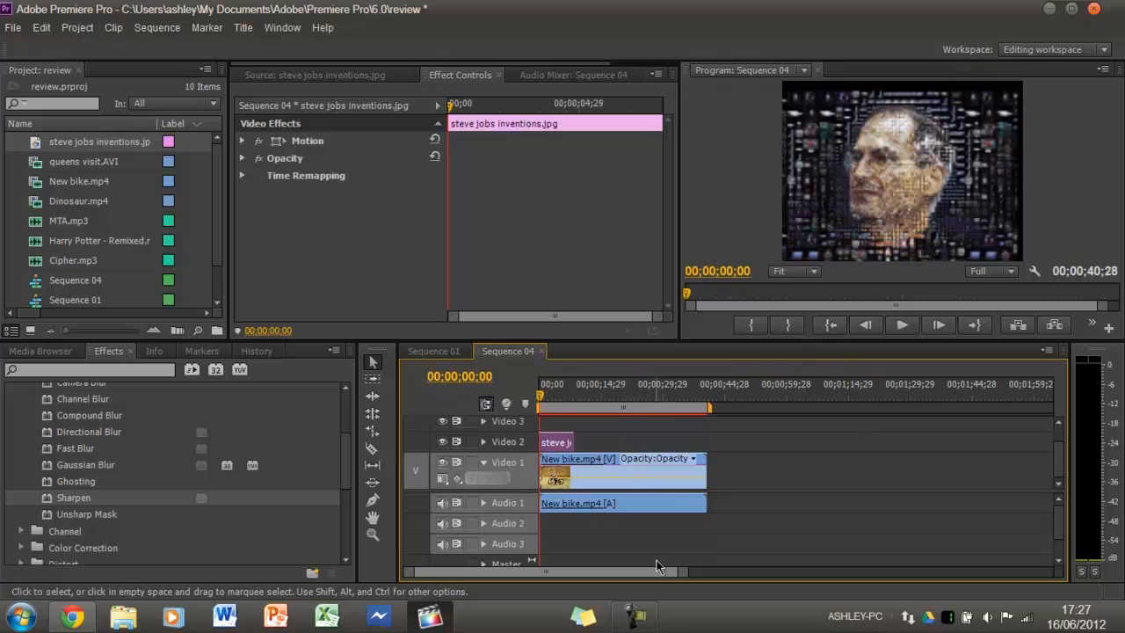
Step: Set the New bike clip's opacity to 100% at 00;00;04;05
drag(543, 396, 556, 397)
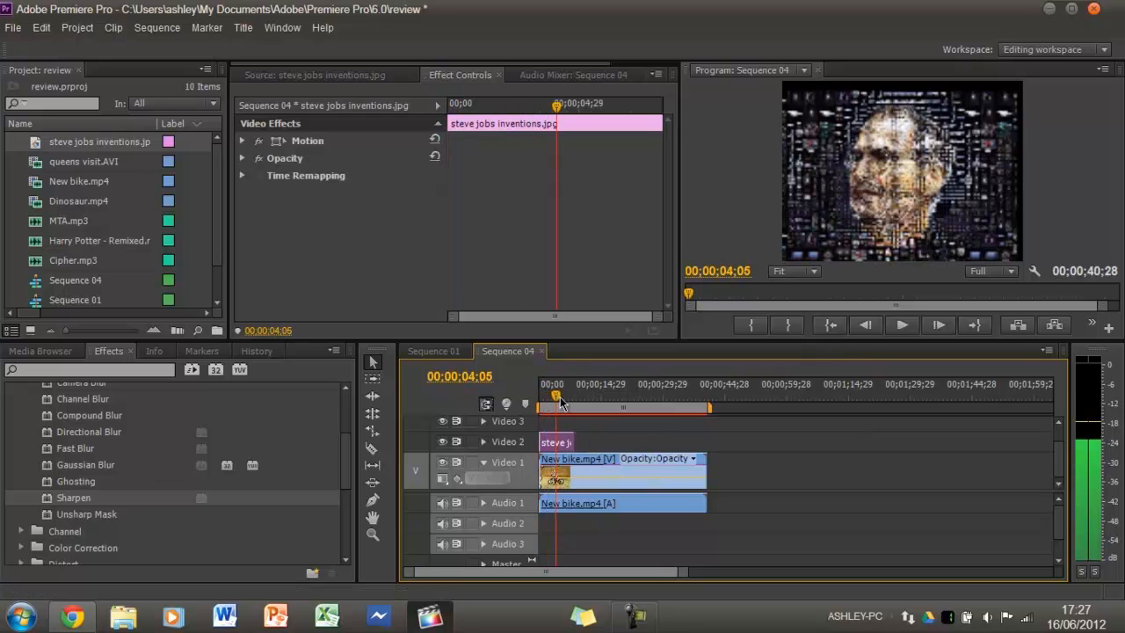
click(578, 486)
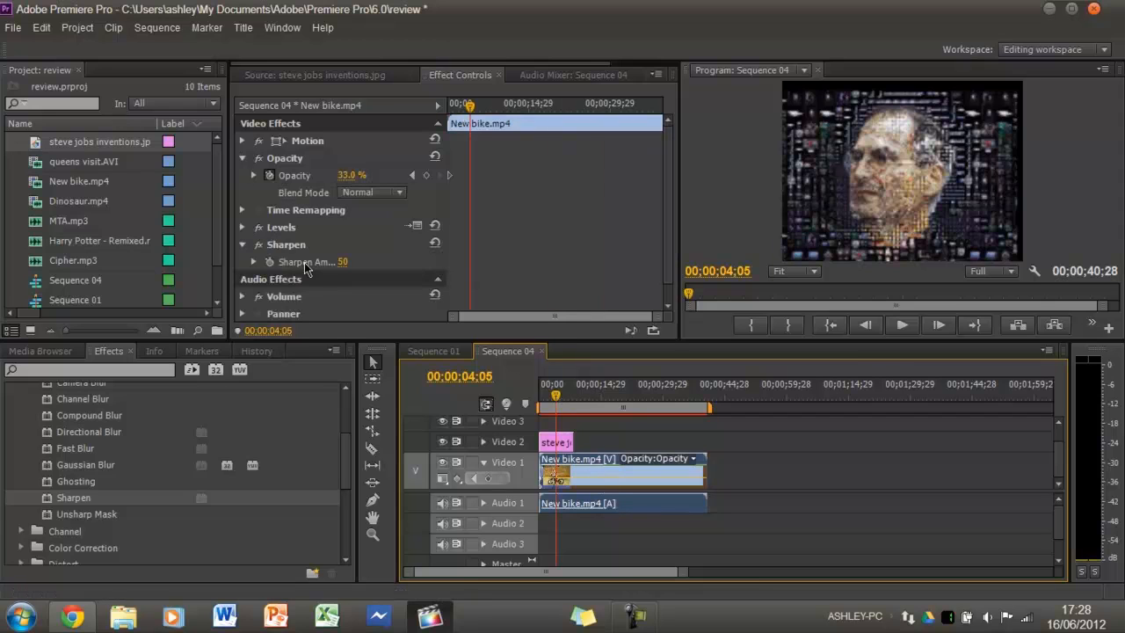
click(351, 174)
text(100)
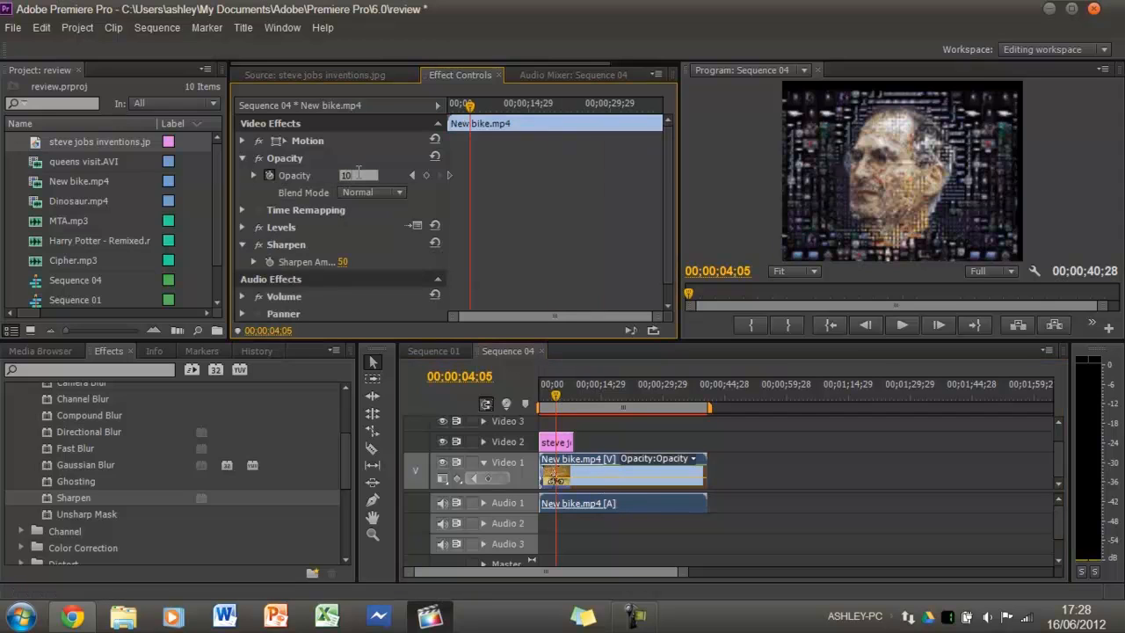
key(Return)
Step: Set the opacity of the steve jobs inventions clip on Video 2 to 30% at the playhead
click(571, 445)
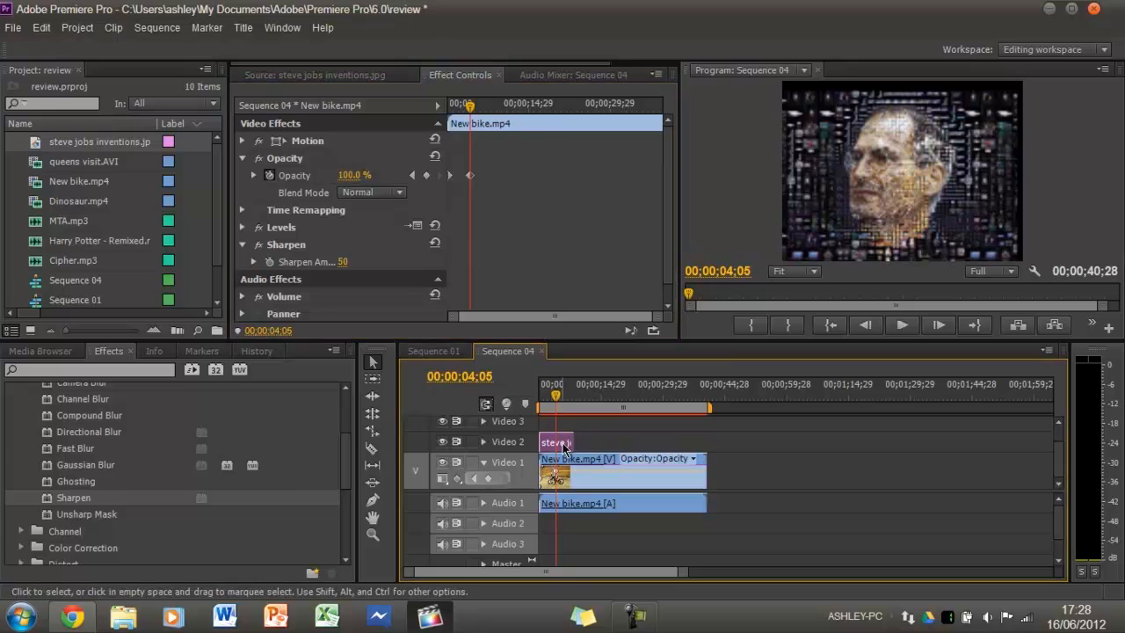
click(242, 159)
click(358, 175)
text(30)
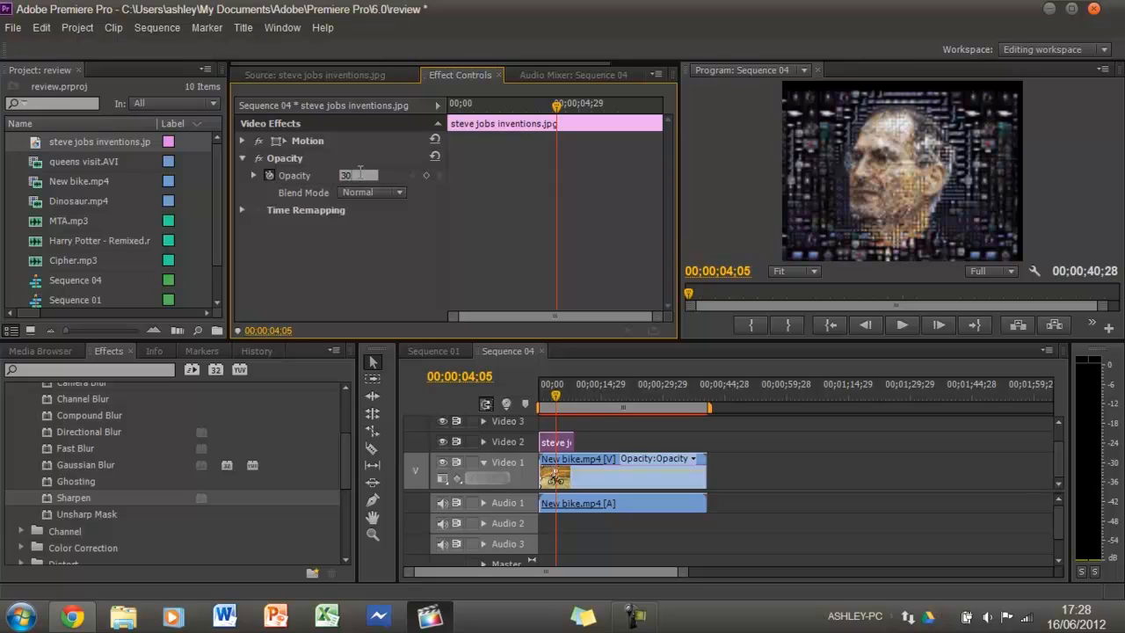
key(Return)
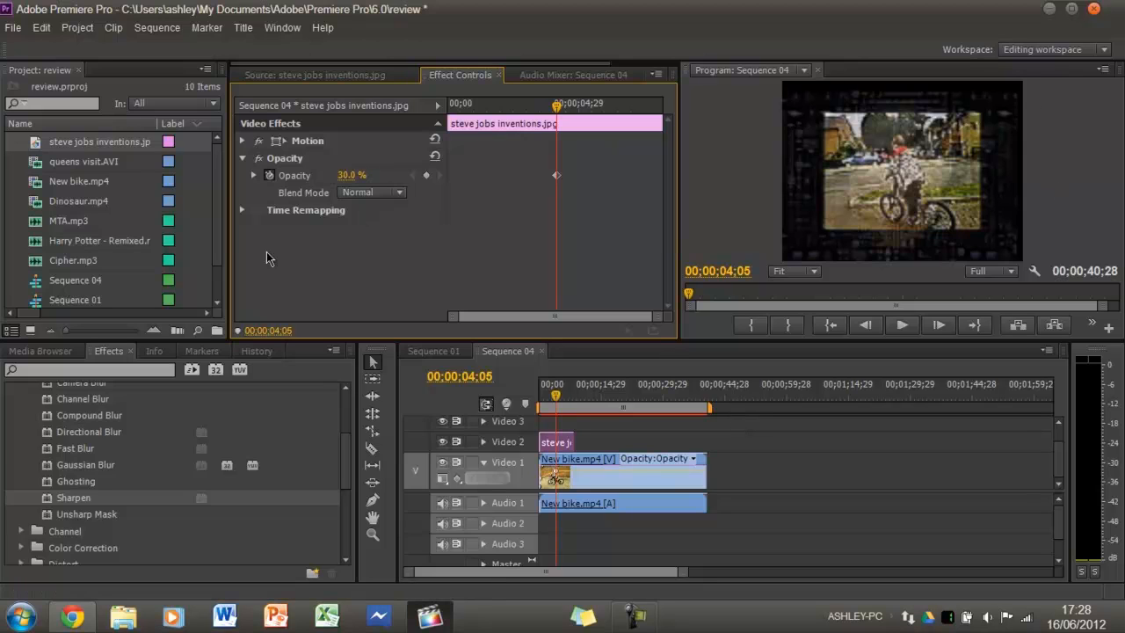
Step: Browse the Video Effects categories from Adjust and Blur & Sharpen through Channel, Color Correction and Distort
scroll(256, 431, up, 2)
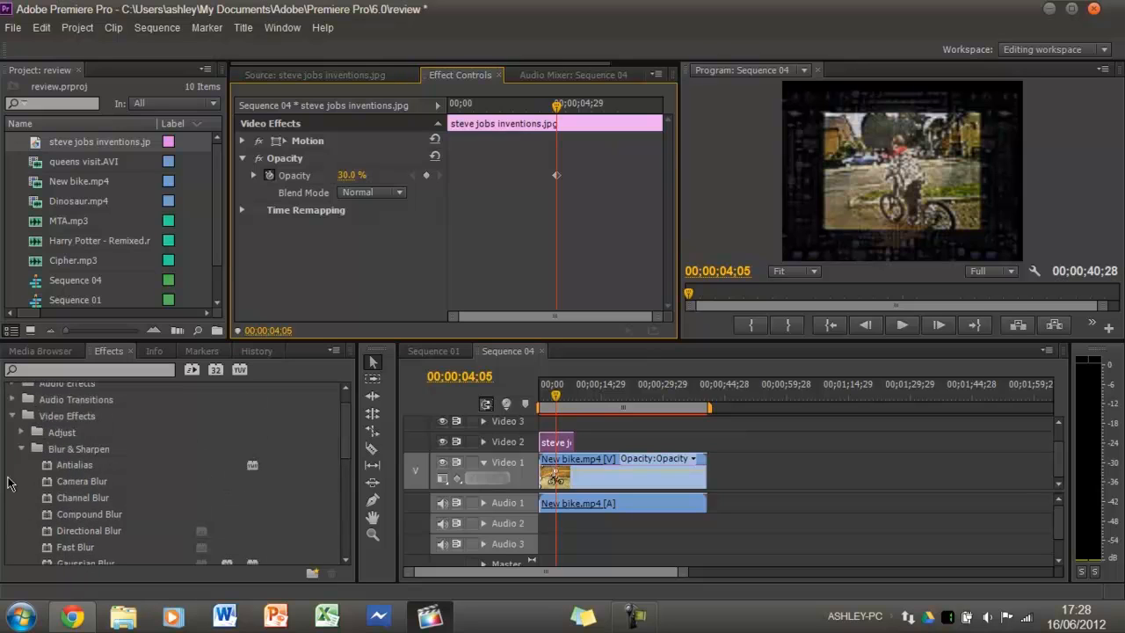
click(21, 449)
click(21, 432)
scroll(24, 444, down, 2)
click(21, 498)
scroll(36, 479, down, 4)
click(21, 498)
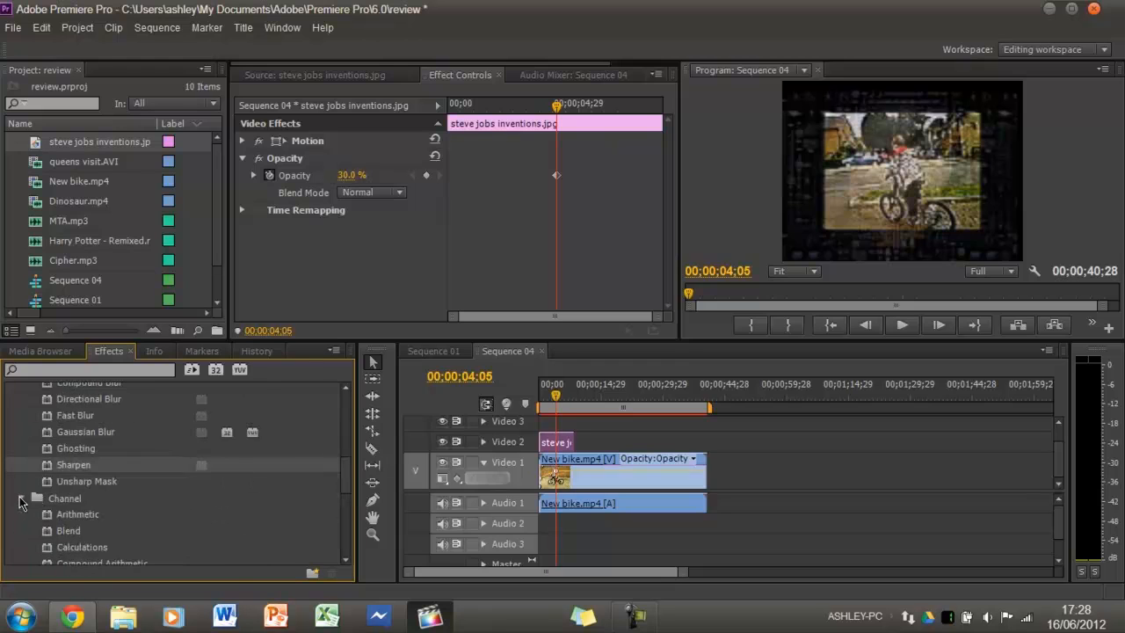
scroll(23, 492, down, 3)
click(21, 482)
scroll(33, 442, down, 6)
click(21, 449)
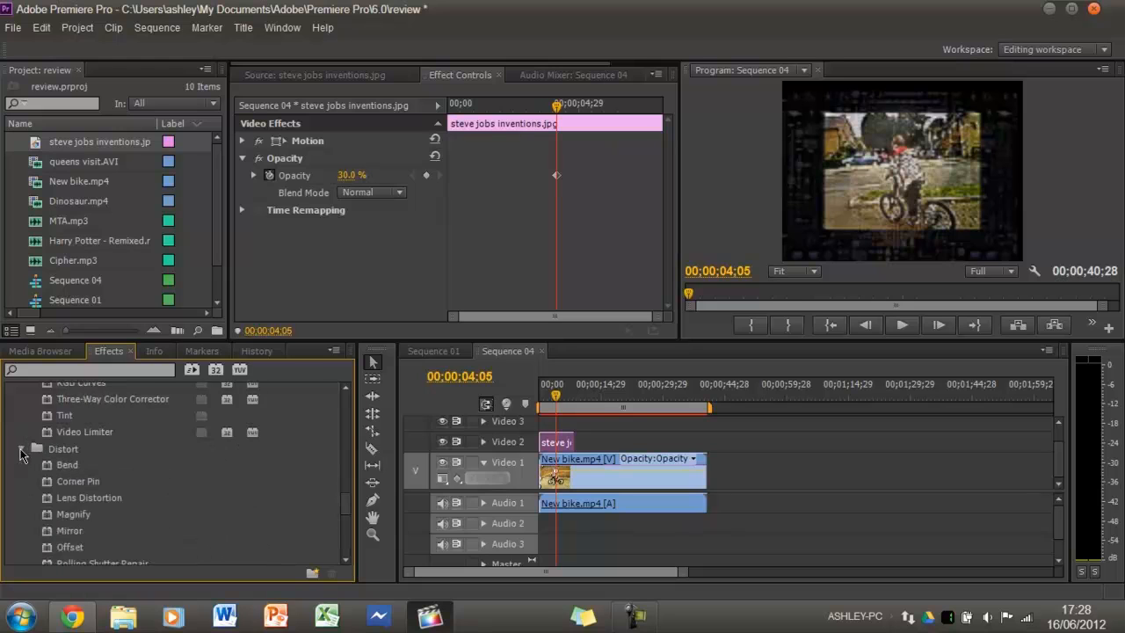
Step: Browse the video effects in the categories after Distort, including Keying, Noise & Grain and Perspective
scroll(24, 452, down, 5)
click(22, 449)
scroll(23, 457, down, 4)
click(21, 466)
scroll(23, 468, down, 4)
click(22, 449)
scroll(23, 450, down, 5)
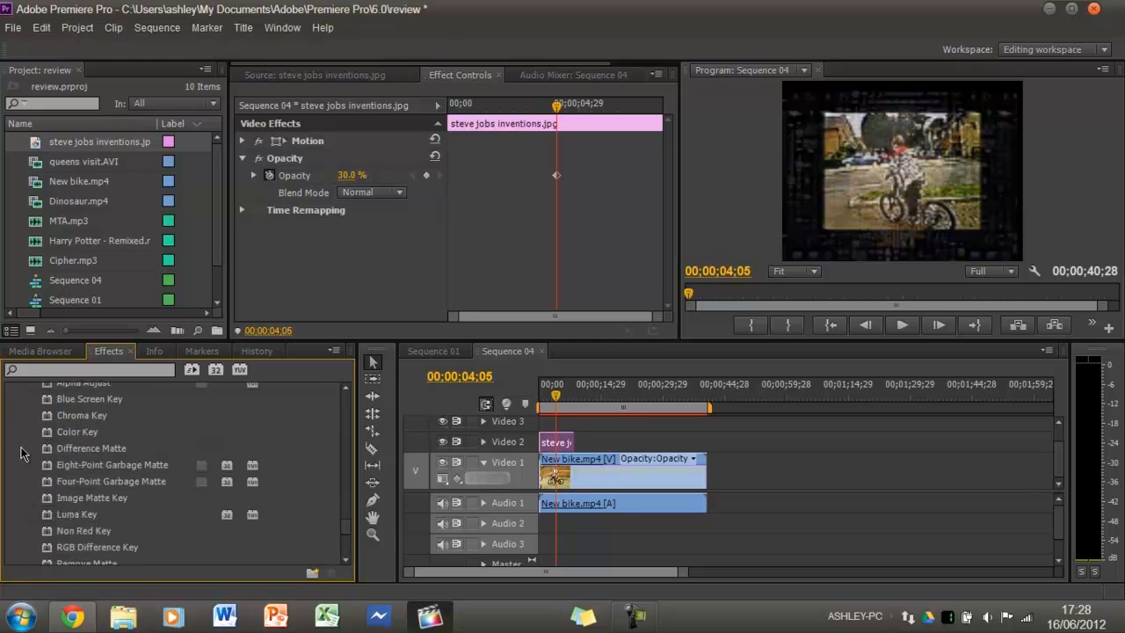
click(21, 465)
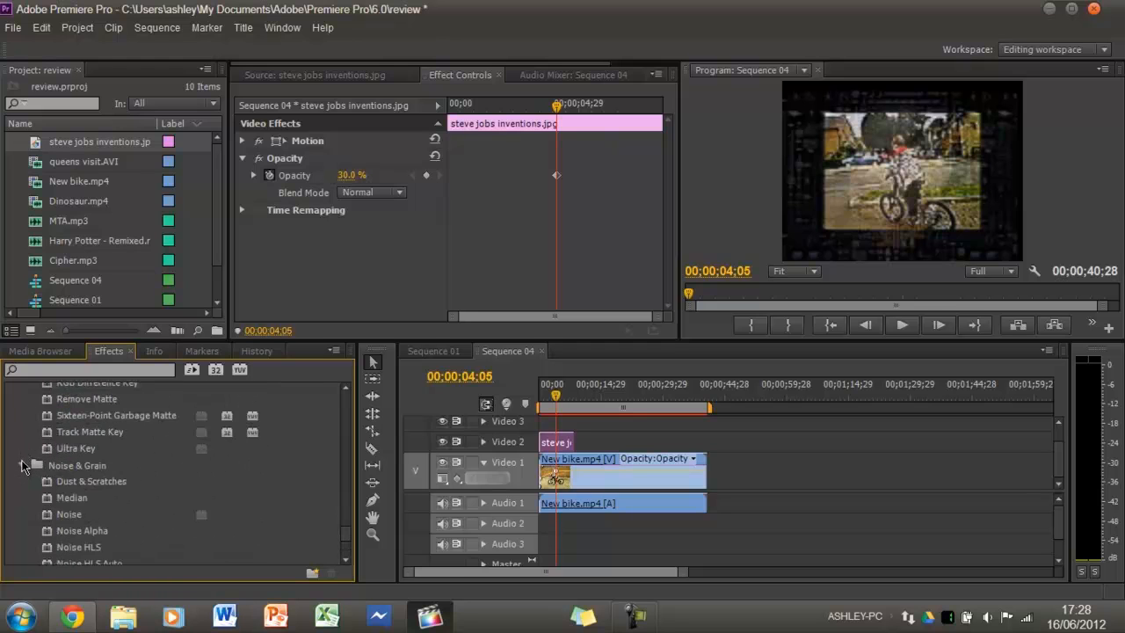
scroll(24, 464, down, 4)
click(21, 465)
scroll(24, 467, down, 3)
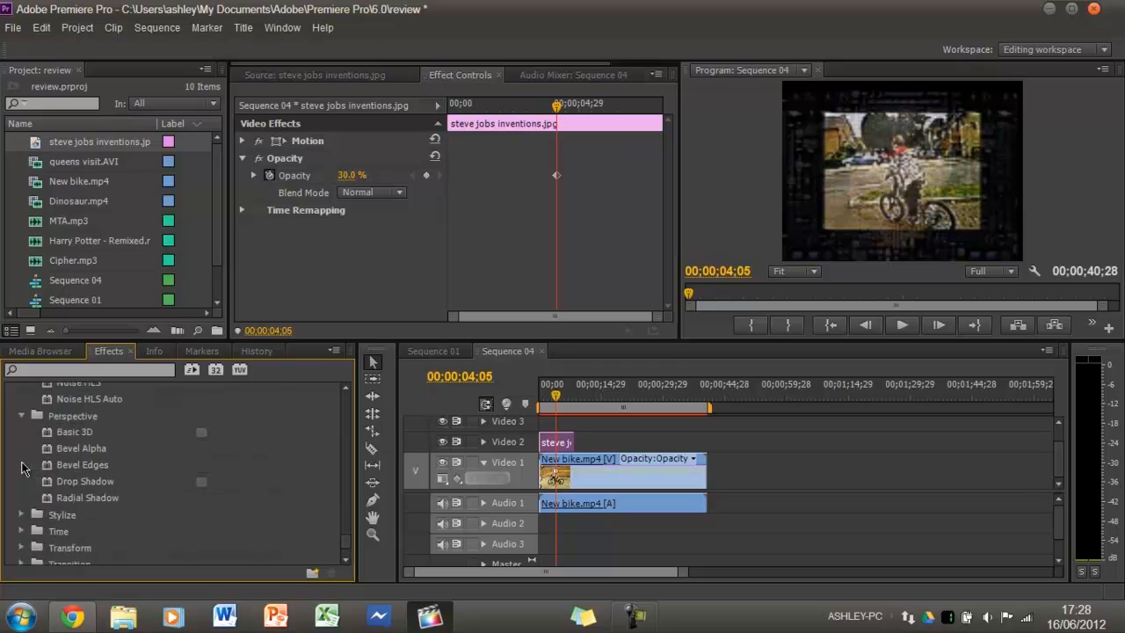
Step: Look through the Stylize category of the video effects
scroll(23, 467, down, 3)
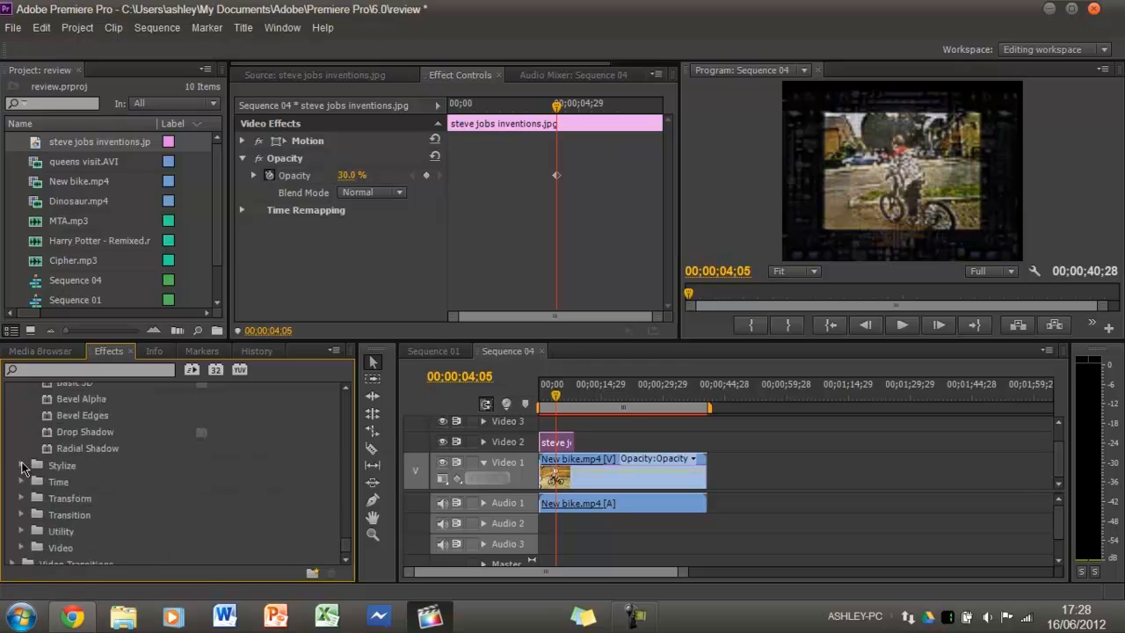
click(21, 465)
scroll(23, 467, down, 4)
scroll(23, 467, down, 4)
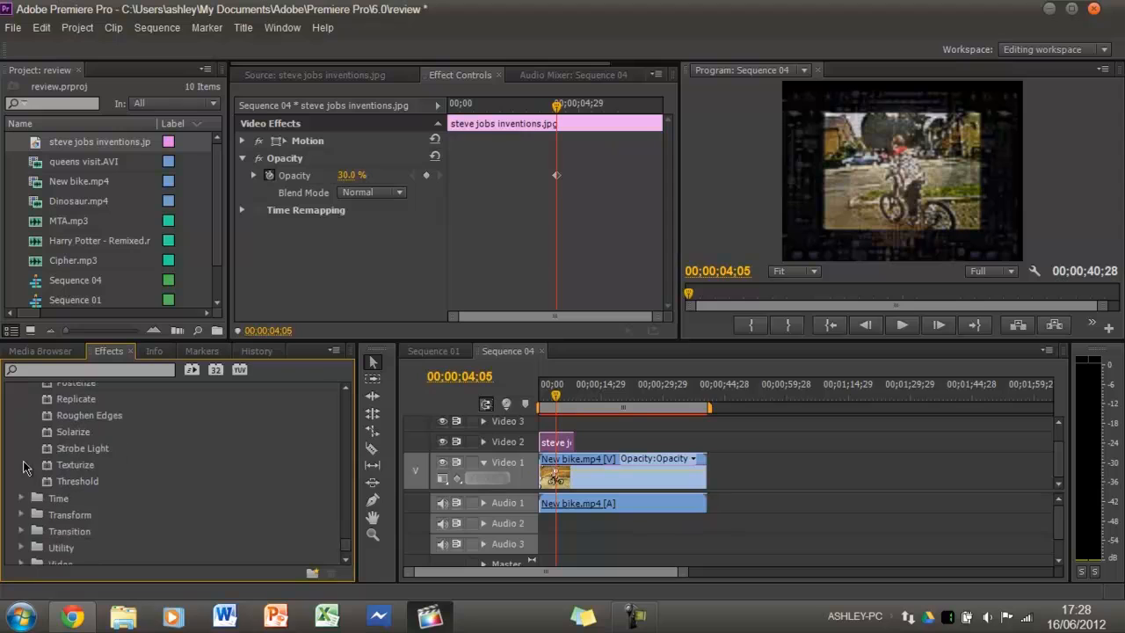
scroll(66, 470, up, 4)
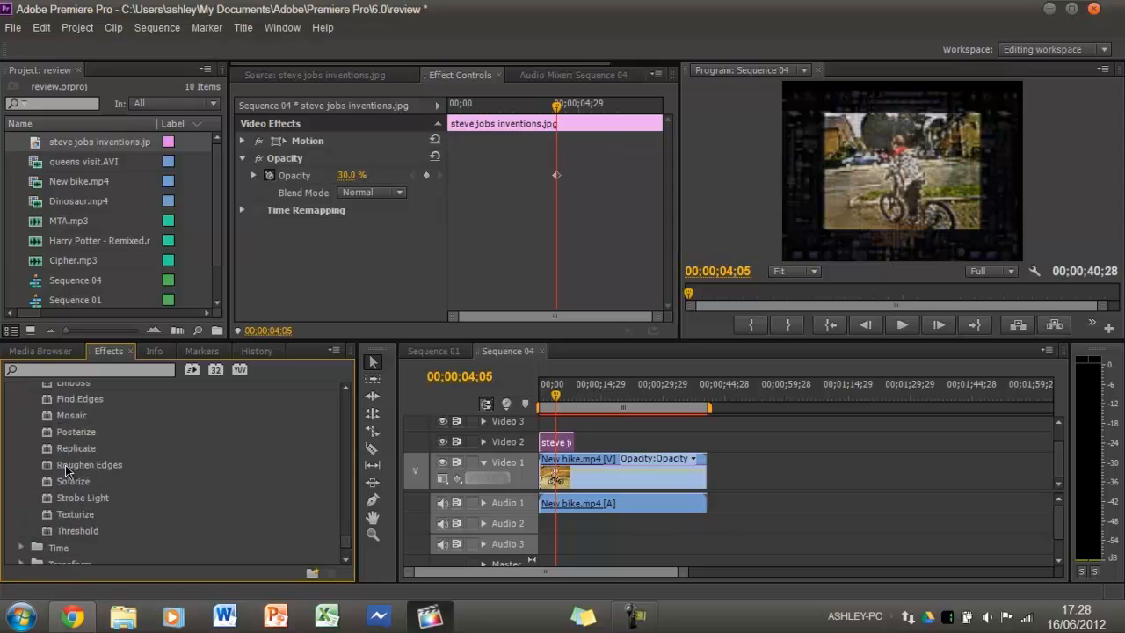
scroll(66, 470, down, 2)
scroll(65, 470, down, 1)
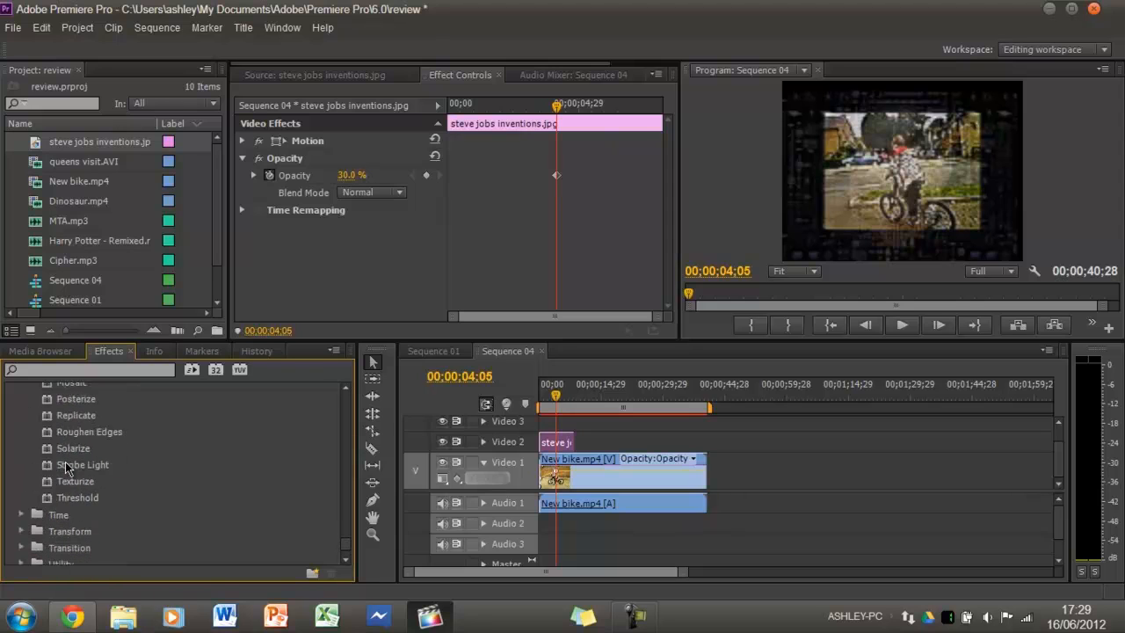
Step: In Sequence 01, shift the steve jobs inventions clip on Video 2 to start at about 3 seconds and apply Texturize to it
click(68, 481)
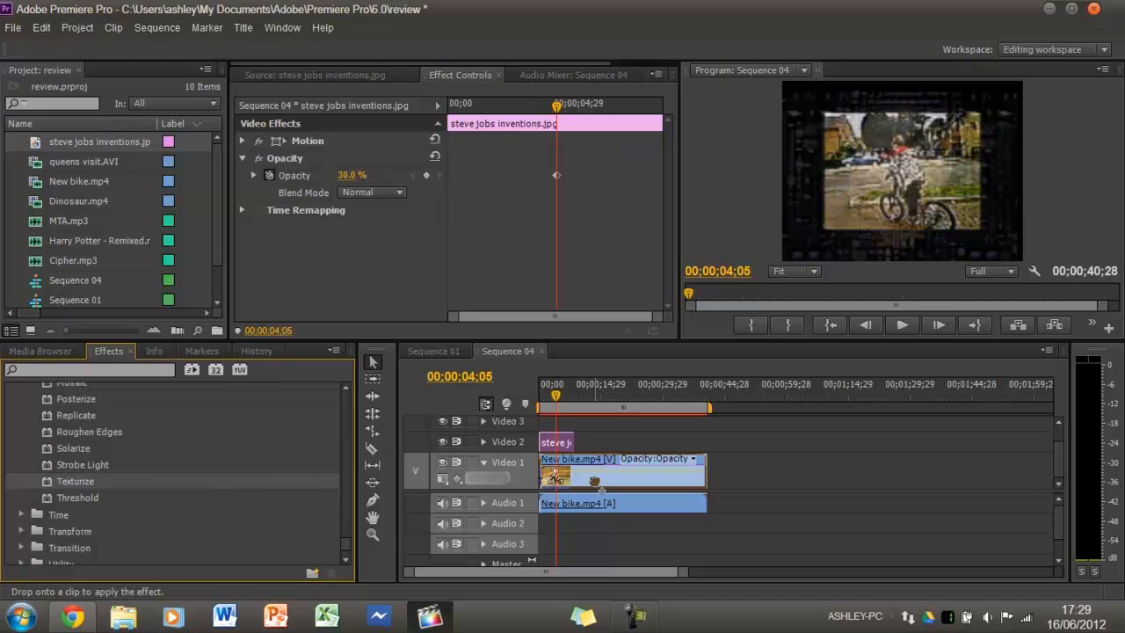
click(434, 351)
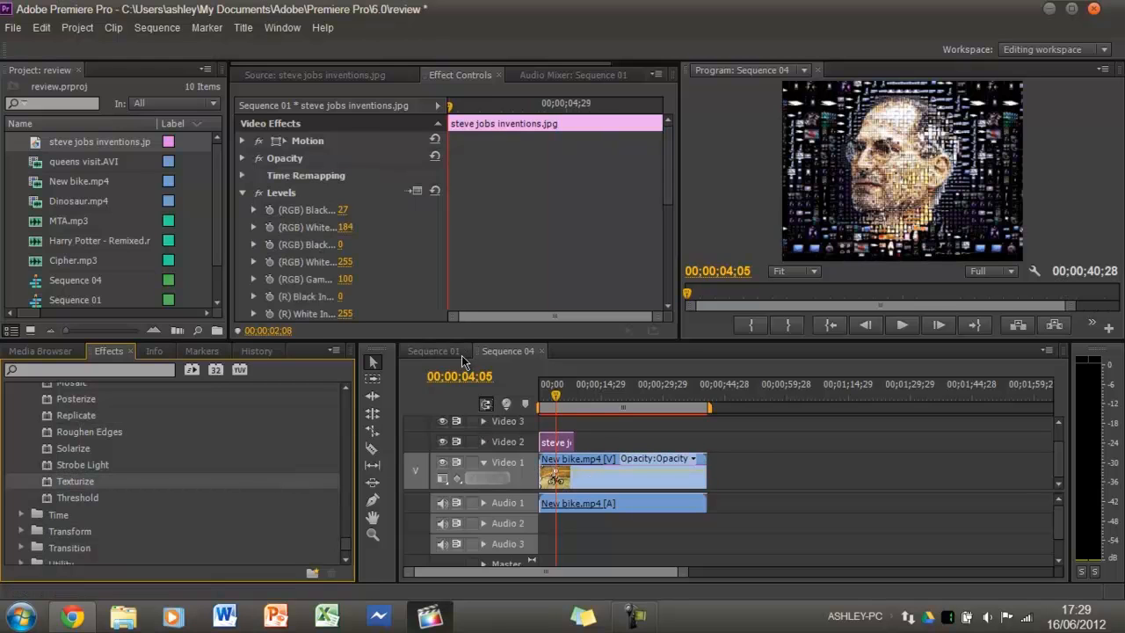
drag(688, 442, 714, 444)
click(75, 485)
drag(75, 488, 661, 447)
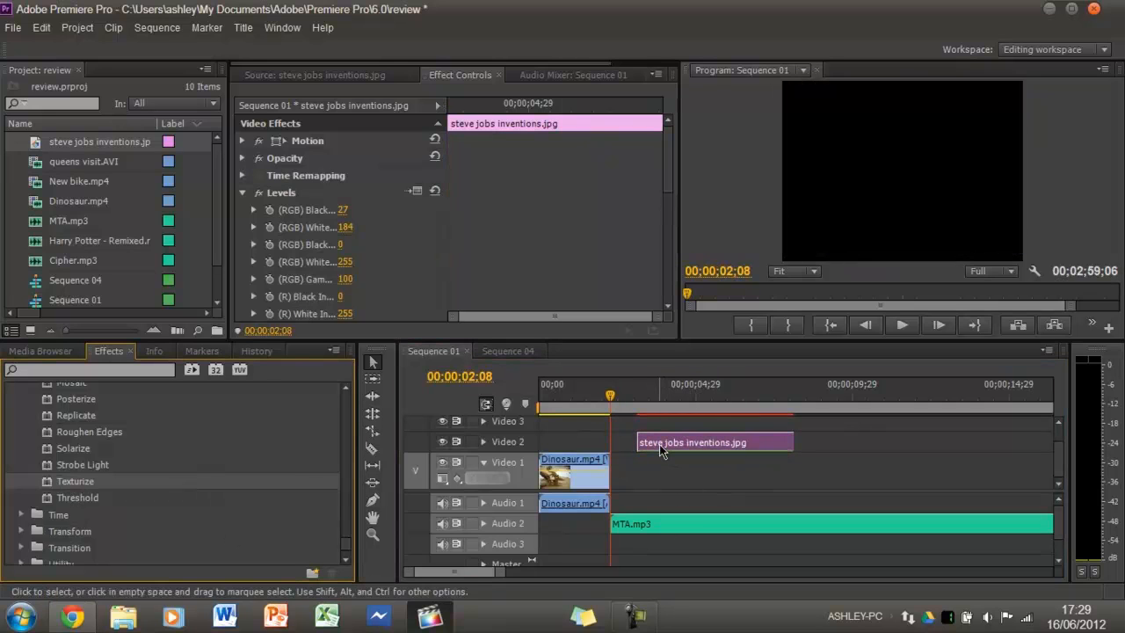
Step: With the playhead at 00;00;03;08, mute Audio 2 and remove the Levels effect from the steve jobs inventions clip
click(637, 397)
drag(638, 400, 642, 400)
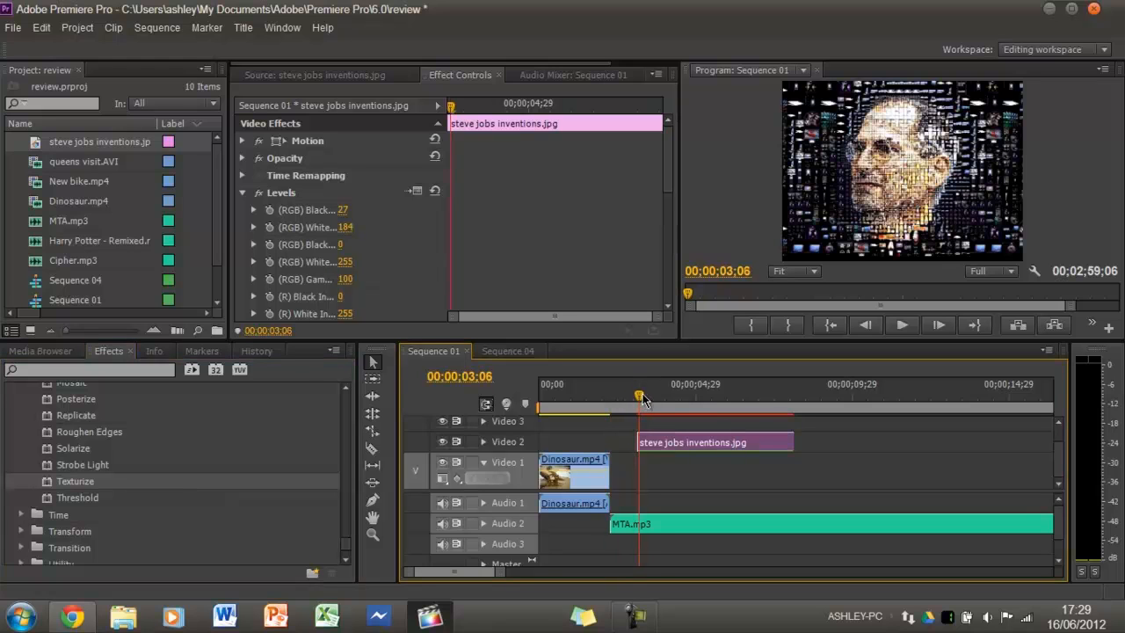
click(444, 523)
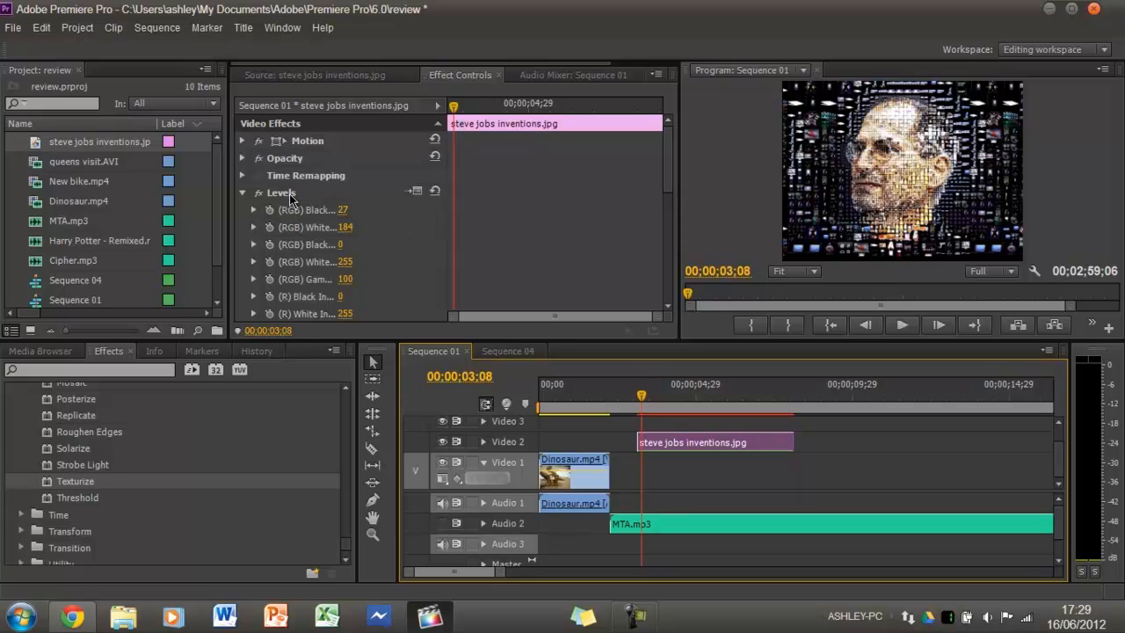
key(Delete)
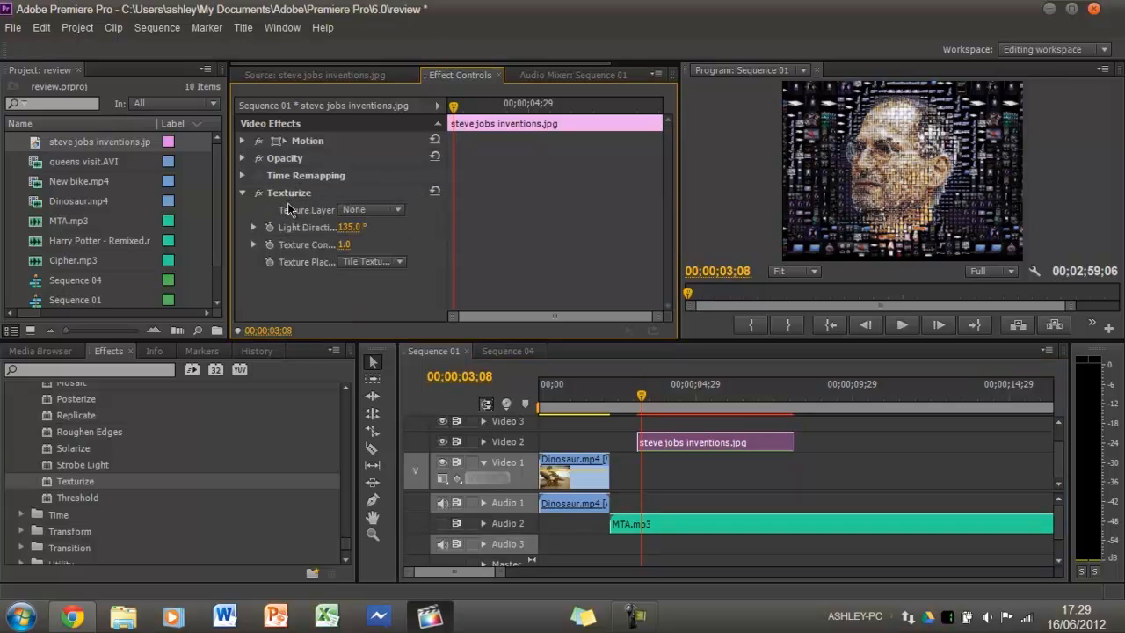
Step: Set the Texturize effect's texture layer to Video 2 and its light direction to 3x171.0°
click(349, 243)
drag(348, 230, 17, 237)
drag(116, 232, 349, 233)
click(400, 263)
click(400, 272)
click(398, 209)
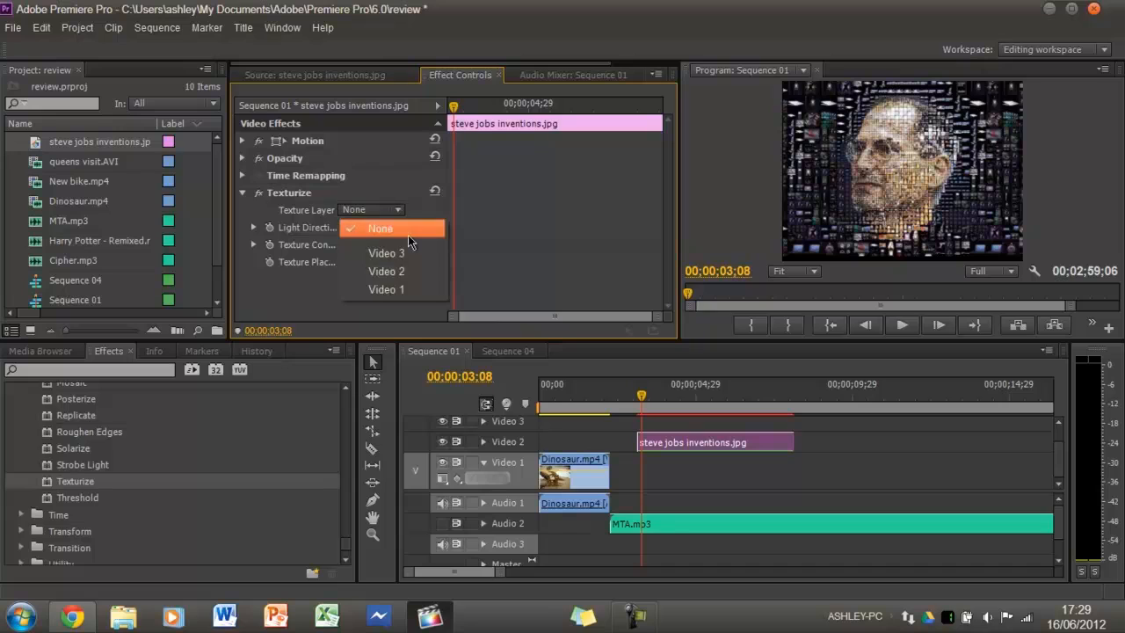
click(419, 280)
drag(360, 236, 256, 227)
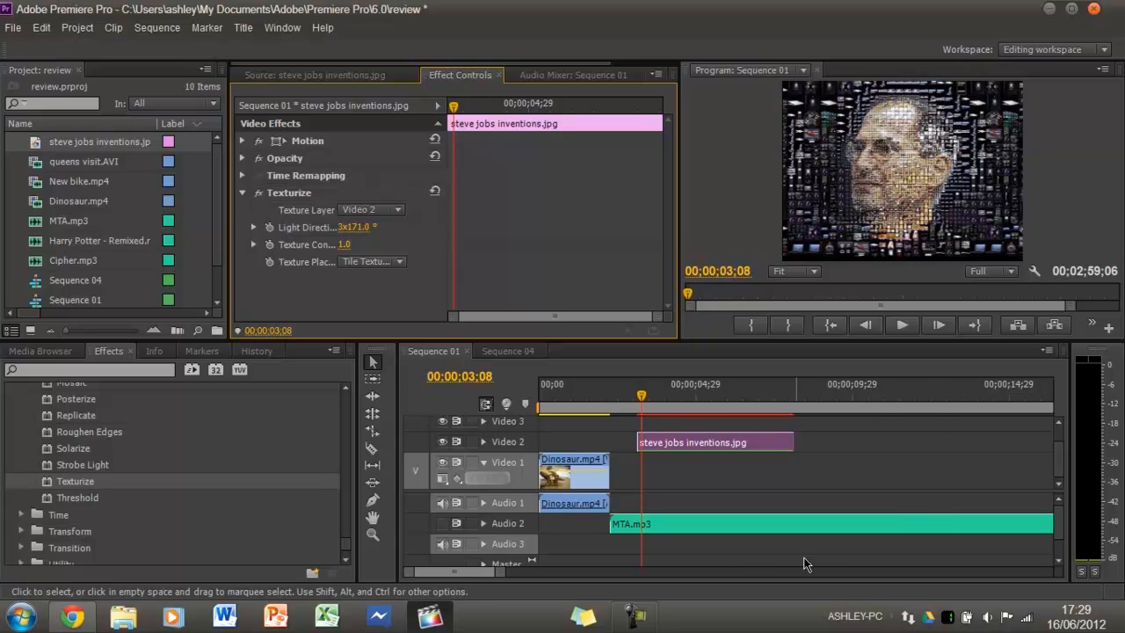
Step: Split the steve jobs inventions clip on Video 2 into five pieces with the Razor tool, then return to the Selection tool
click(373, 449)
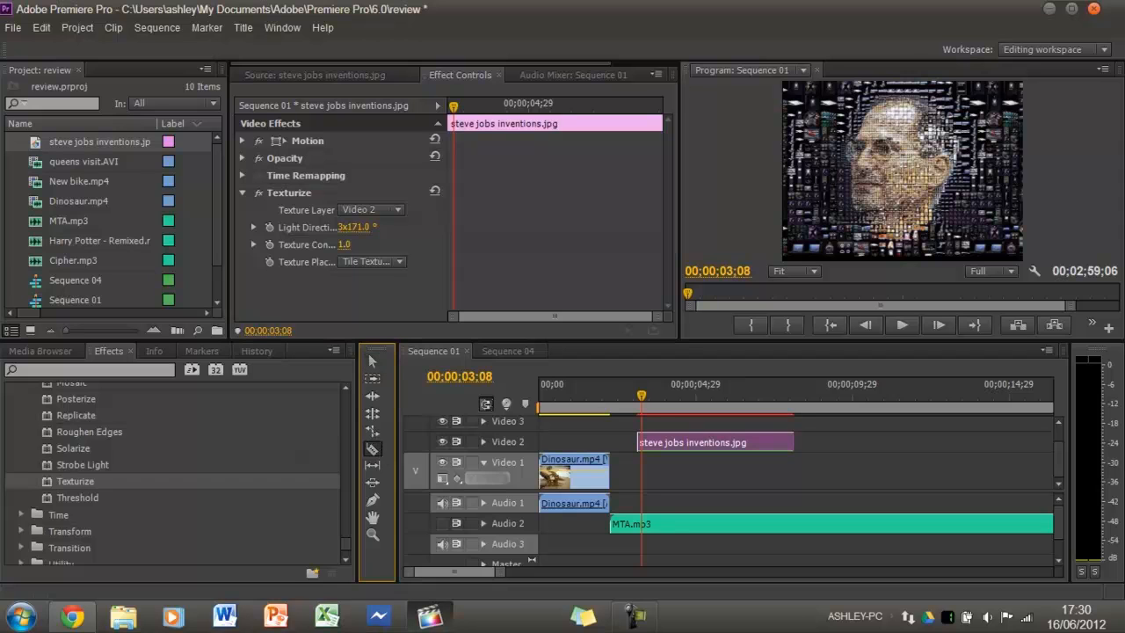
mouse_move(444, 626)
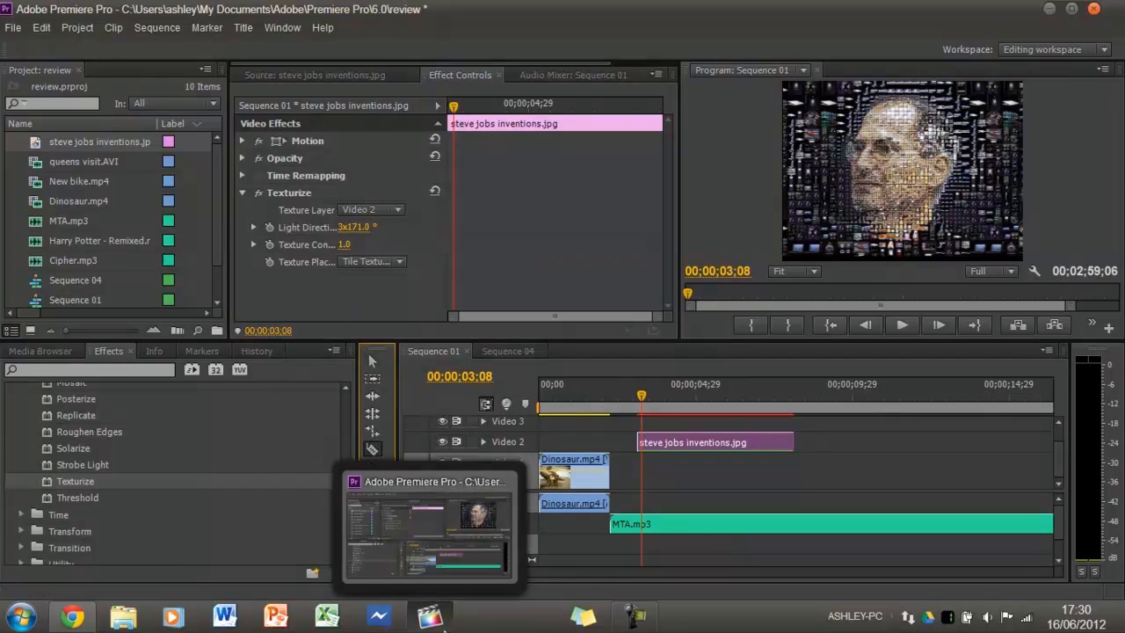
click(731, 442)
click(696, 442)
click(673, 442)
click(720, 442)
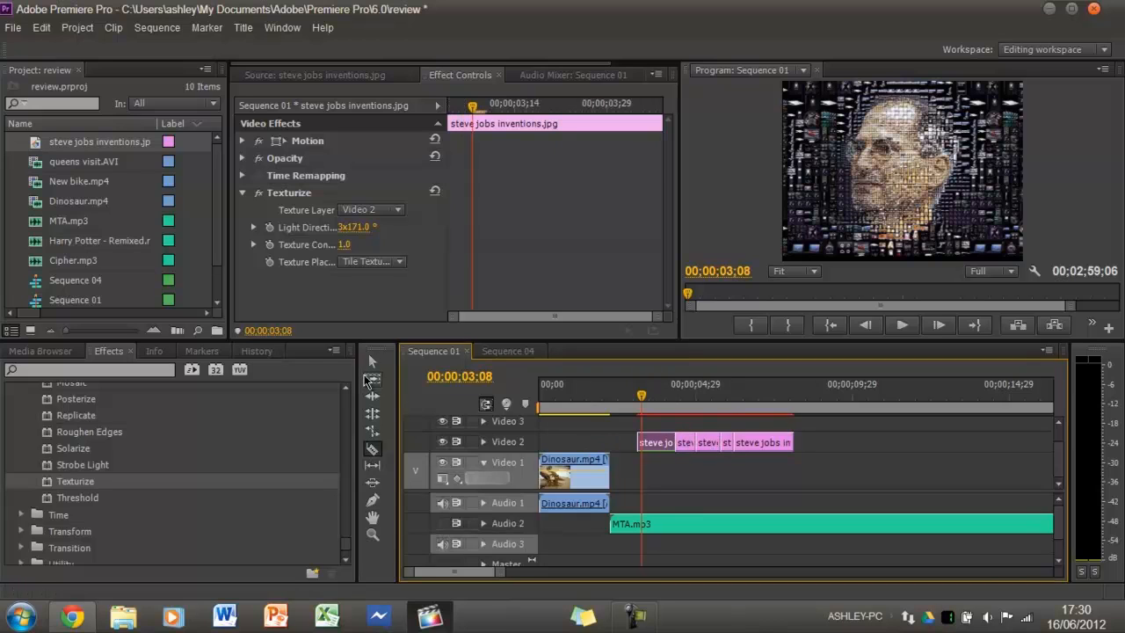
key(v)
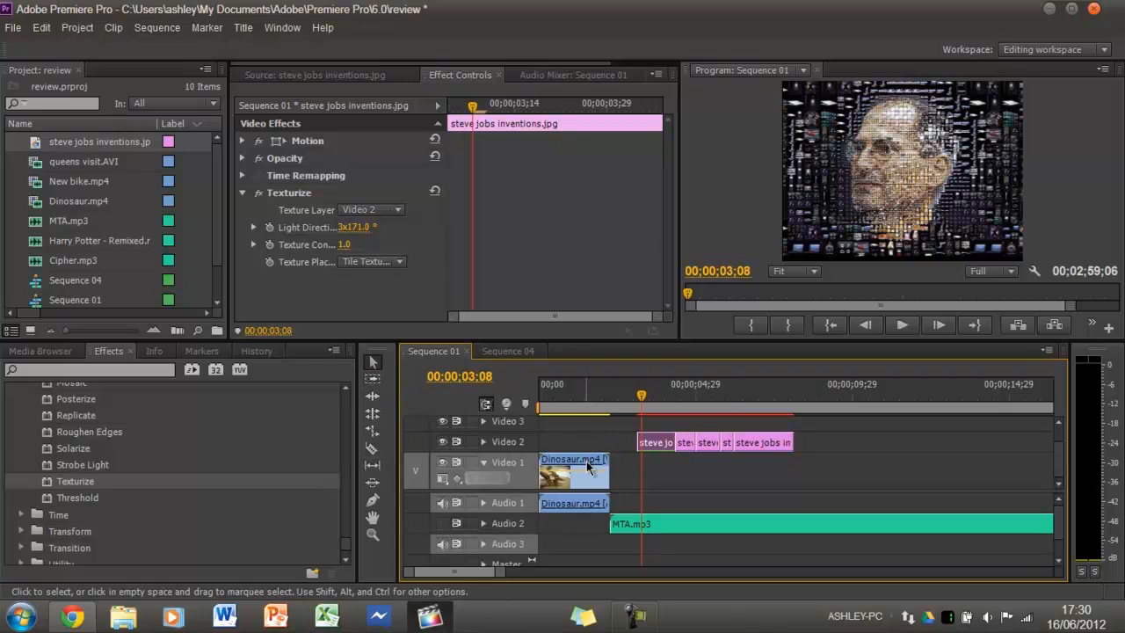
Step: In Sequence 04, delete the steve jobs inventions clip from Video 2 and move the New bike clip to start at about 16 seconds
click(508, 350)
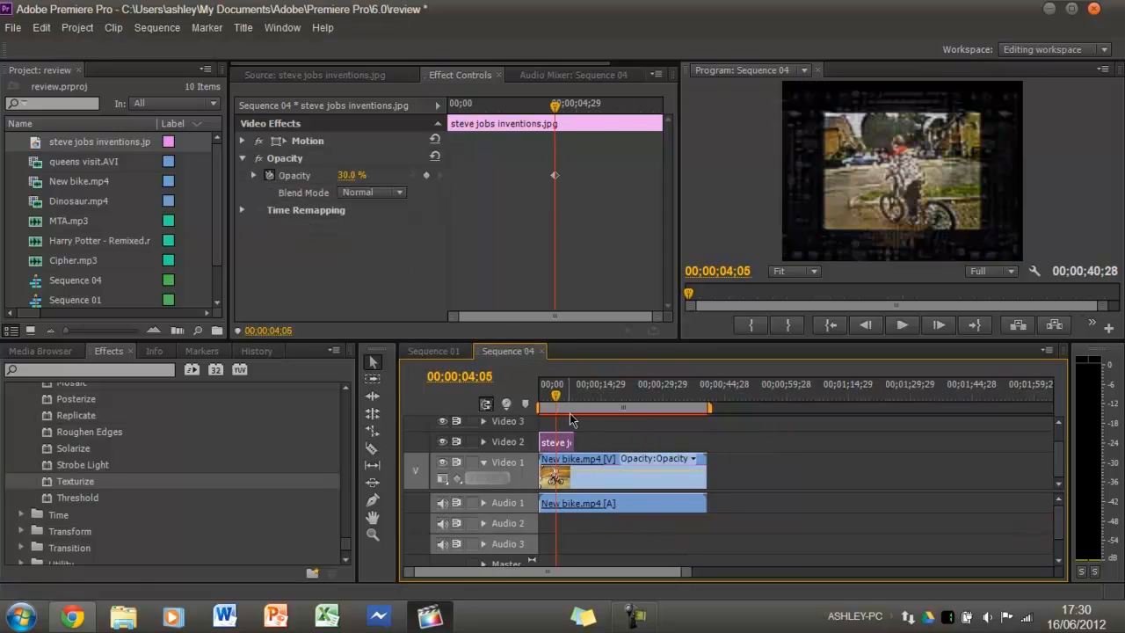
drag(561, 442, 851, 443)
key(Delete)
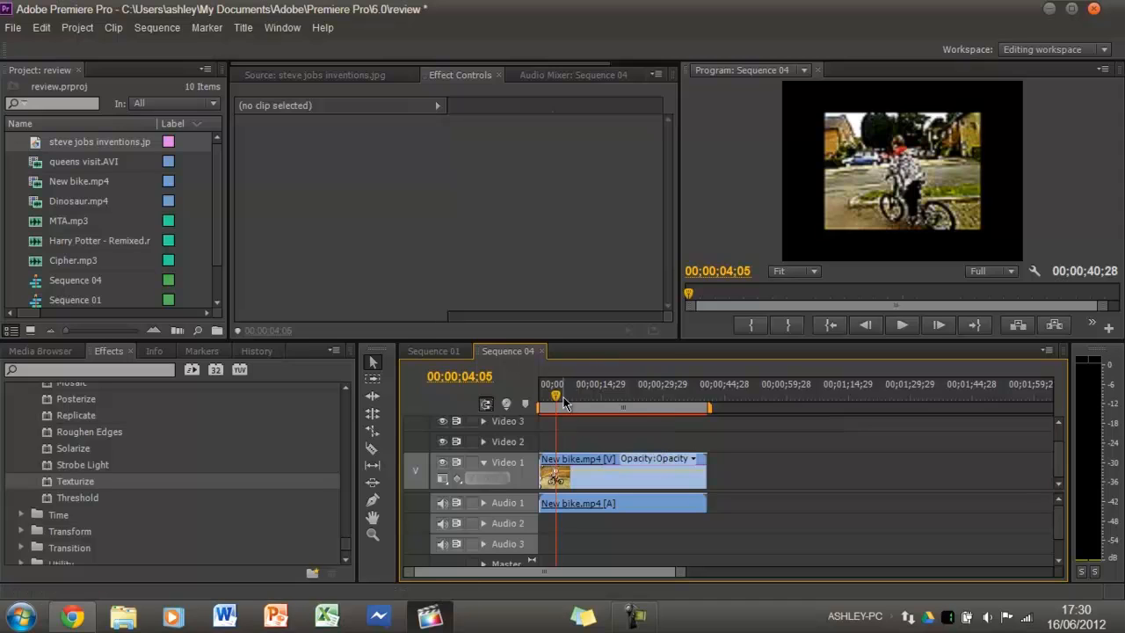
drag(543, 461, 611, 458)
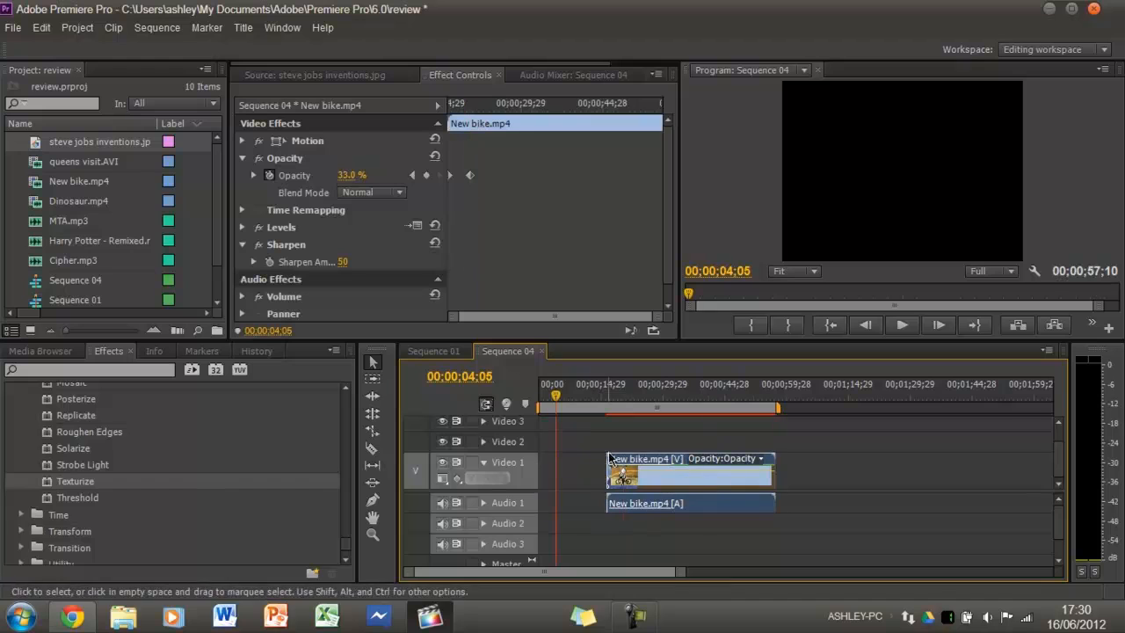
Step: Mark an in point at 00;00;24;18 and an out point at 00;00;37;21 in Sequence 04, and place the playhead at 00;00;32;12
click(642, 397)
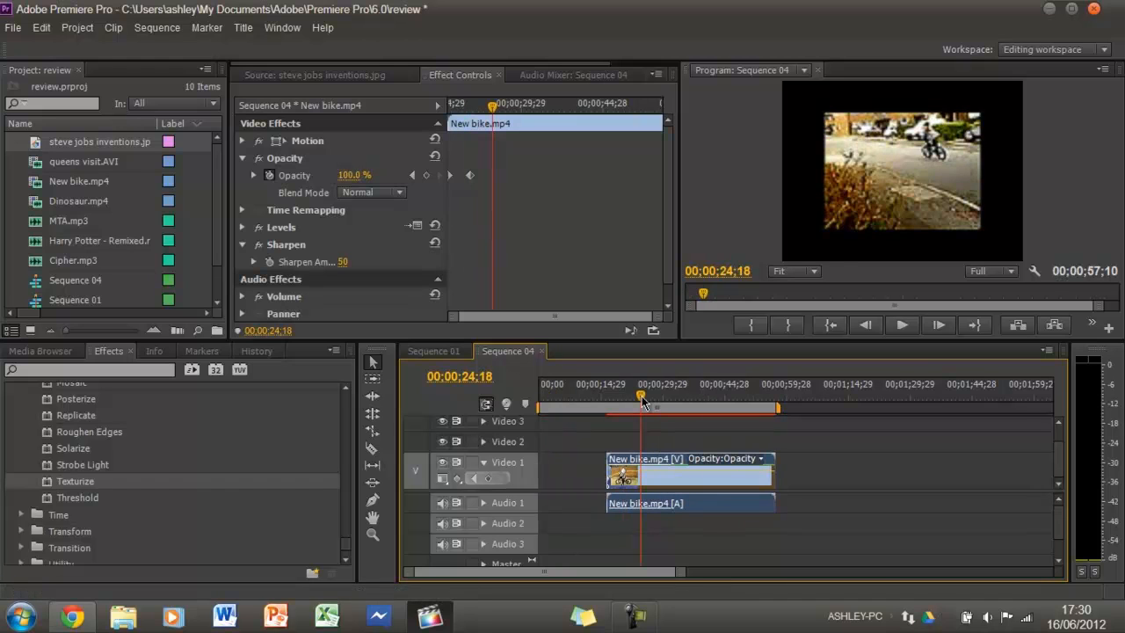
key(i)
click(696, 395)
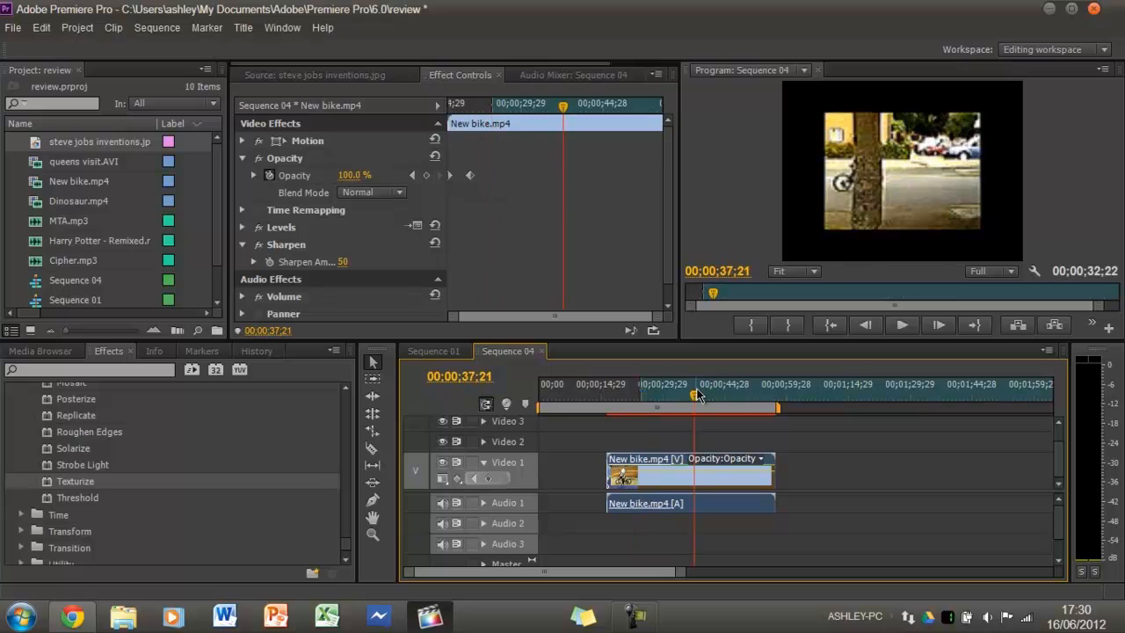
key(o)
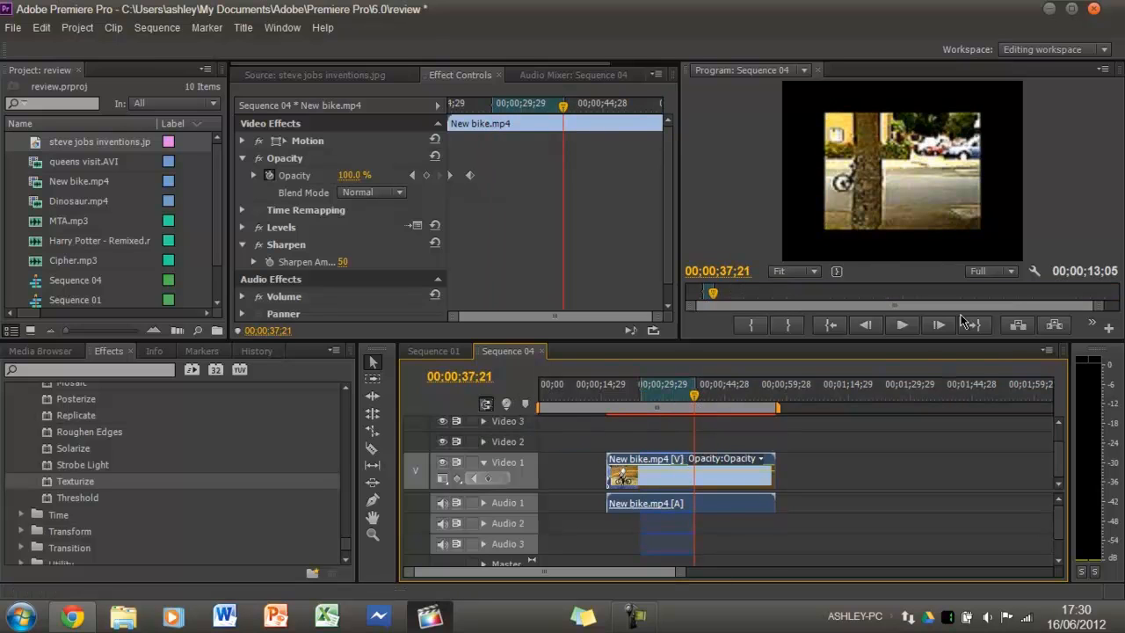
click(673, 396)
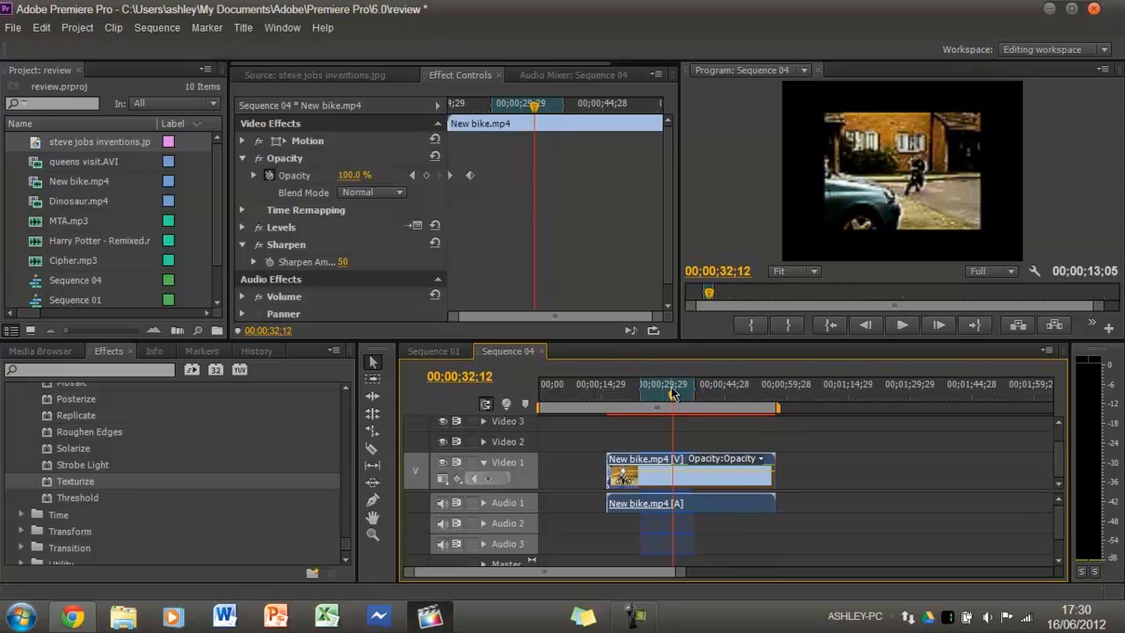
Step: Move the New bike clip back to the sequence start and cut it into five pieces with the Razor tool
drag(670, 473, 597, 484)
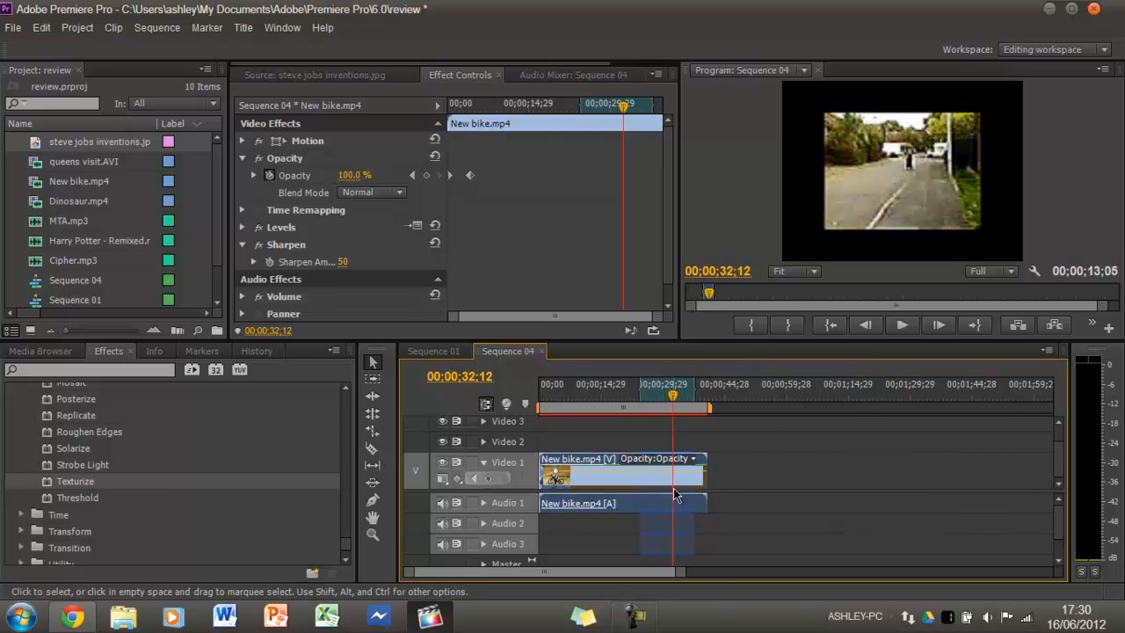
click(371, 448)
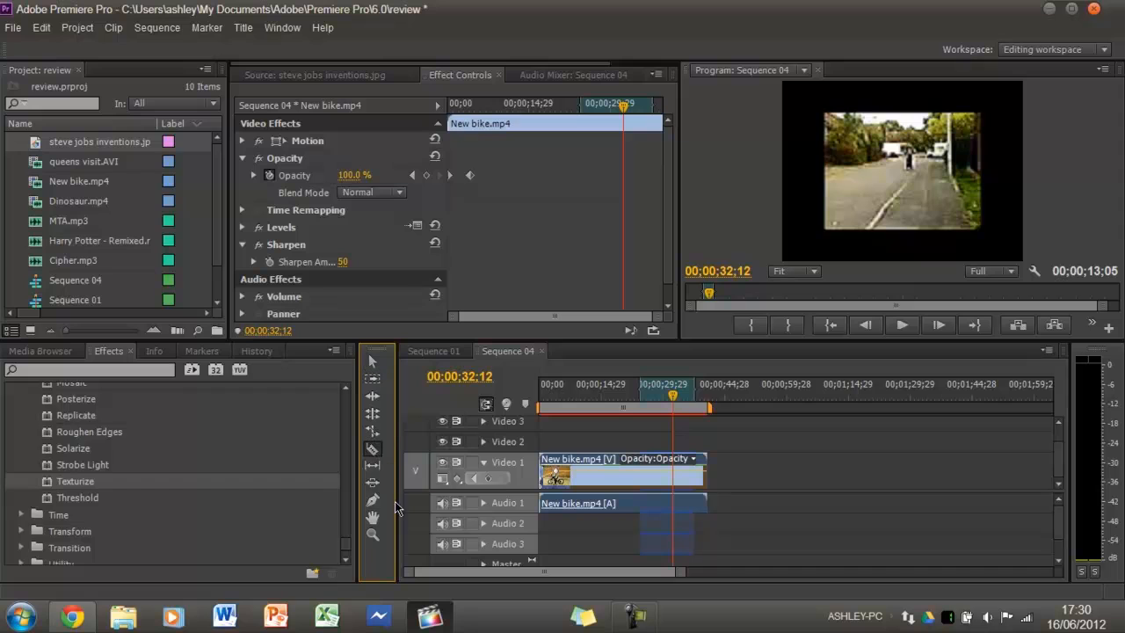
click(631, 475)
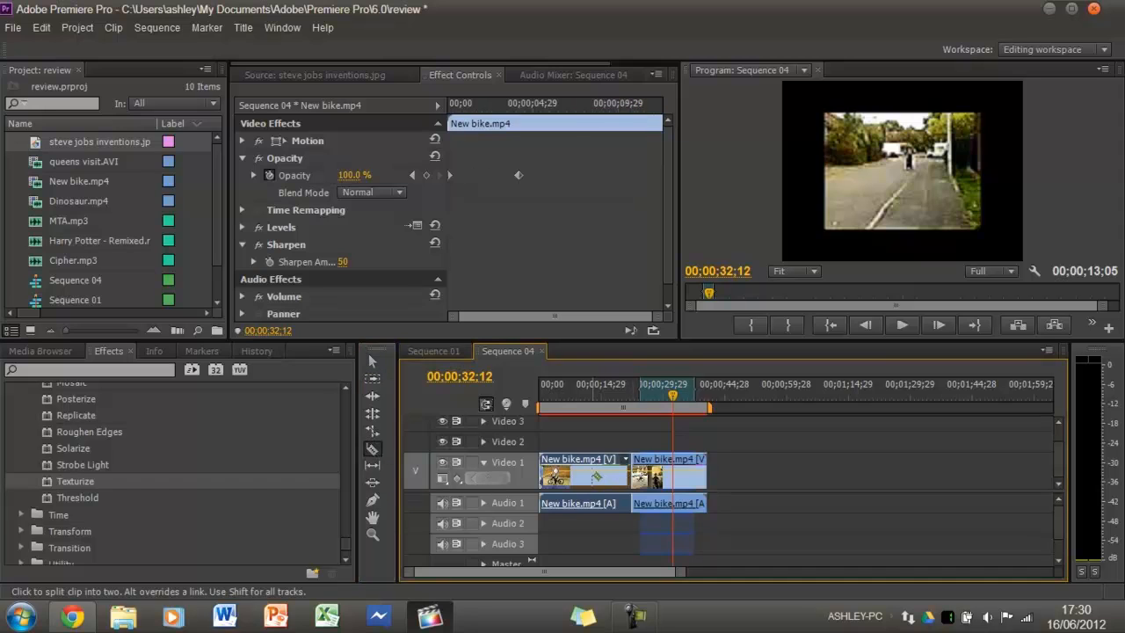
click(592, 475)
click(564, 474)
click(672, 474)
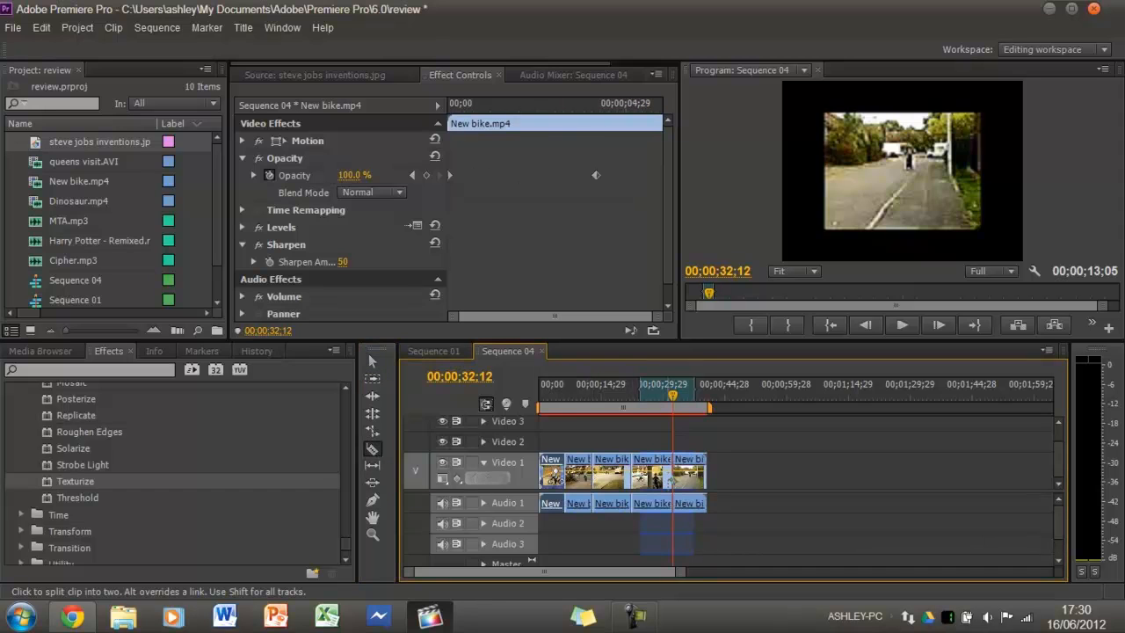
Step: Undo the New bike cuts, its move to the sequence start and the in and out marks, and return to the Selection tool
key(ctrl+z)
key(ctrl+z)
key(ctrl+z)
key(ctrl+z)
key(ctrl+z)
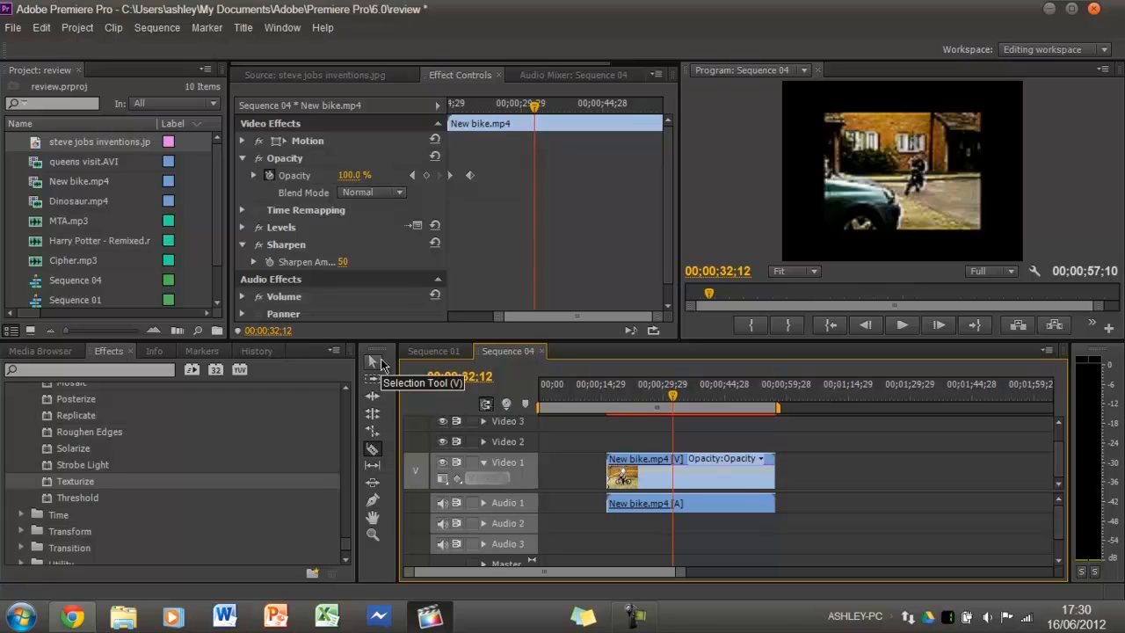
click(371, 361)
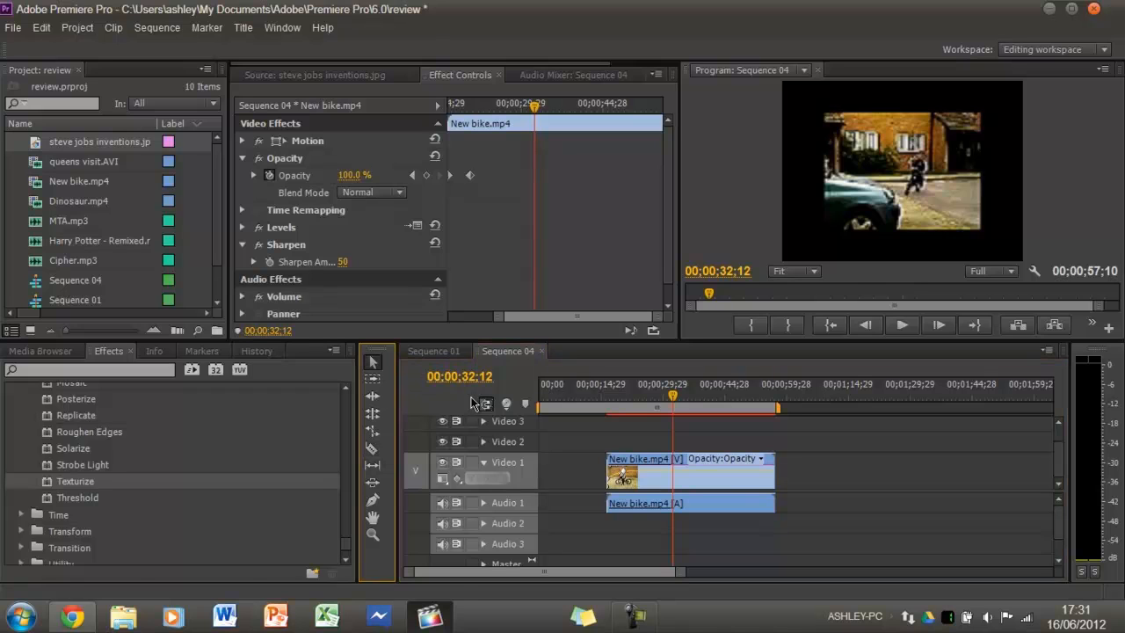
Step: Move the New bike clip to the start of Sequence 04 and add sequence markers at 00;00;10;11 and 00;00;22;22
drag(663, 489, 601, 475)
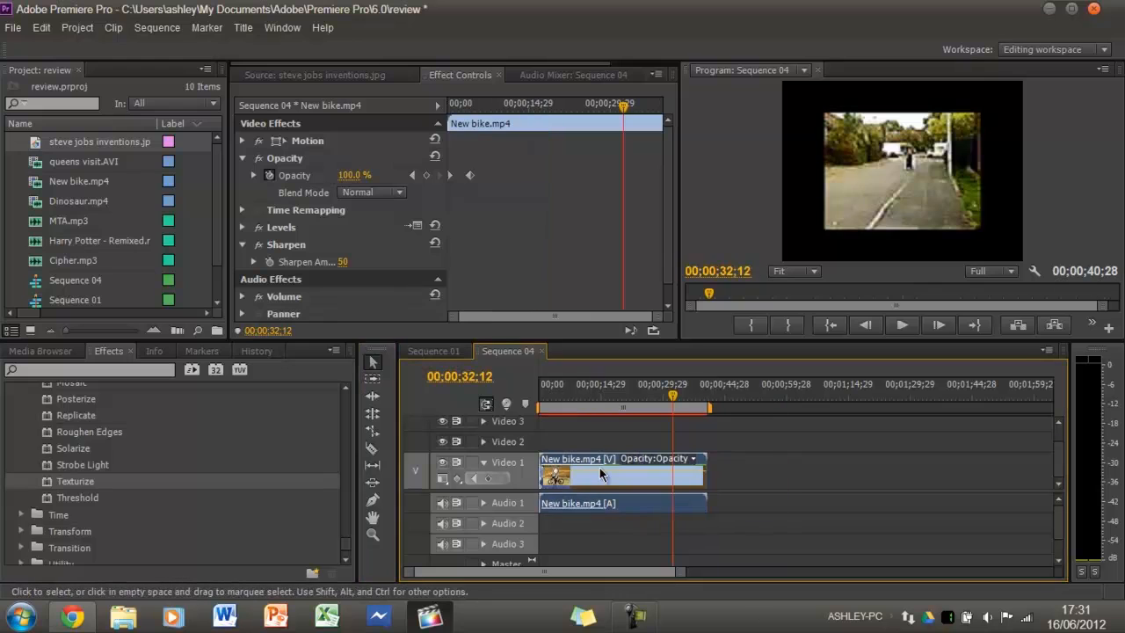
click(582, 393)
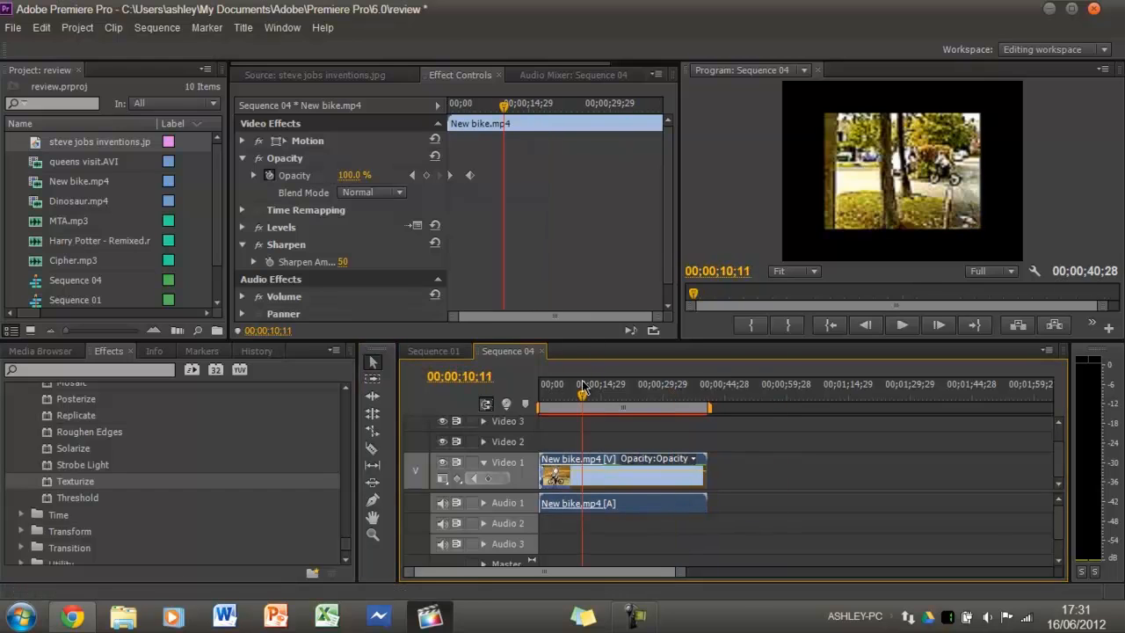
click(531, 406)
drag(580, 397, 632, 397)
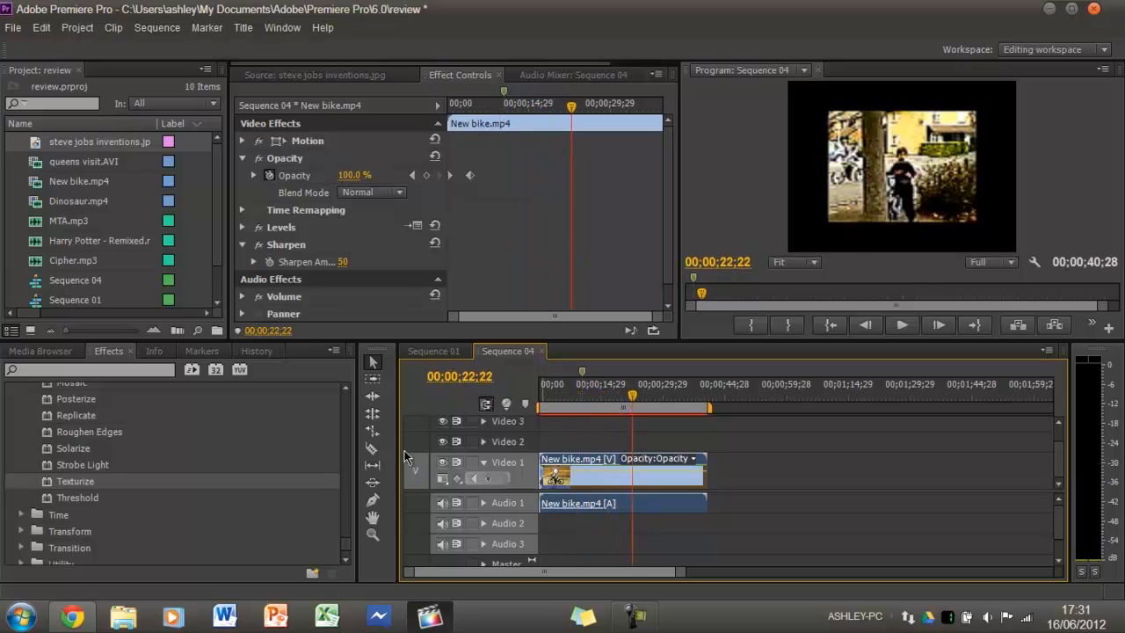
click(525, 403)
Step: Cut the New bike clip at the 00;00;22;22 marker with the Razor tool
drag(682, 575, 451, 572)
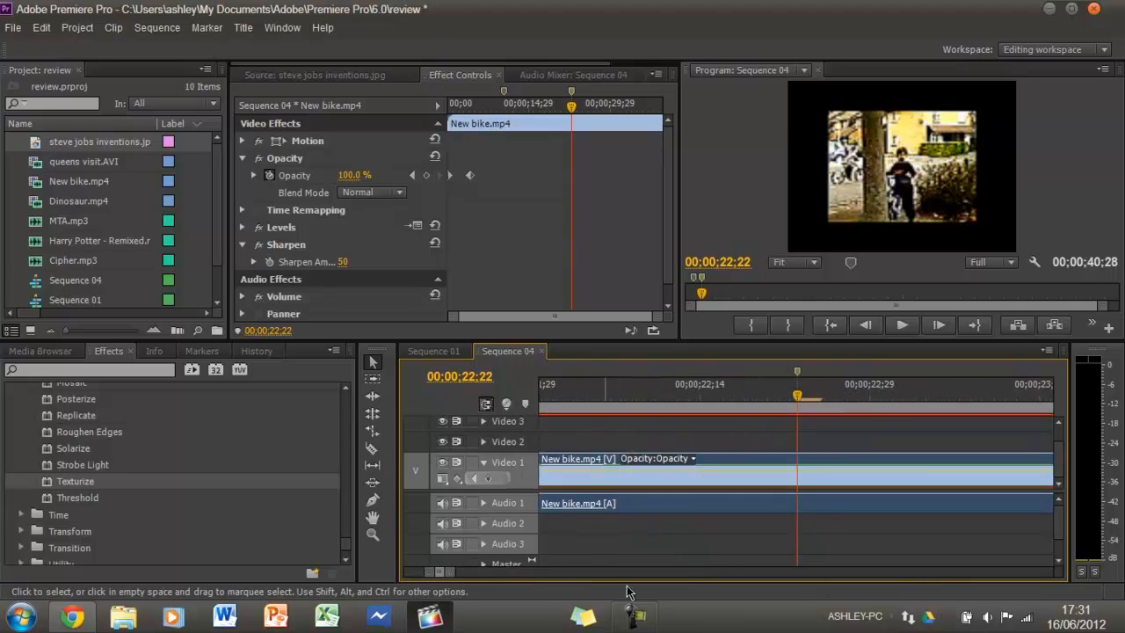
click(370, 453)
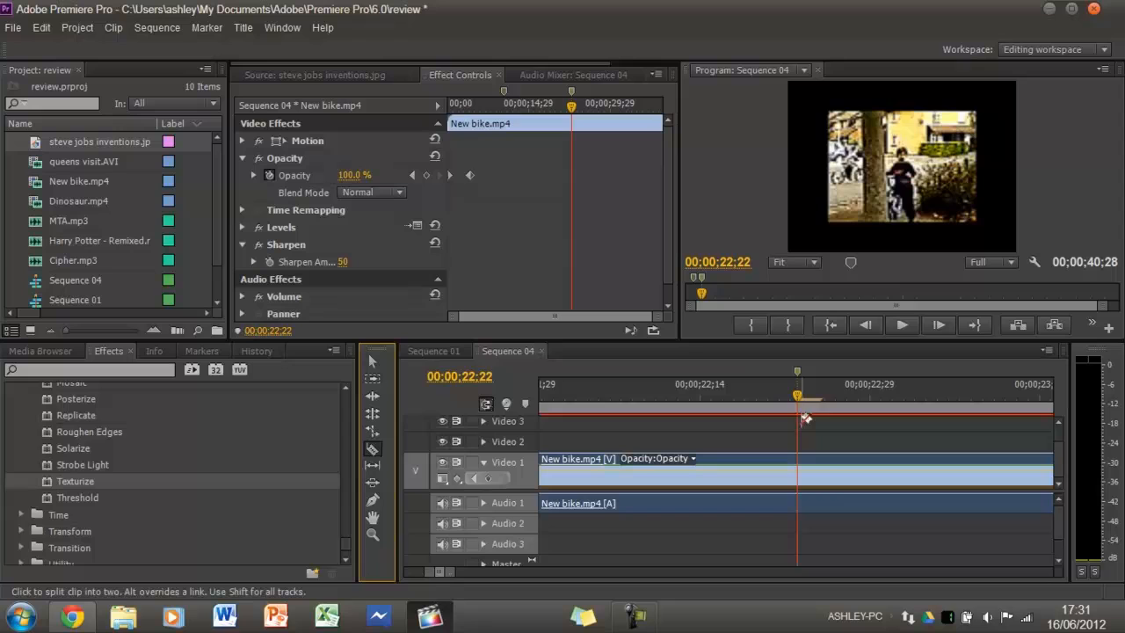
click(800, 480)
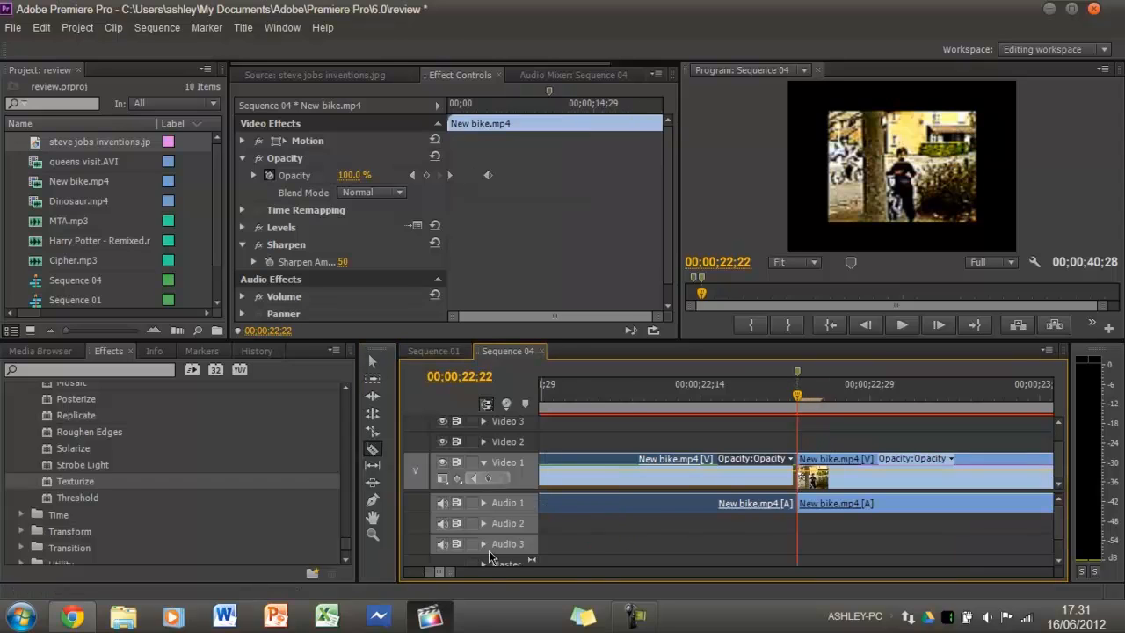
Step: Bring the playhead frame by frame to the 00;00;10;11 marker and cut the New bike clip there with the Razor tool
drag(444, 576, 419, 576)
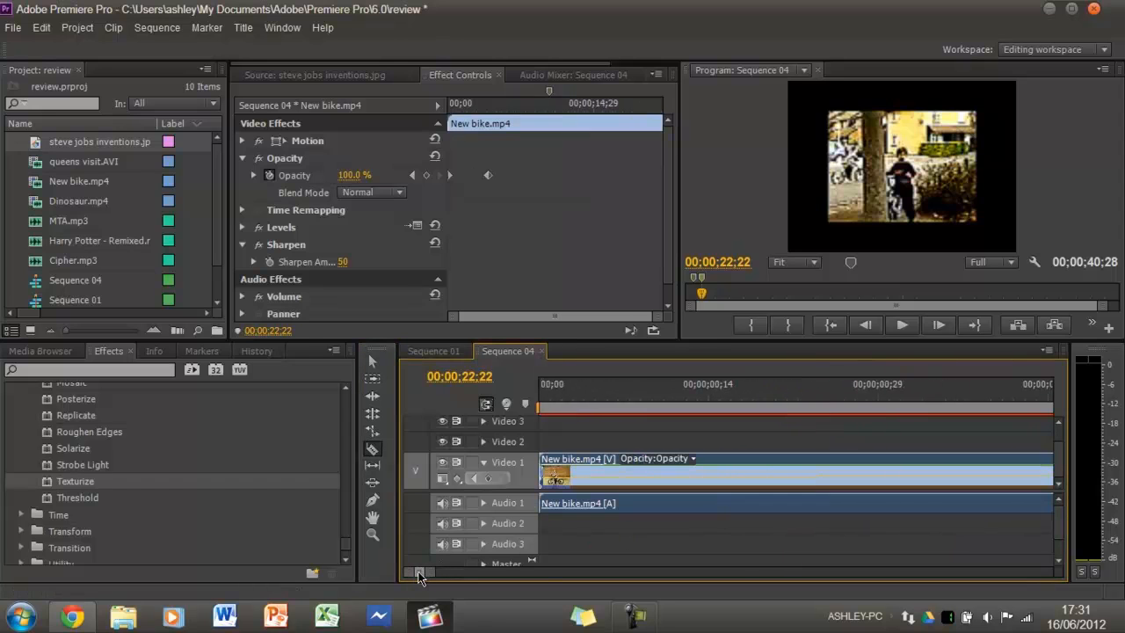
click(794, 396)
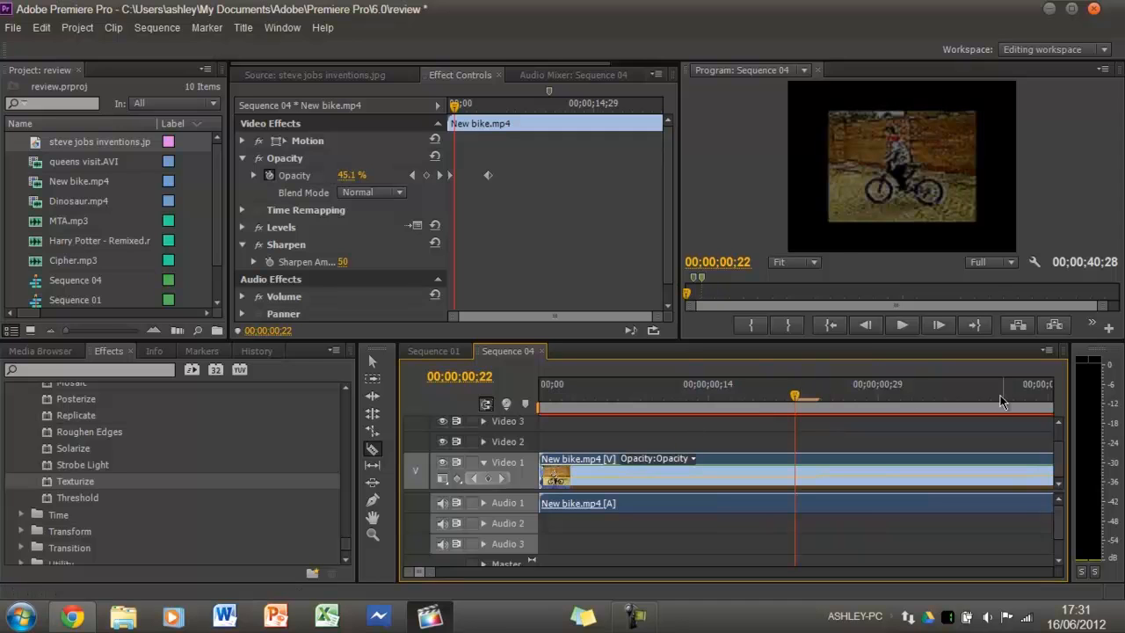
key(space)
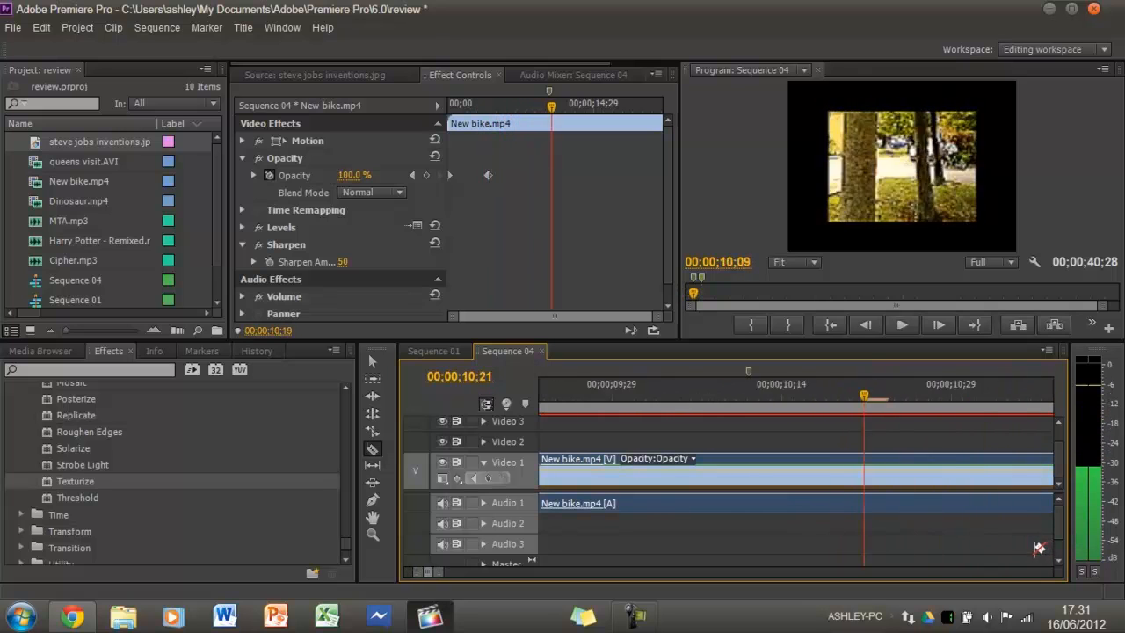
key(Left)
key(Left)
key(Left)
key(Left)
key(Left)
key(Left)
key(Left)
key(Left)
key(Left)
key(Left)
key(Left)
key(Left)
key(Left)
key(Left)
key(Left)
key(Left)
key(Left)
key(Left)
key(Left)
key(Left)
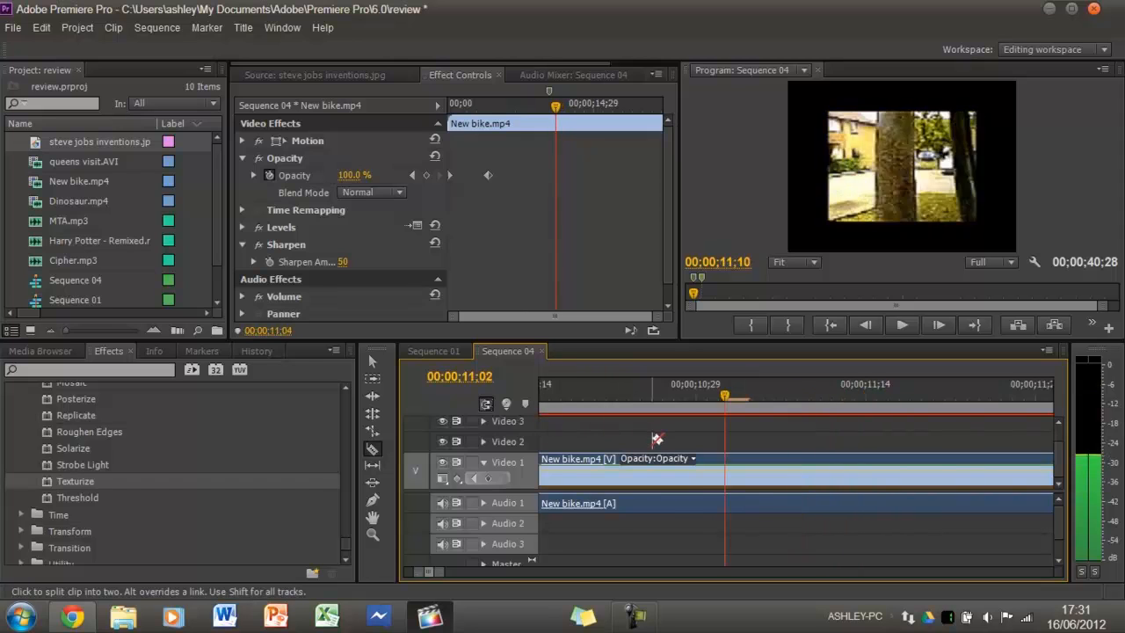
key(Left)
key(Left)
key(Left)
key(Left)
key(Left)
key(Left)
key(Left)
key(Left)
key(Right)
key(Right)
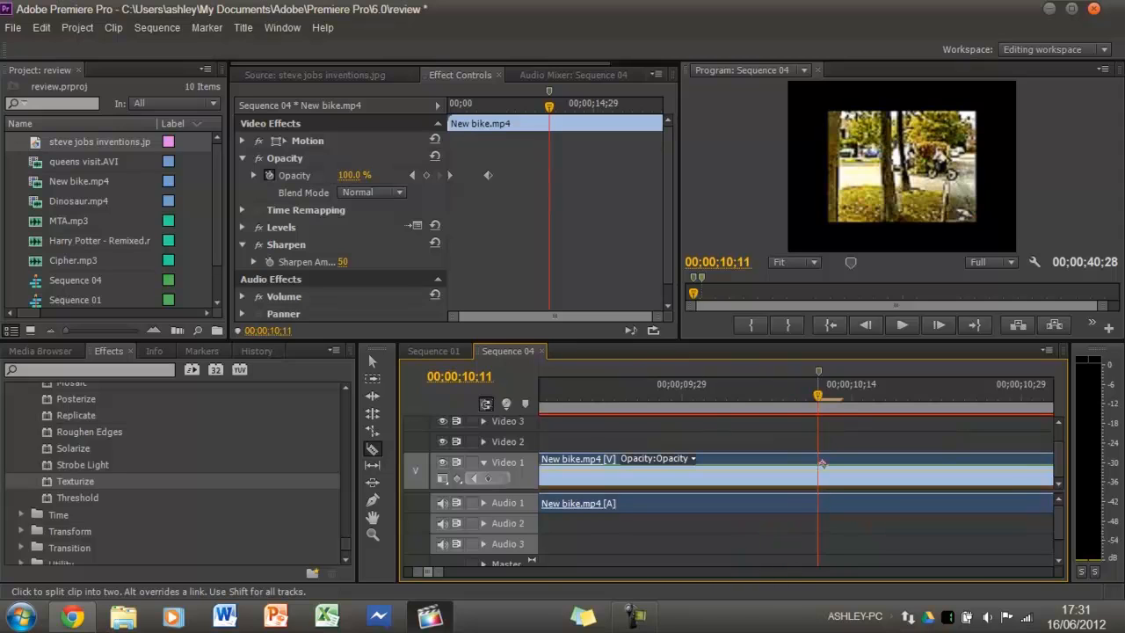
click(821, 483)
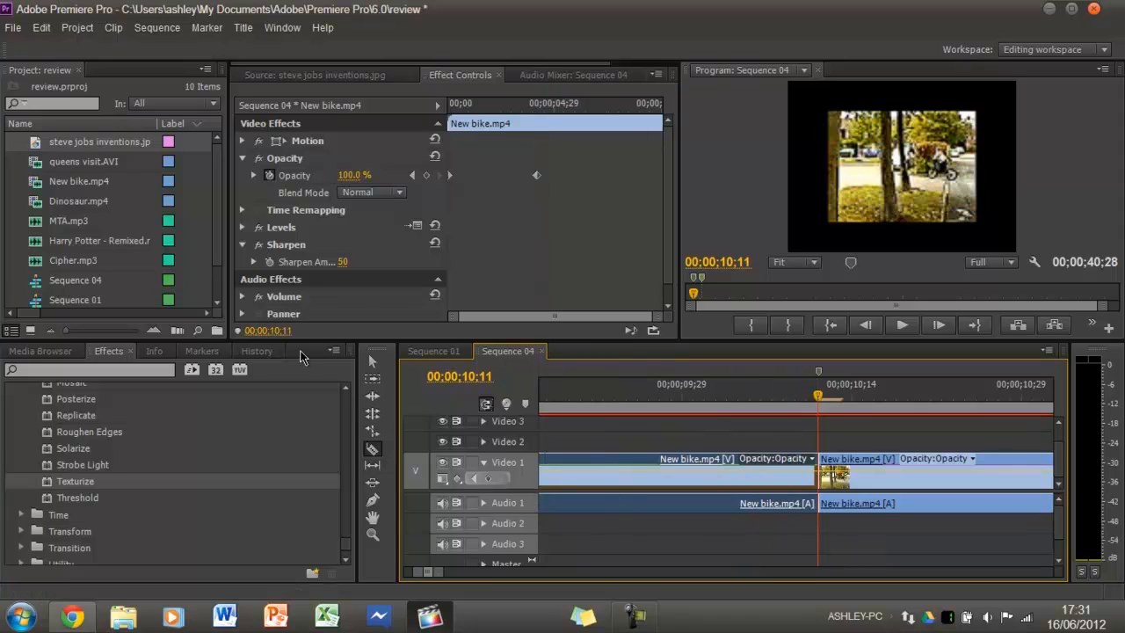
Step: Delete the first and last pieces of the New bike clip and move the middle piece to the sequence start
click(370, 359)
drag(434, 575, 584, 575)
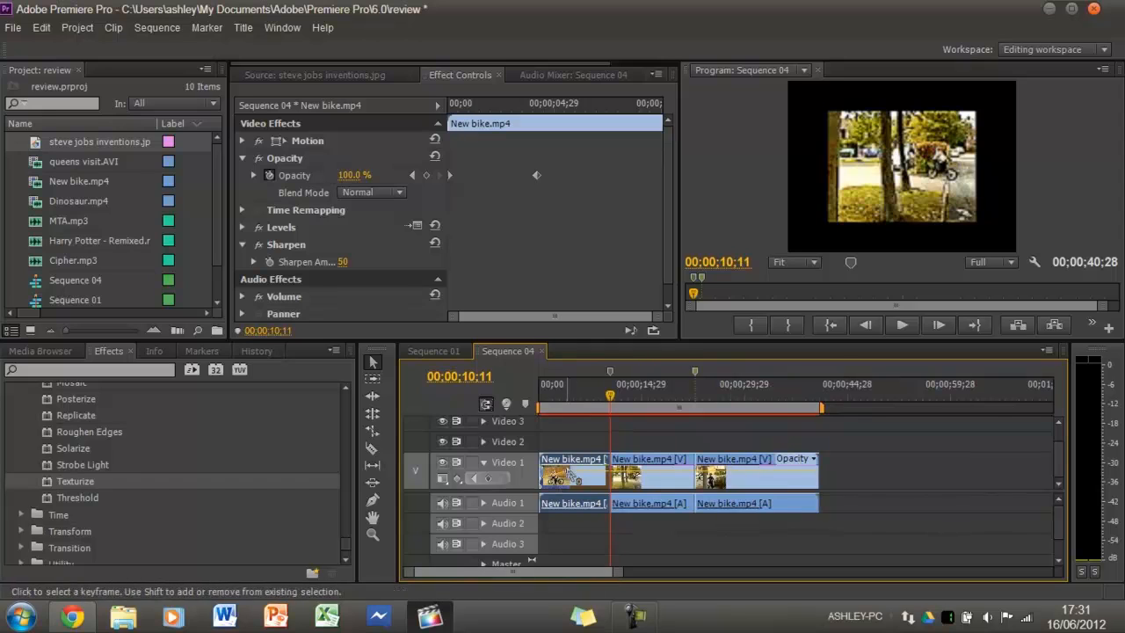
drag(580, 483, 580, 489)
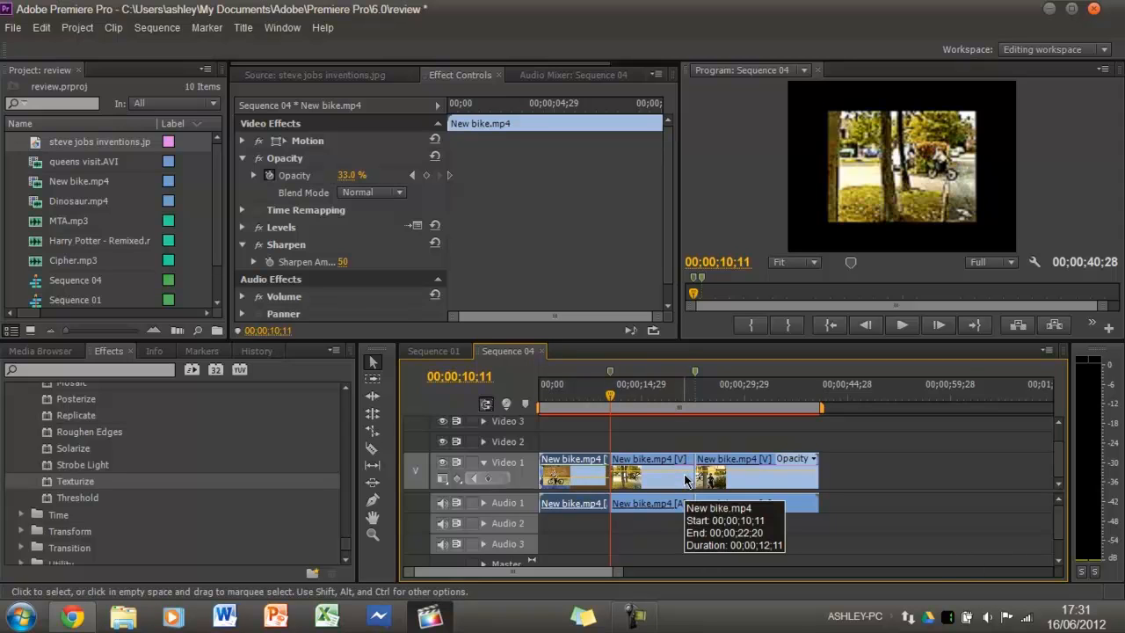
drag(766, 467, 826, 460)
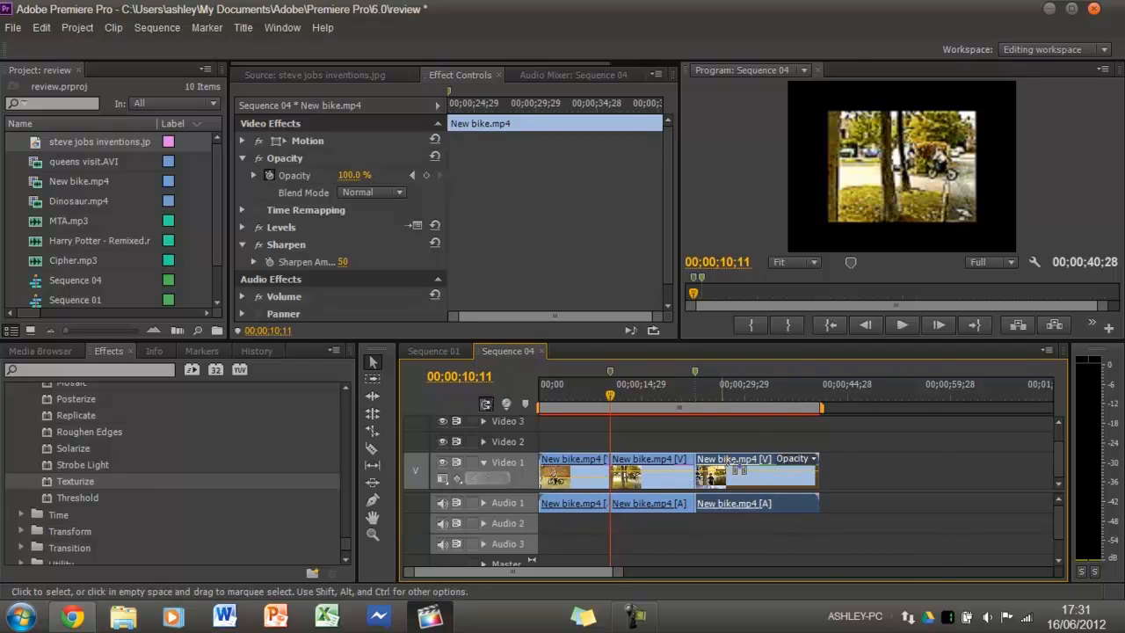
drag(734, 461, 860, 462)
mouse_move(691, 464)
mouse_down()
mouse_move(677, 466)
mouse_move(705, 465)
mouse_up()
click(555, 466)
key(Delete)
click(898, 458)
key(Delete)
drag(703, 465, 578, 466)
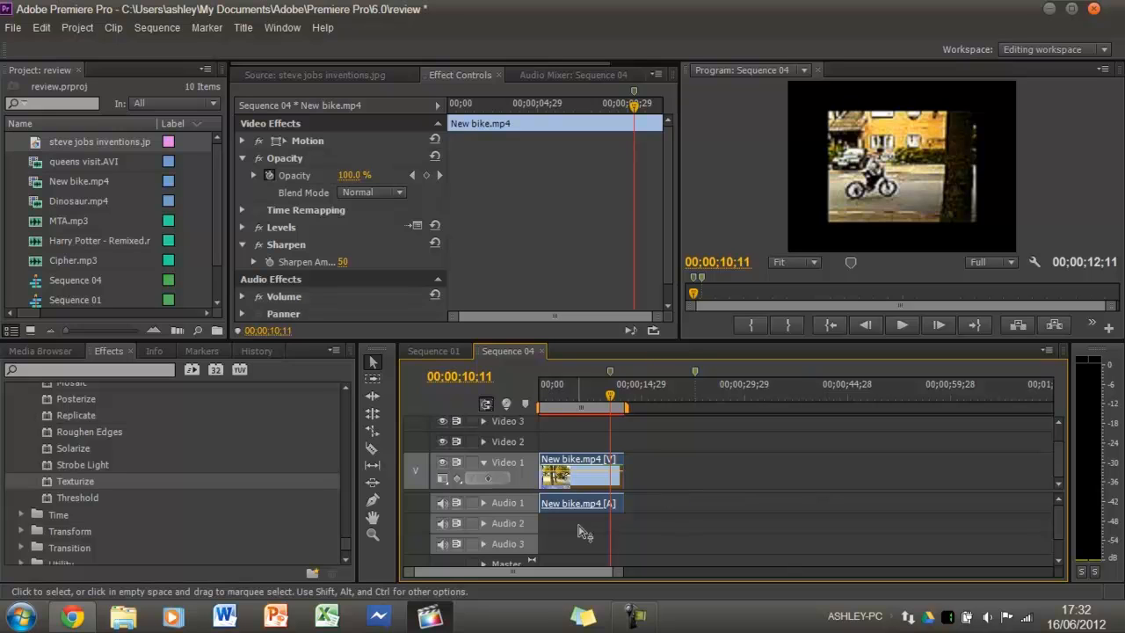
Step: Extend the end of the New bike clip to about 00;00;13;18 and place the playhead at 00;00;13;13
click(623, 475)
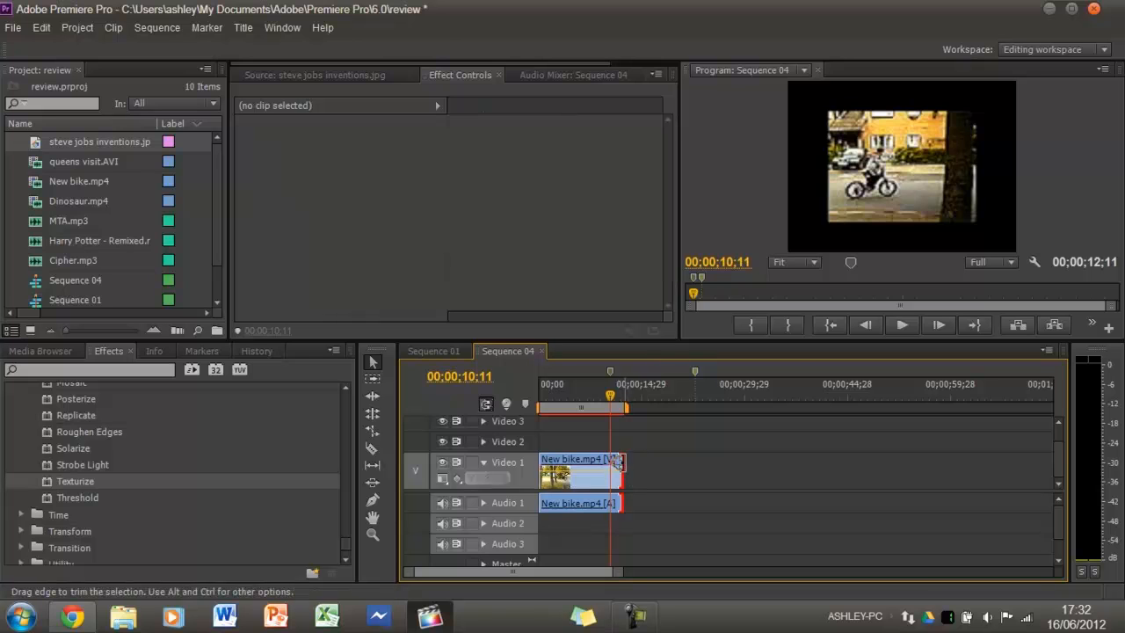
mouse_move(617, 461)
mouse_down()
mouse_move(653, 463)
mouse_move(628, 463)
mouse_up()
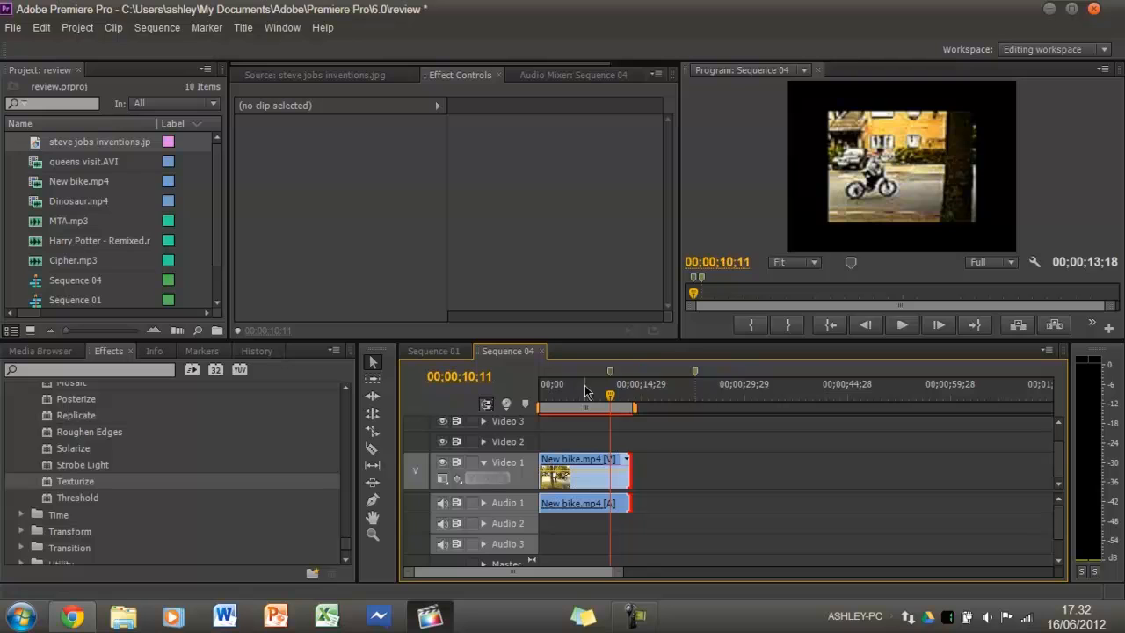
drag(615, 400, 634, 402)
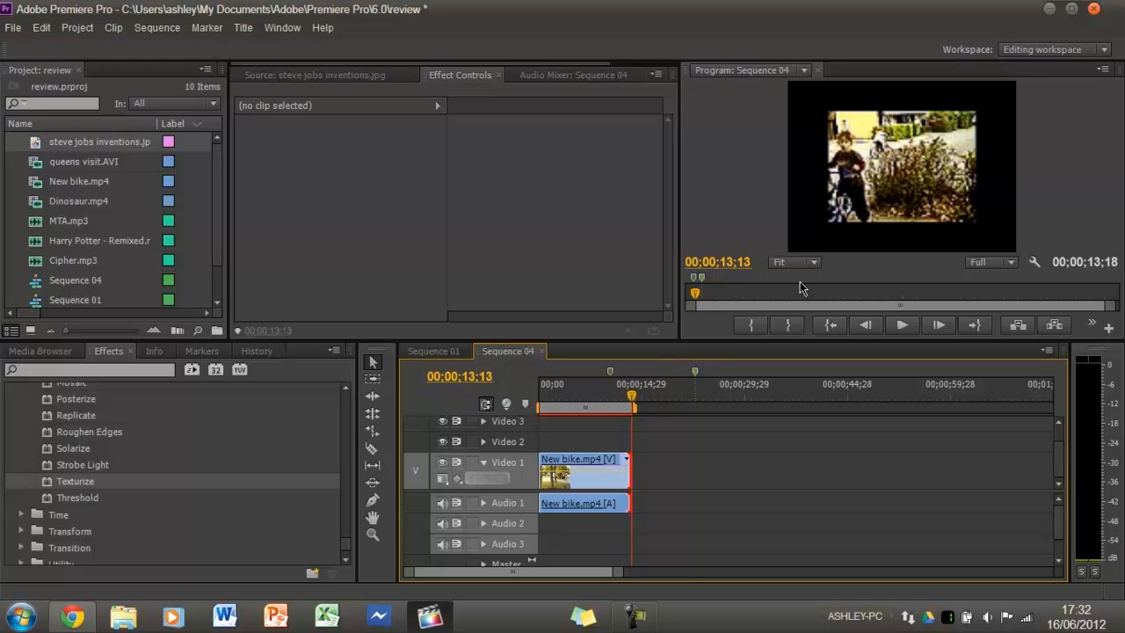
Step: Move the New bike clip further along Video 1, adjust its start by trimming, and return it to the sequence start
drag(591, 466, 526, 475)
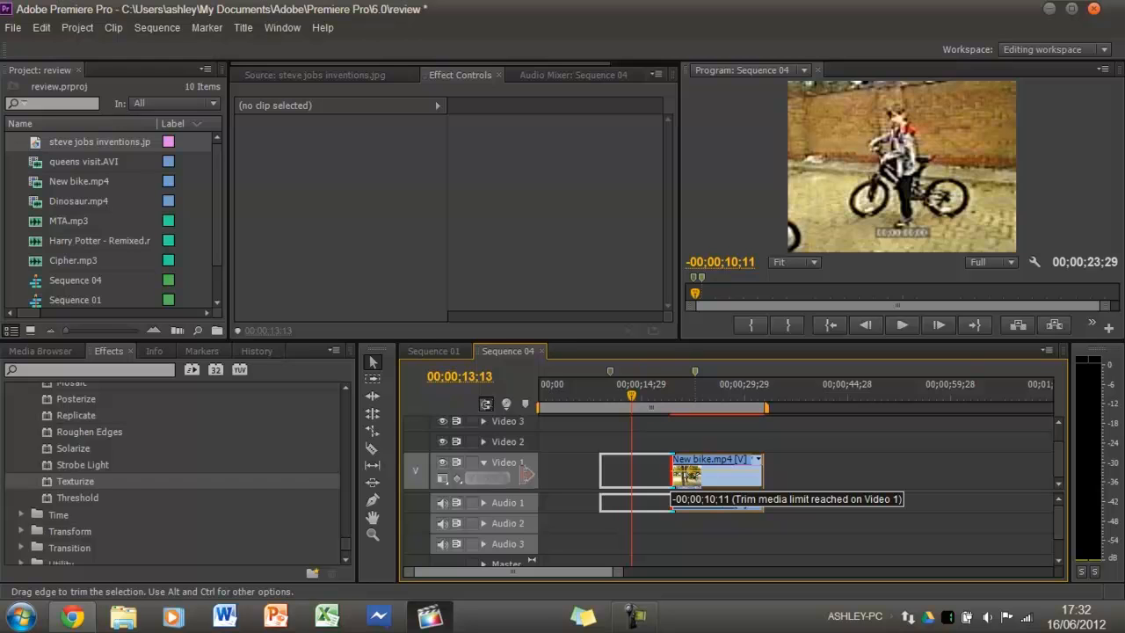
drag(525, 473, 639, 494)
drag(667, 512, 582, 481)
click(714, 484)
click(735, 445)
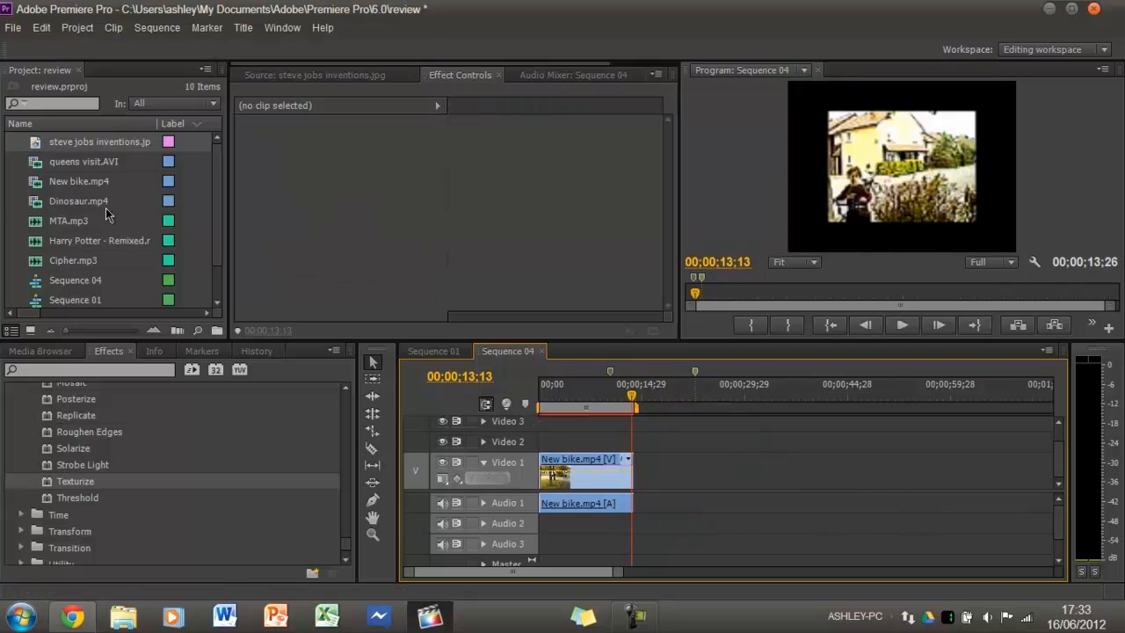
Step: Place MTA.mp3 on Audio 2 at the sequence start and remove the New bike clip's audio from Audio 1
drag(58, 227, 564, 532)
click(559, 502)
click(573, 481)
click(580, 507)
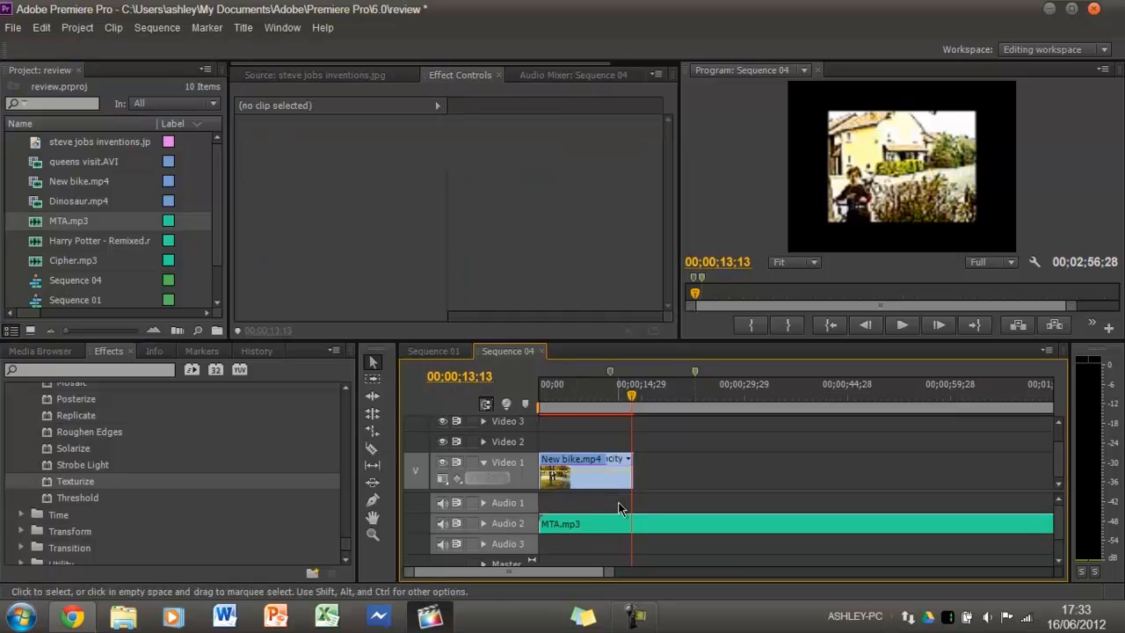
Step: Undo the removal of the New bike clip's audio and have MTA.mp3 on Audio 2 from the sequence start
key(ctrl+z)
key(ctrl+z)
mouse_move(583, 467)
mouse_down()
mouse_move(713, 473)
mouse_move(587, 457)
mouse_up()
drag(95, 225, 562, 550)
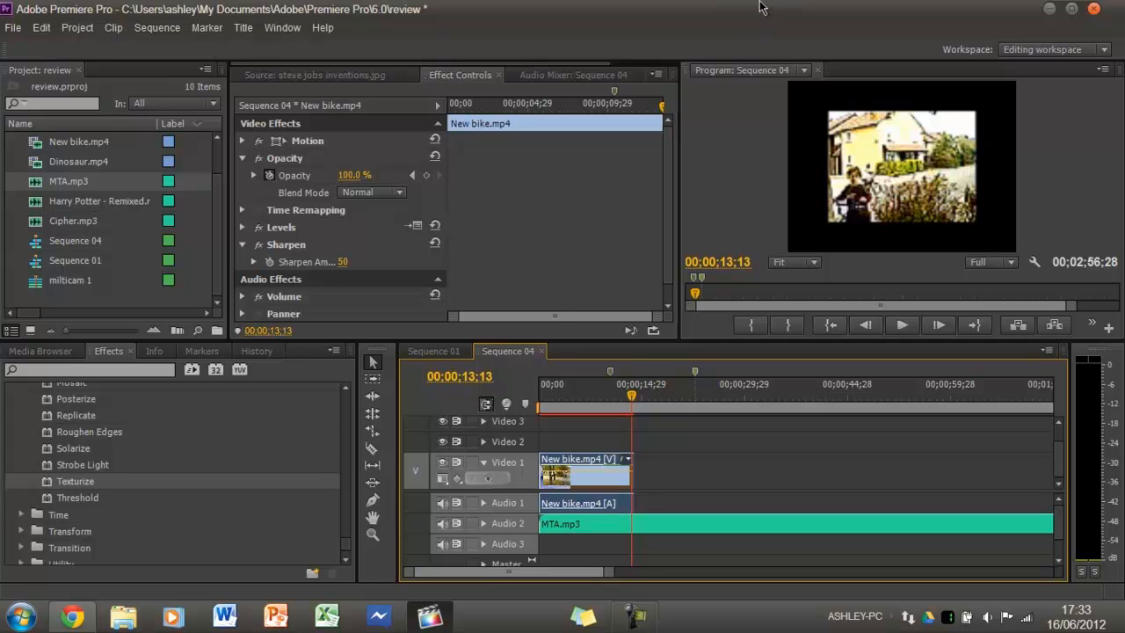
Step: Try moving MTA.mp3 from Audio 2 onto Audio 1 over the New bike clip's audio, and undo the move
drag(708, 522, 680, 509)
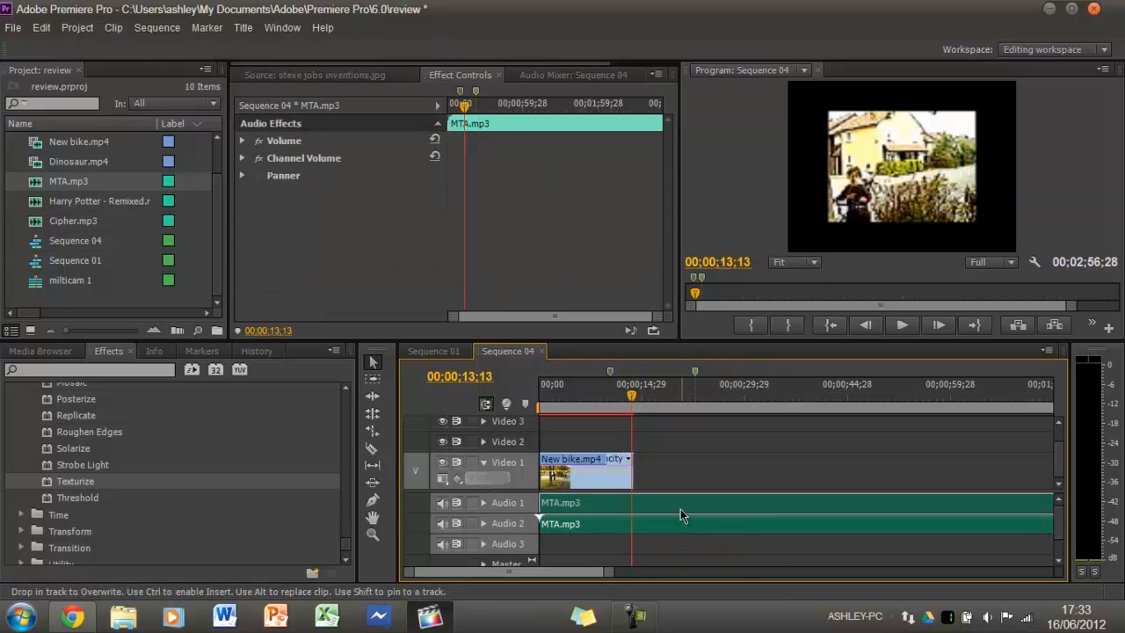
key(ctrl+z)
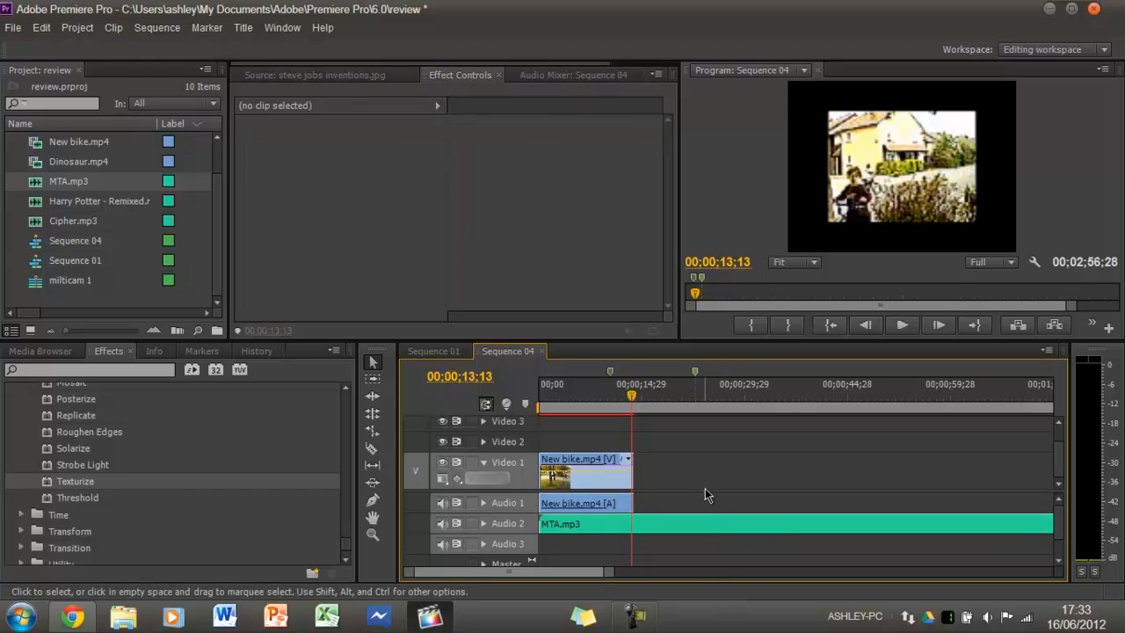
Step: Unlink the New bike clip's video and audio, delete the audio from Audio 1, and undo the changes
click(590, 466)
right_click(590, 465)
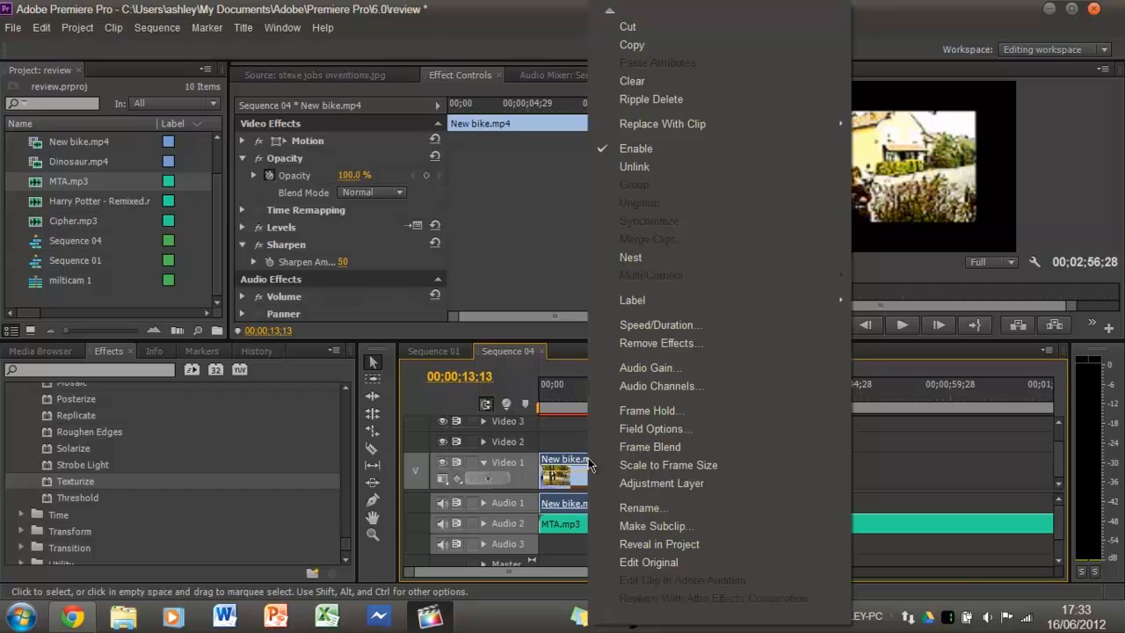
click(671, 167)
click(580, 508)
key(Delete)
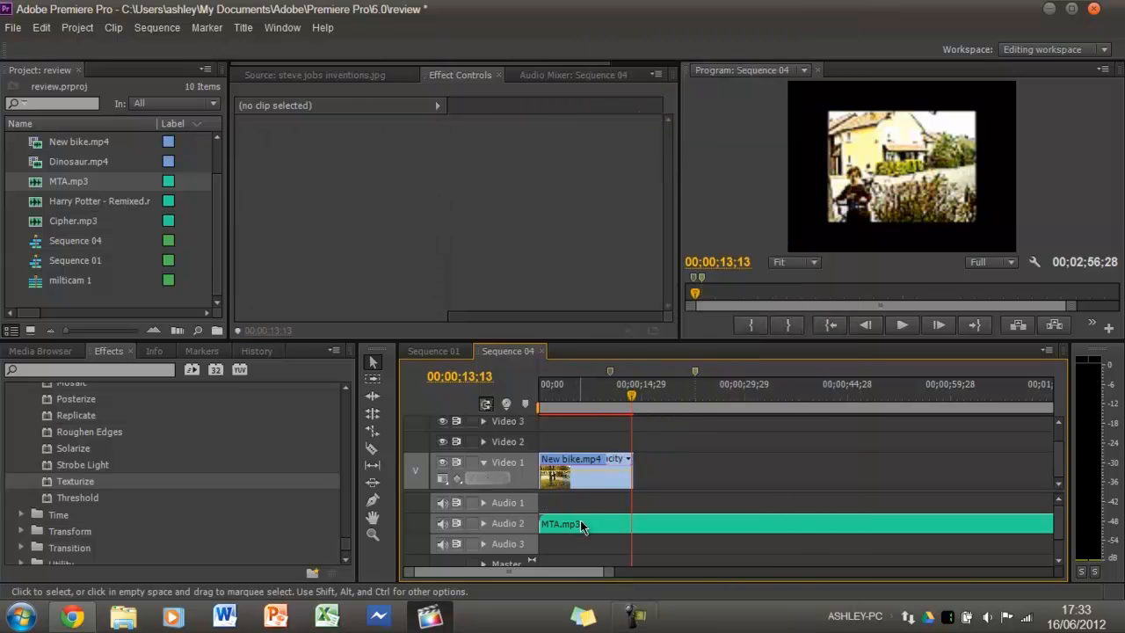
key(ctrl+z)
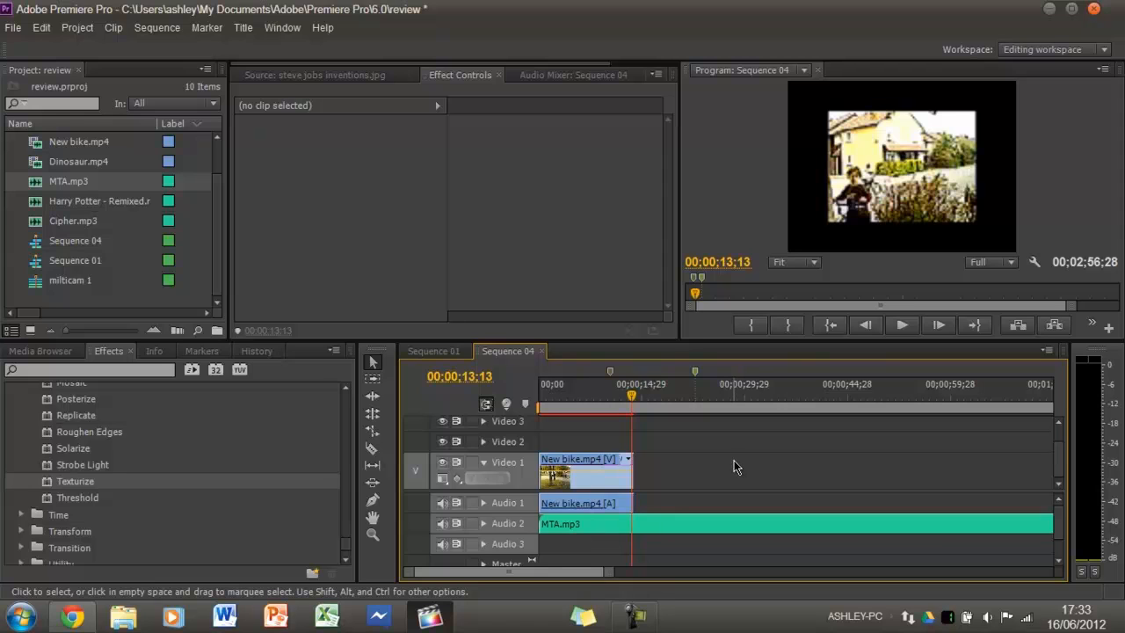
Step: Unlink the New bike clip once more and delete its audio part from Audio 1
click(443, 505)
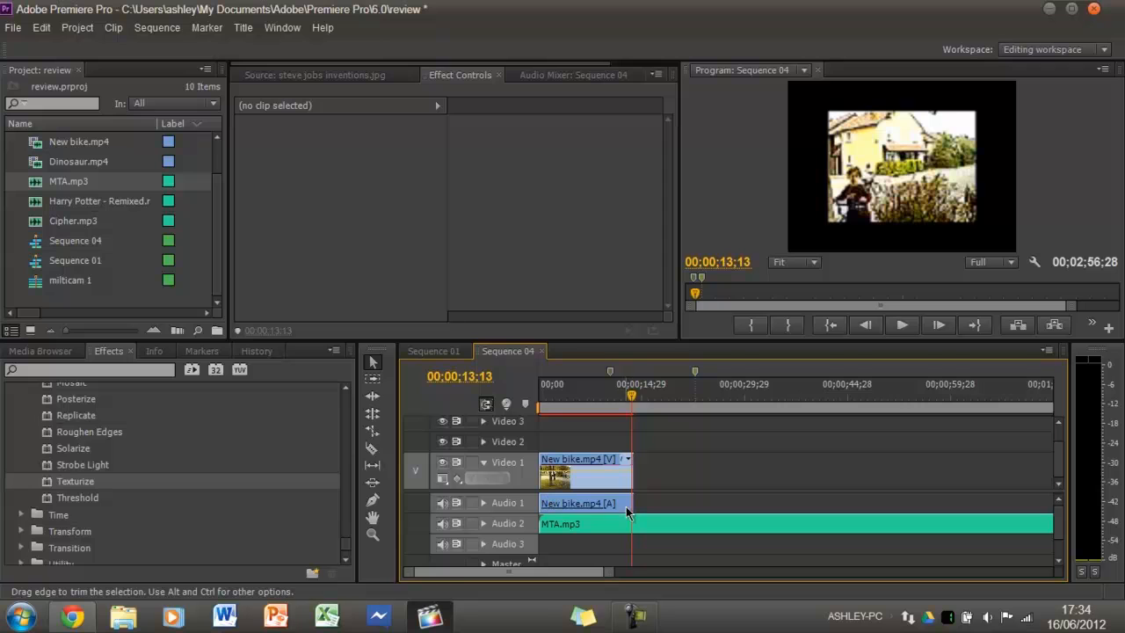
click(581, 506)
right_click(580, 506)
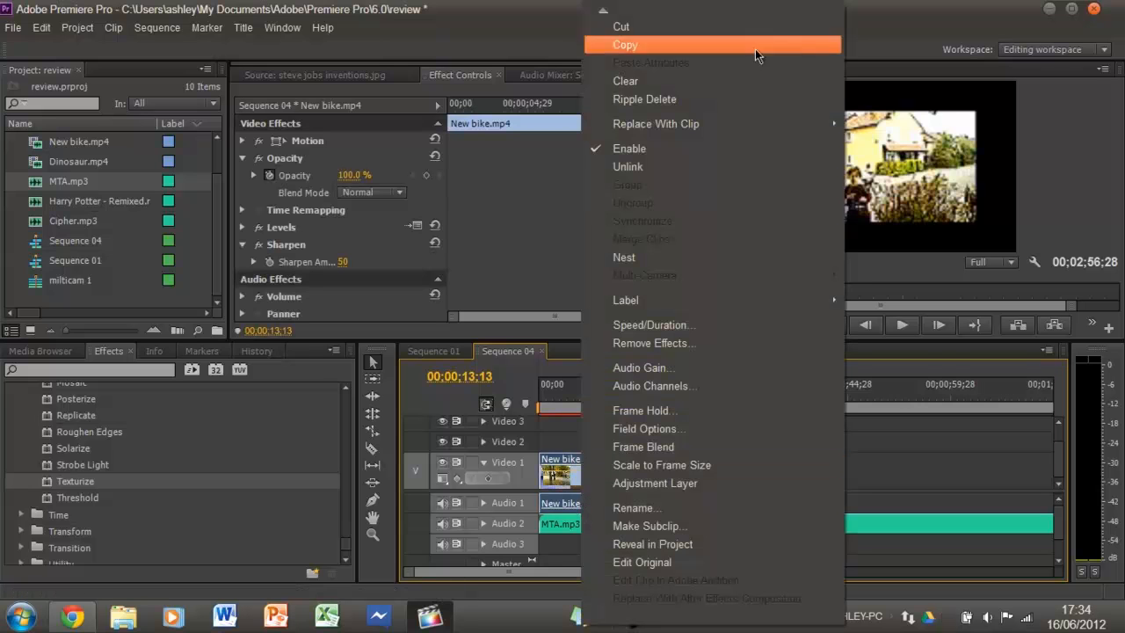
click(663, 165)
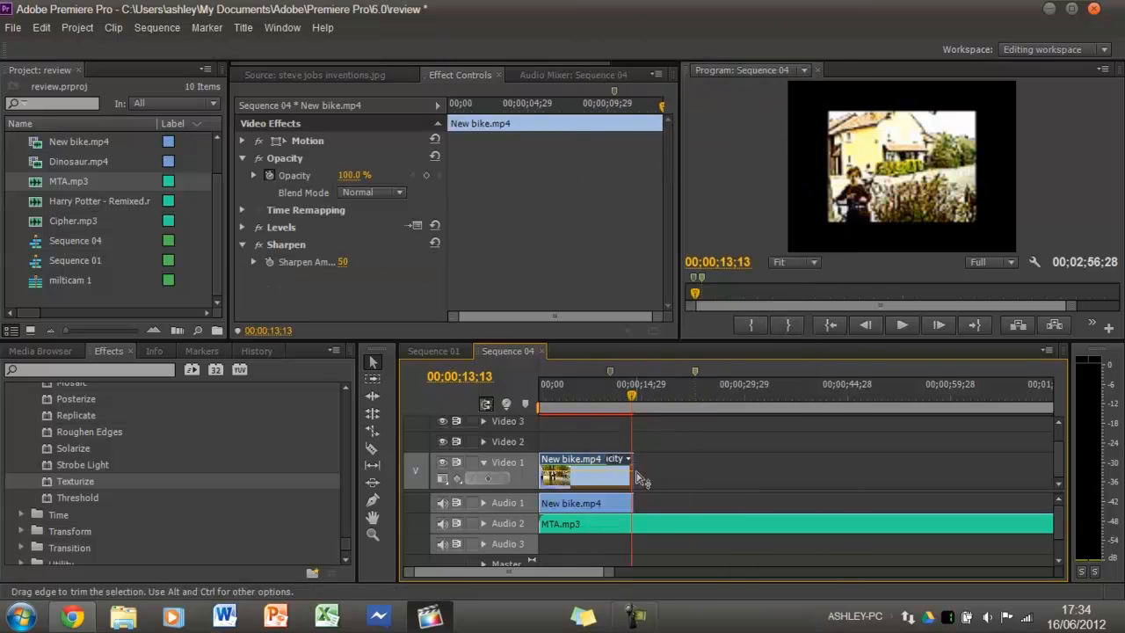
click(606, 507)
key(Delete)
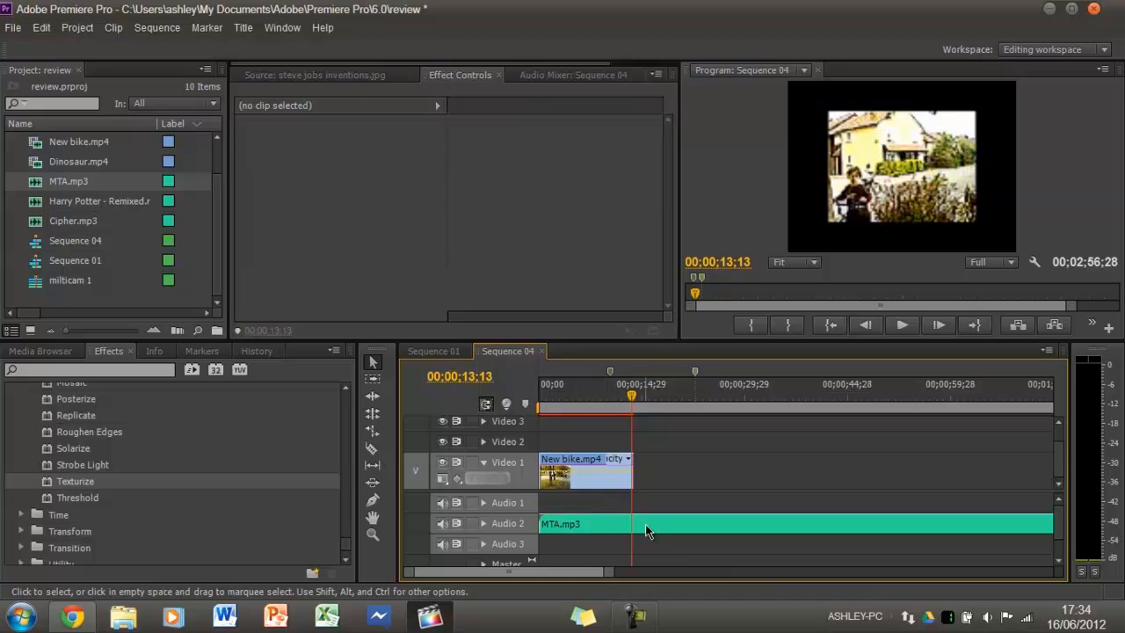
Step: Undo the unlinking and audio deletion, and move MTA.mp3 from Audio 2 to Audio 1, overwriting the New bike clip's audio
key(ctrl+z)
key(ctrl+z)
drag(631, 526, 636, 503)
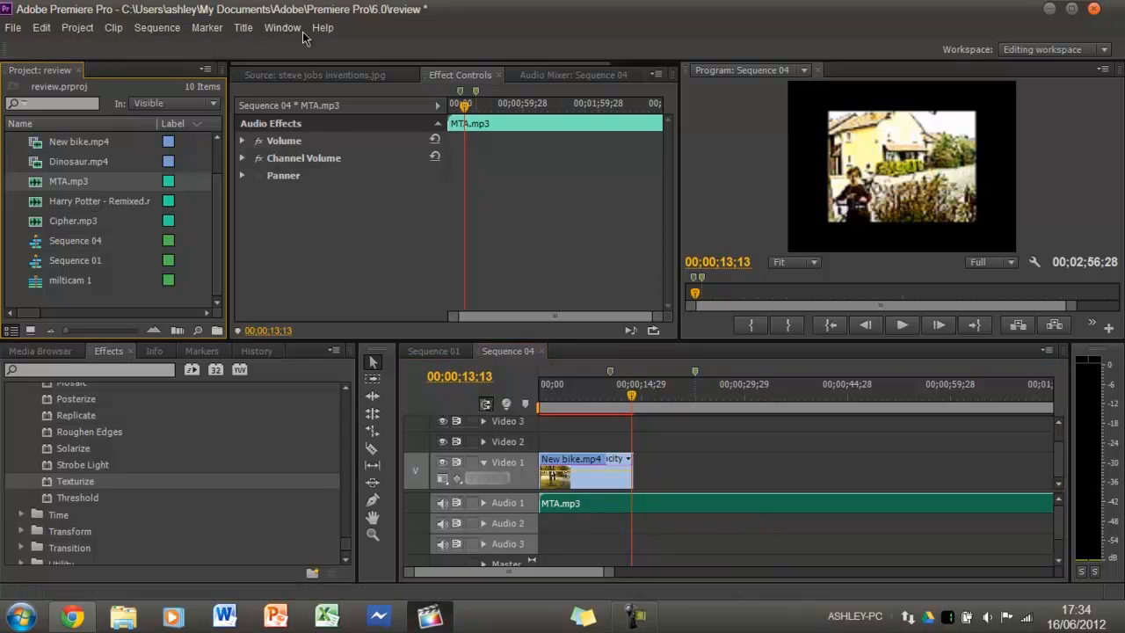
click(5, 28)
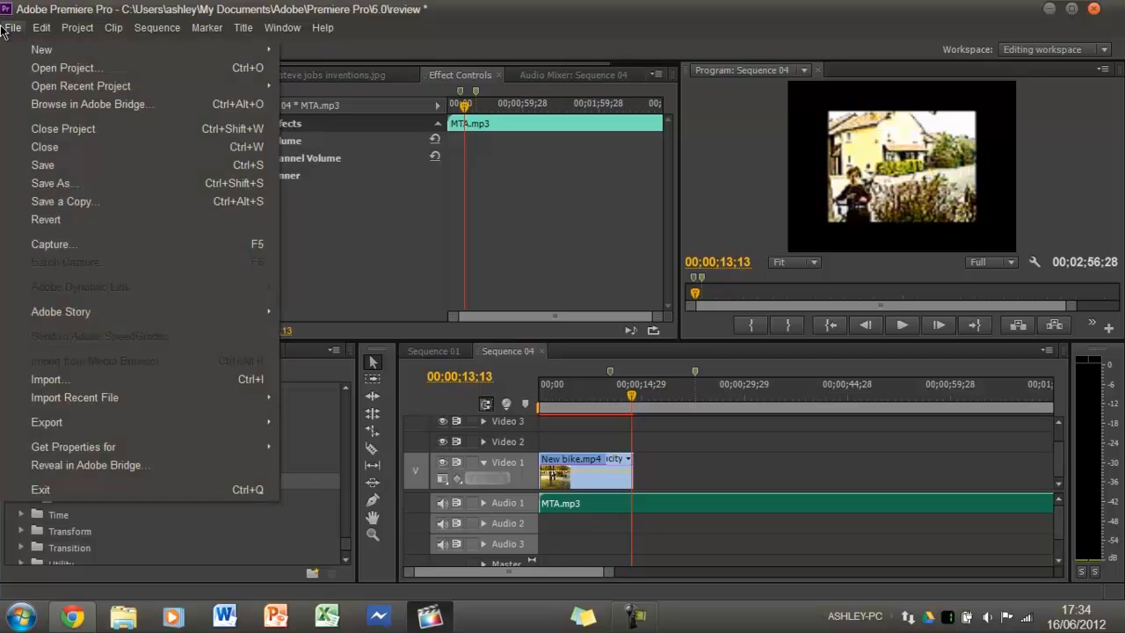
mouse_move(64, 24)
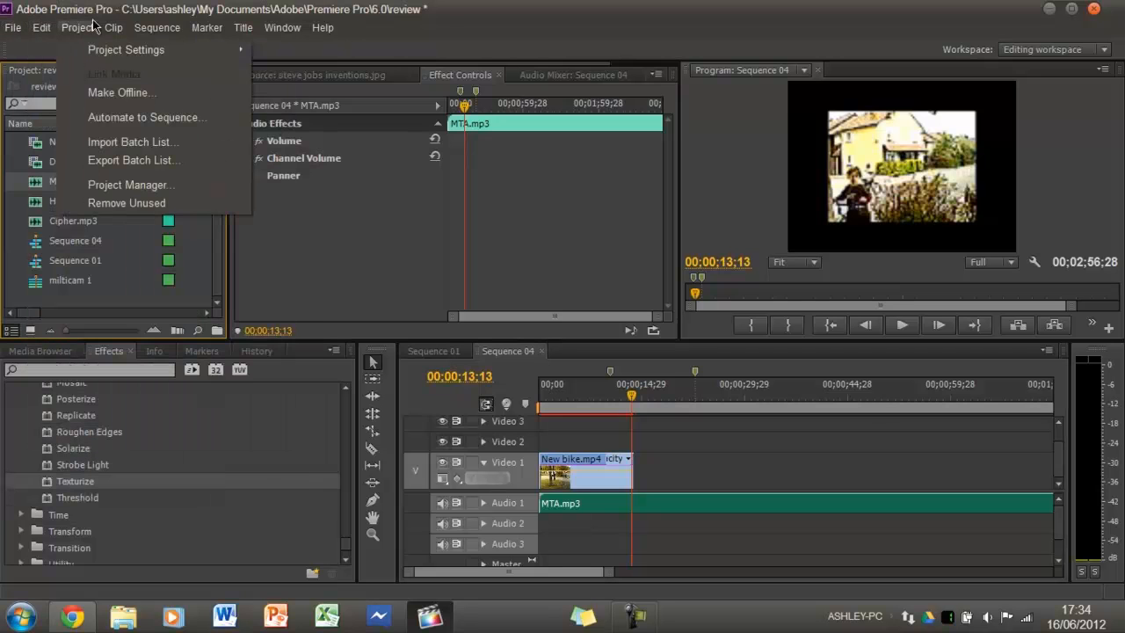
mouse_move(108, 28)
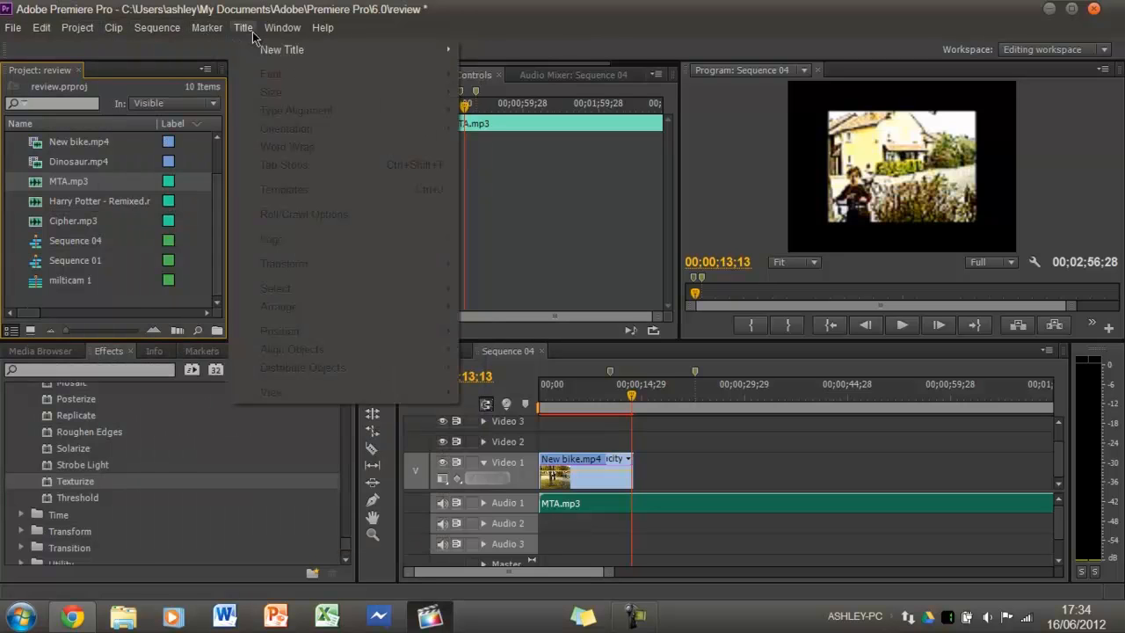
click(344, 31)
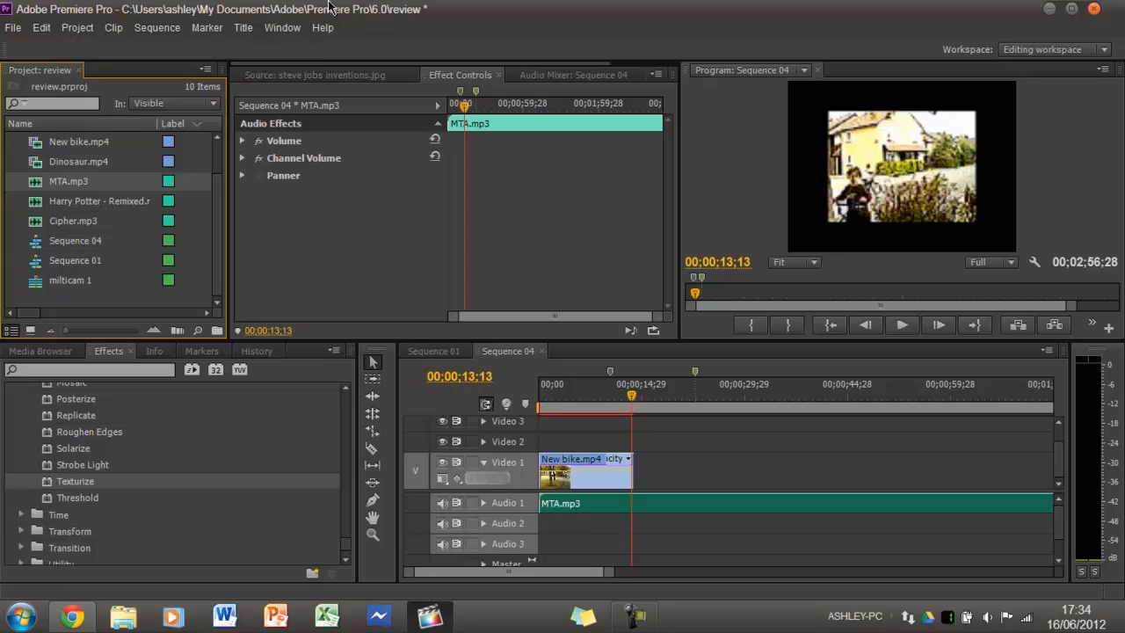
click(324, 28)
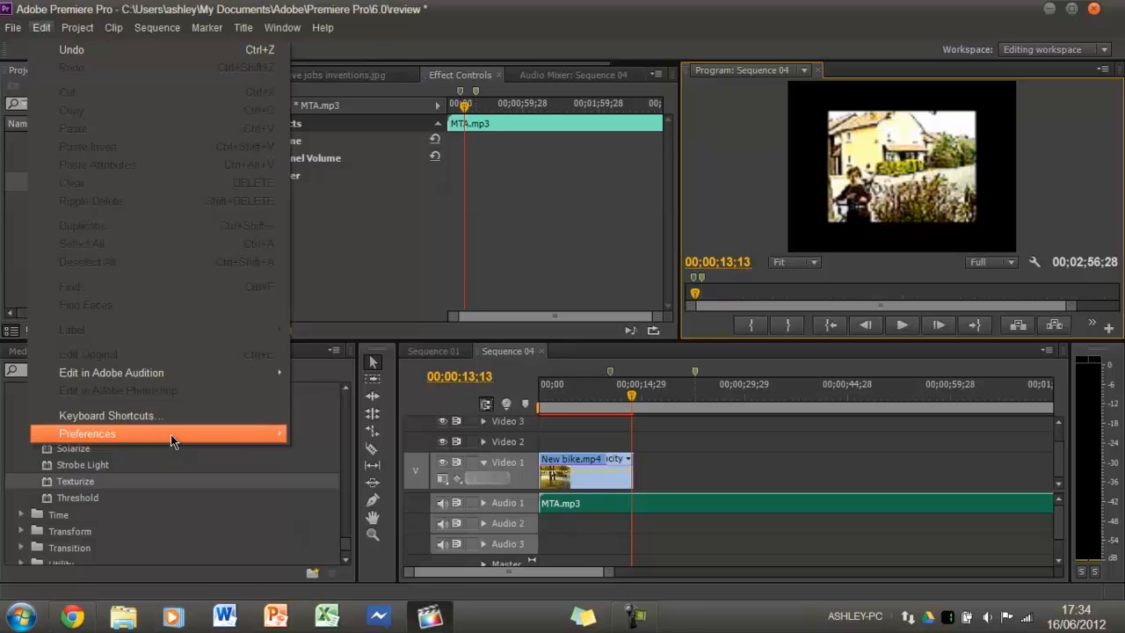
Step: Open the keyboard shortcut settings and switch the keyboard layout preset to Final Cut Pro 7.0
click(168, 414)
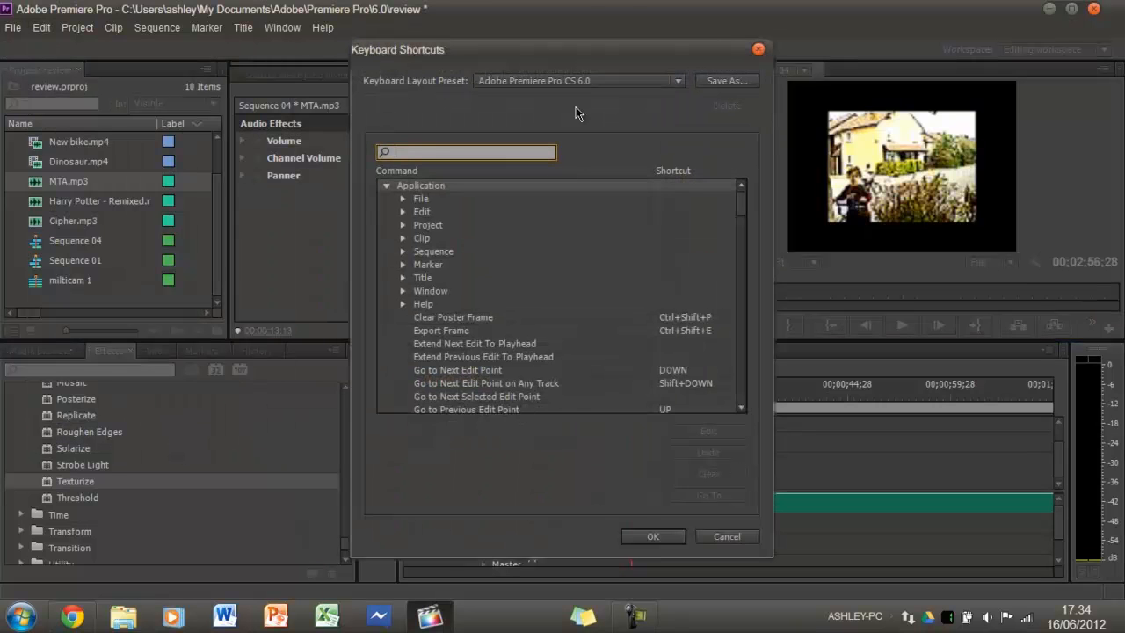
click(668, 90)
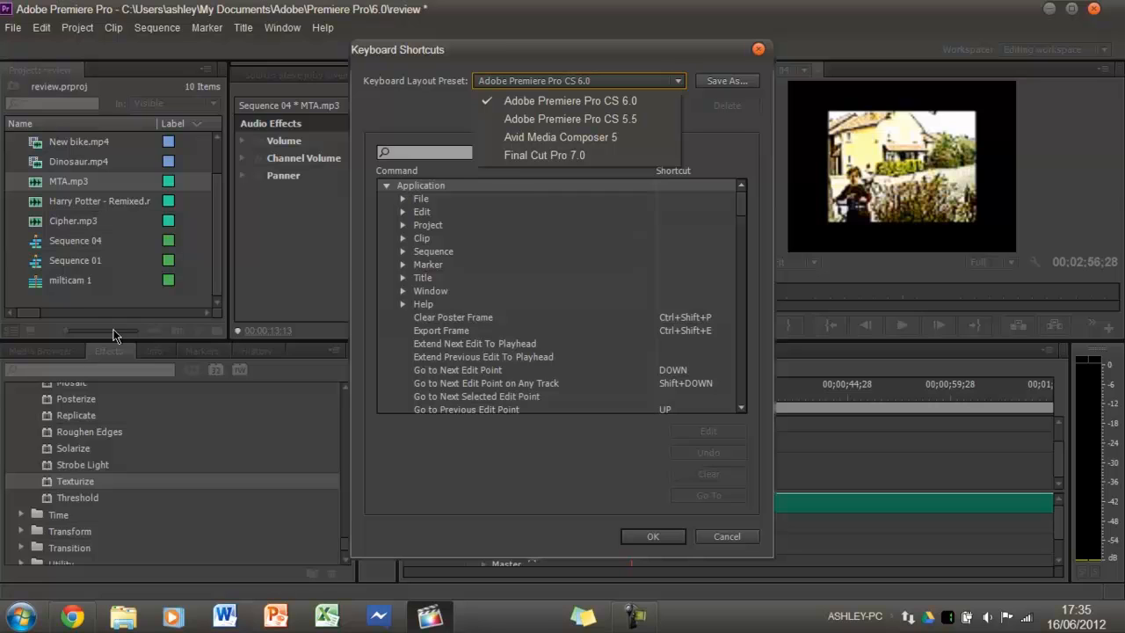
click(650, 154)
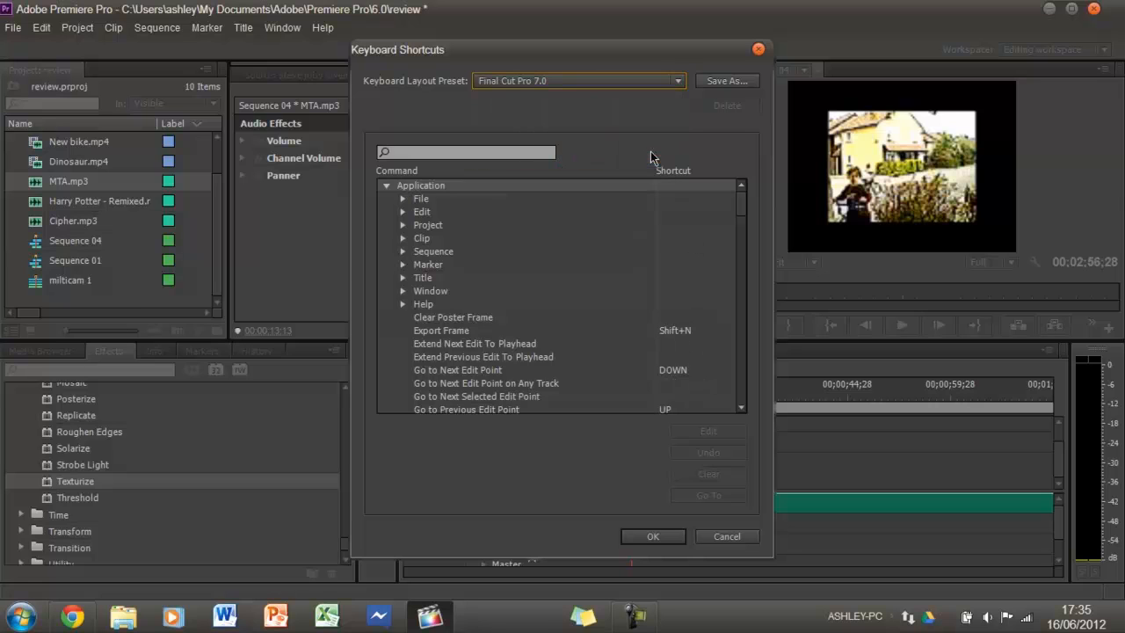
Step: Look through the preset's commands and their assigned shortcuts, including the one for Play-Stop Toggle
scroll(666, 290, down, 15)
scroll(663, 377, down, 15)
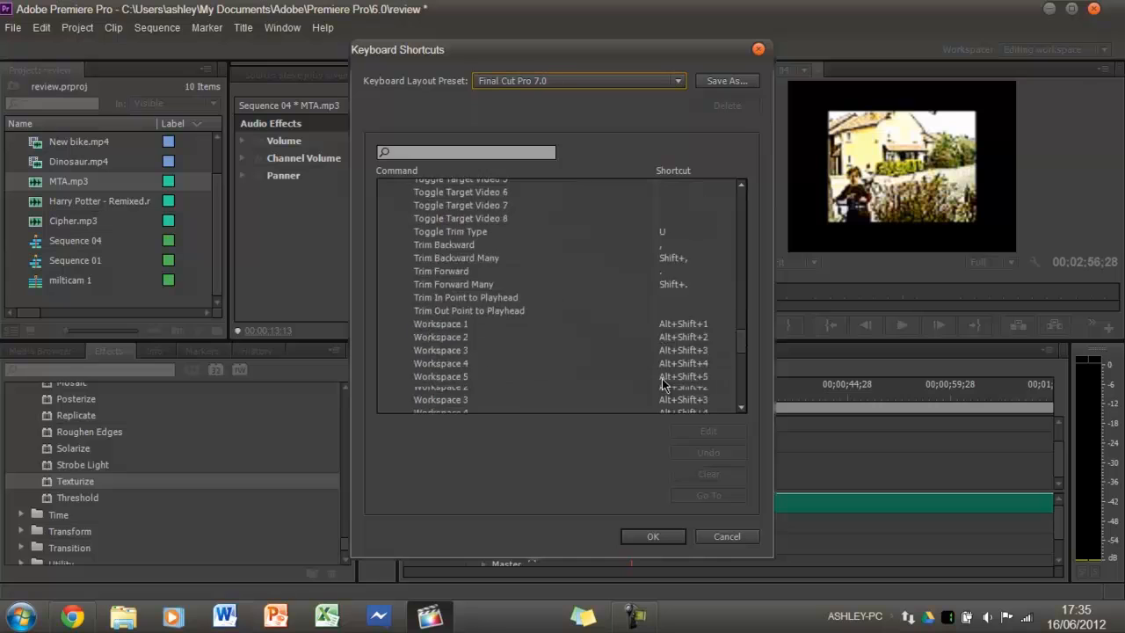
scroll(661, 363, up, 8)
scroll(694, 347, down, 2)
scroll(694, 347, up, 20)
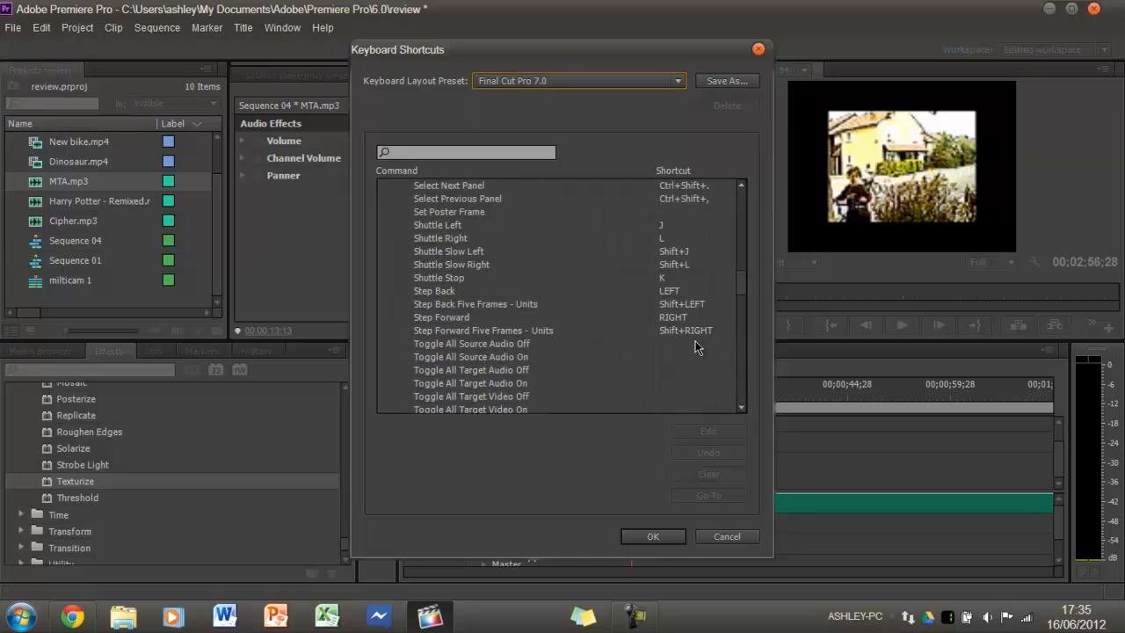
scroll(689, 273, up, 10)
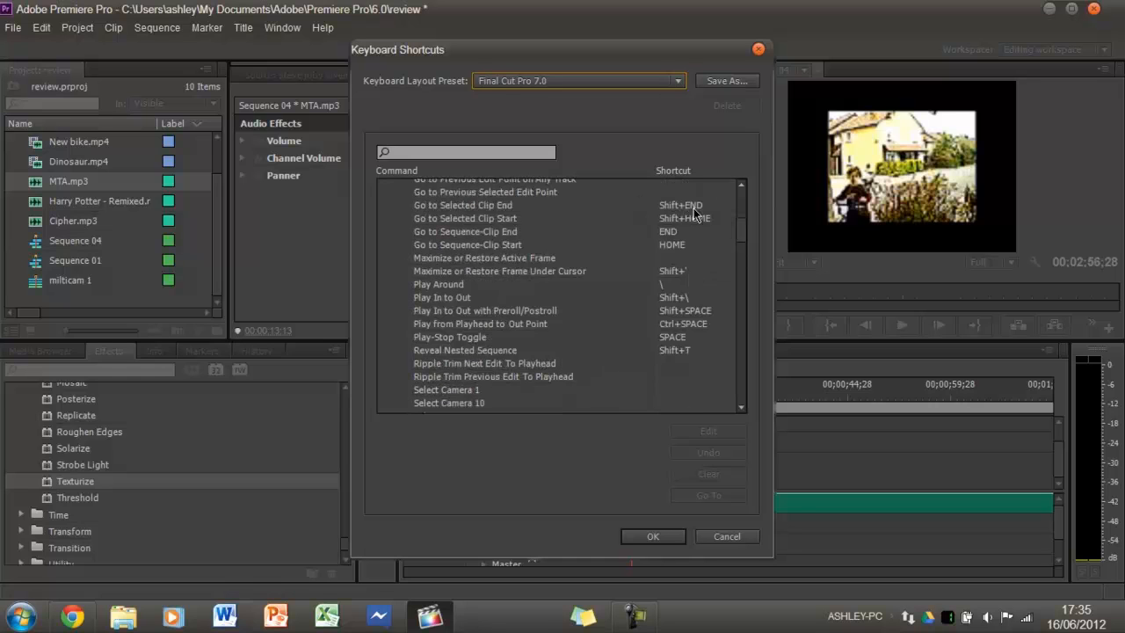
click(686, 340)
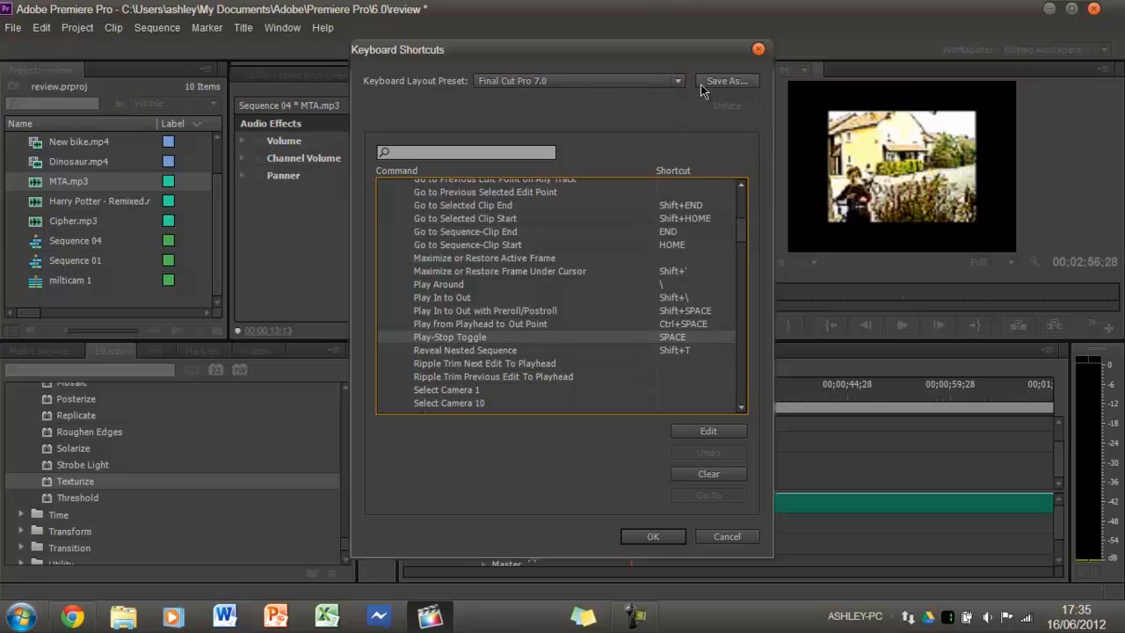
scroll(585, 254, up, 8)
click(582, 251)
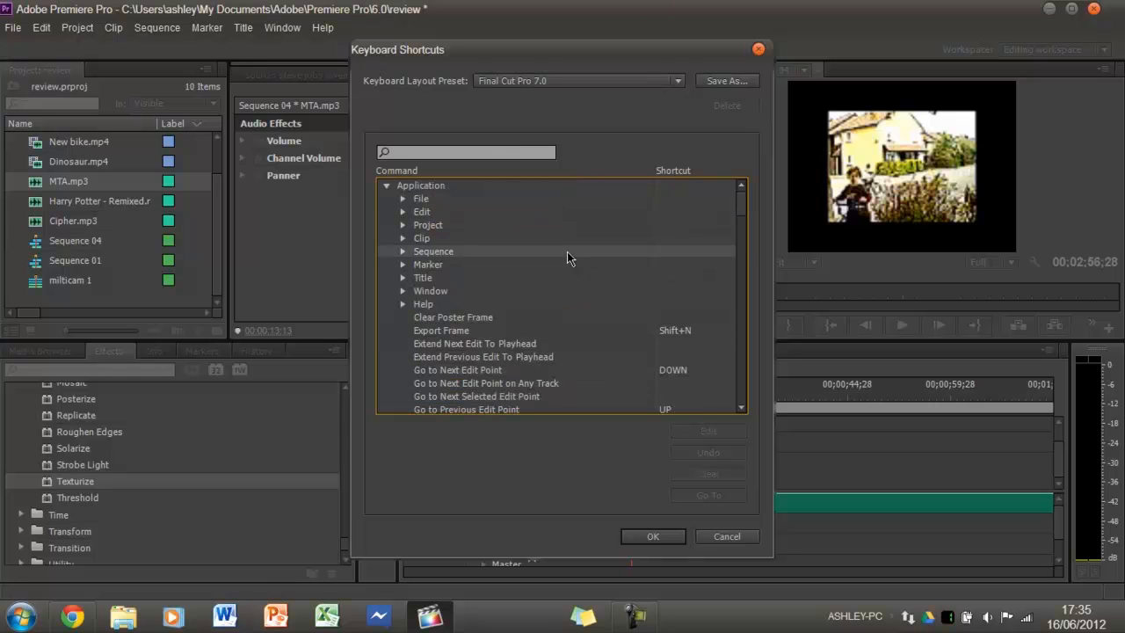
Step: Try to assign a keyboard shortcut to the Toggle Target Audio 8 command
scroll(647, 257, down, 15)
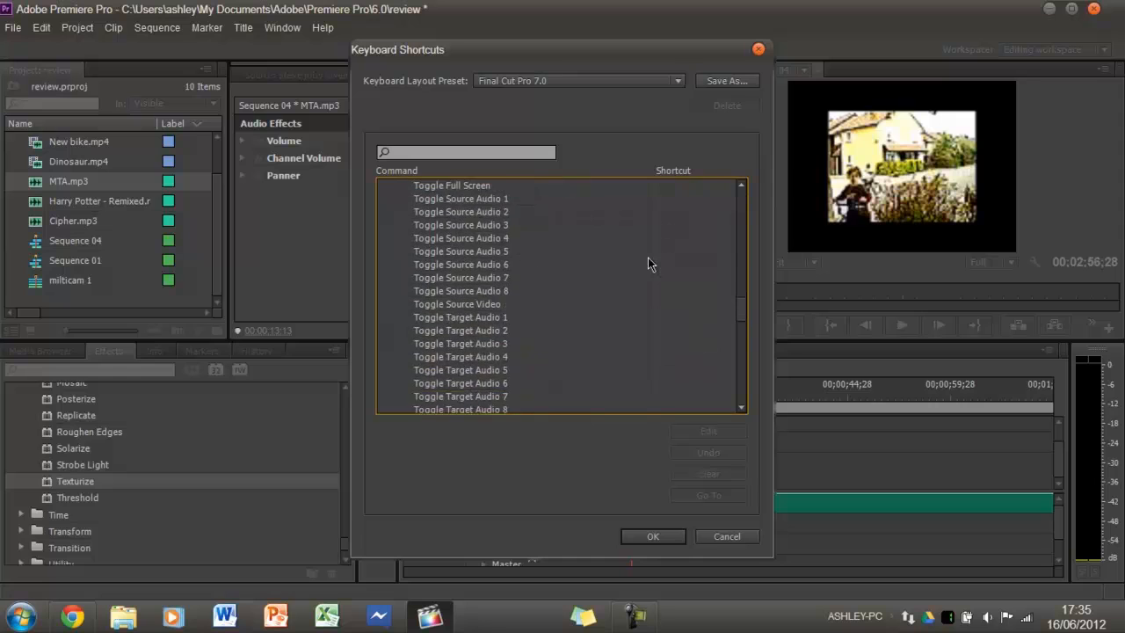
scroll(647, 264, down, 4)
click(648, 261)
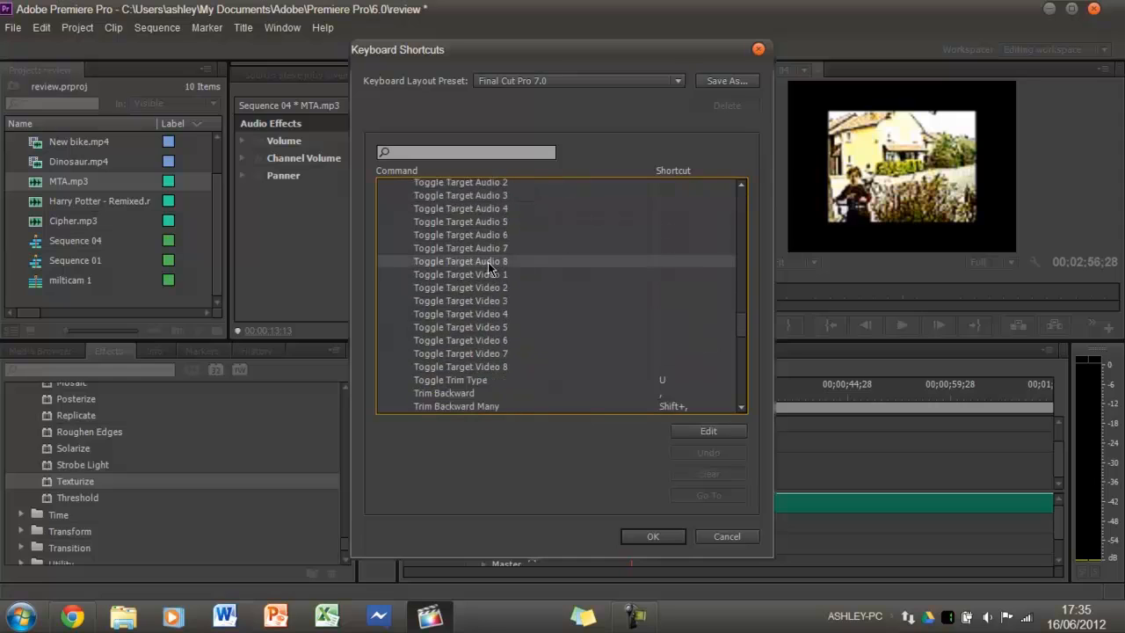
click(678, 260)
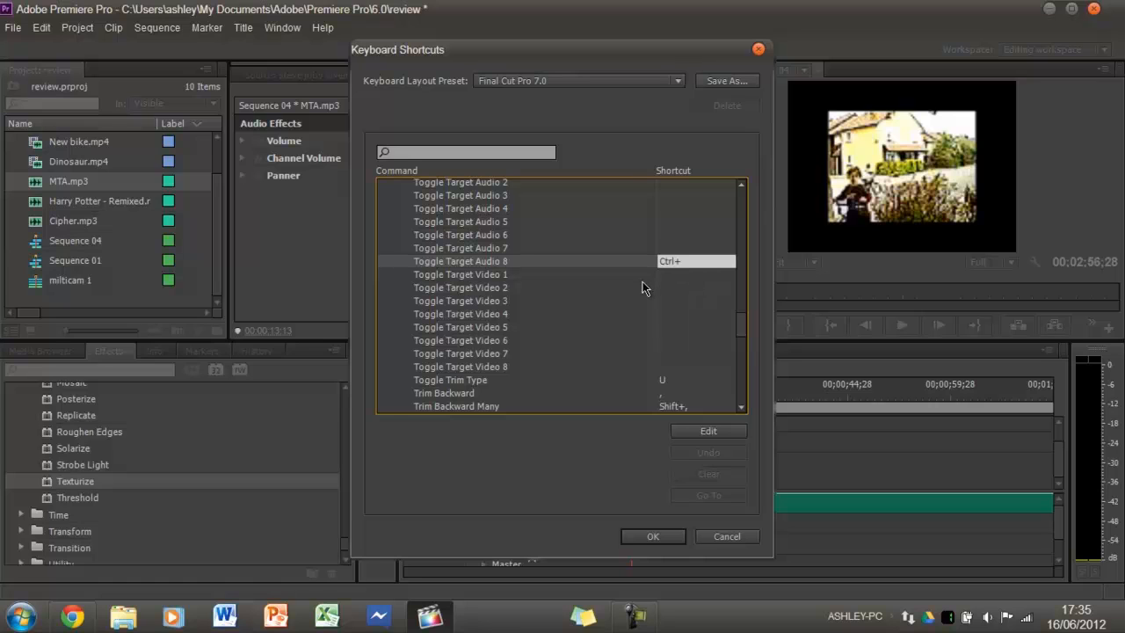
key(ctrl+c)
key(Return)
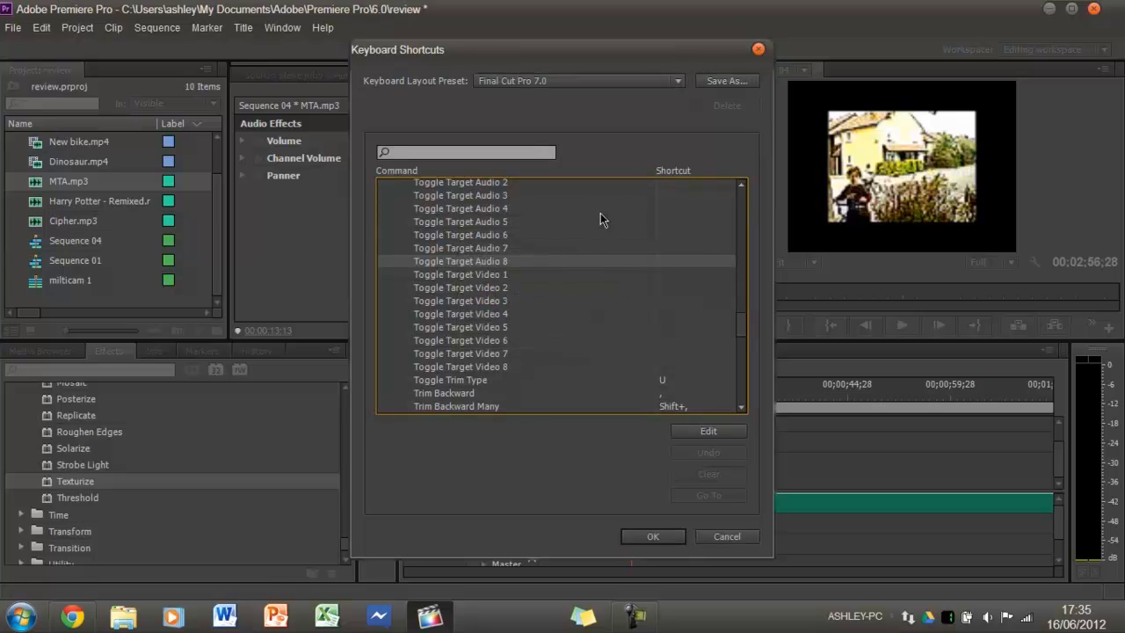
Step: Try to assign a Ctrl-based key combination to the Select Camera 11 command
scroll(700, 263, down, 5)
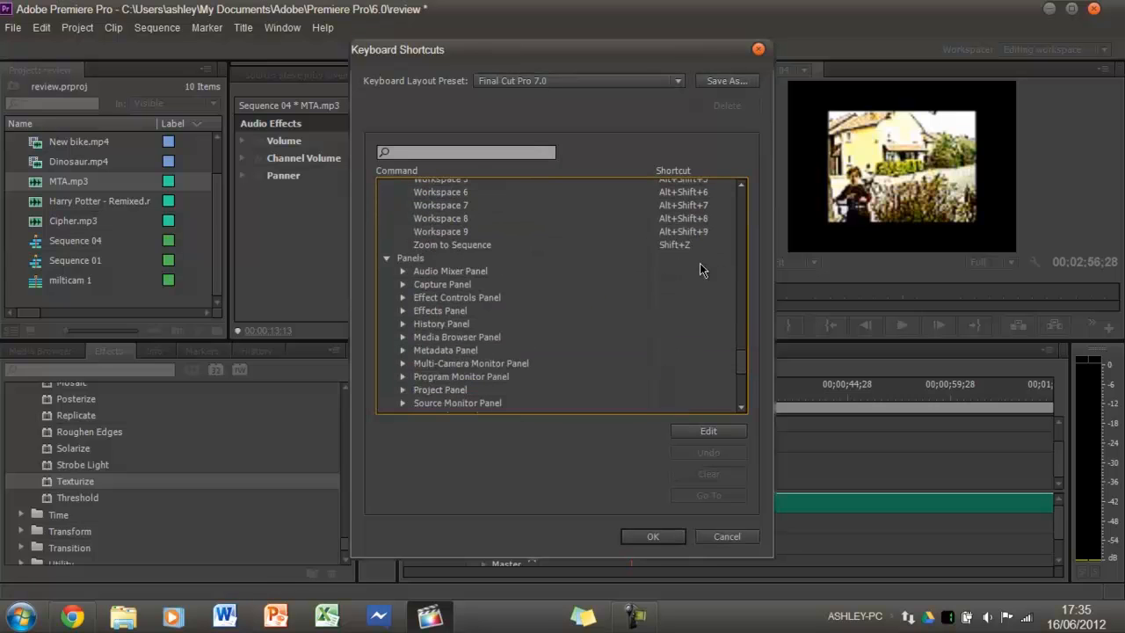
scroll(700, 263, up, 15)
scroll(700, 263, up, 10)
scroll(699, 263, down, 6)
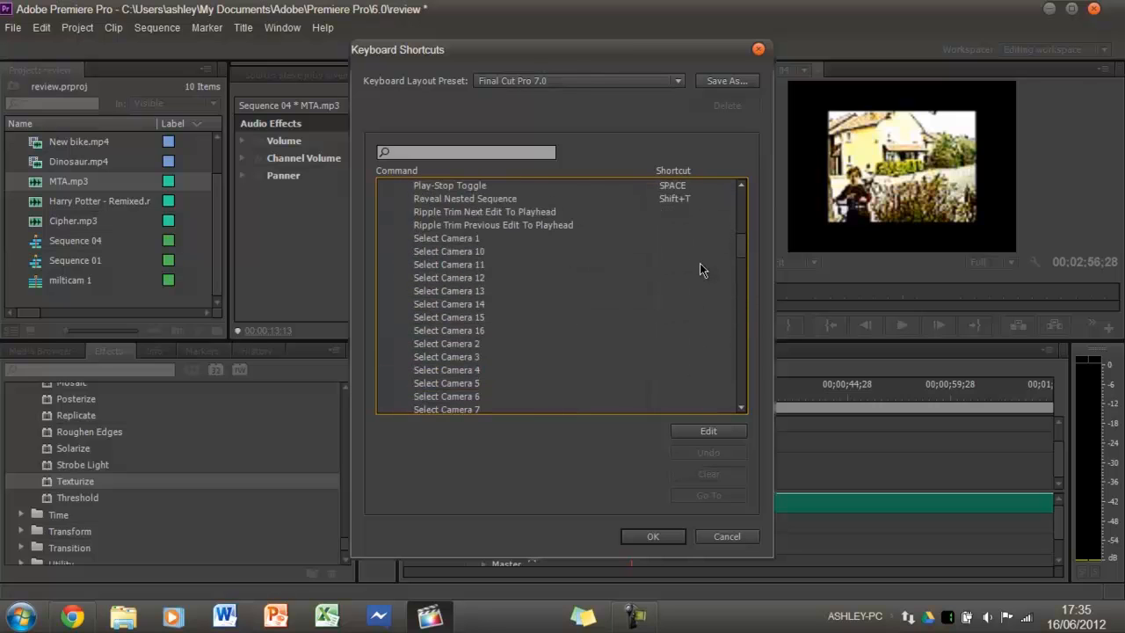
scroll(700, 263, up, 1)
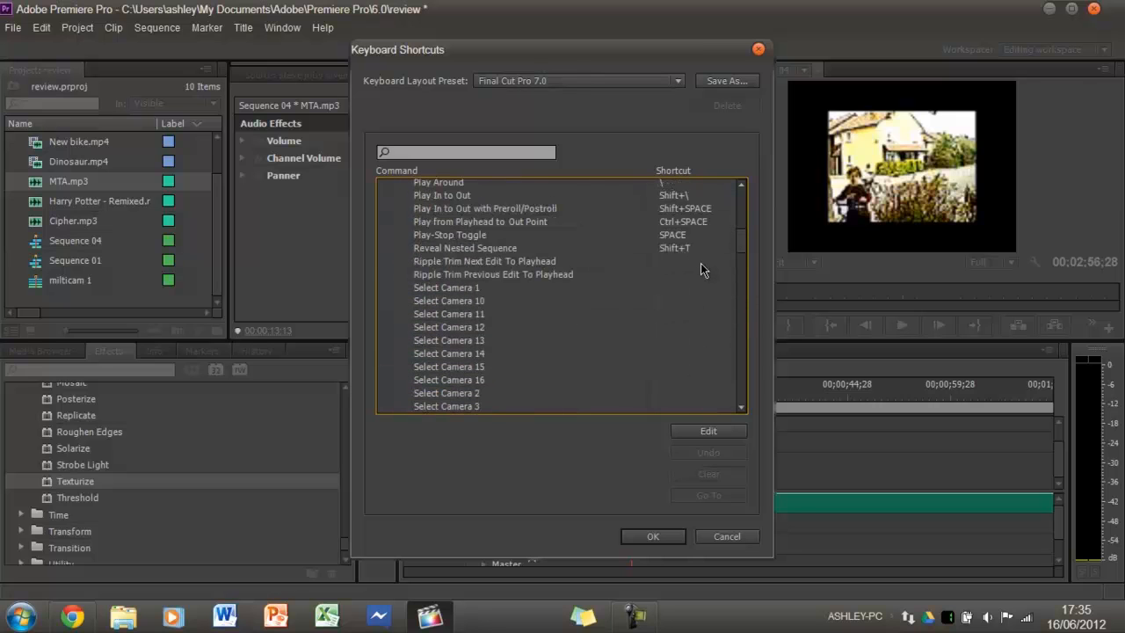
click(684, 314)
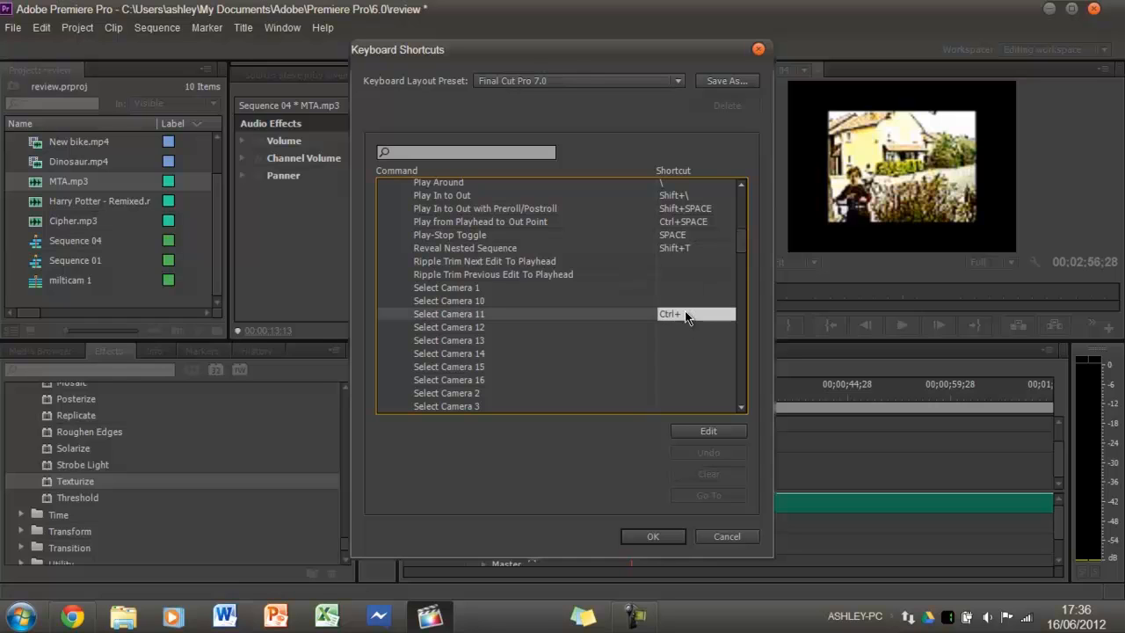
key(ctrl+alt+Tab)
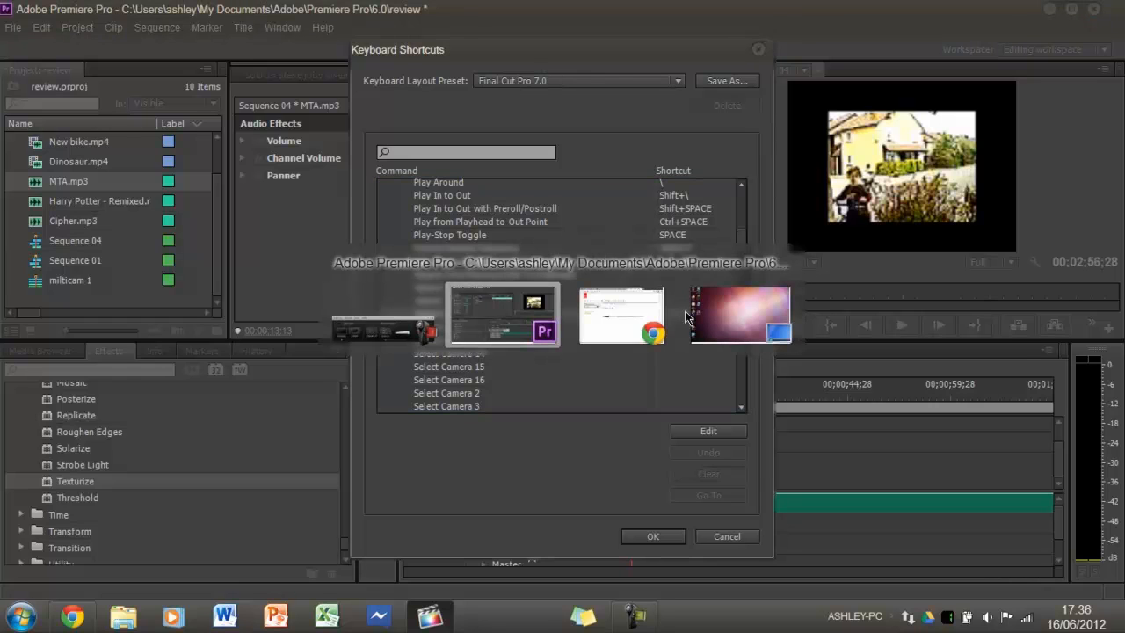
key(Return)
Step: Assign the shortcut Ctrl+W to Select Camera 1 and Alt+Q to Select Camera 13
click(686, 290)
key(ctrl)
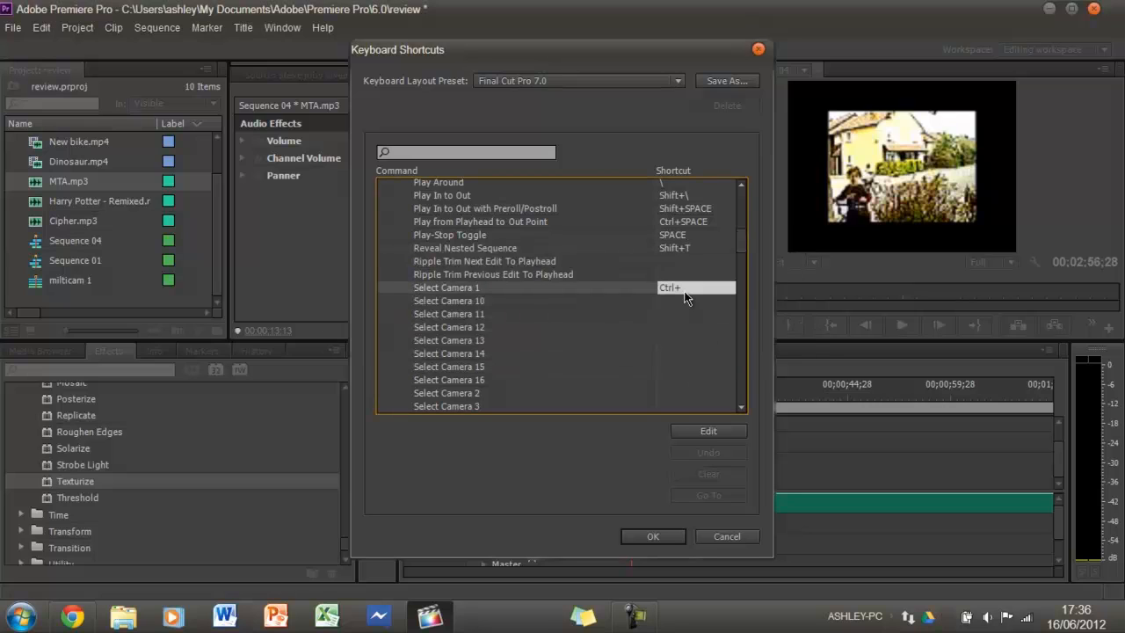
key(ctrl+w)
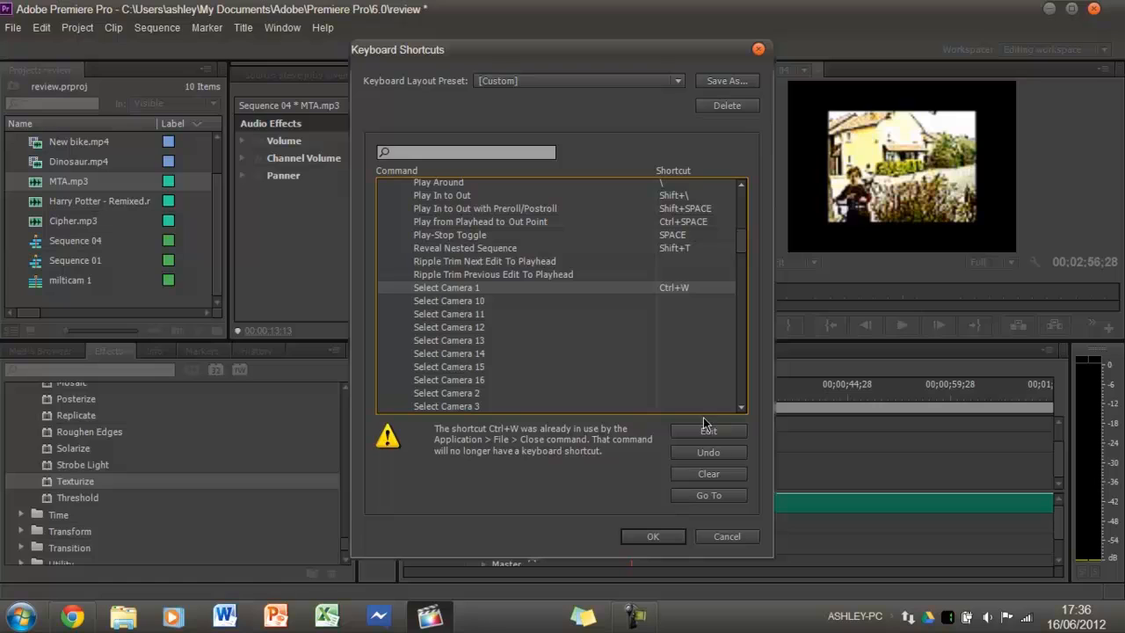
click(694, 344)
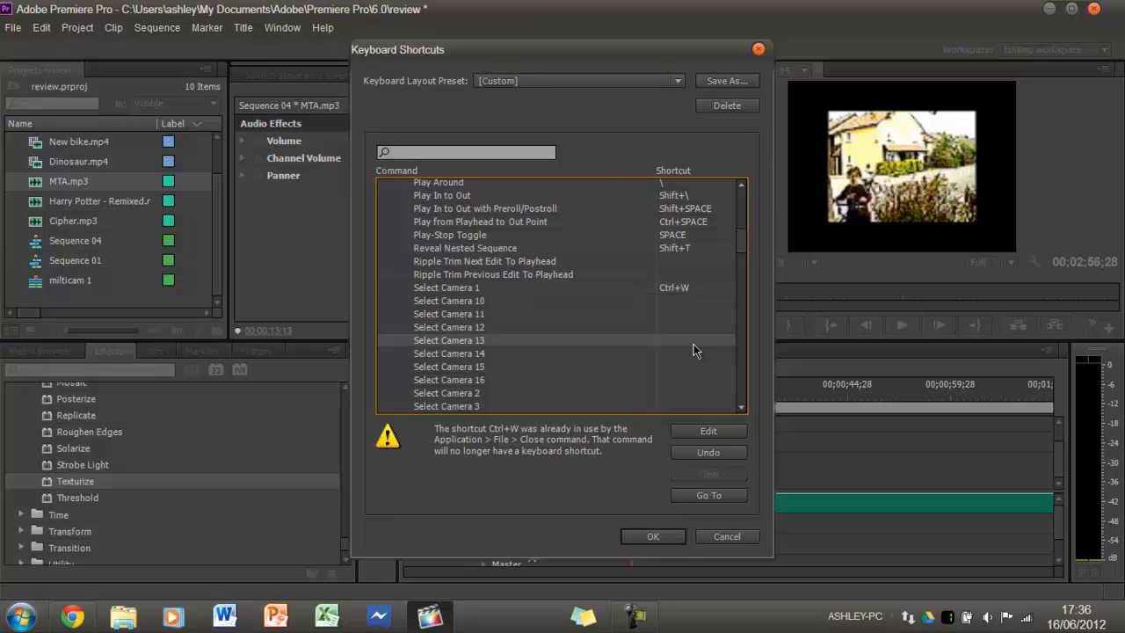
click(693, 344)
key(alt+q)
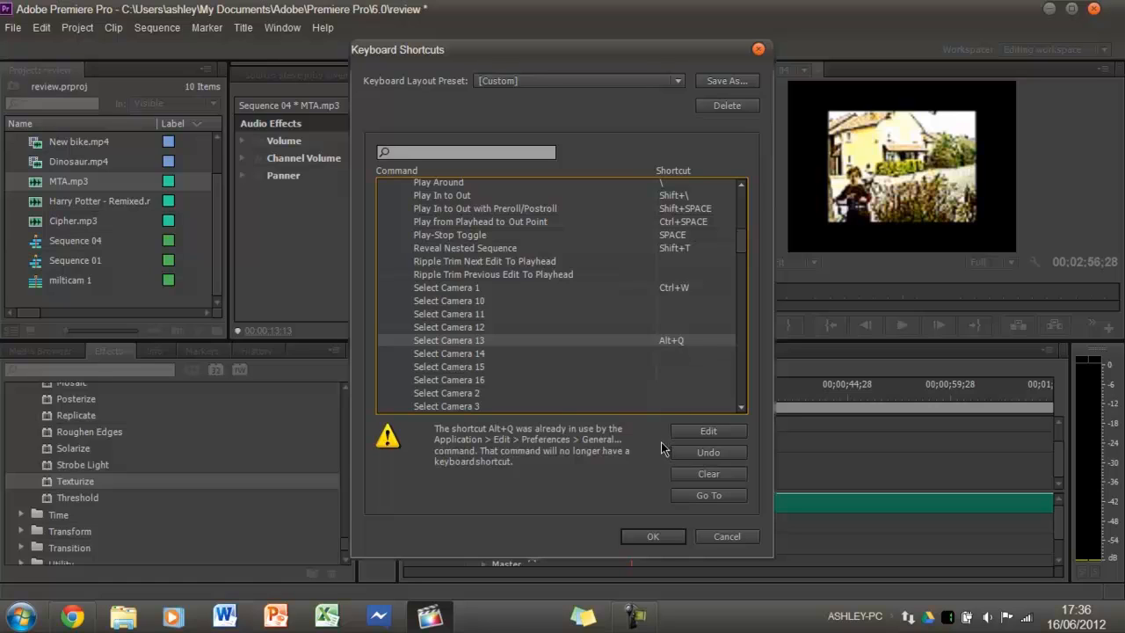
Step: Save the customised shortcuts as a keyboard layout preset named "random name that is very imaginitive"
click(717, 81)
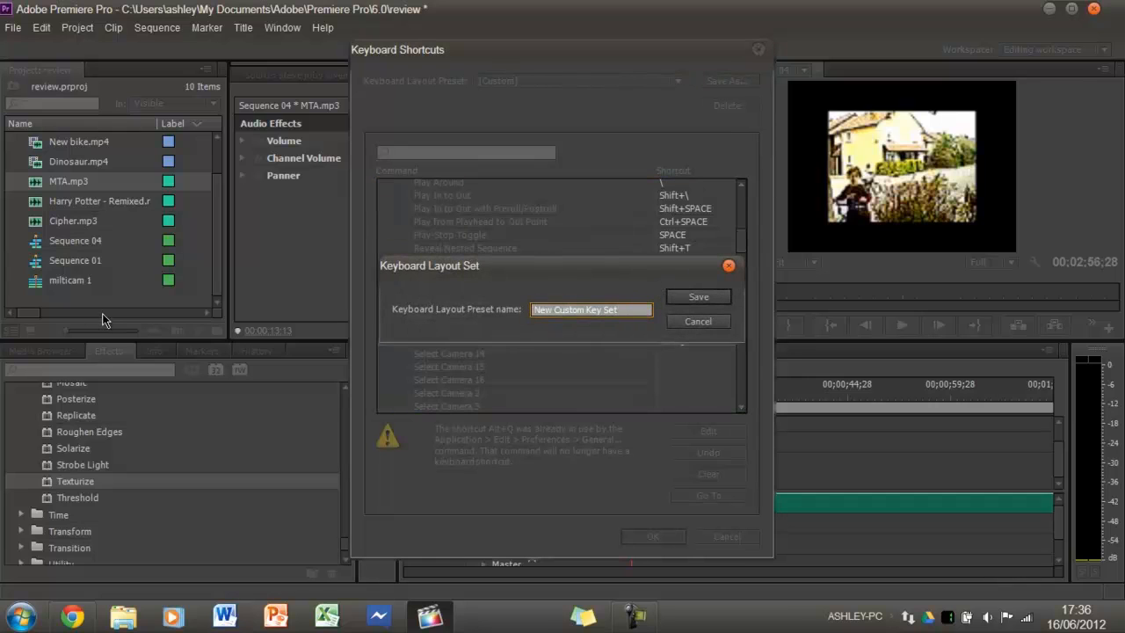
text(0r)
text(random)
text( name that is very imaginit)
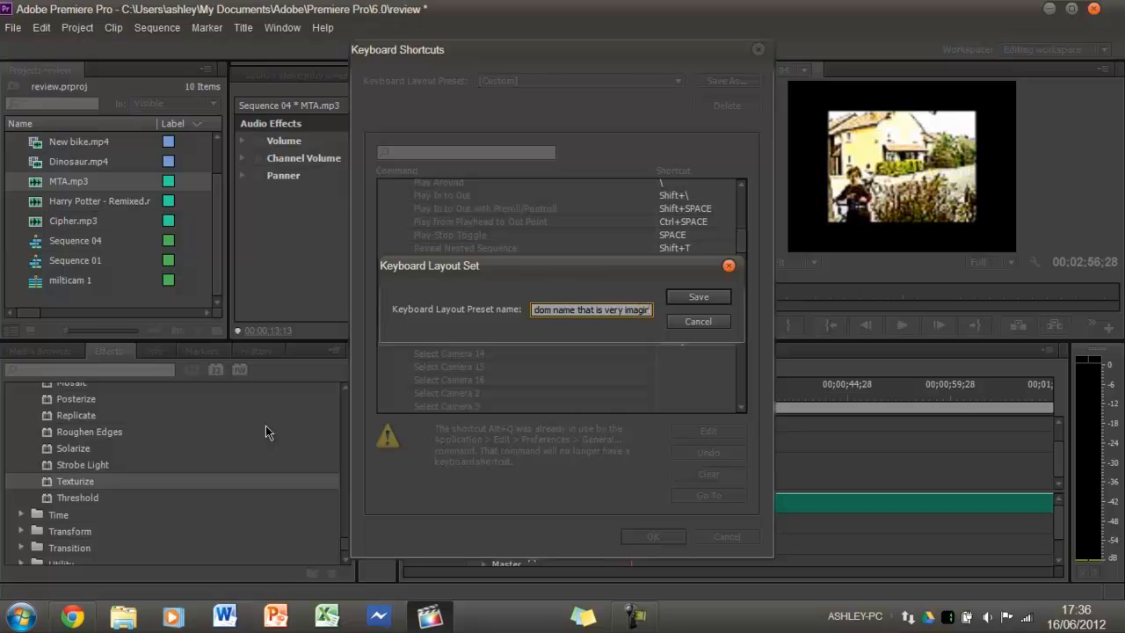
text(ive)
key(Return)
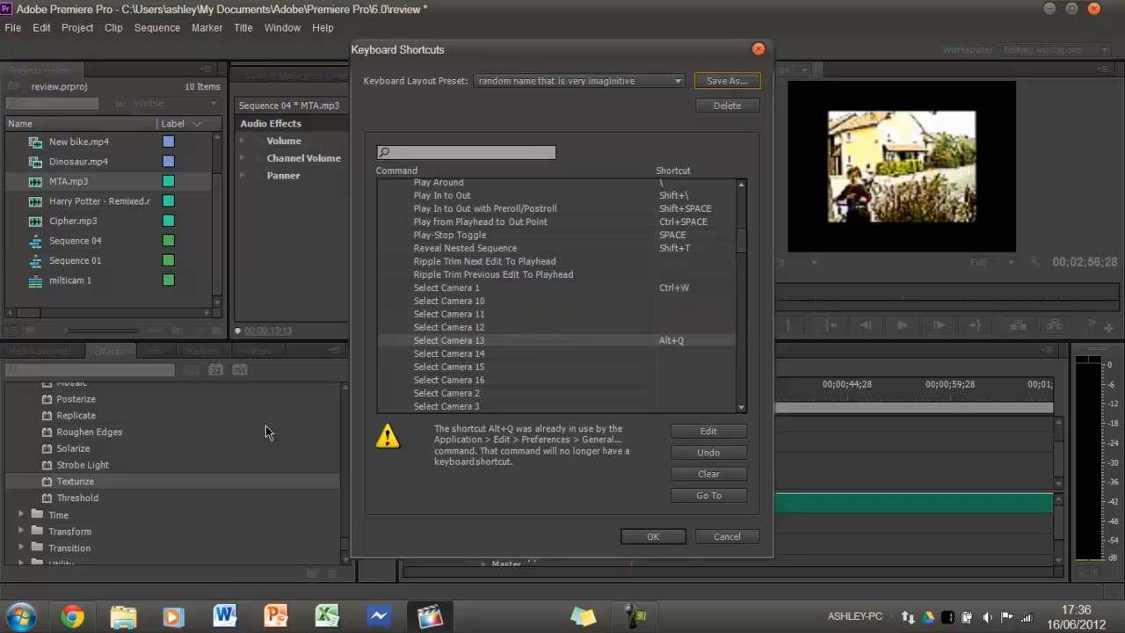
Step: Switch the keyboard layout preset back to Adobe Premiere Pro CS 6.0
click(679, 82)
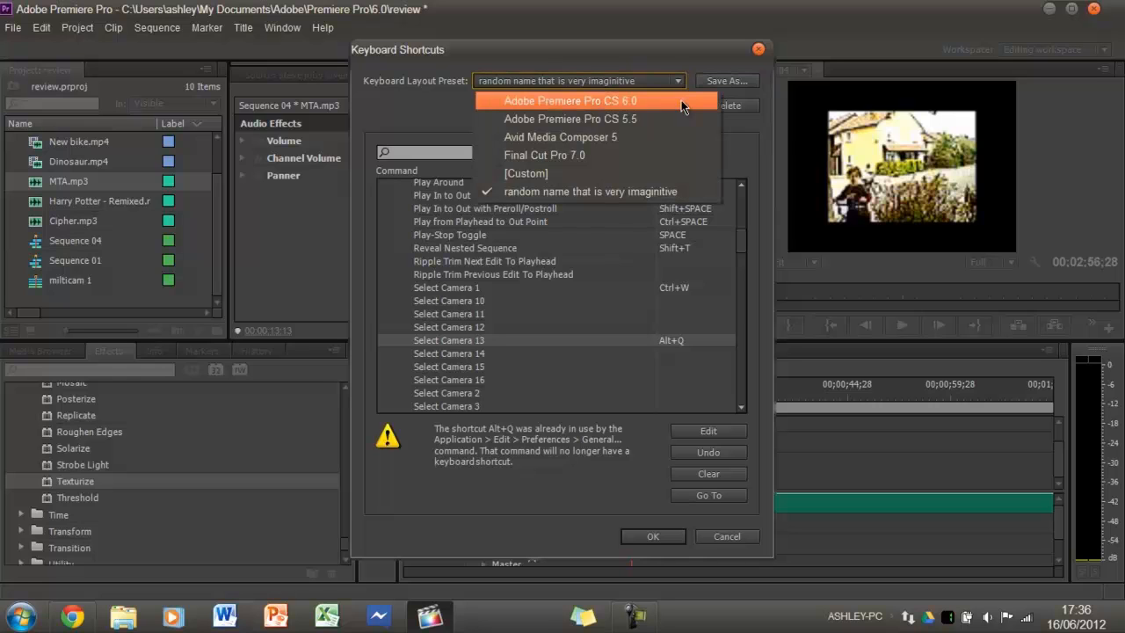
click(681, 105)
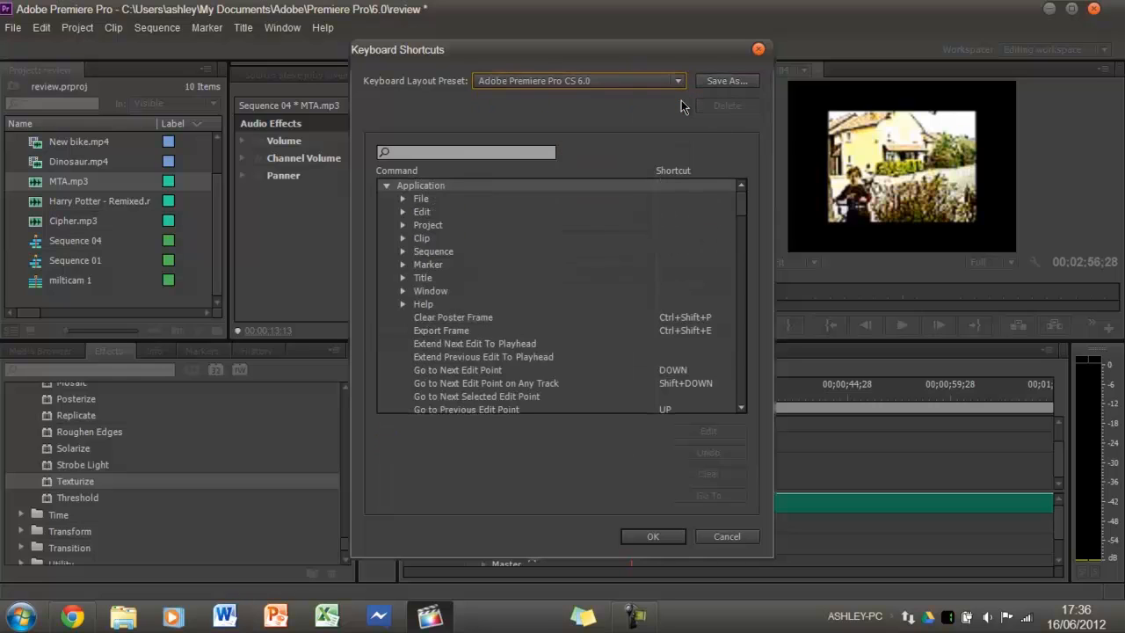
click(583, 397)
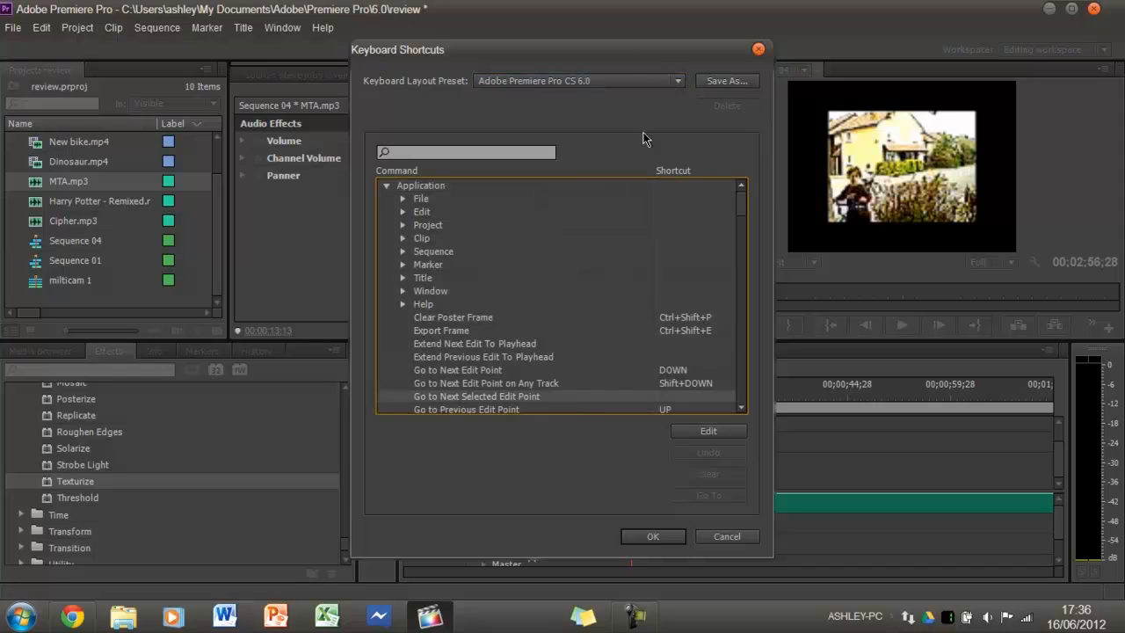
Step: Select the [Custom] keyboard layout preset and delete it, confirming the deletion
click(677, 84)
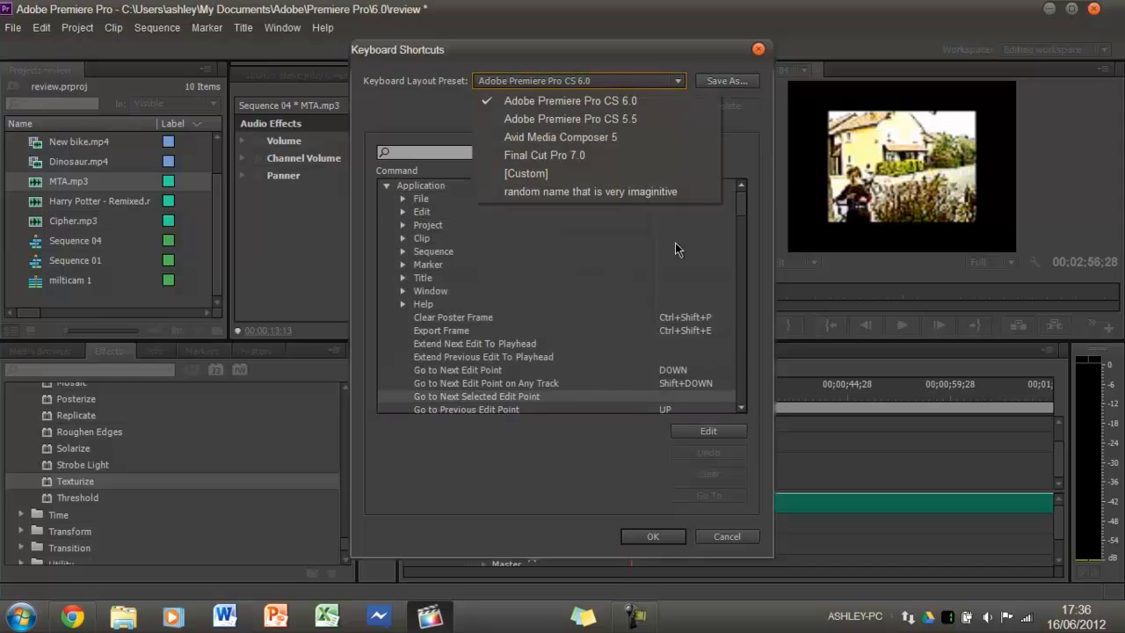
click(692, 173)
click(724, 105)
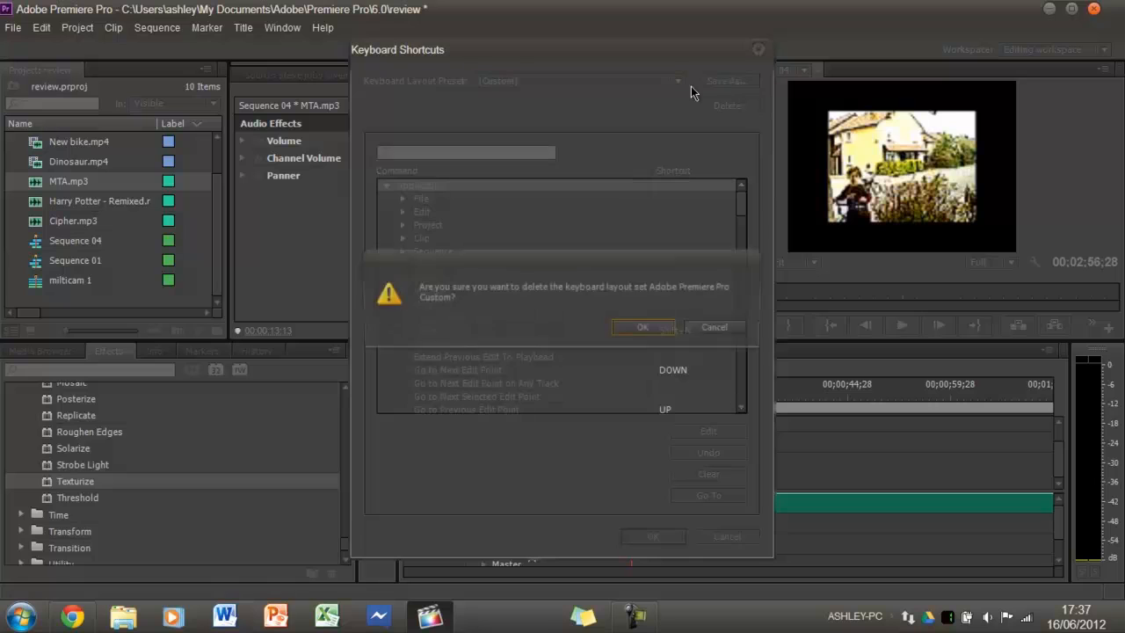
click(634, 330)
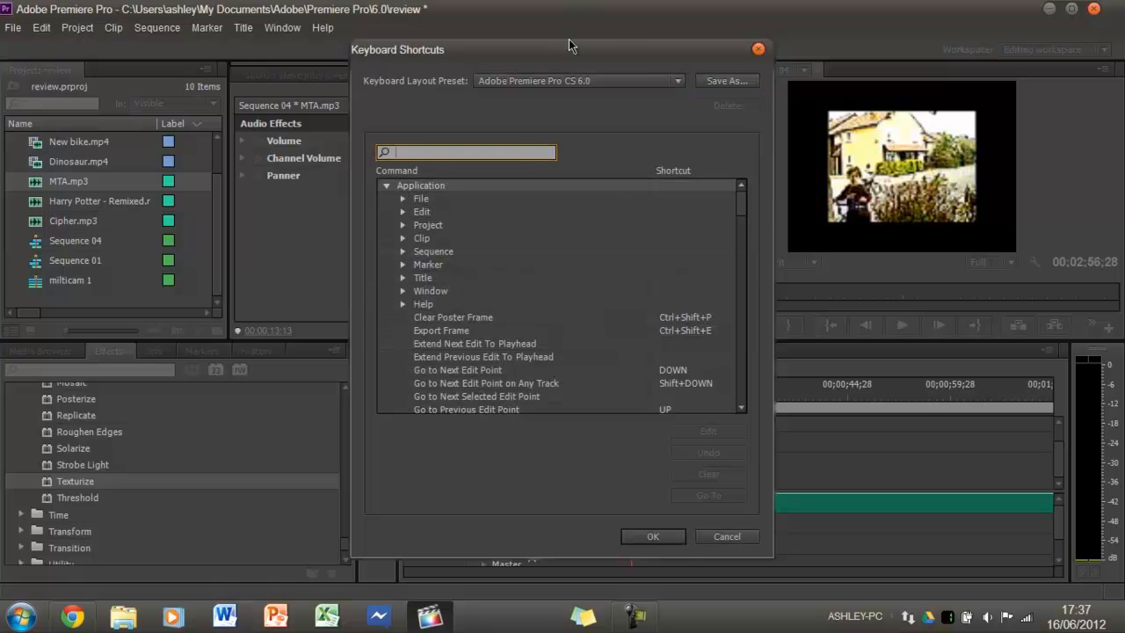
Step: Delete the keyboard layout preset "random name that is very imaginitive", confirm the deletion, and close the keyboard shortcuts dialog
click(571, 81)
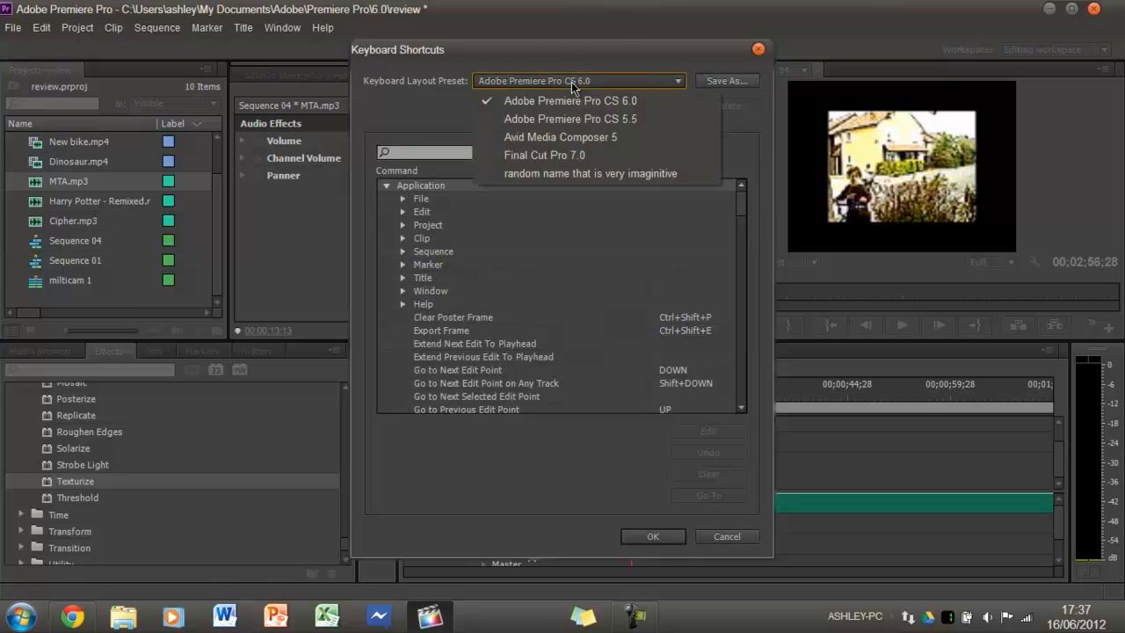
click(603, 175)
click(725, 107)
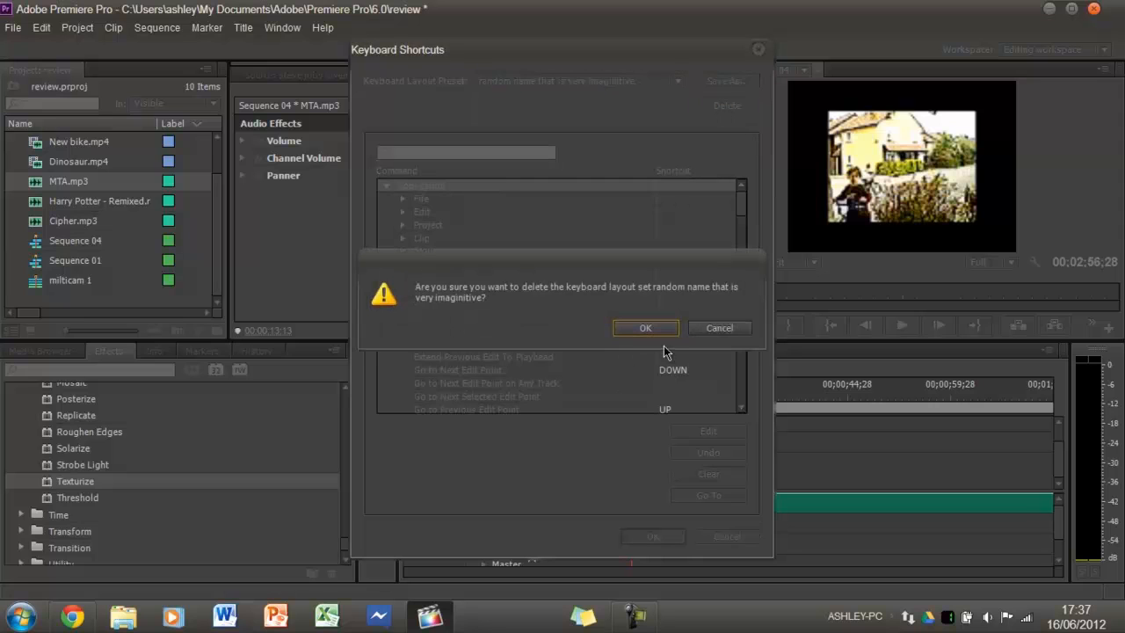
click(661, 328)
click(580, 81)
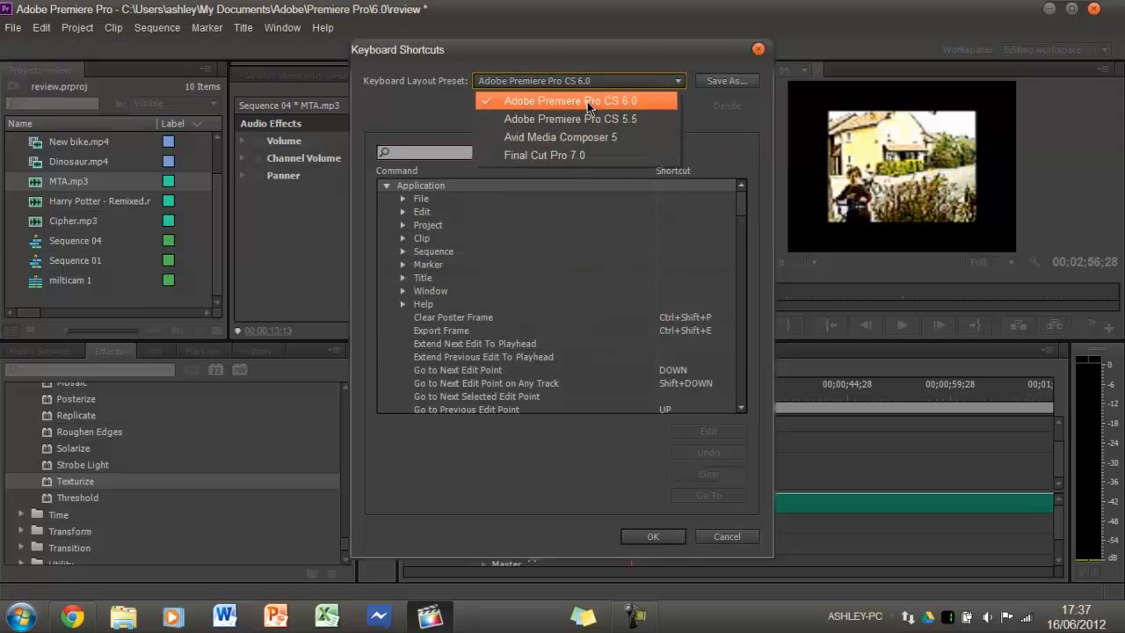
click(749, 144)
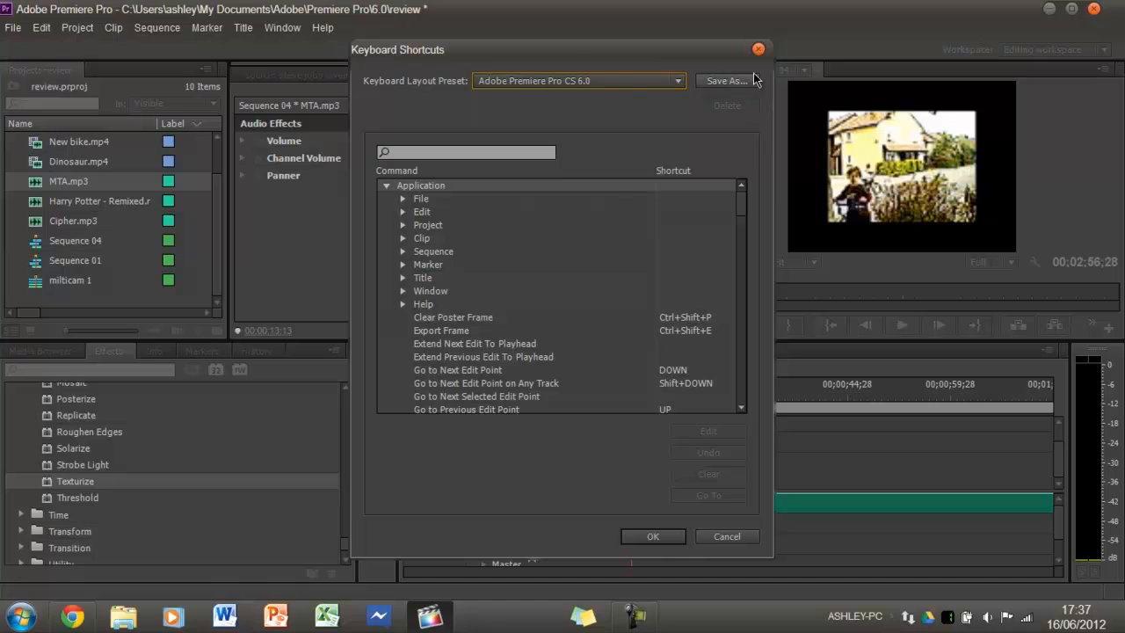
click(679, 539)
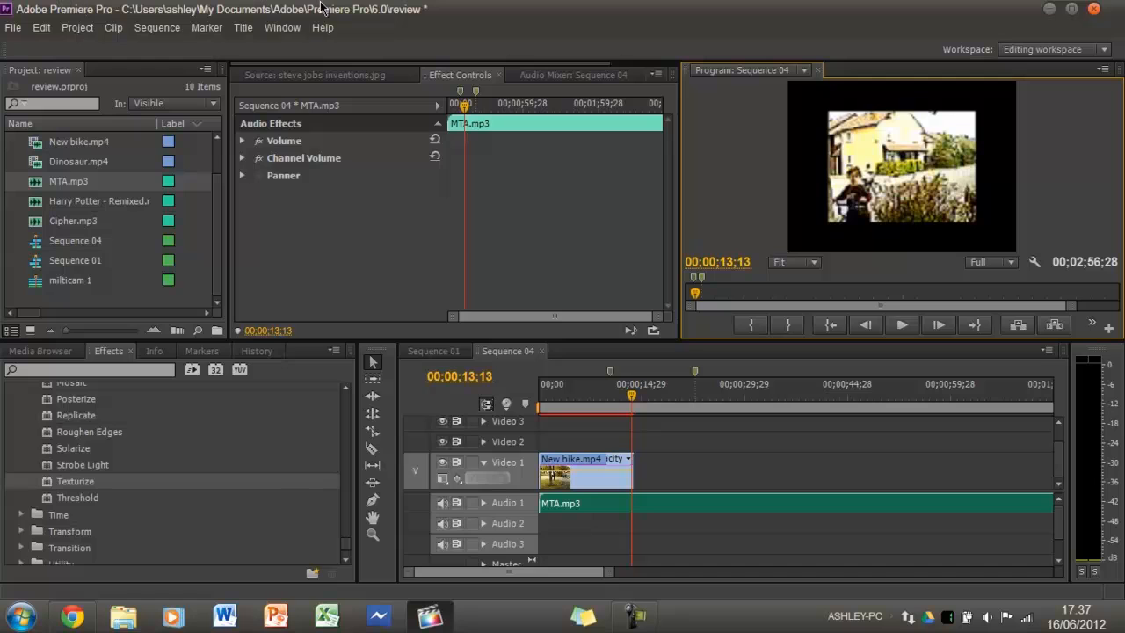
Step: Show the Metalogging workspace layout and switch from it to the Effects workspace
click(282, 27)
mouse_move(307, 50)
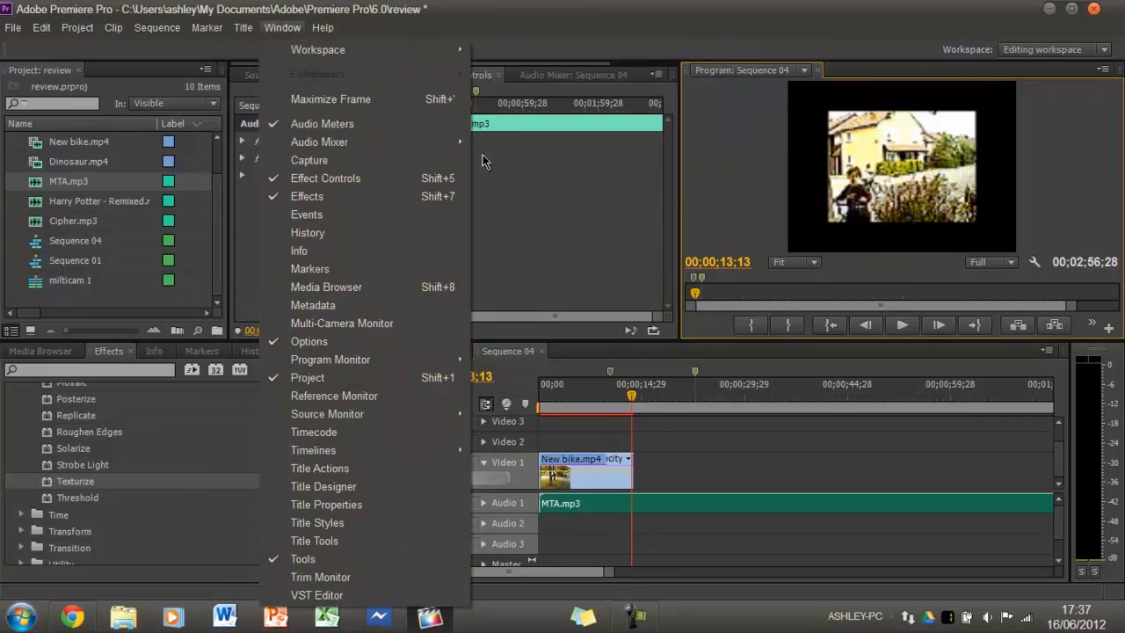
mouse_move(398, 51)
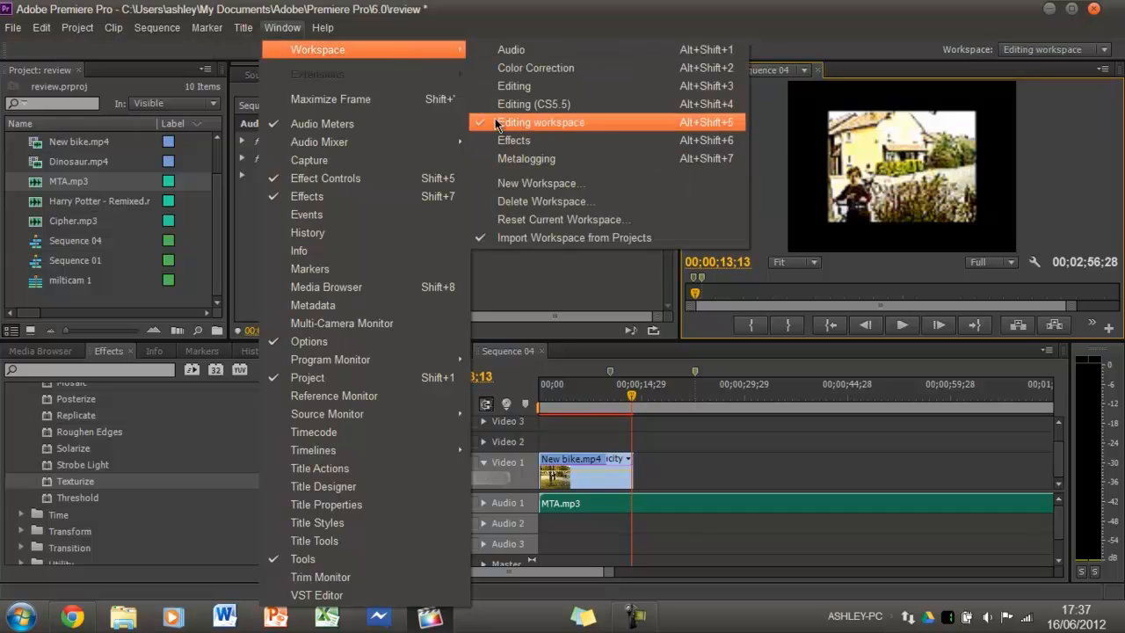
click(612, 157)
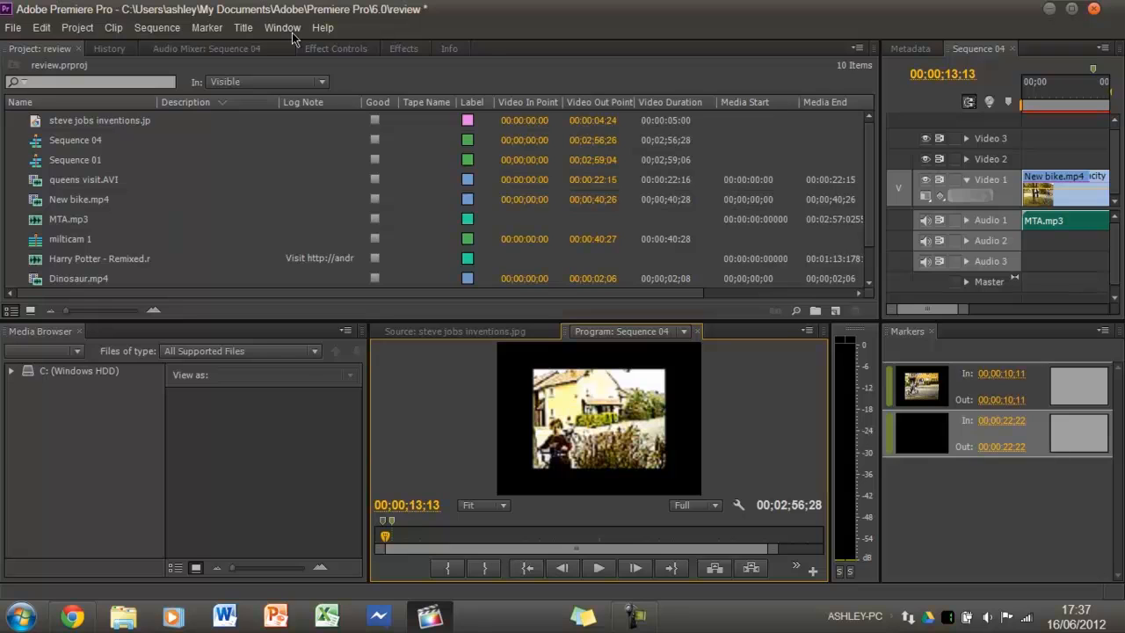
click(292, 33)
click(620, 138)
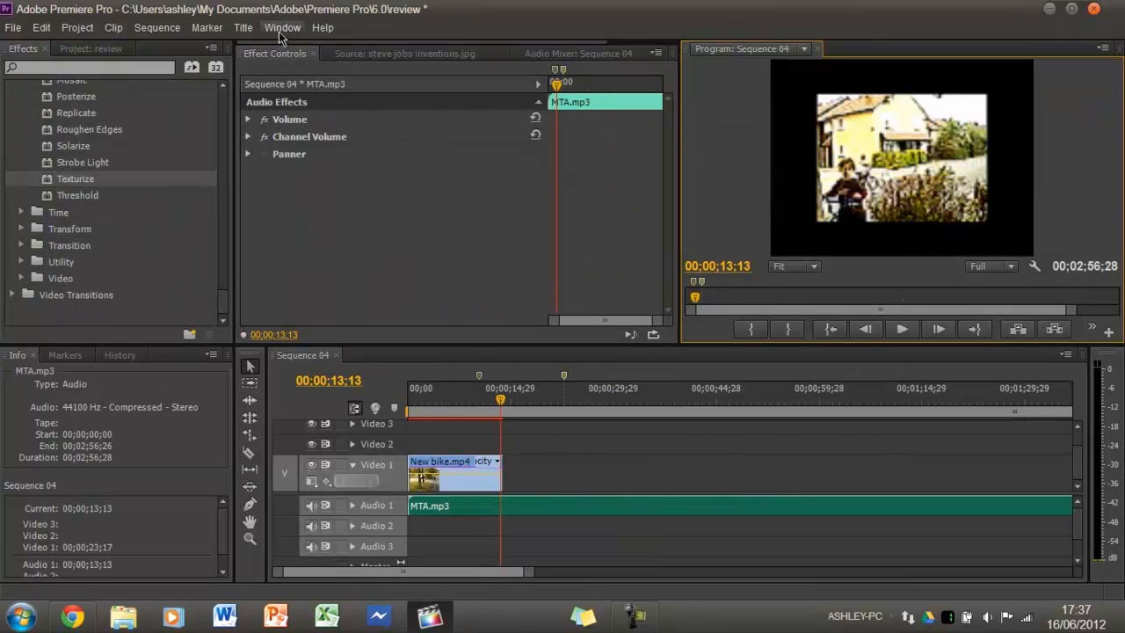
Step: Show the Editing (CS5.5) workspace layout and switch from it to the Editing workspace
click(281, 29)
mouse_move(305, 47)
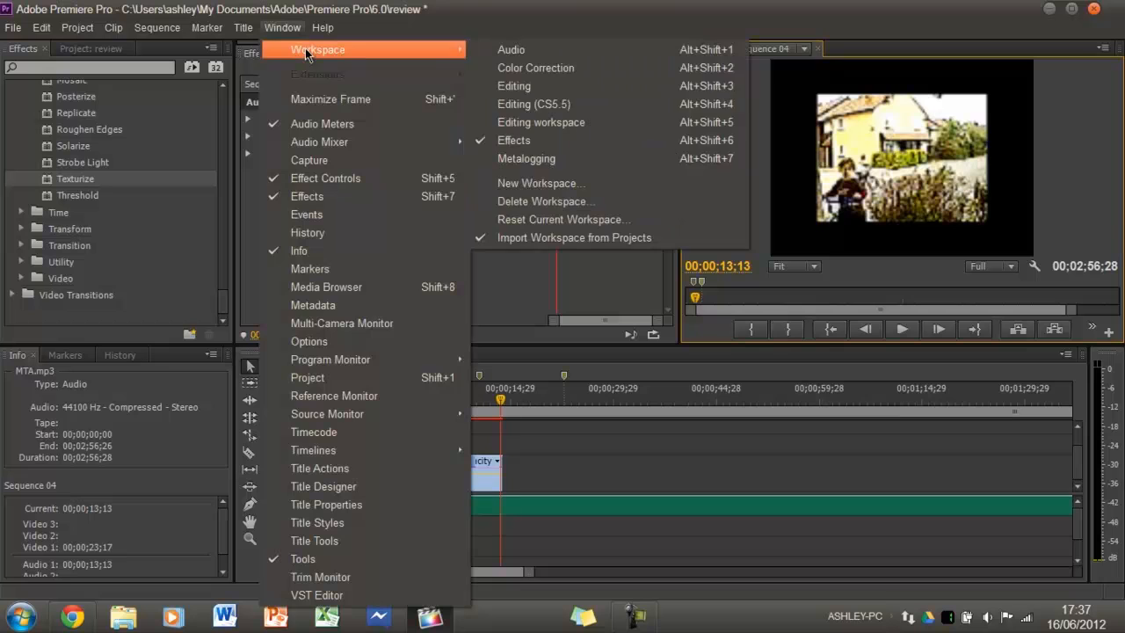
click(593, 107)
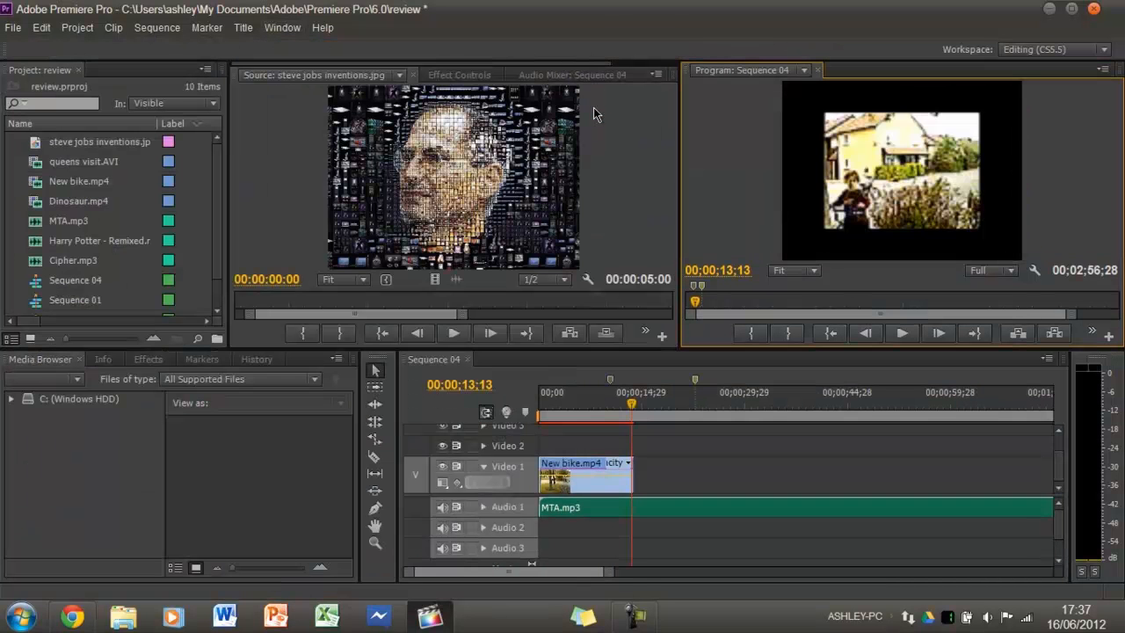
click(266, 29)
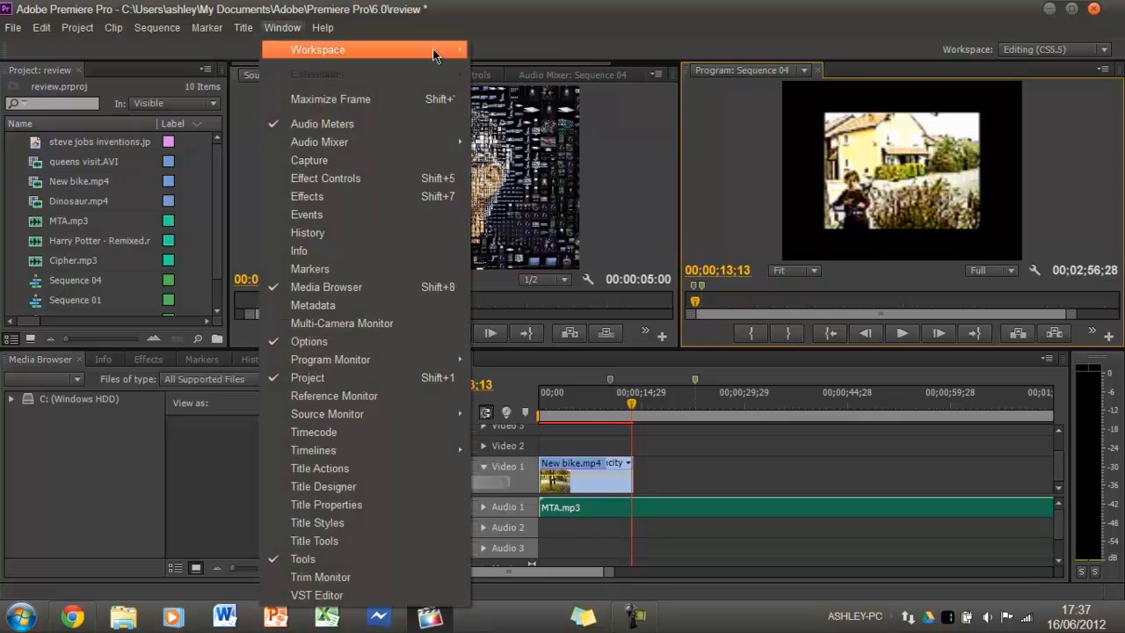
mouse_move(432, 48)
click(567, 102)
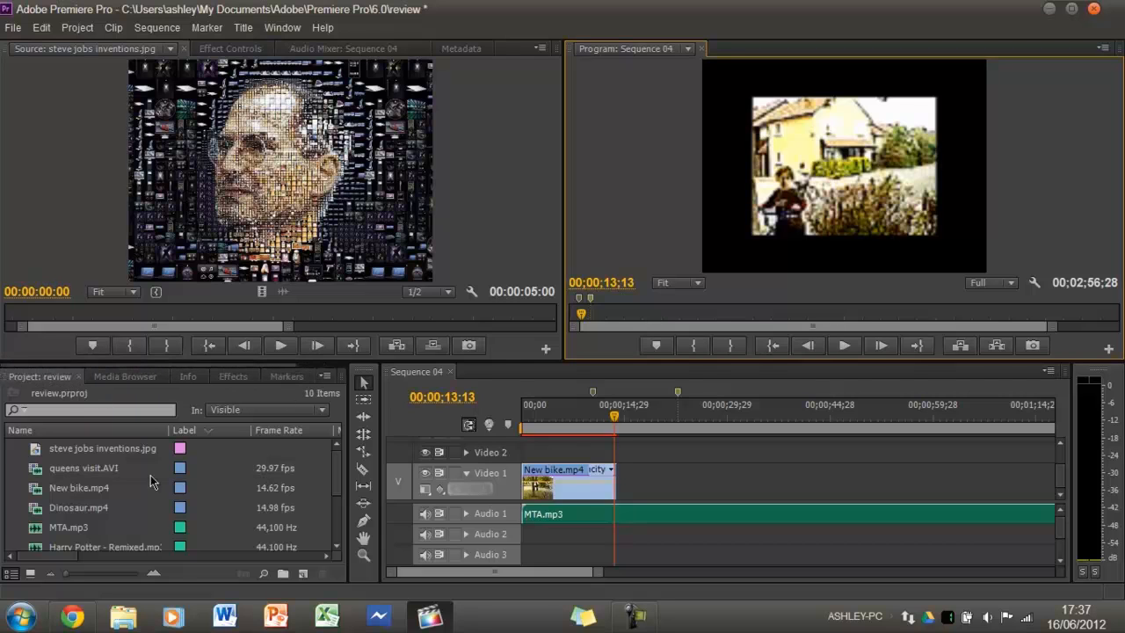
Step: Look through the Project, Media Browser, Info, Effects and Markers panels of the Editing workspace, ending on the Project panel
scroll(141, 479, down, 1)
scroll(156, 501, up, 1)
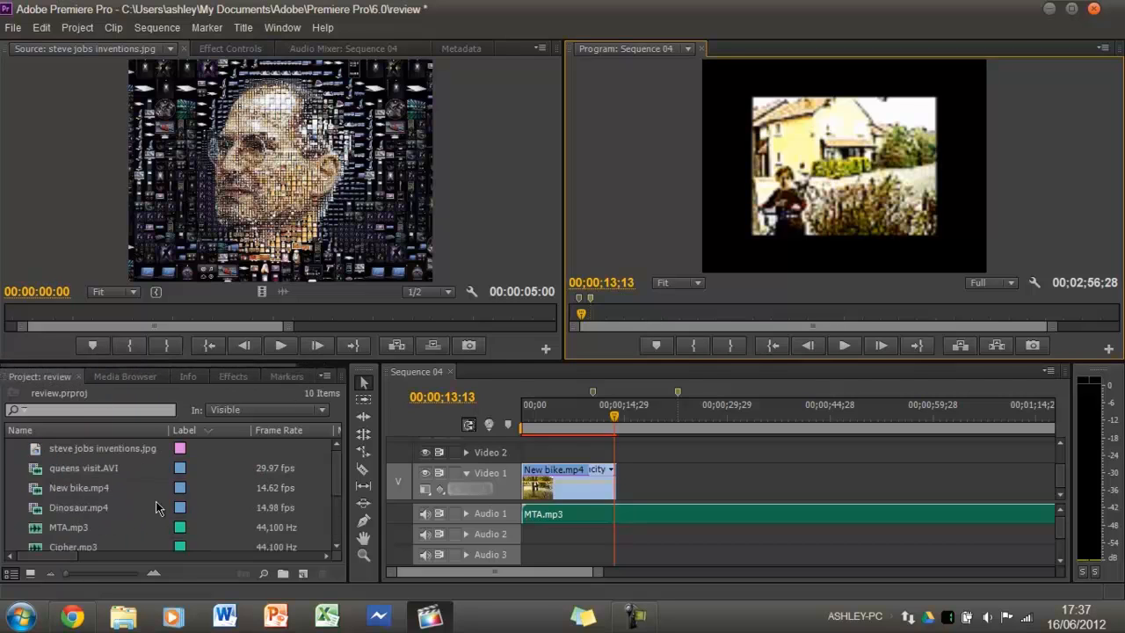
click(140, 376)
click(184, 377)
click(233, 376)
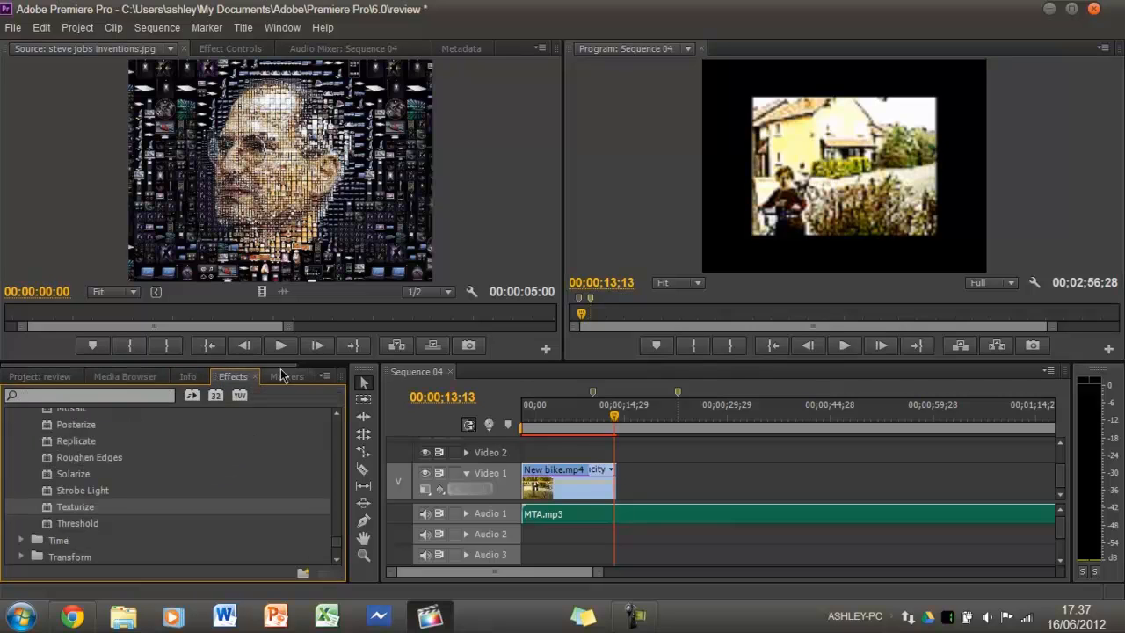
click(286, 376)
click(39, 377)
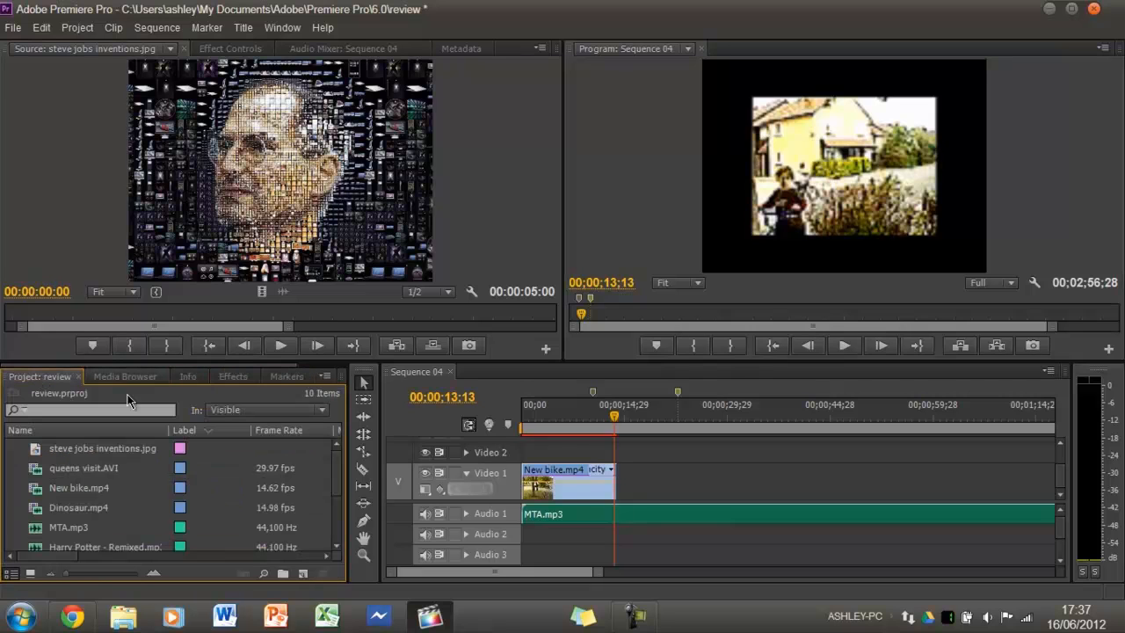
Step: Examine the list of past edits in the History panel from its start to its latest entry
click(284, 375)
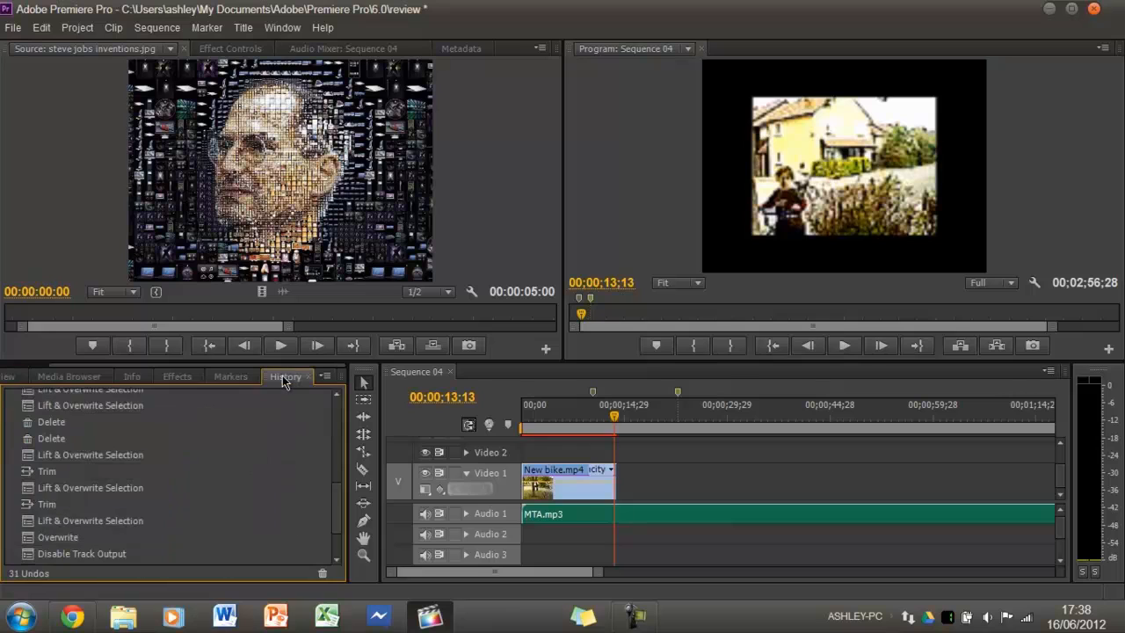
scroll(168, 513, up, 3)
scroll(167, 513, up, 3)
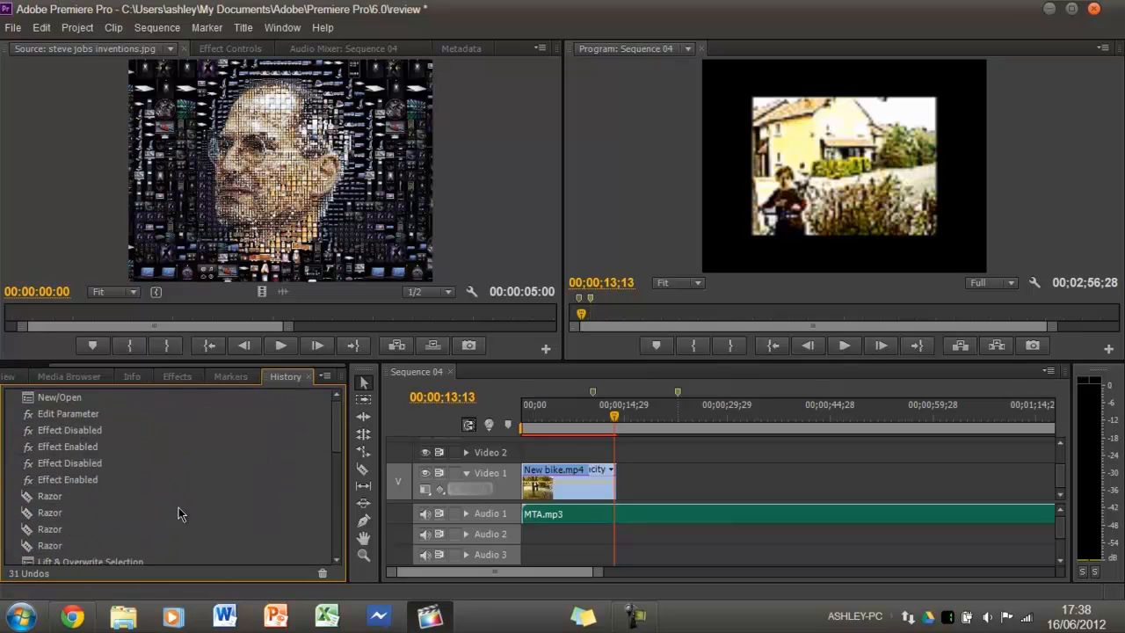
scroll(136, 448, down, 5)
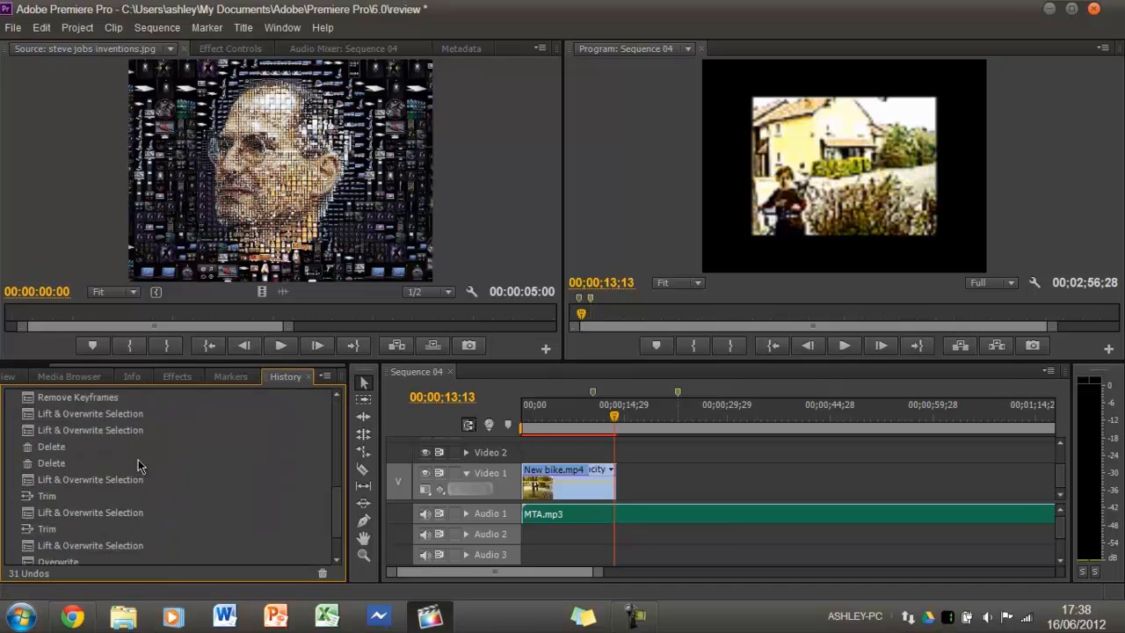
scroll(136, 475, down, 2)
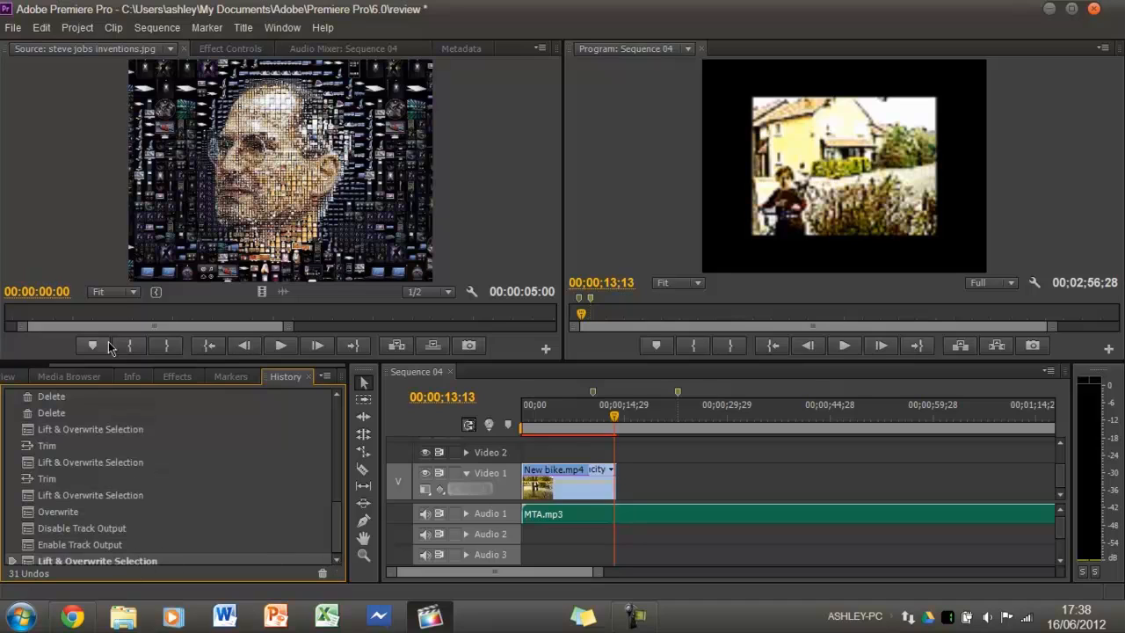
scroll(94, 369, up, 3)
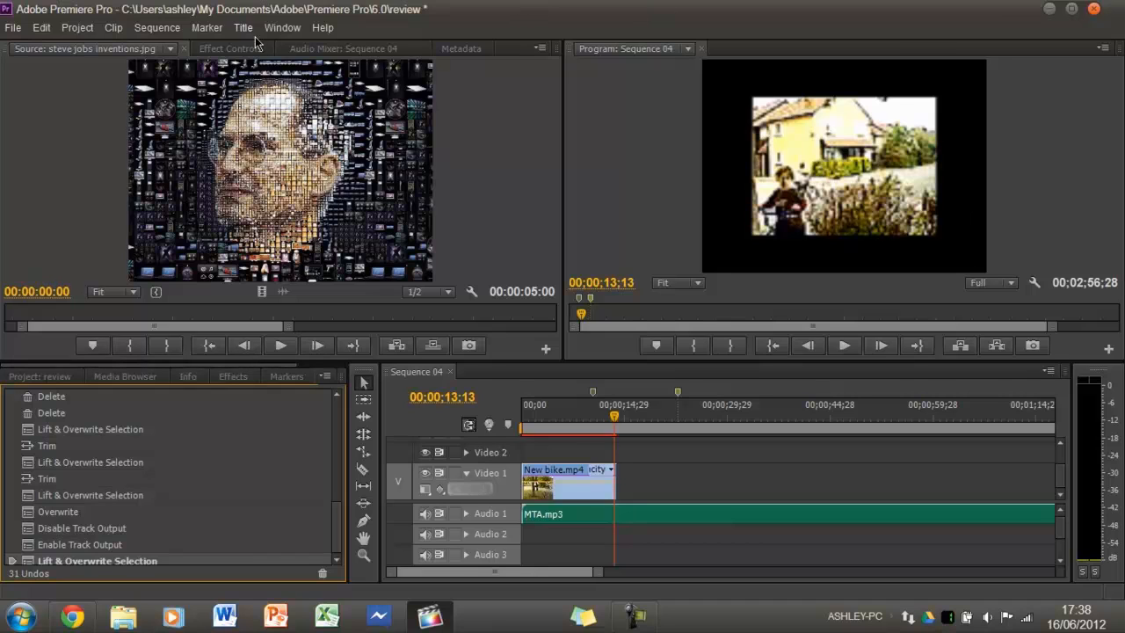
Step: Switch the layout to the Color Correction workspace
click(293, 26)
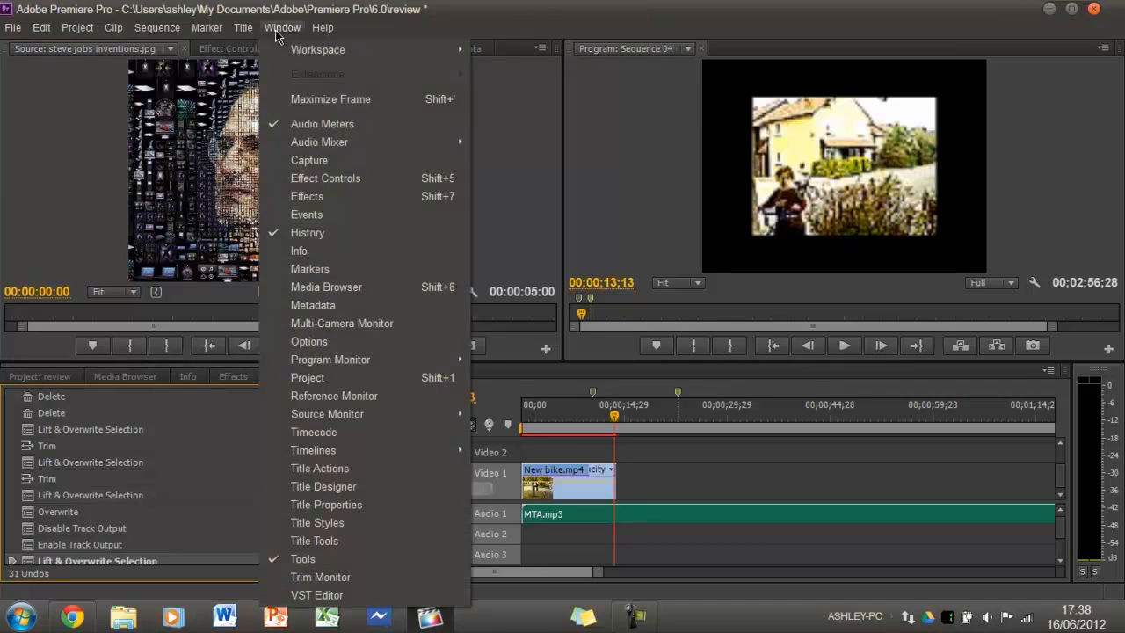
mouse_move(376, 49)
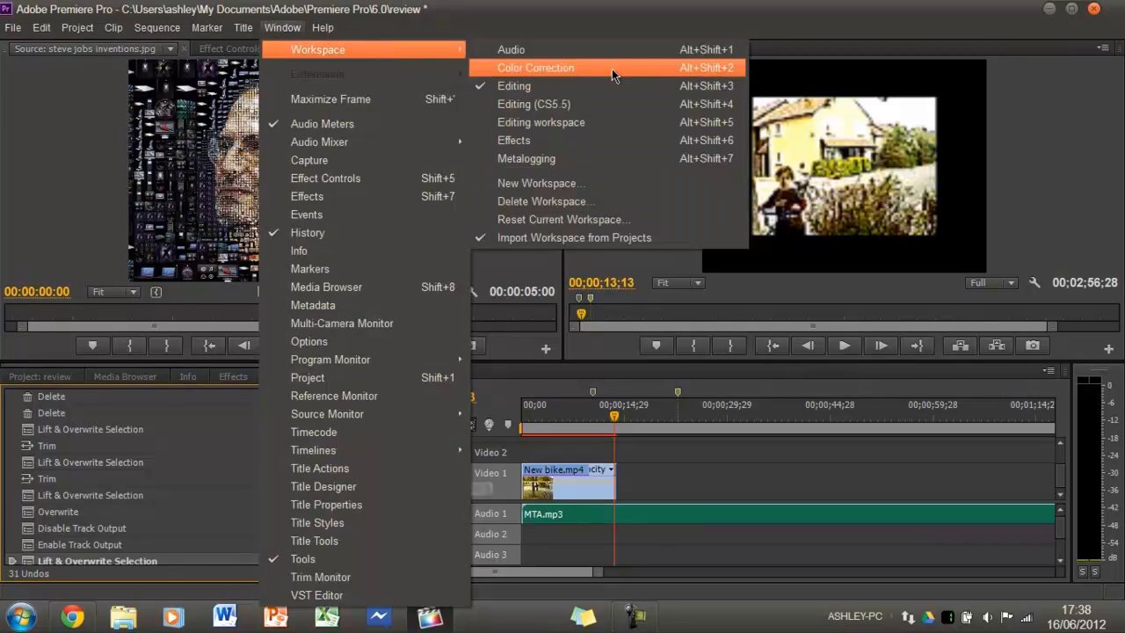
click(612, 69)
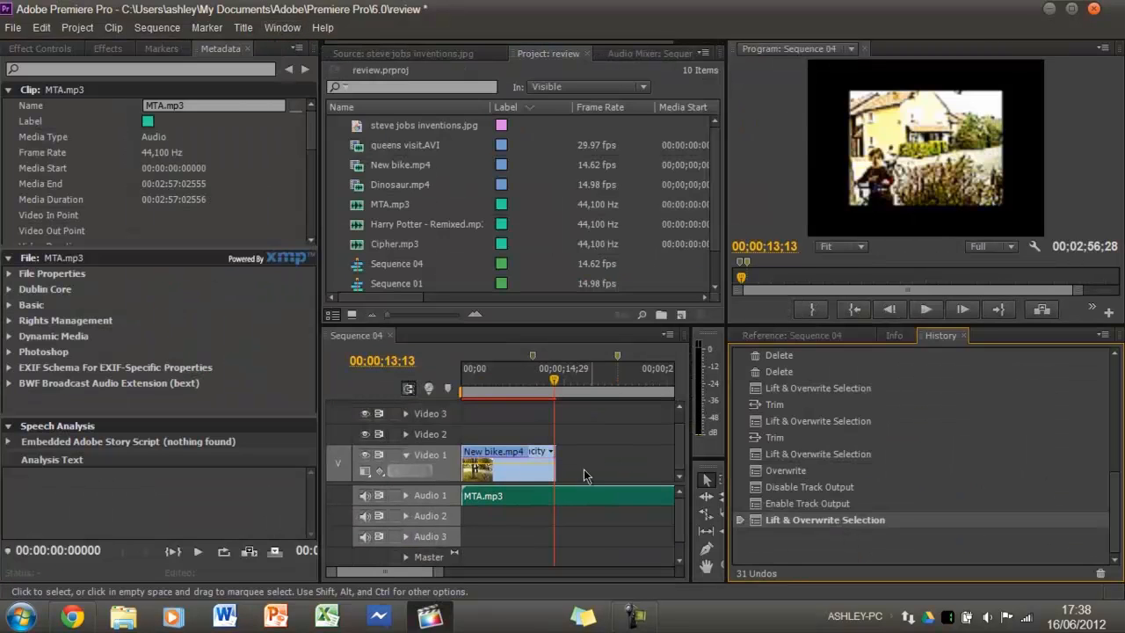
Step: Switch the layout to the Audio workspace
click(298, 32)
mouse_move(312, 50)
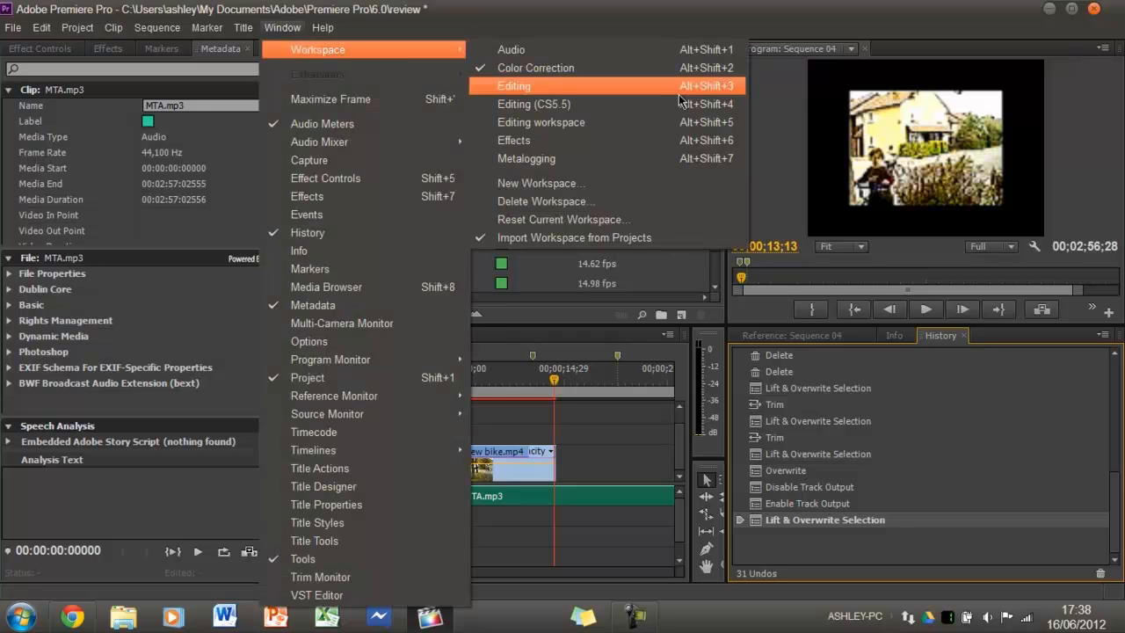
click(667, 50)
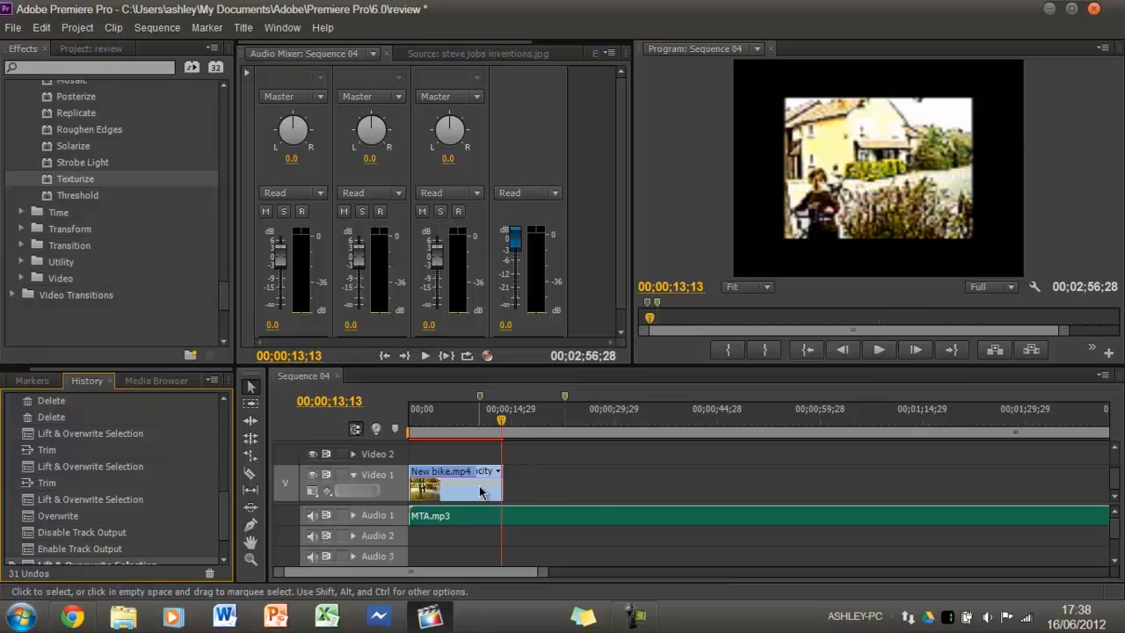
Step: Move the playhead to the Sequence 04 marker at 00;00;10;11, try to delete that marker, and undo the deletion
click(502, 424)
drag(502, 428, 507, 424)
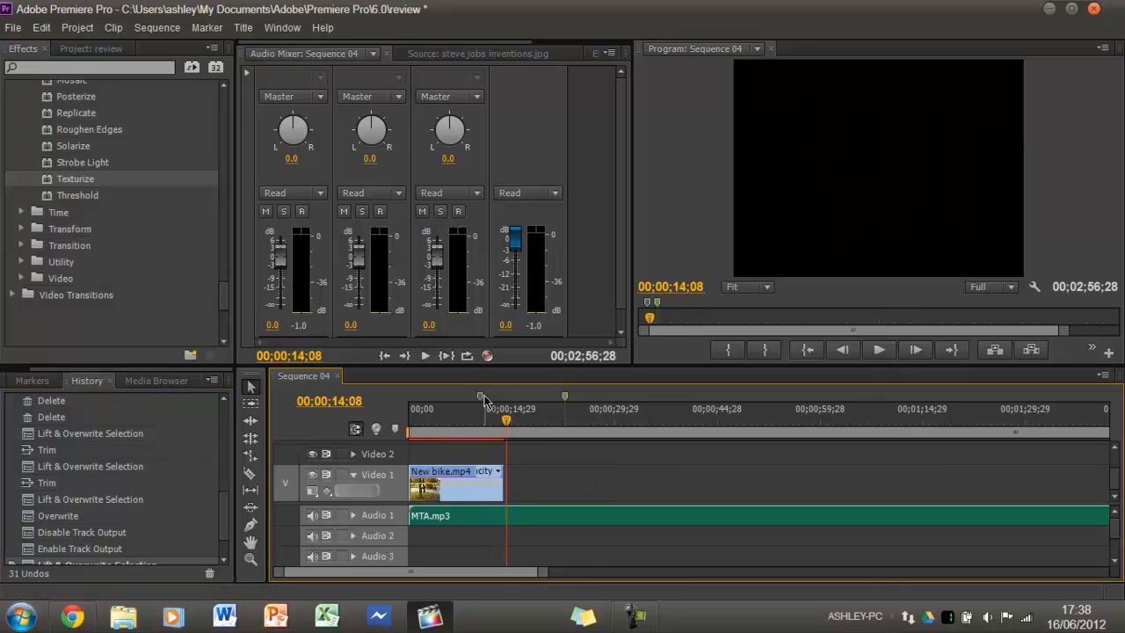
click(481, 398)
key(Delete)
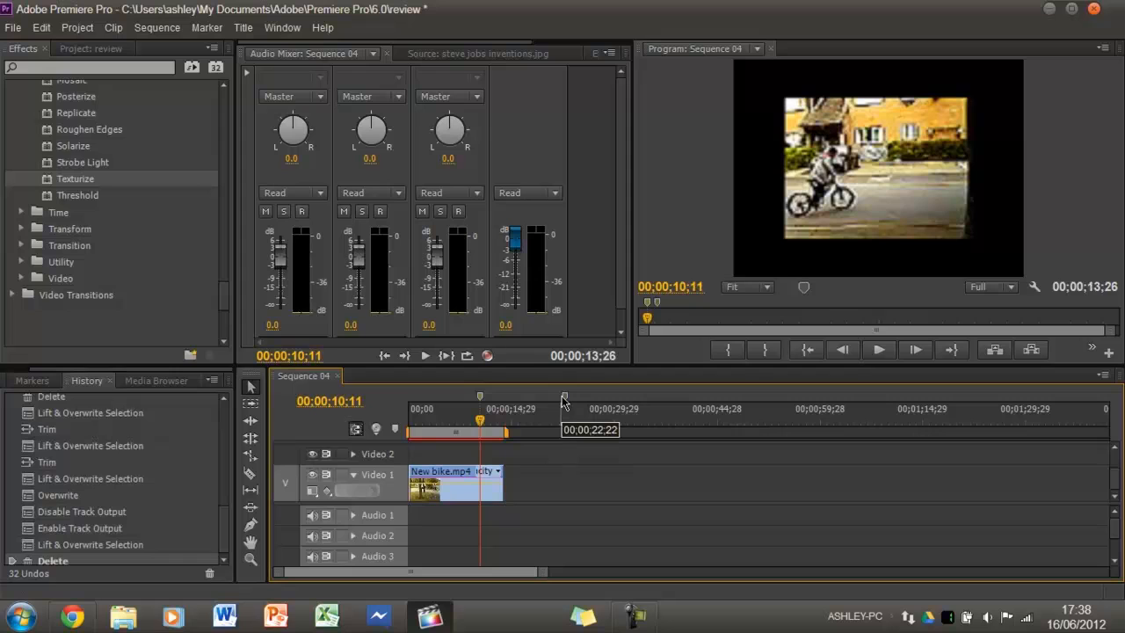
key(ctrl+z)
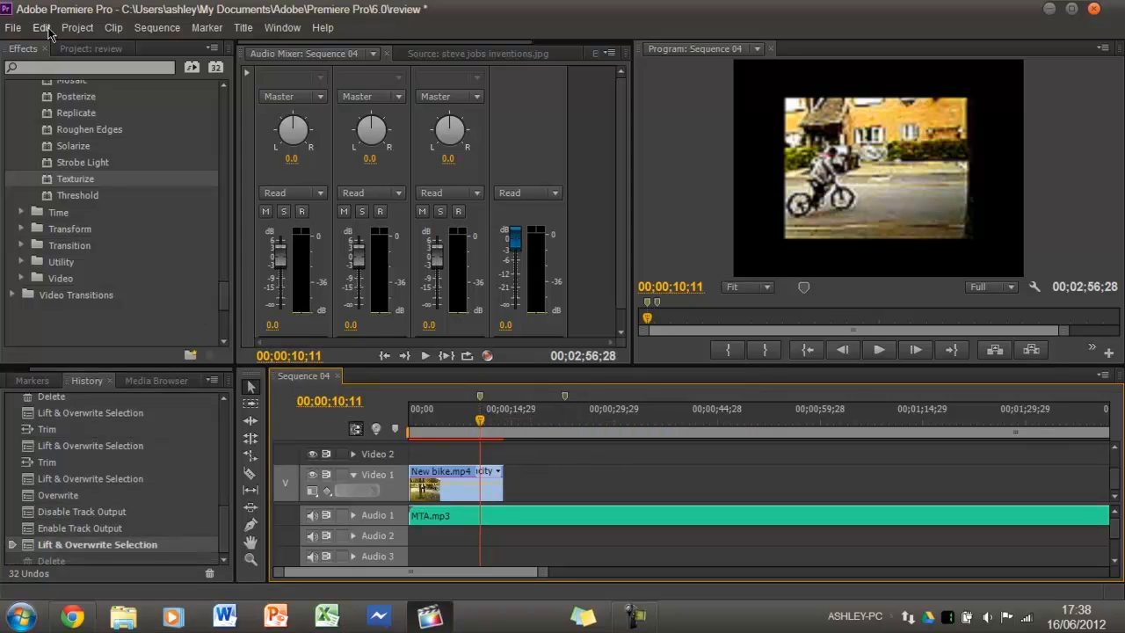
Step: Show the project's media list and open Sequence 01 in the timeline
scroll(50, 383, up, 3)
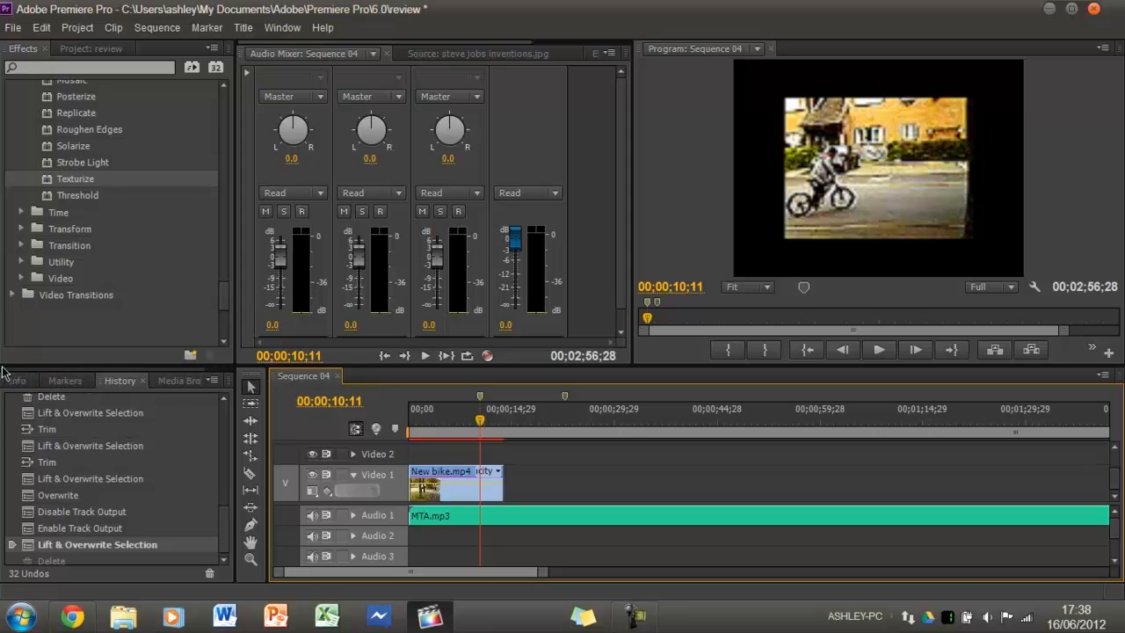
click(95, 49)
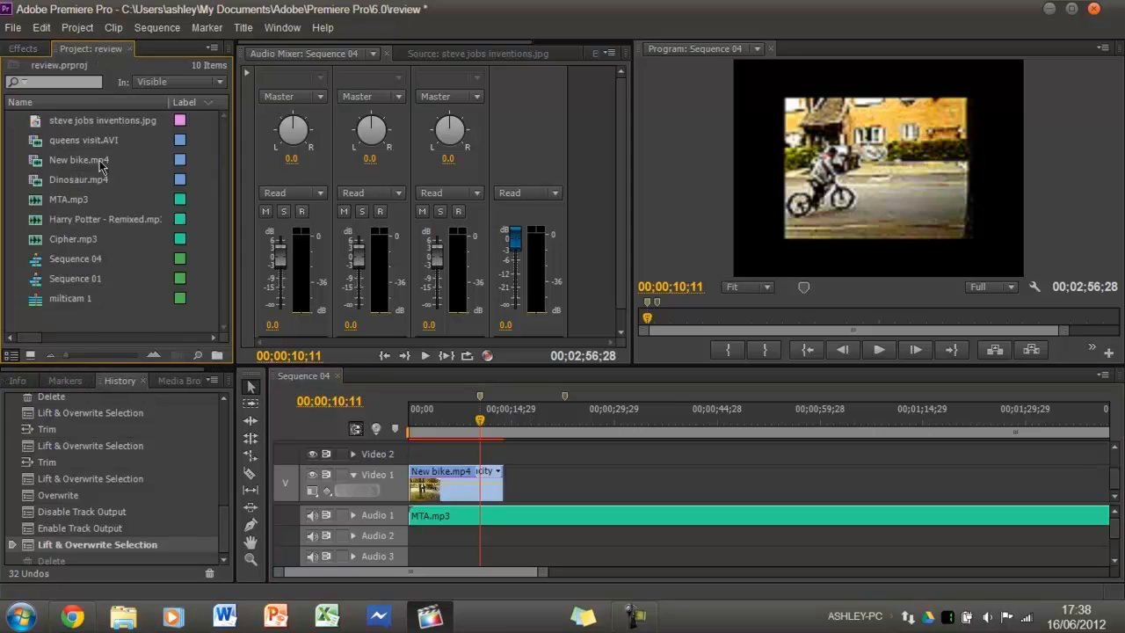
double_click(95, 279)
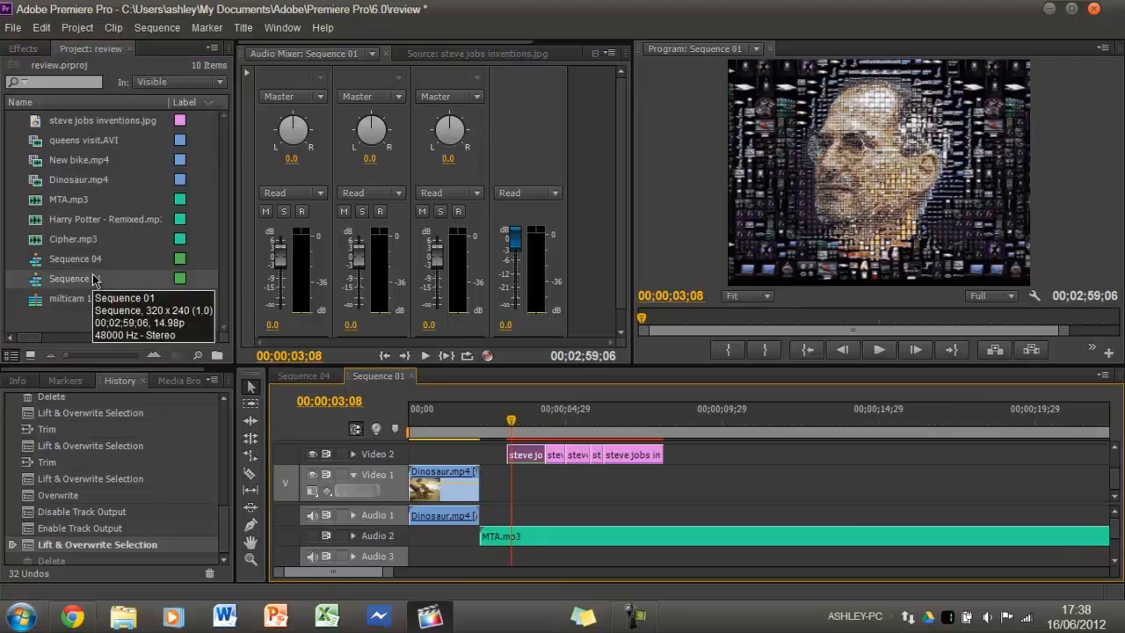
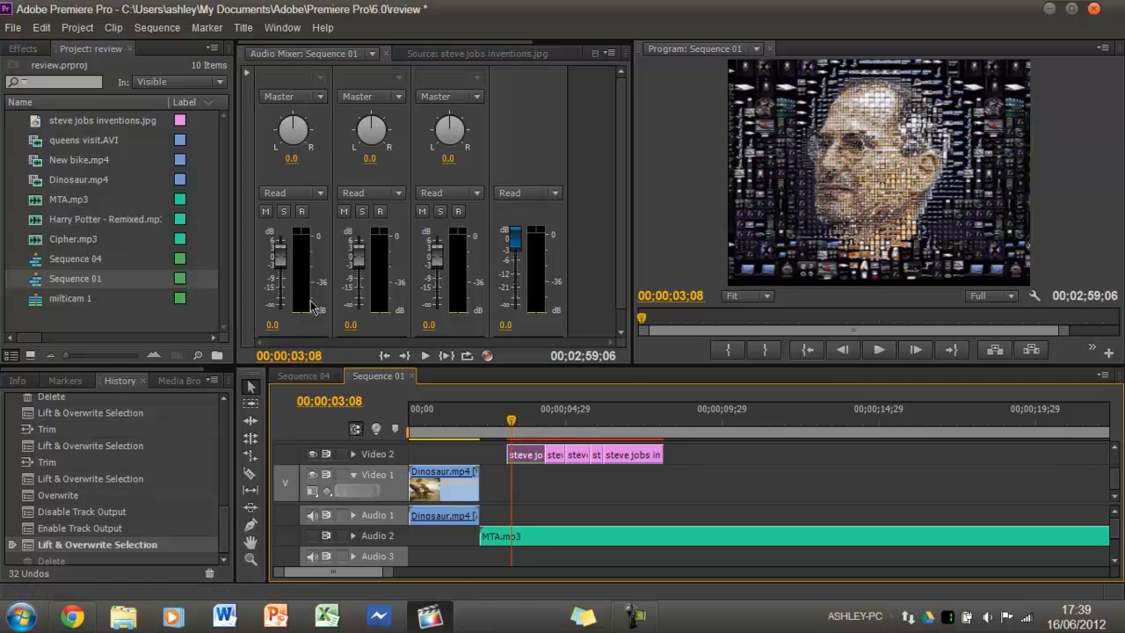
Step: Try to arm the Audio 3 track for recording in the Sequence 01 audio mixer
mouse_move(1114, 527)
mouse_down()
mouse_move(1115, 539)
mouse_move(1115, 528)
mouse_up()
drag(424, 550, 393, 536)
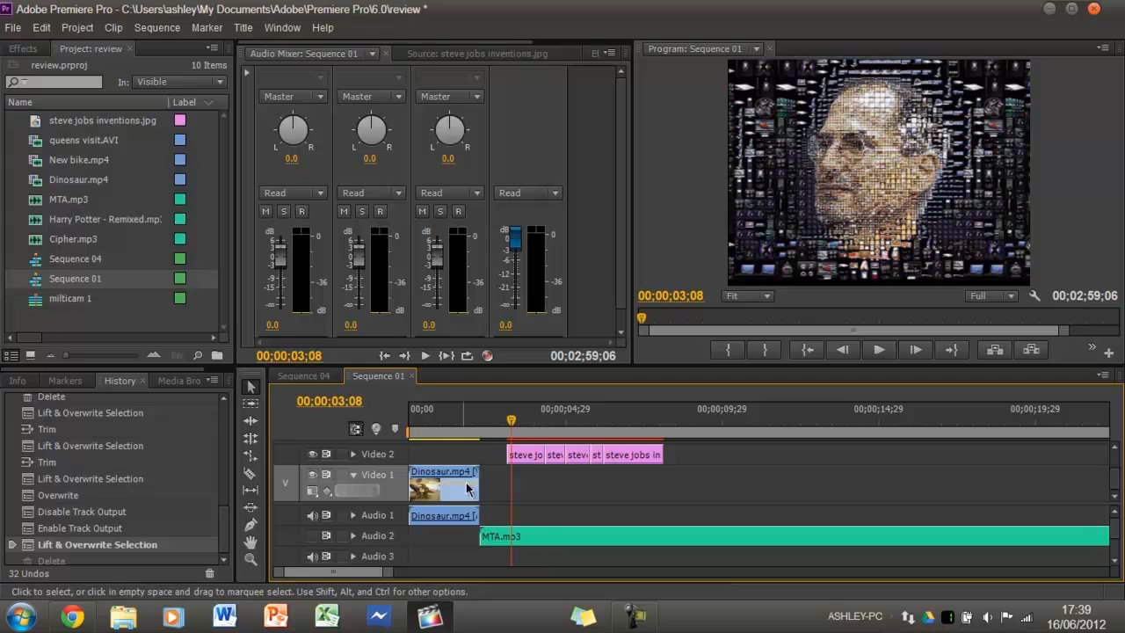
click(458, 212)
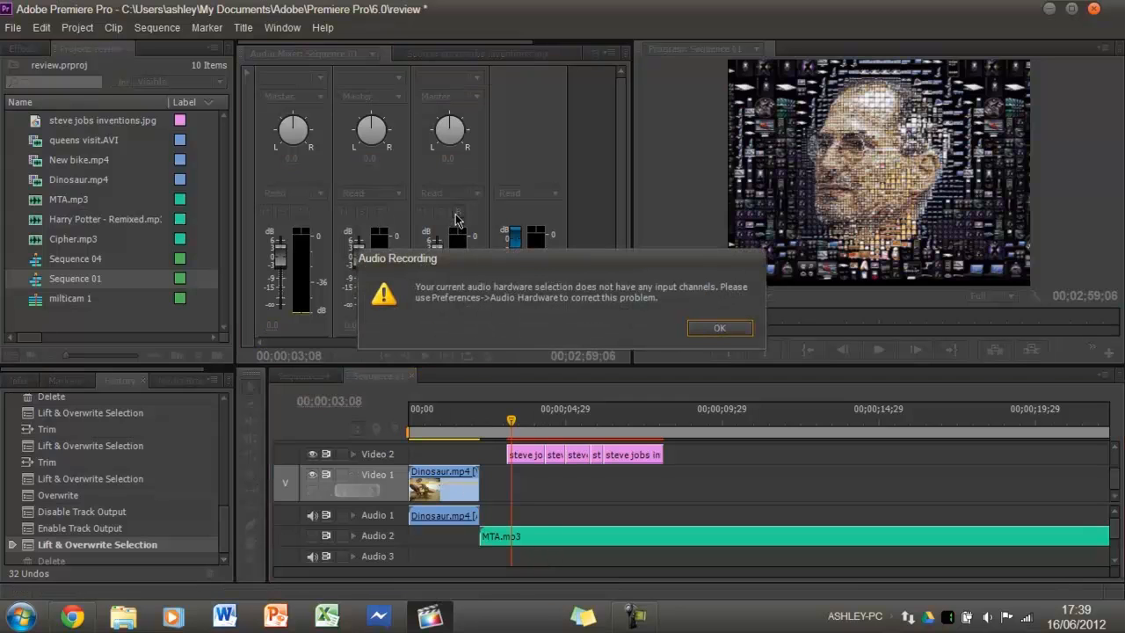
click(719, 328)
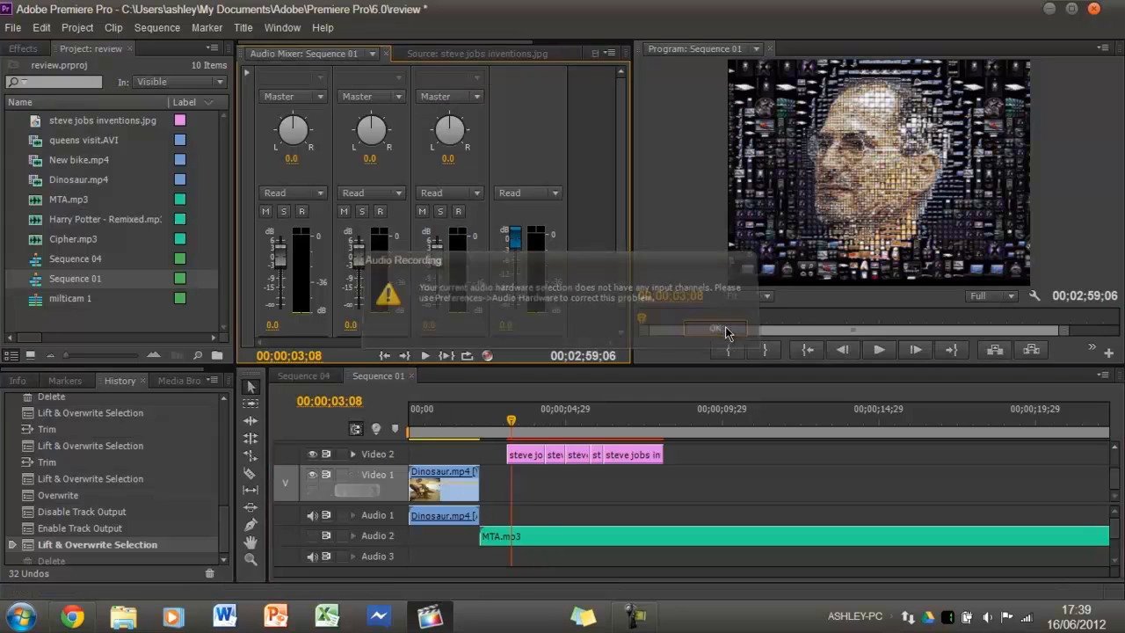
click(459, 214)
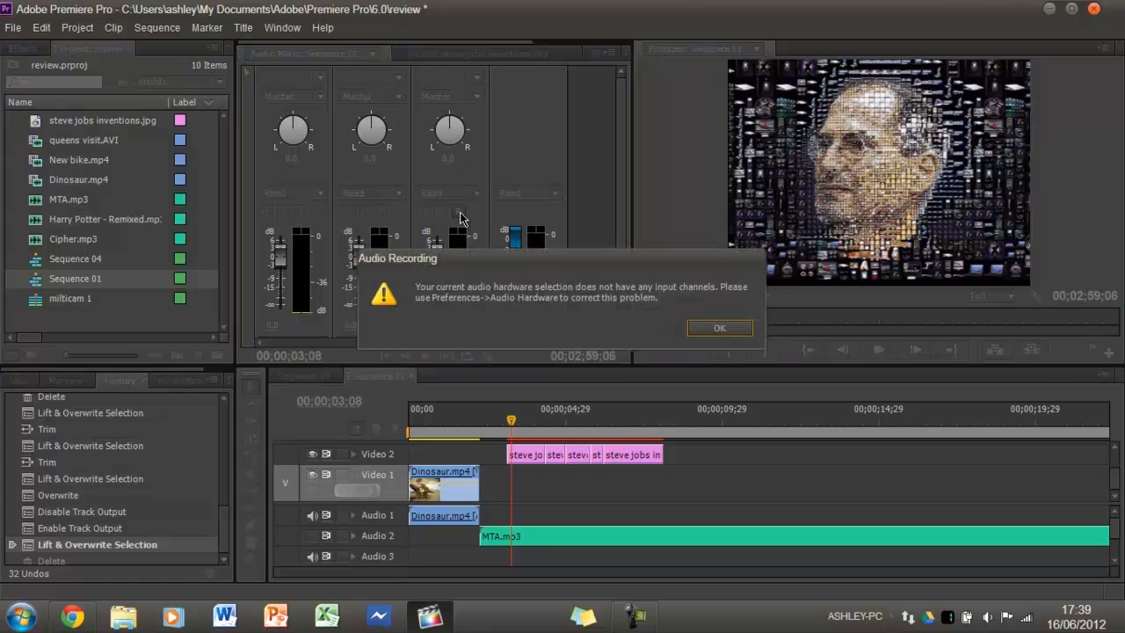
click(720, 328)
Step: Enable the Microphone Array, Rec. Playback and Microphone / Line In input devices in the audio hardware ASIO settings
click(38, 28)
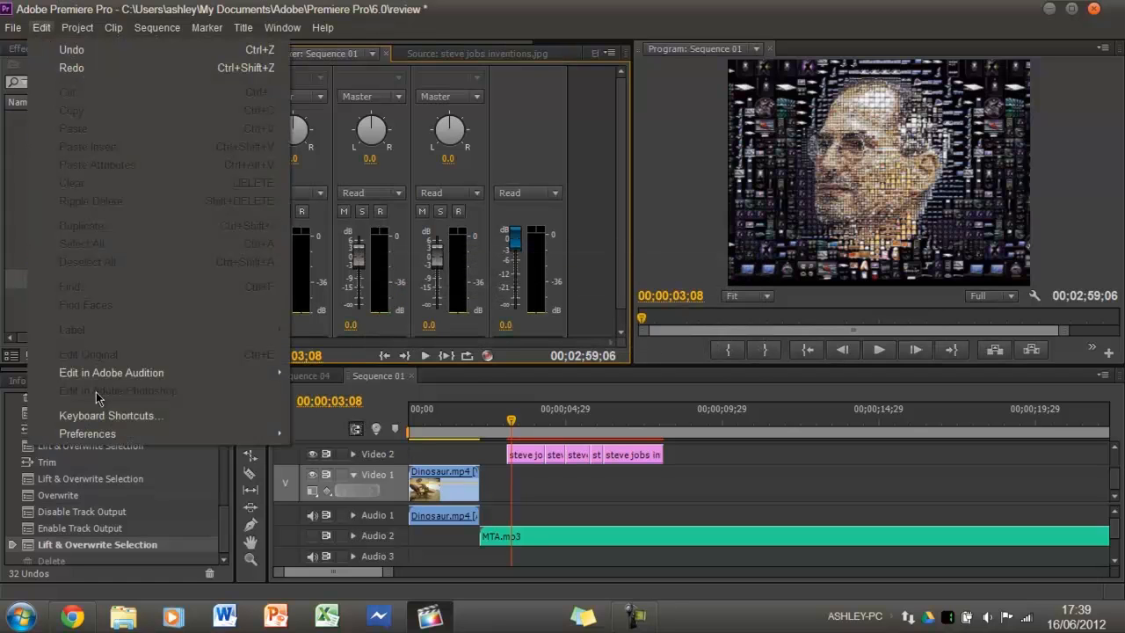
mouse_move(193, 433)
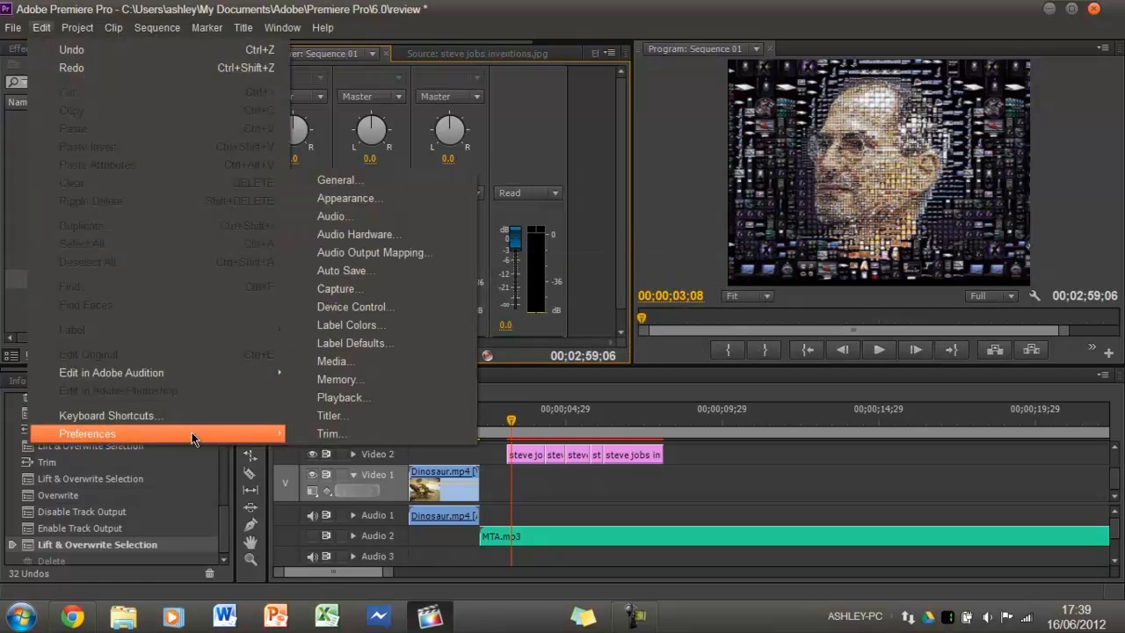
click(398, 247)
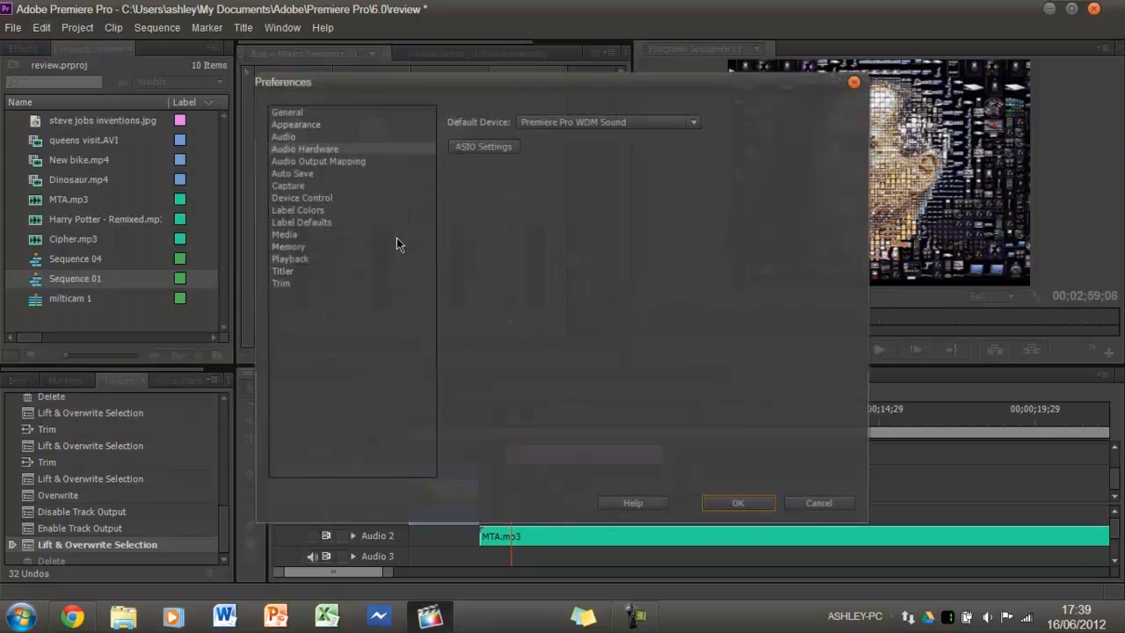
click(480, 148)
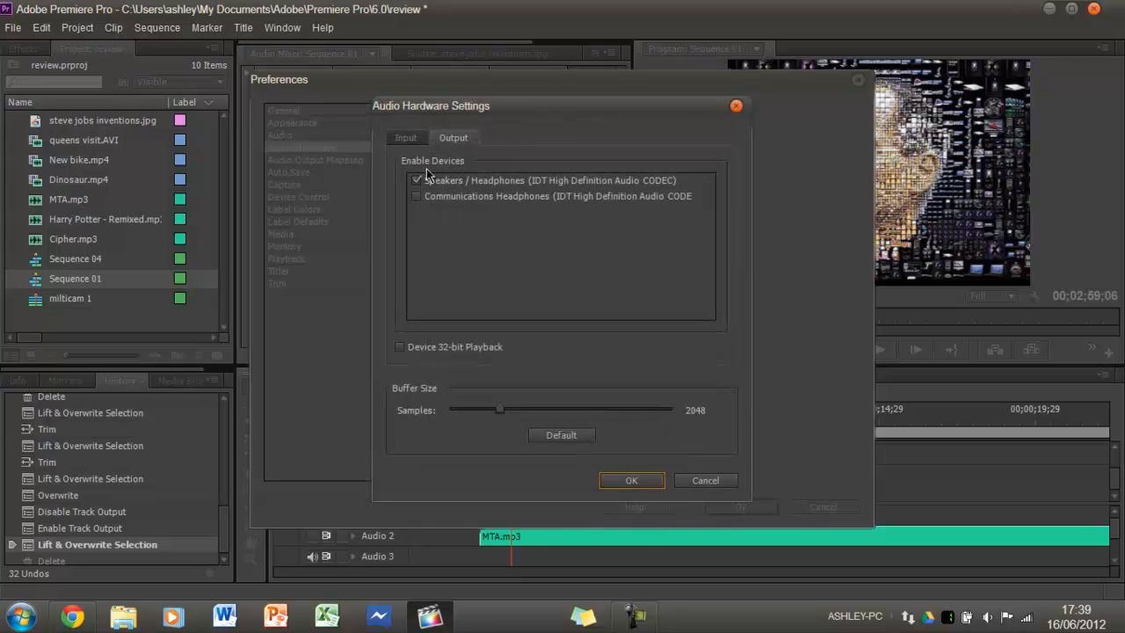
click(407, 139)
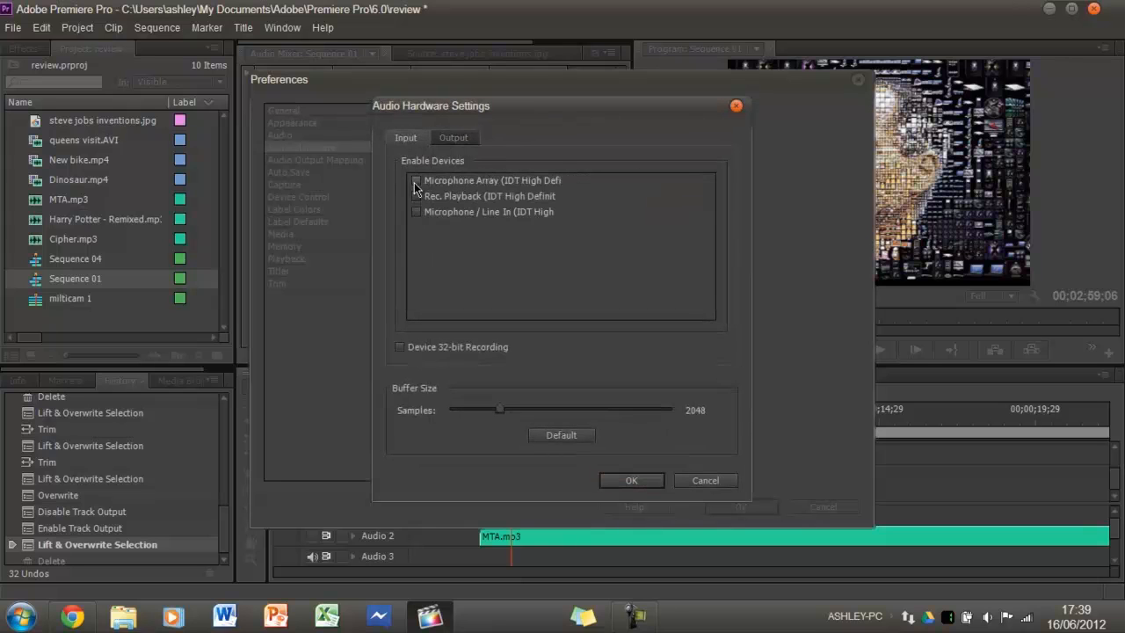
click(417, 181)
click(417, 196)
click(418, 212)
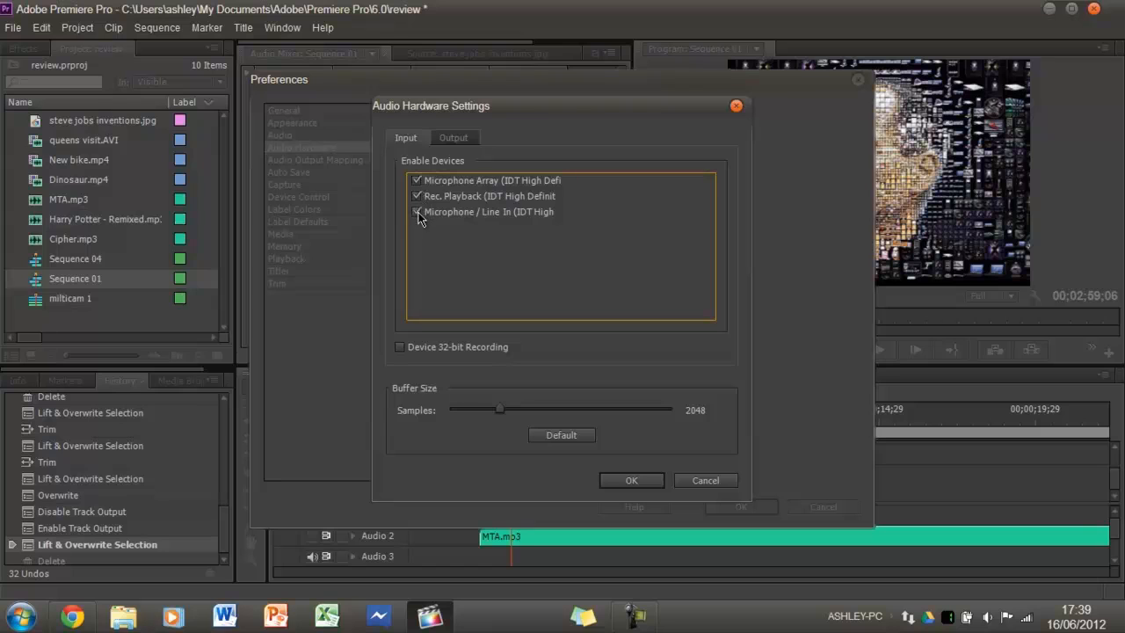
click(645, 482)
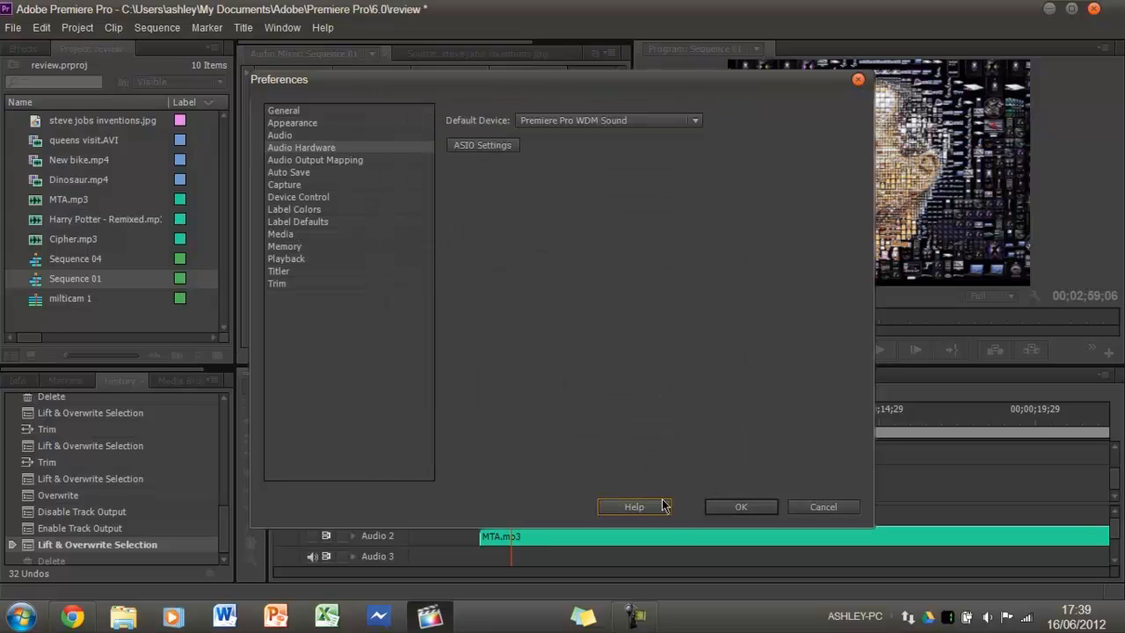
click(726, 507)
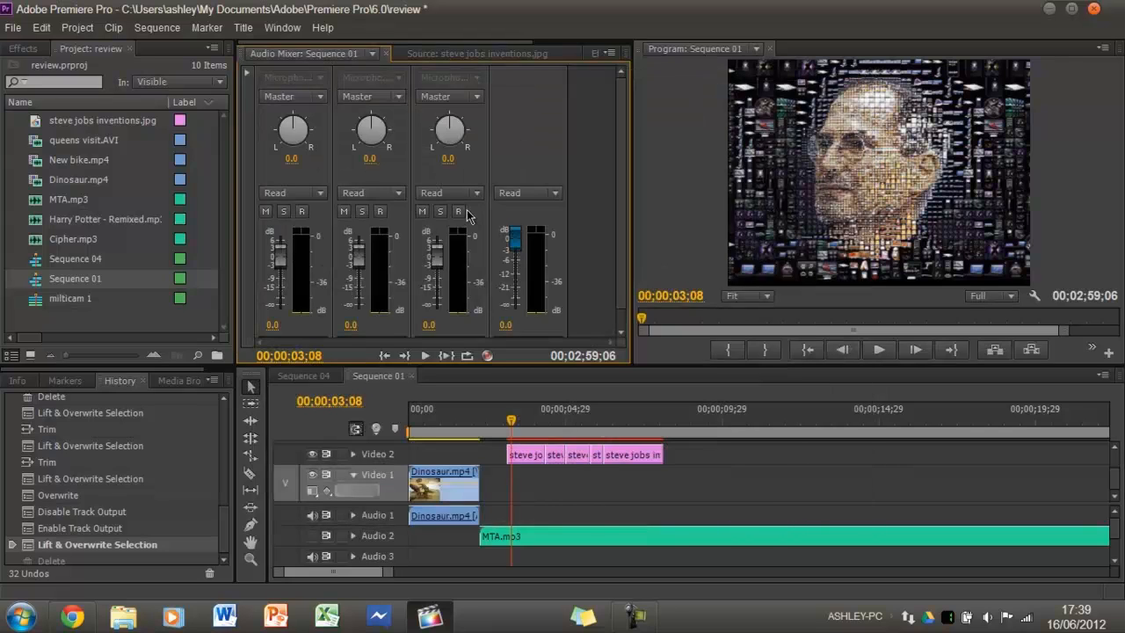
Step: Arm the Audio 3 track and record a short microphone clip onto it from the playhead at 00;00;03;08
click(460, 212)
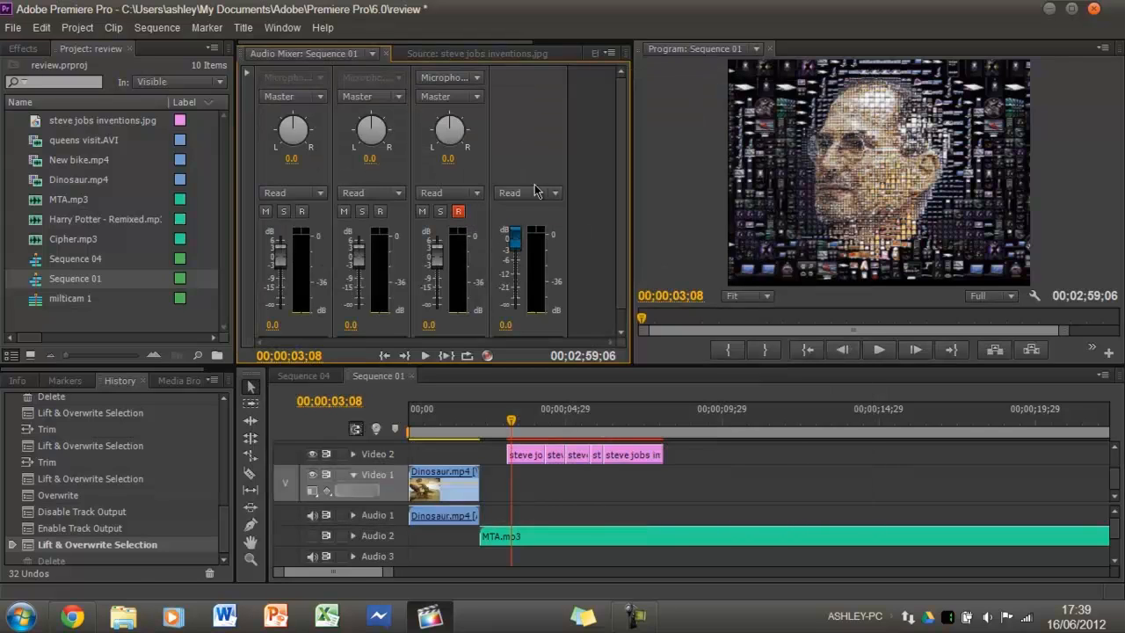
click(477, 196)
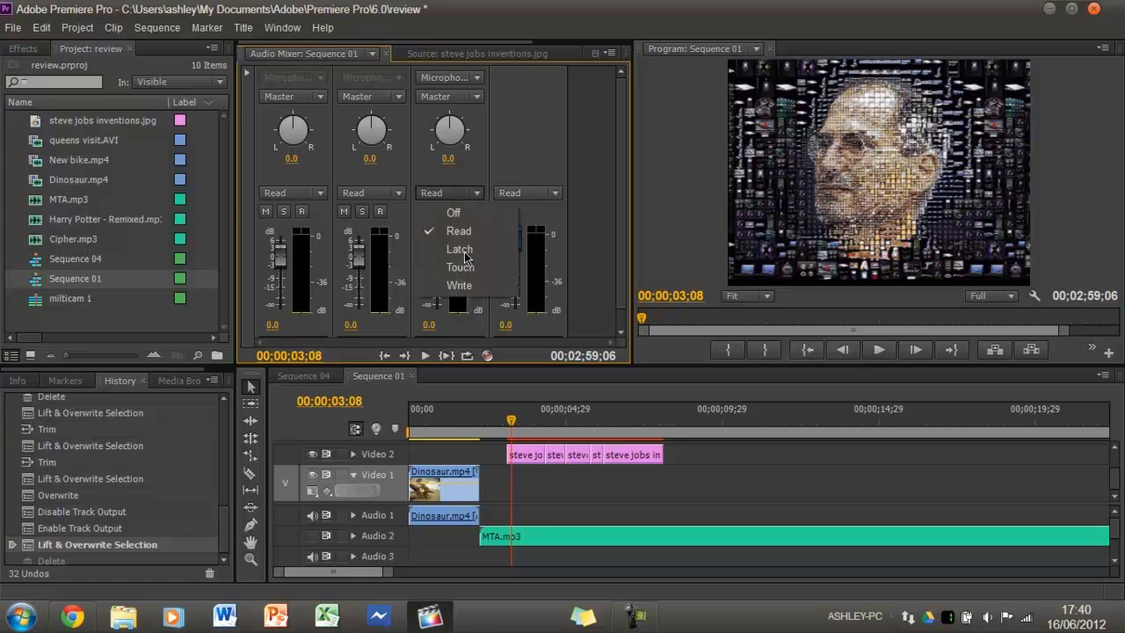
click(475, 200)
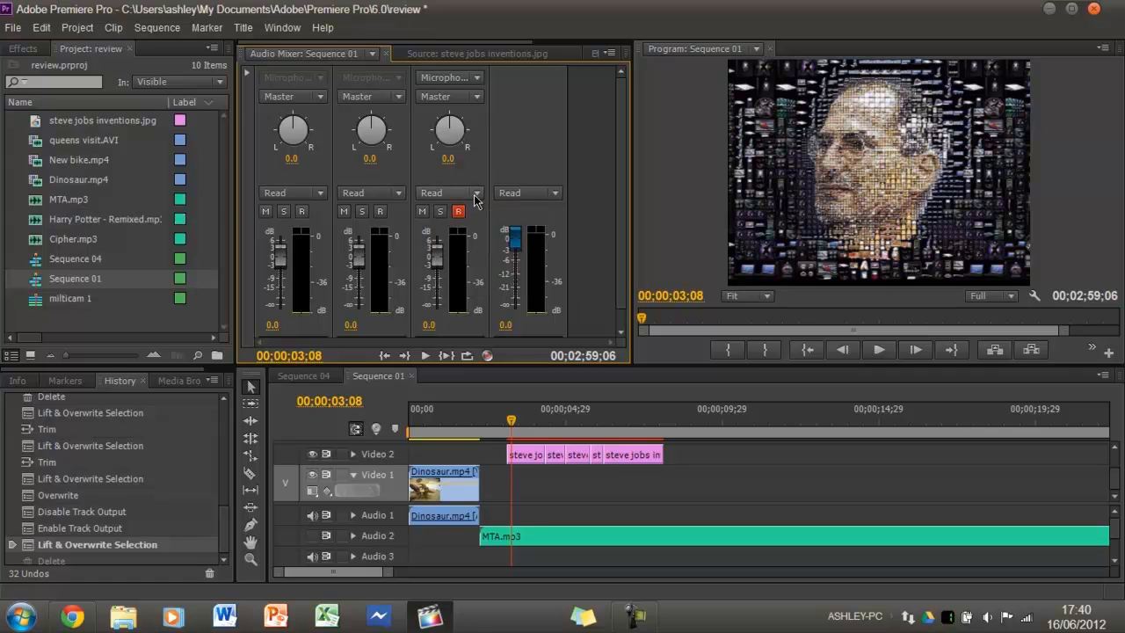
click(488, 356)
click(425, 356)
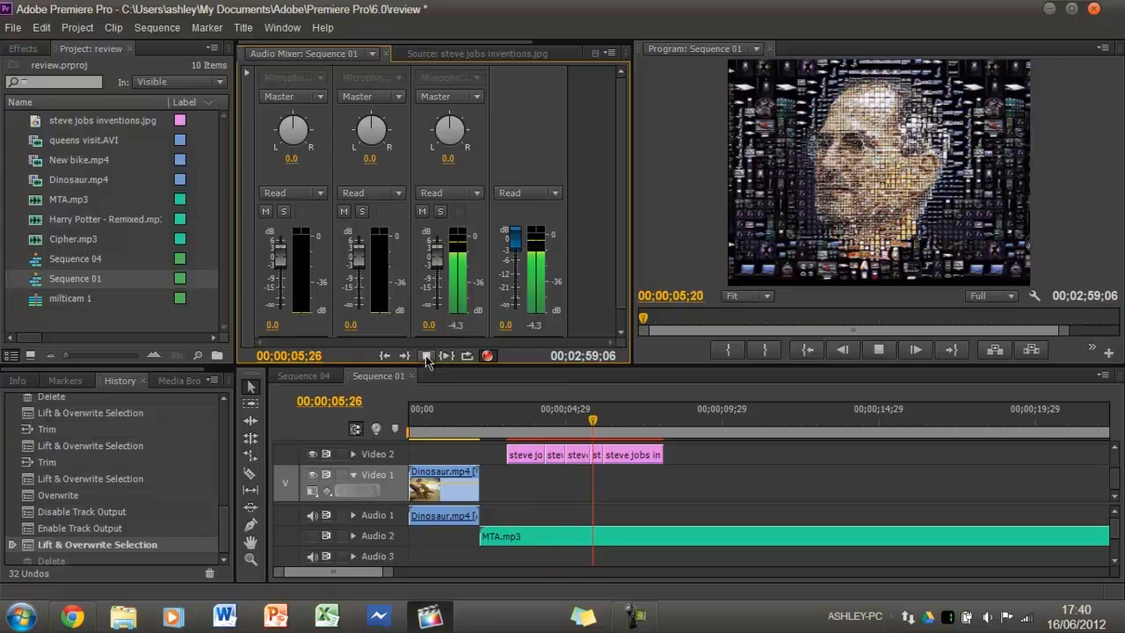
click(425, 355)
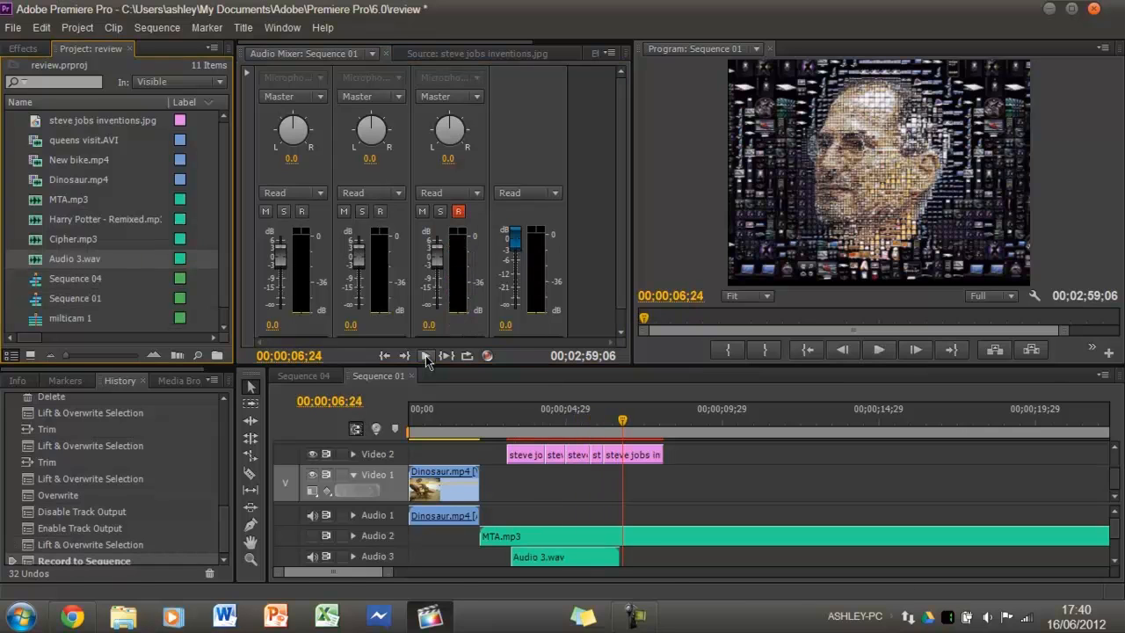
Step: Delete the MTA.mp3 clip from the Audio 2 track
click(579, 562)
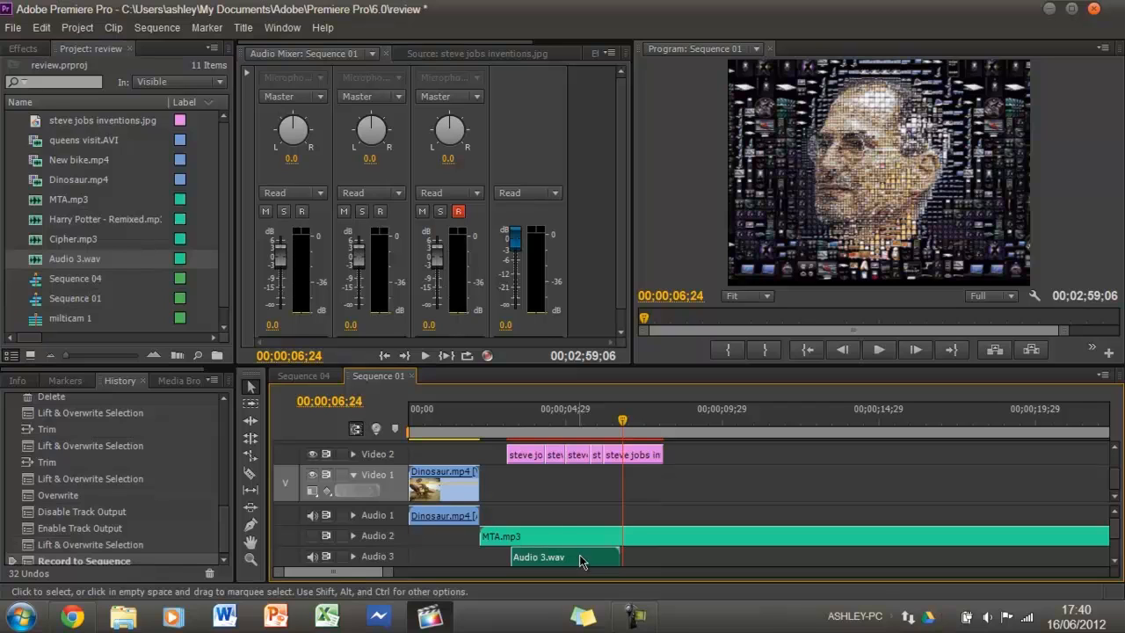
click(584, 539)
key(Delete)
Step: Play back the recorded clip on Audio 3 from near its start
click(519, 422)
key(space)
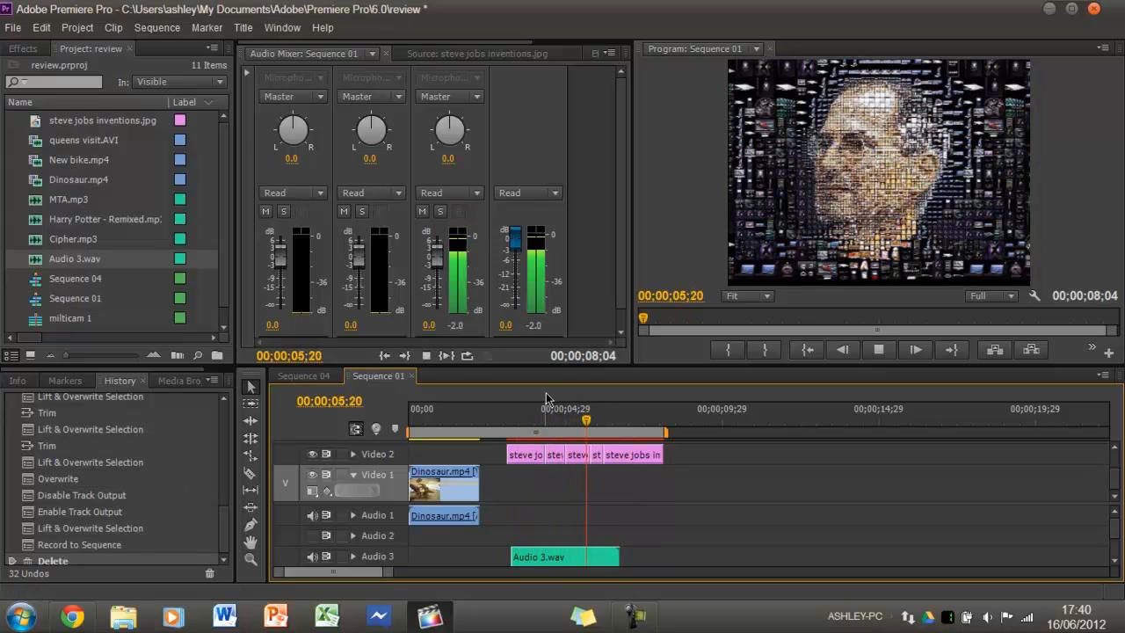
key(space)
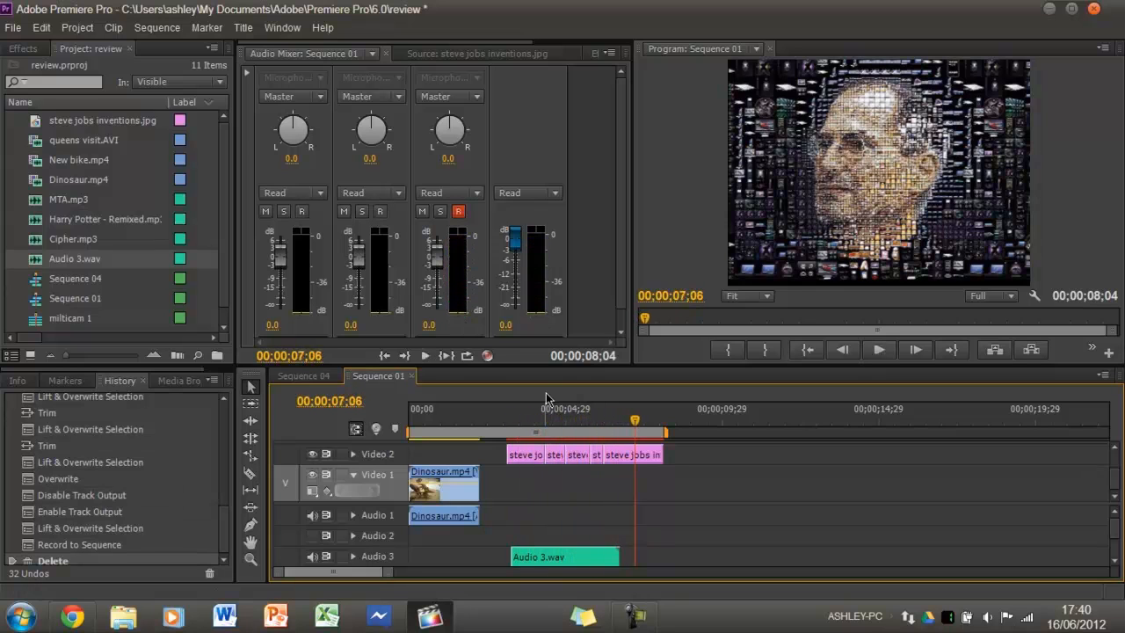
click(458, 211)
click(226, 313)
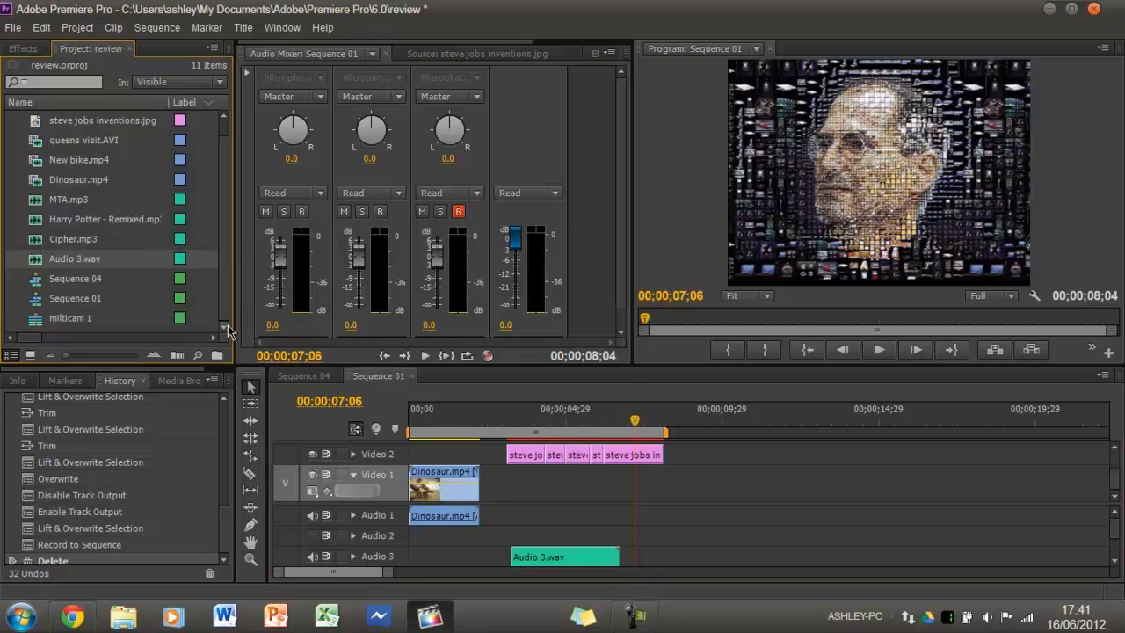
Step: Save the current panel layout as a new workspace named "untitled workspace"
mouse_move(1091, 623)
click(282, 27)
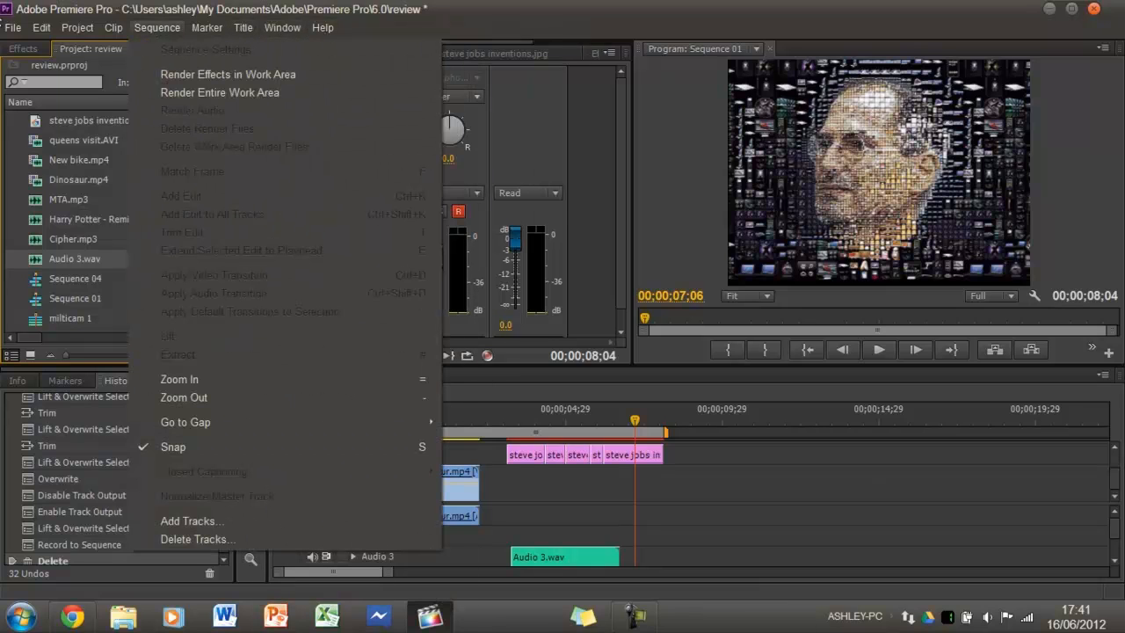
click(291, 29)
click(291, 29)
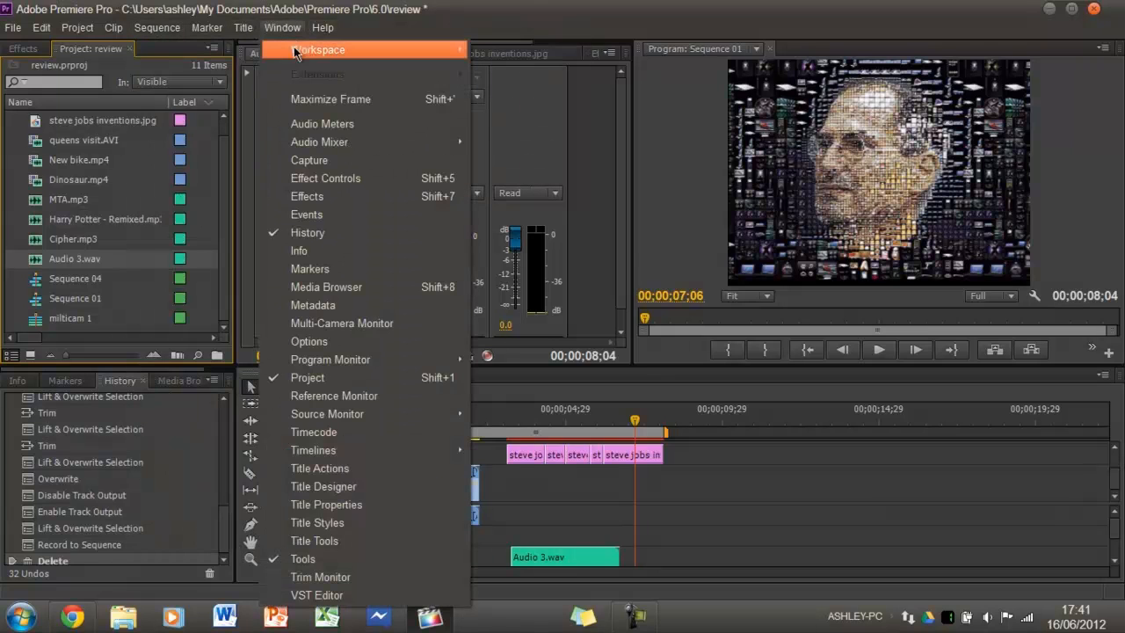
mouse_move(300, 55)
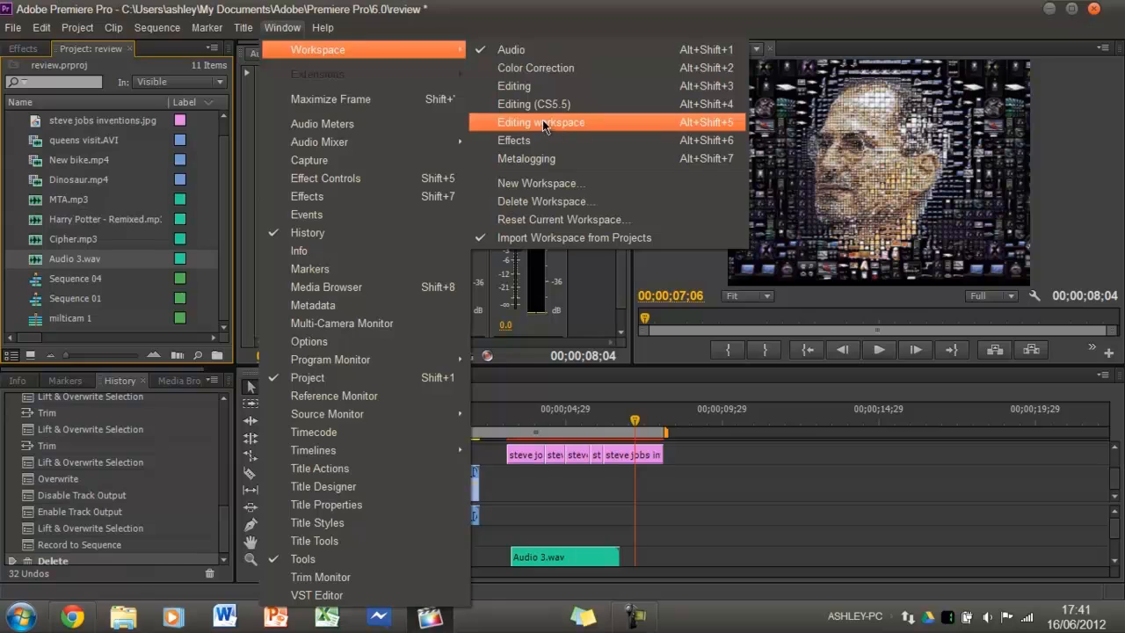
click(579, 183)
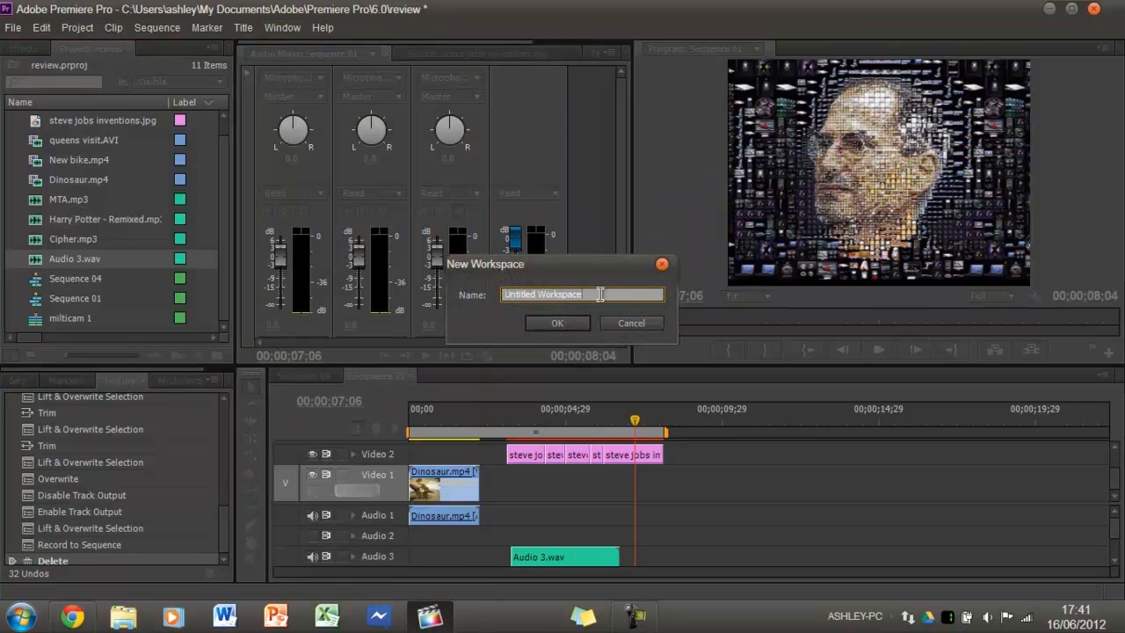
text(7)
text(untitled)
key(Return)
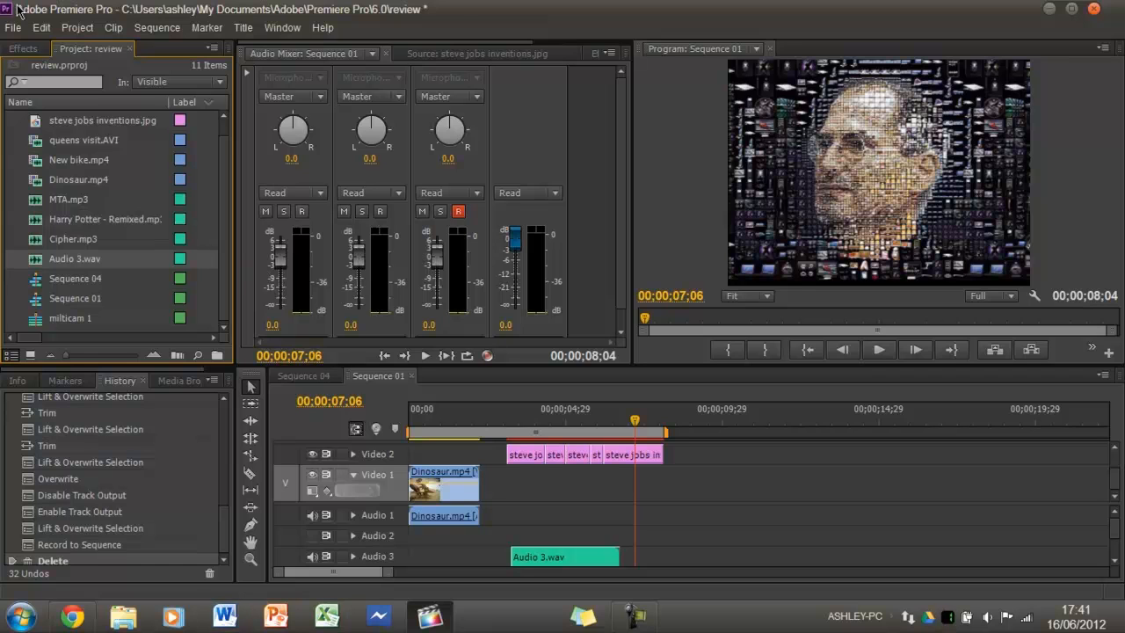
Step: Check the list of available workspaces for the newly saved layout
click(274, 29)
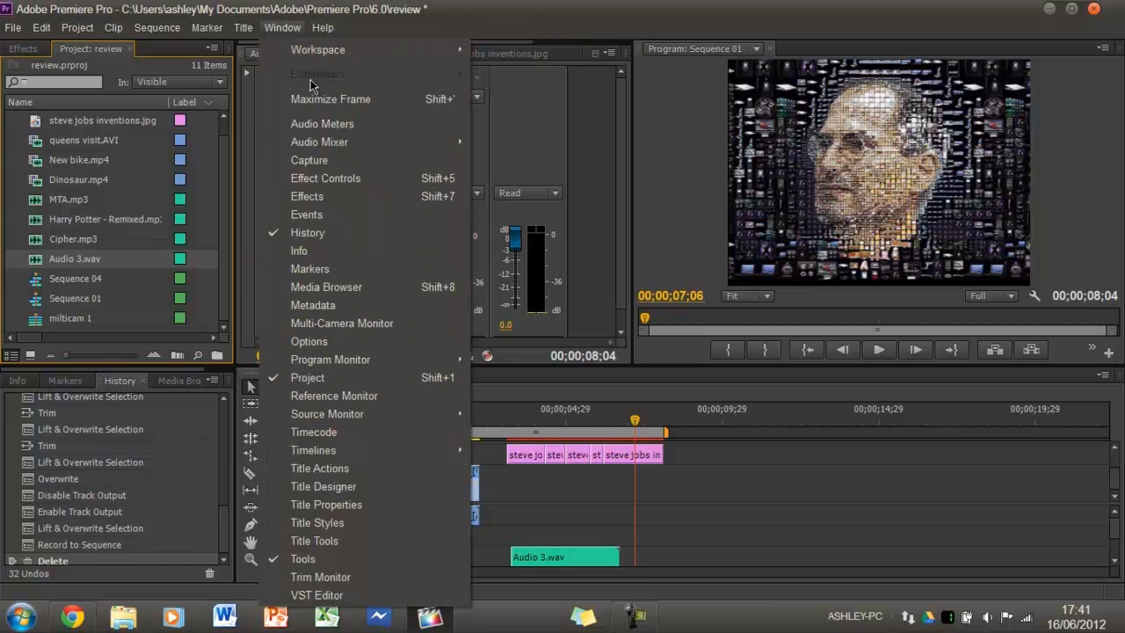
mouse_move(299, 50)
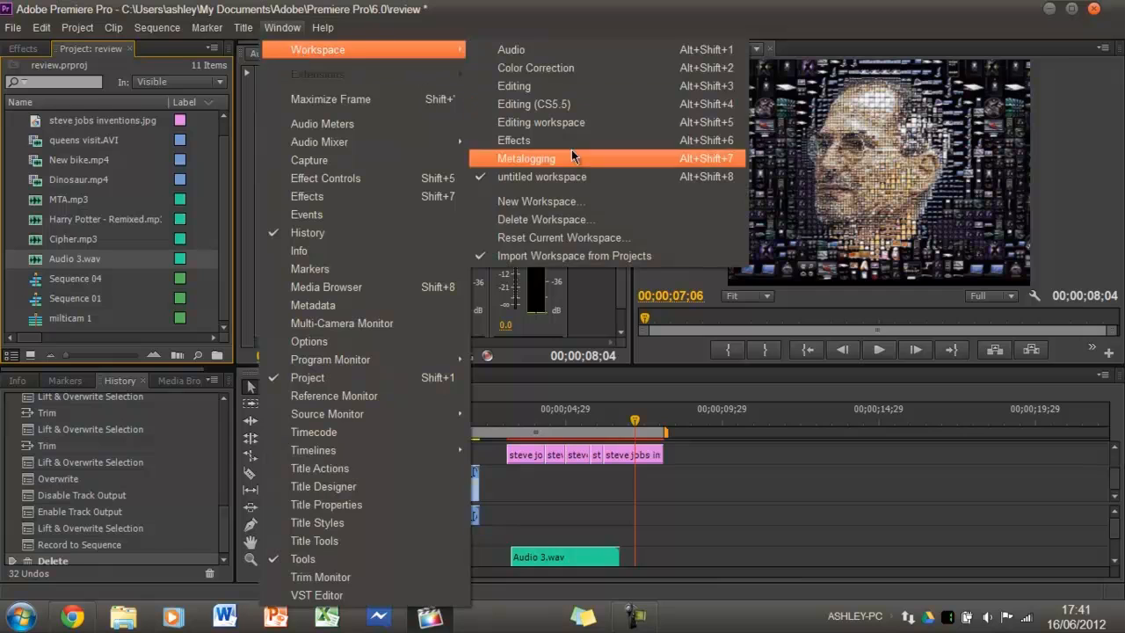
click(770, 26)
Step: Dock the Program monitor into the Source monitor's panel group and move the Source monitor into its own full-height frame
drag(697, 42, 298, 195)
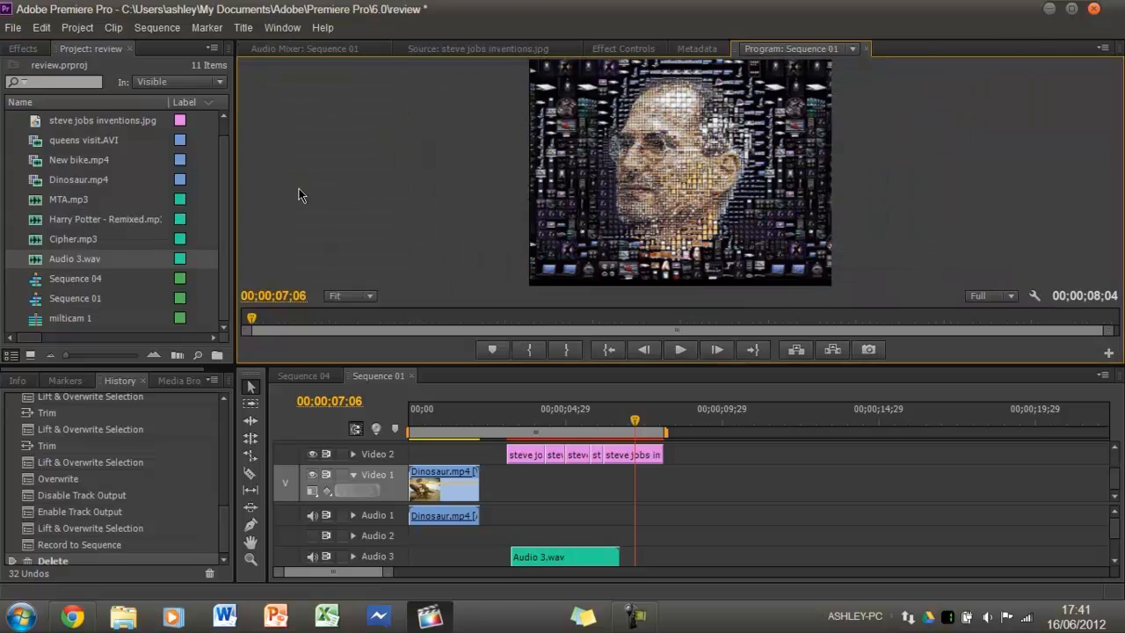
click(509, 49)
drag(406, 53, 867, 154)
Step: Dock the Tools panel above the Source monitor, and resize the frames for a shorter Tools panel and a wider Project panel
click(246, 387)
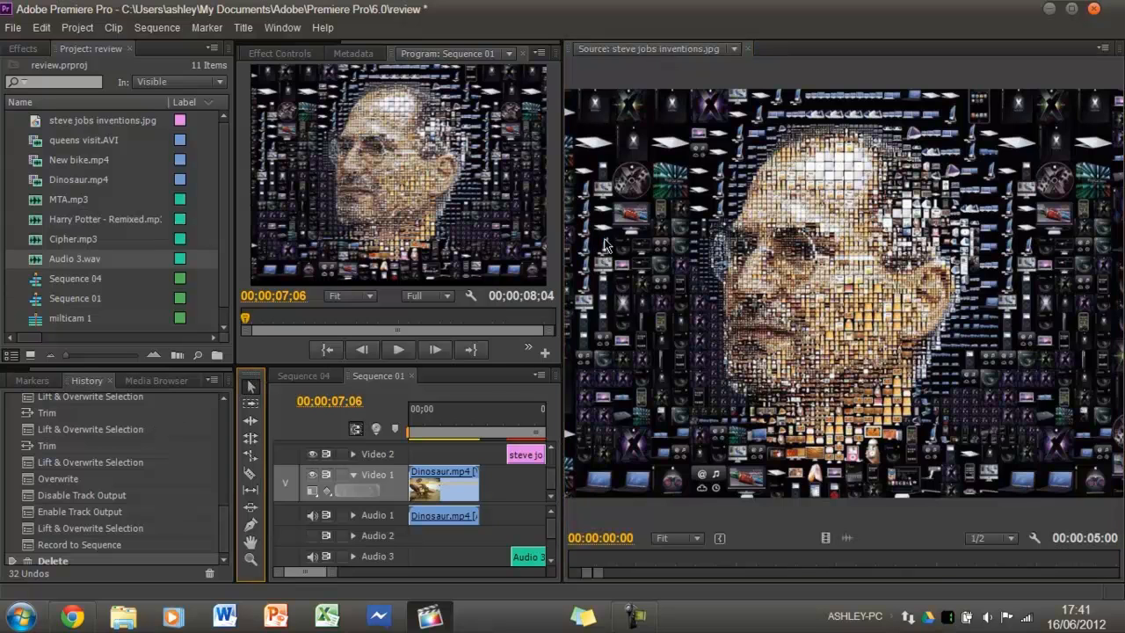
drag(252, 374, 685, 64)
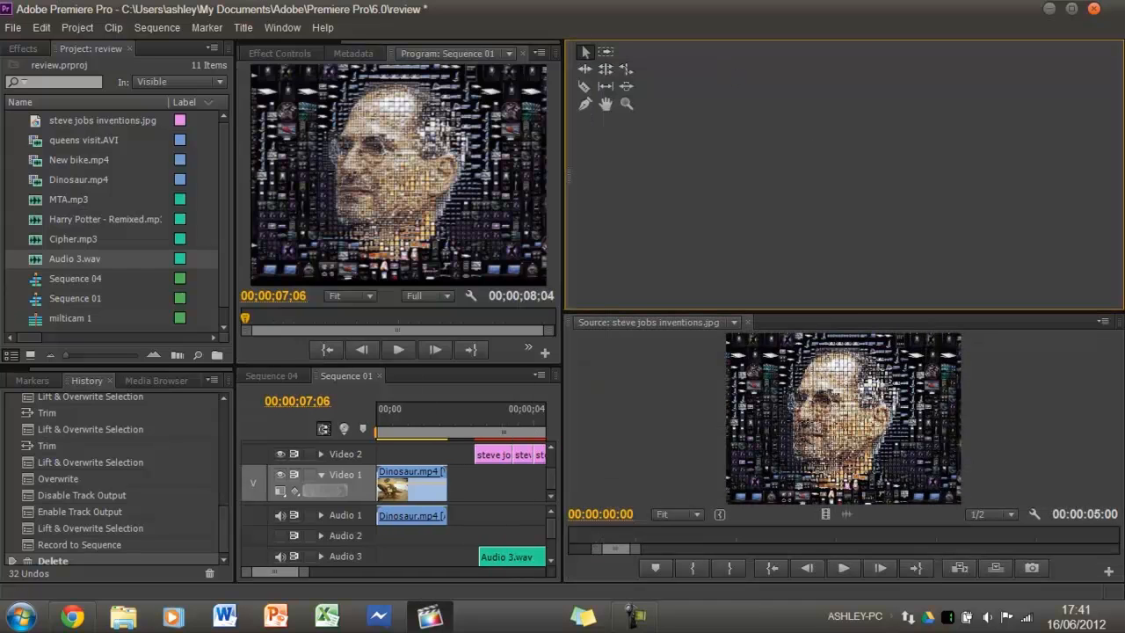
drag(852, 314, 845, 185)
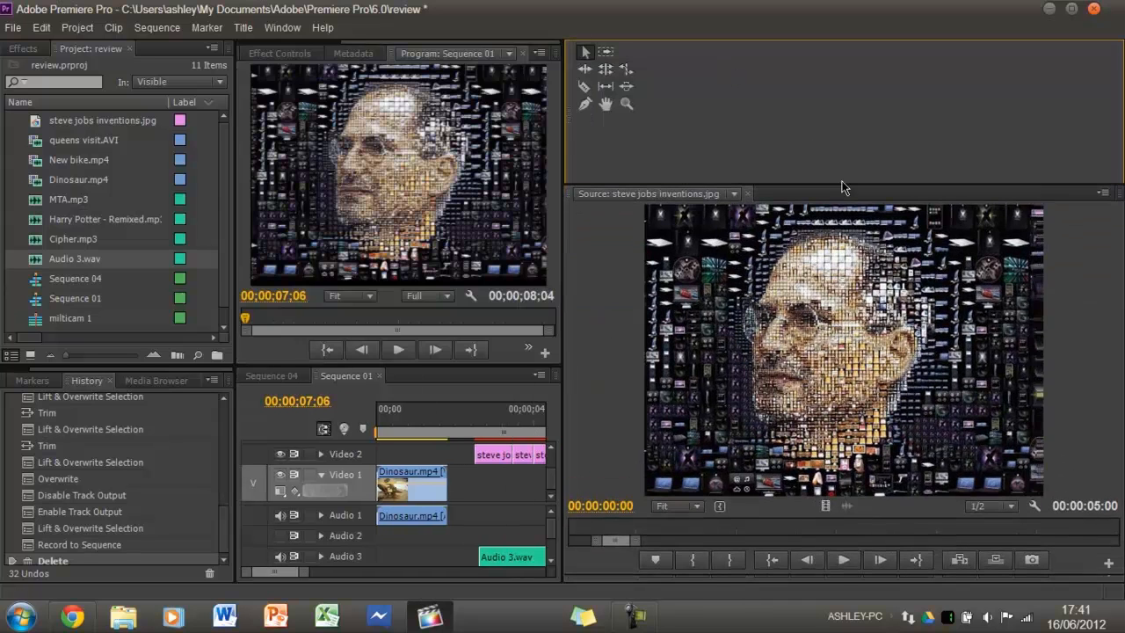
drag(236, 187, 334, 188)
drag(564, 206, 615, 206)
Step: Automate Audio 3.wav to Sequence 01 in selection order, placed sequentially as an overlay edit, and shorten the Project panel to enlarge History
click(229, 354)
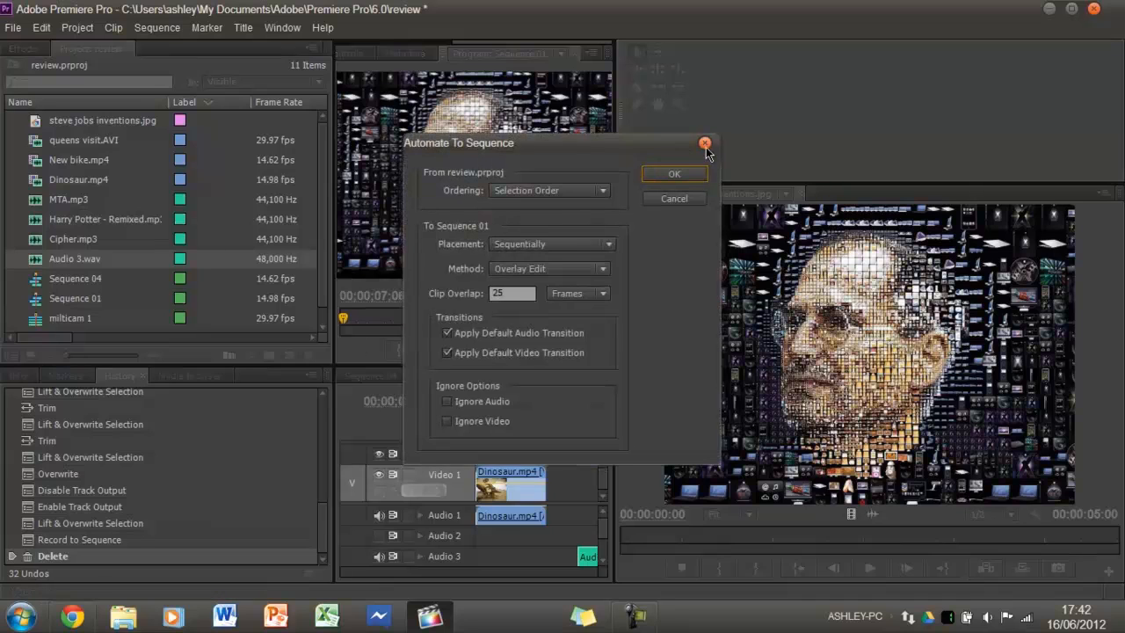
click(695, 174)
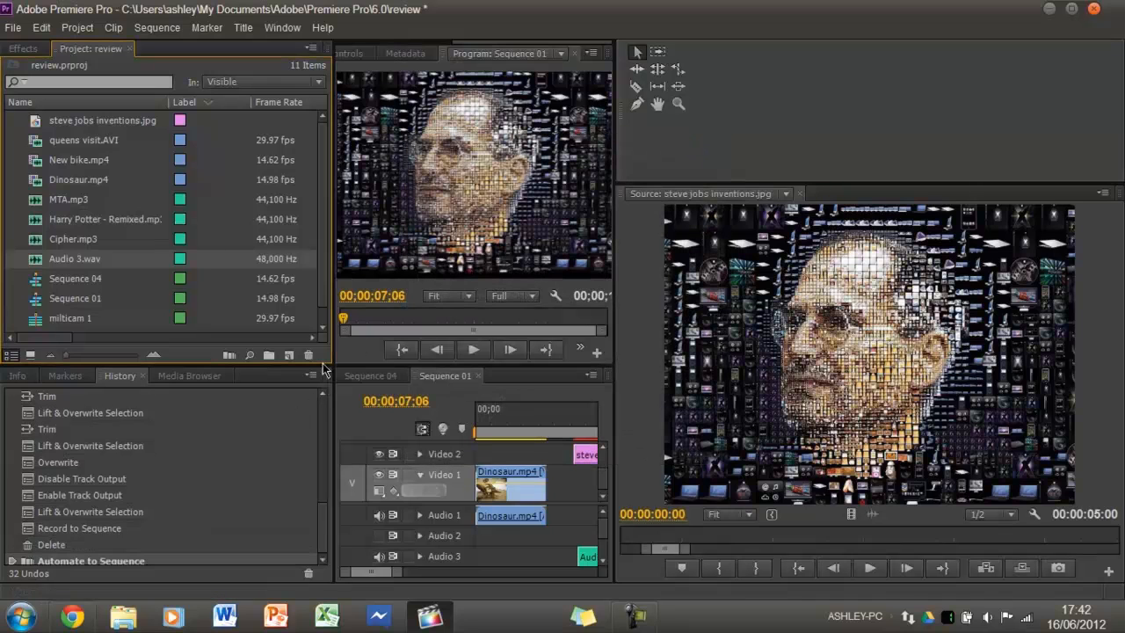
drag(323, 370, 326, 169)
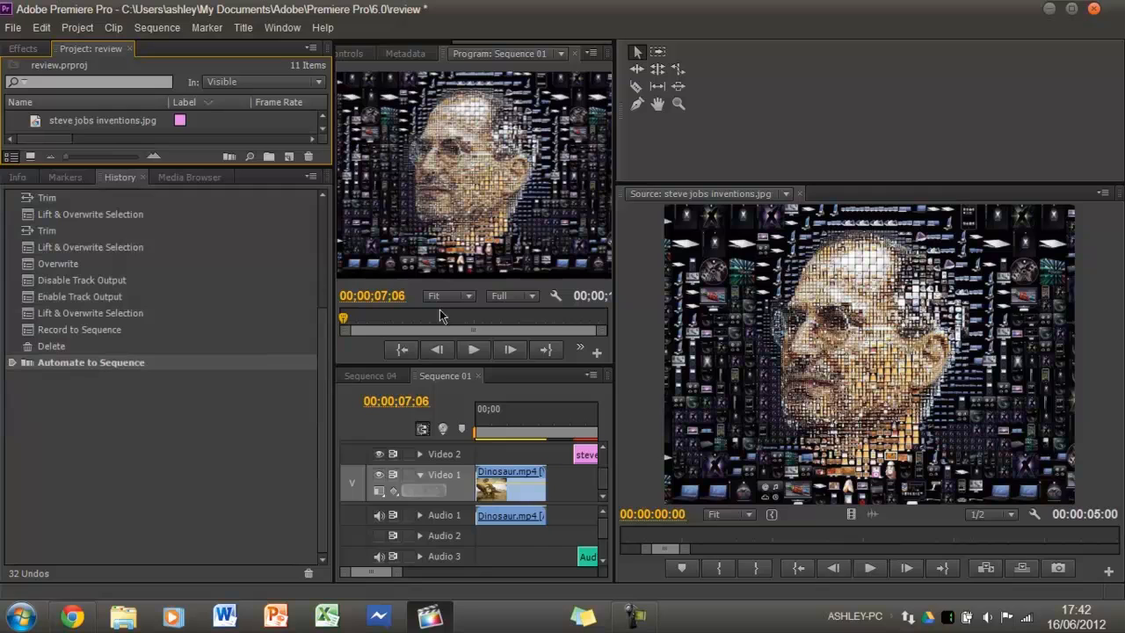
Step: Enlarge the Program monitor's frame, dock Effect Controls between the Tools panel and the Source monitor, and make Effect Controls taller
drag(498, 365, 543, 519)
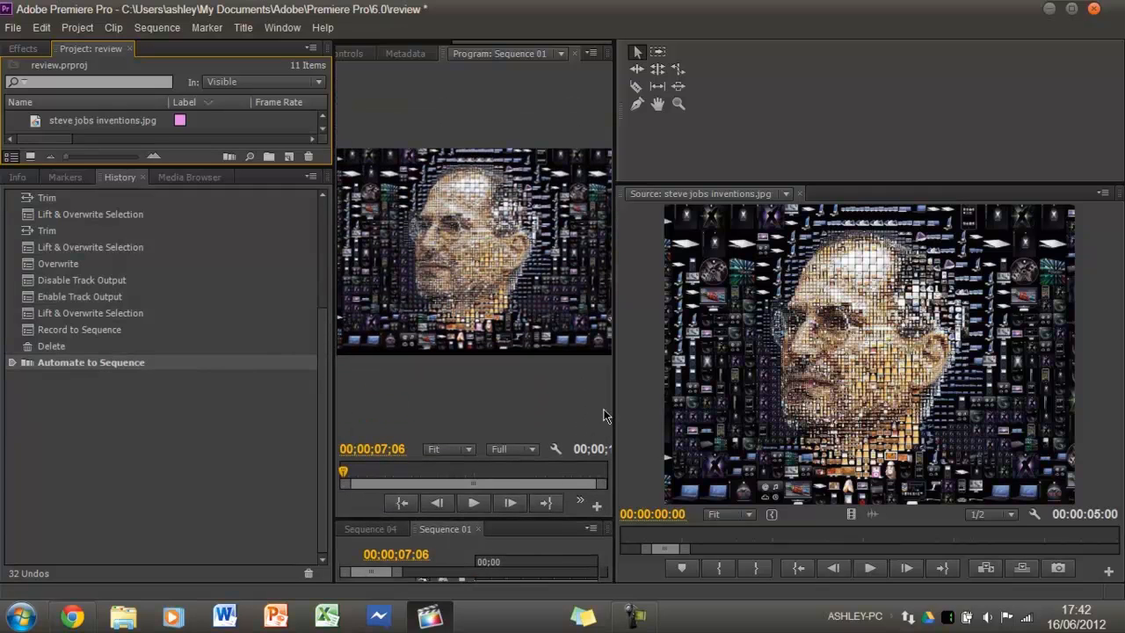
drag(614, 400, 710, 419)
drag(405, 60, 858, 172)
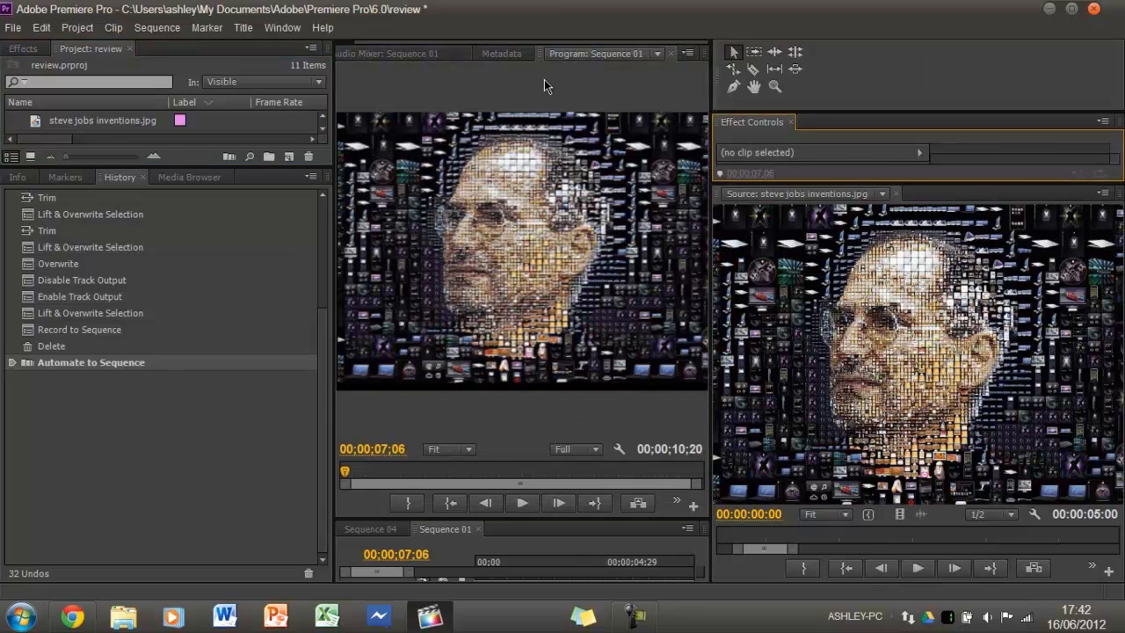
drag(921, 183, 938, 292)
Step: Dock the Program monitor above Effect Controls and move the Tools panel into its own frame beneath Metadata
drag(543, 54, 804, 43)
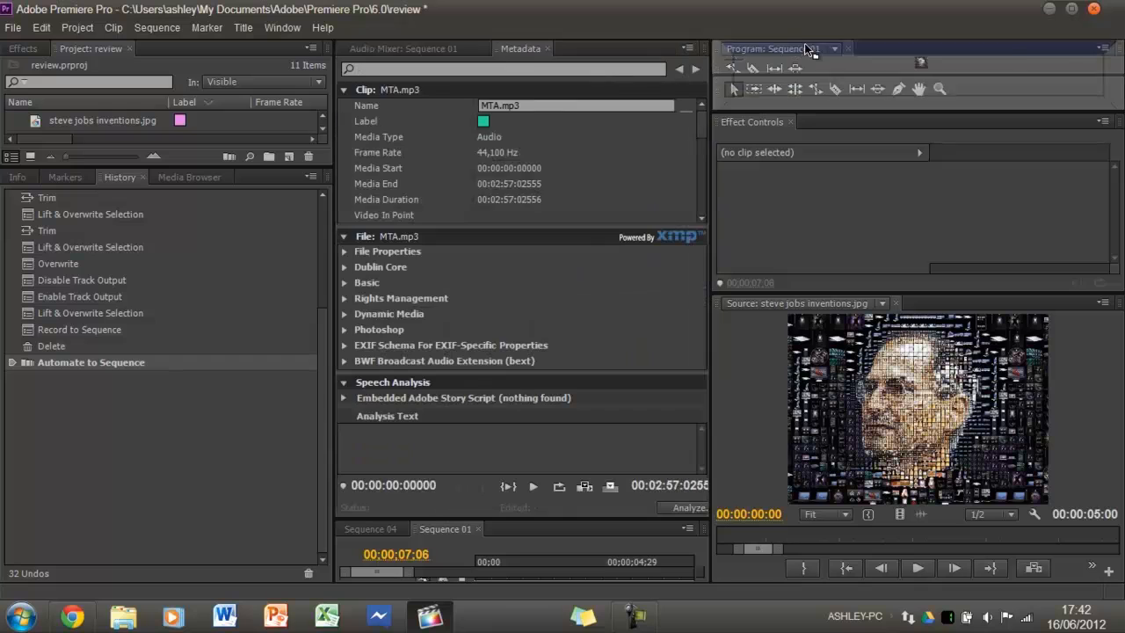
drag(899, 76, 900, 103)
drag(717, 116, 456, 507)
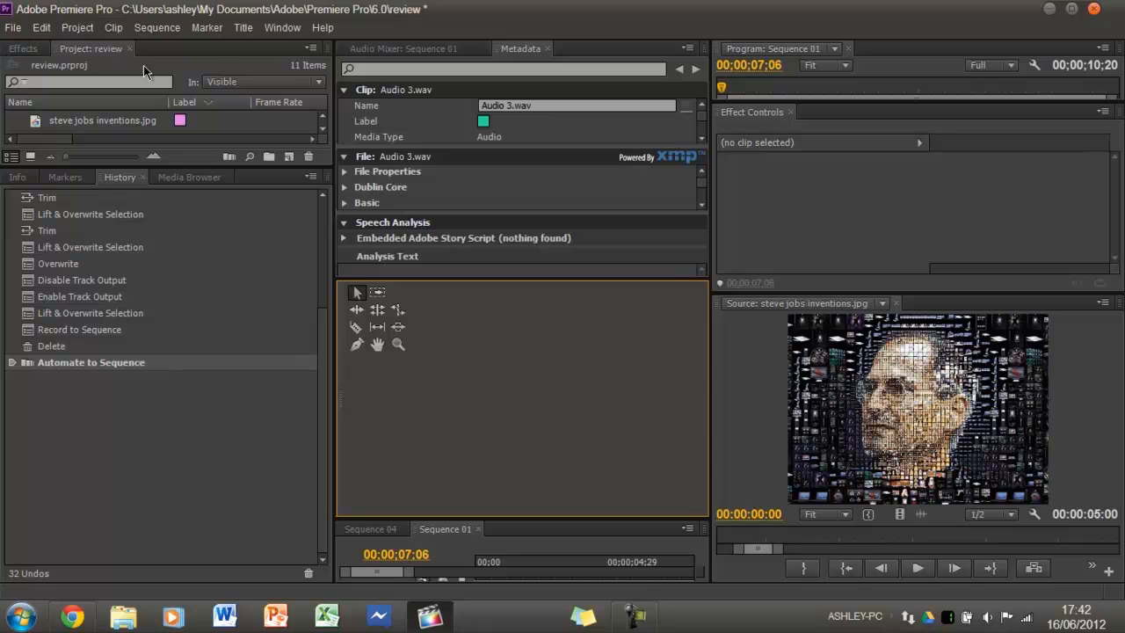
Step: Move the Project panel into its own frame between Effects and the Media Browser group, and enlarge the Effects panel
drag(53, 57, 95, 167)
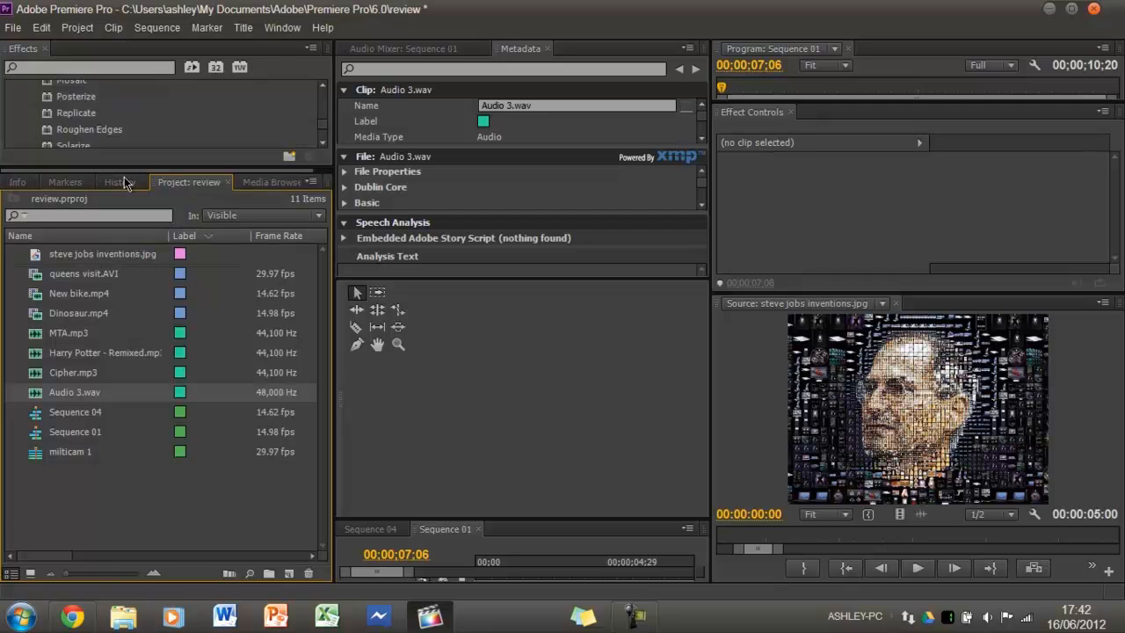
drag(155, 182, 143, 409)
drag(153, 103, 154, 223)
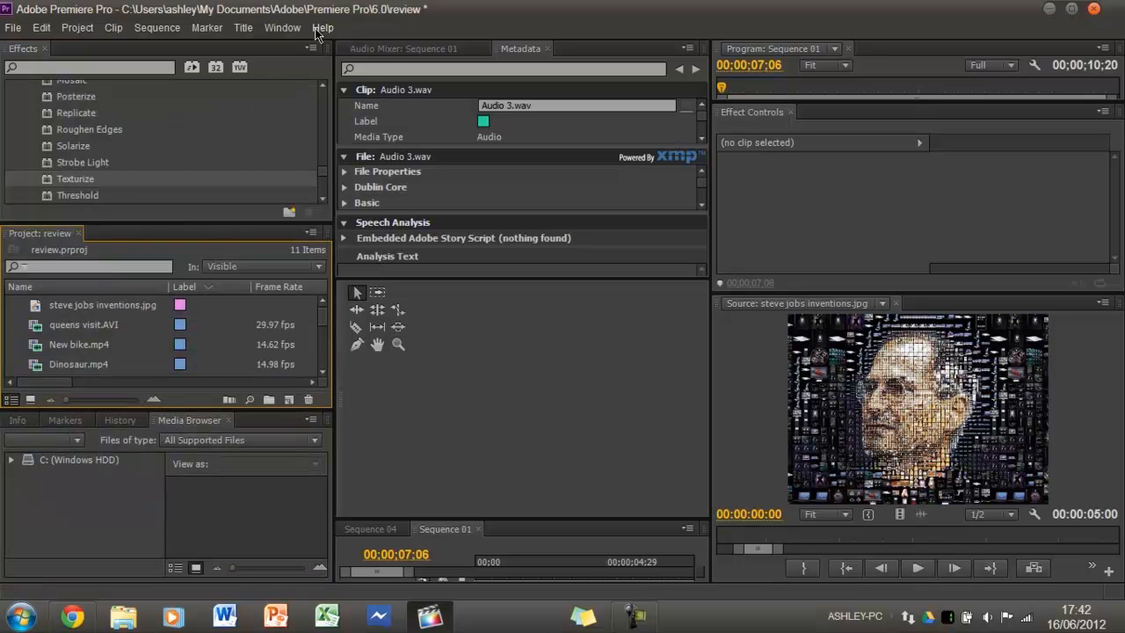
Step: Save the current panel layout as a new workspace named geekslam
click(292, 27)
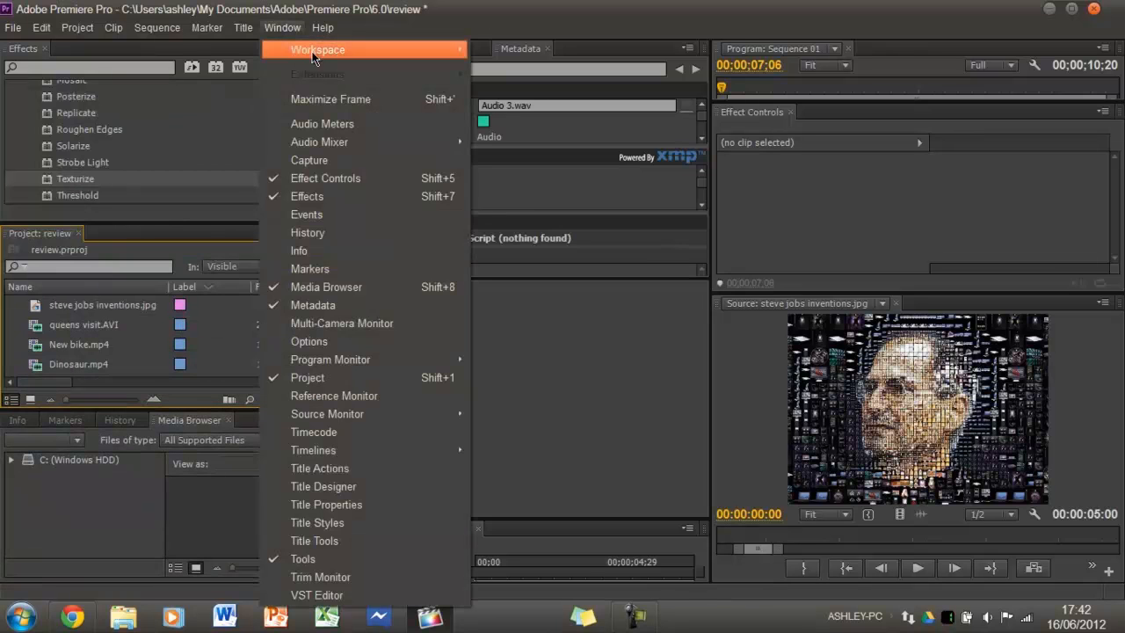
mouse_move(334, 49)
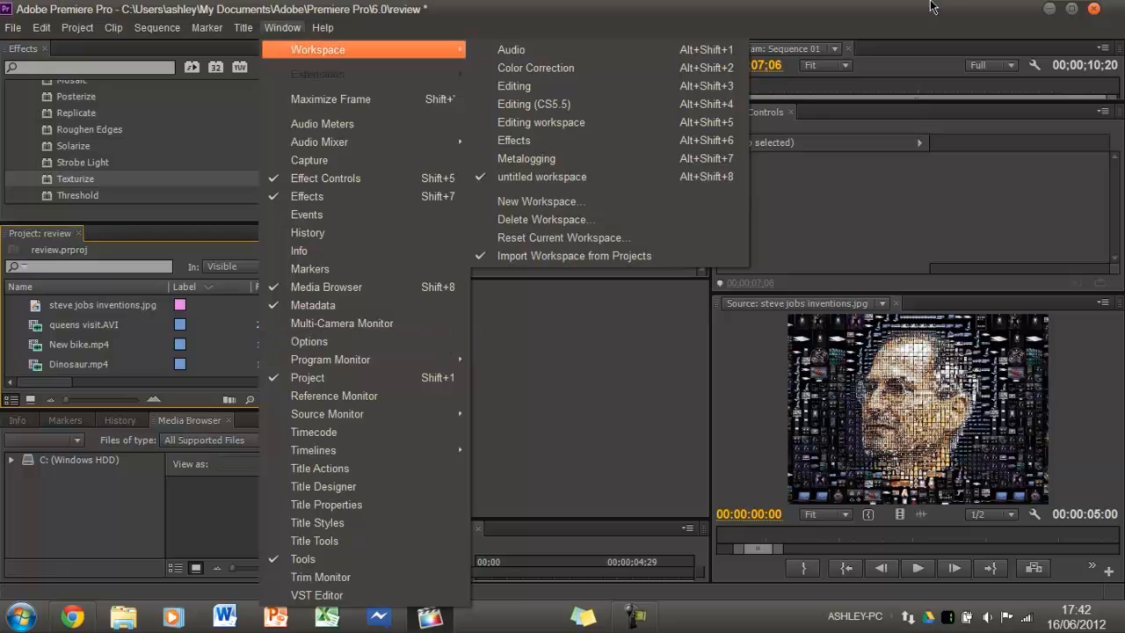
click(544, 87)
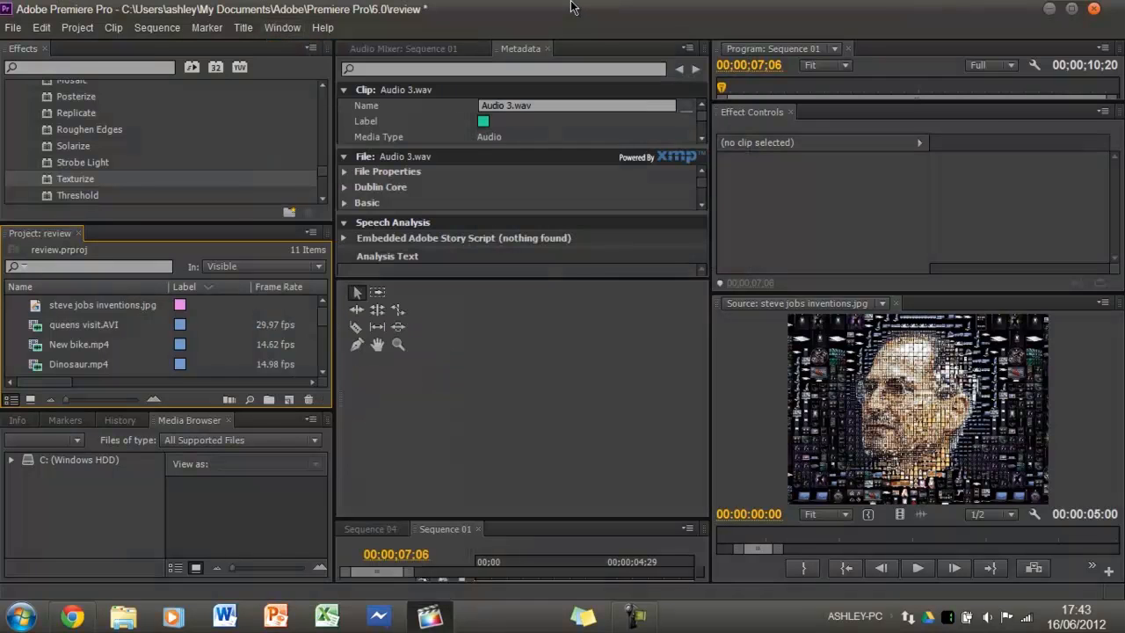
click(297, 32)
mouse_move(395, 51)
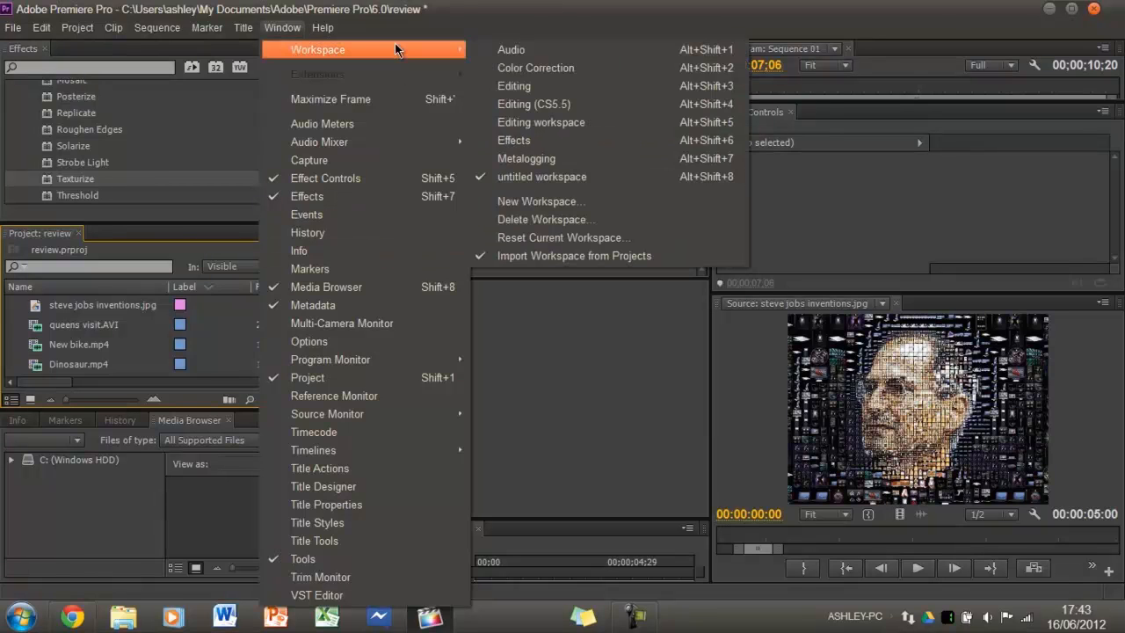
click(682, 197)
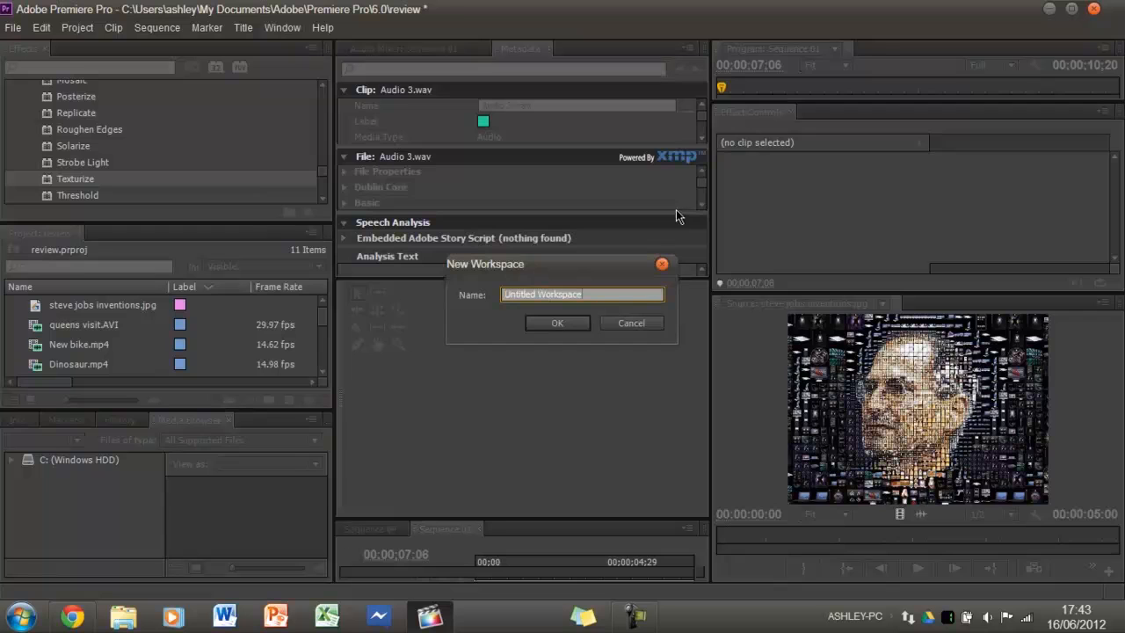
text(geekslam)
key(Return)
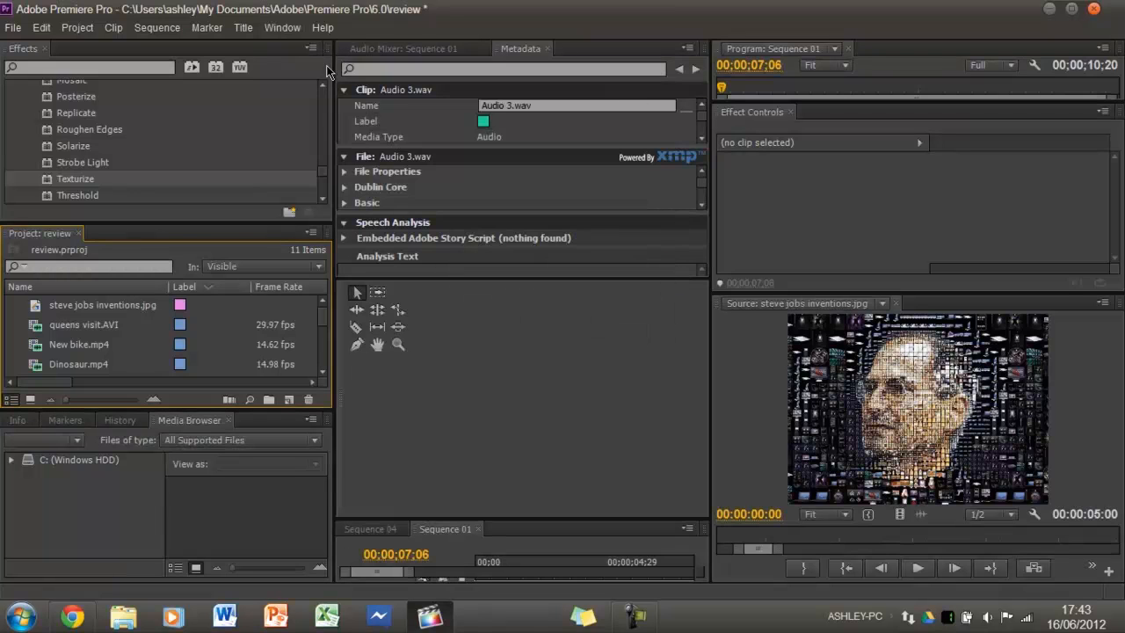
Step: Delete the saved workspace named untitled workspace
click(283, 28)
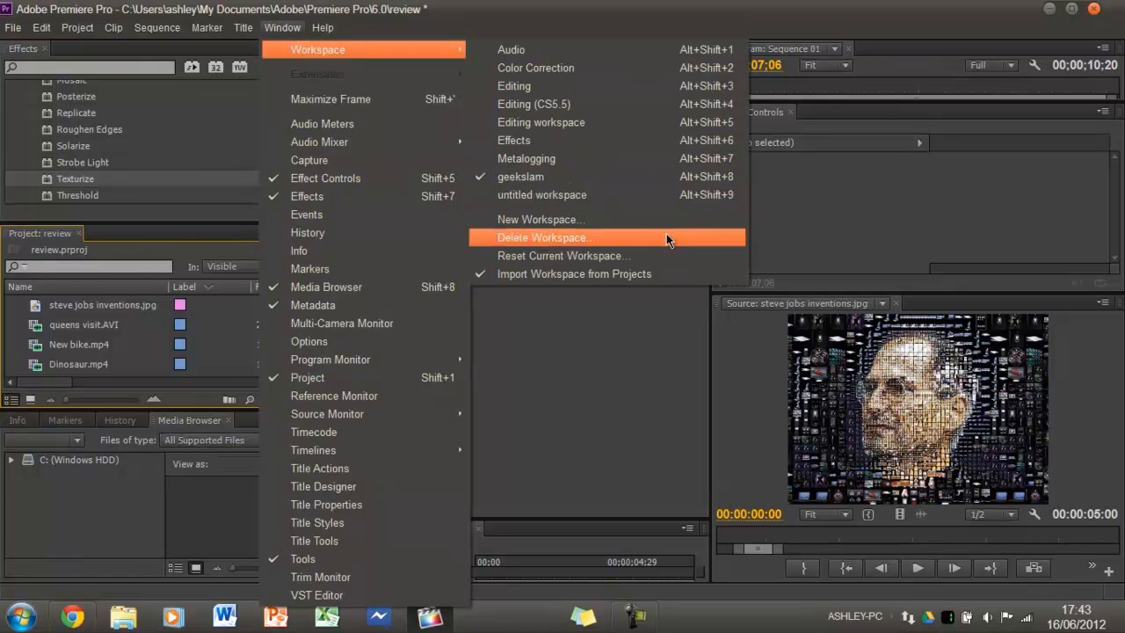
click(666, 237)
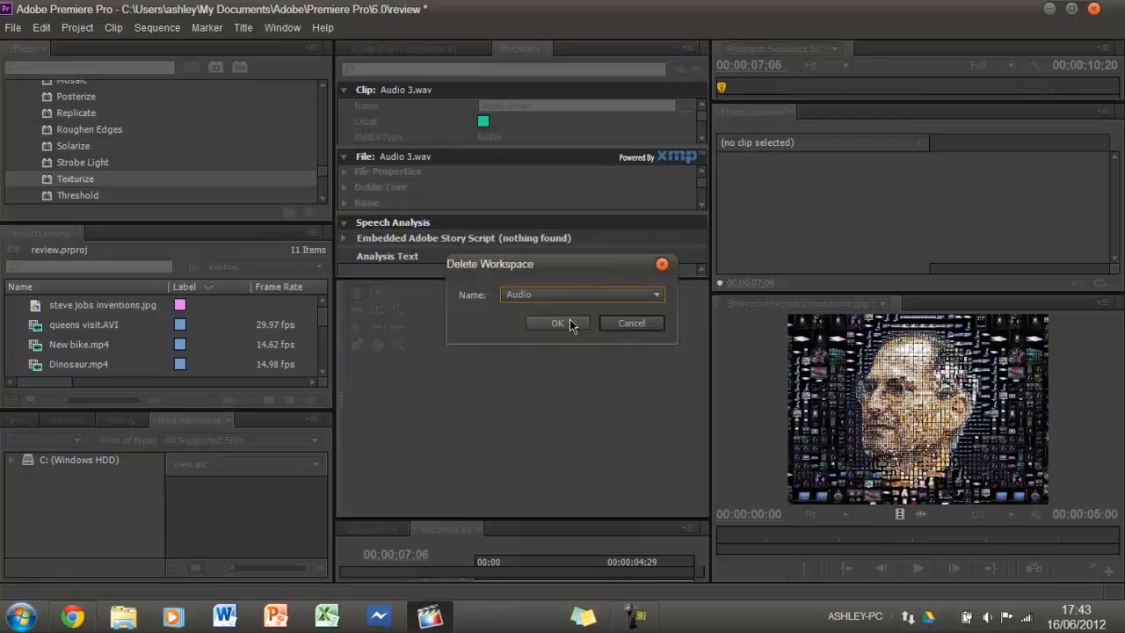
click(601, 298)
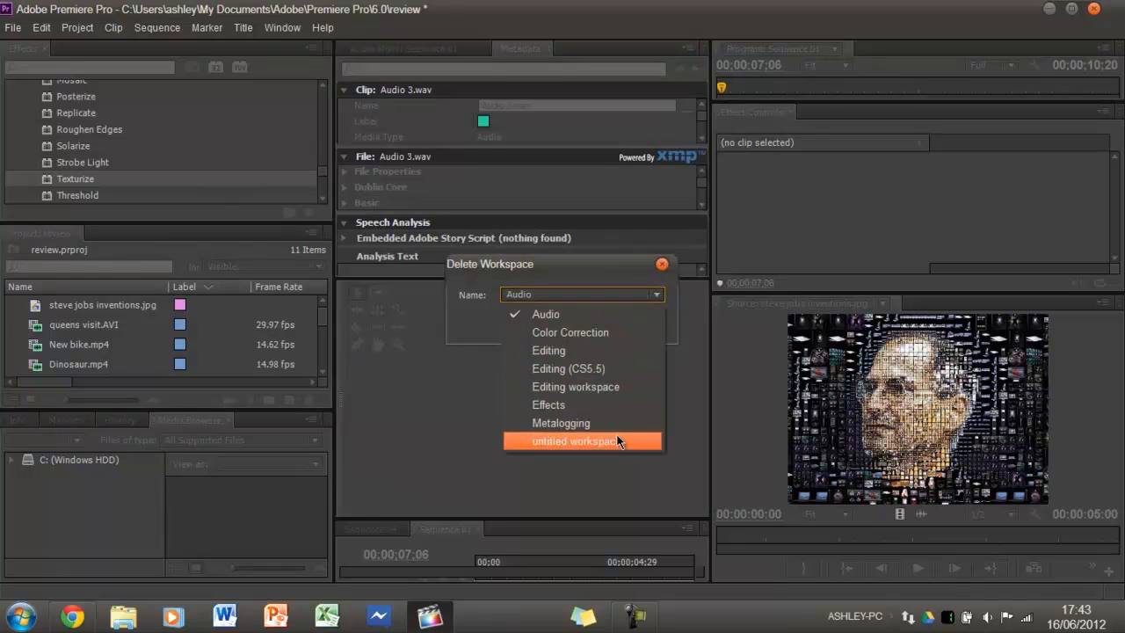
click(580, 441)
click(561, 323)
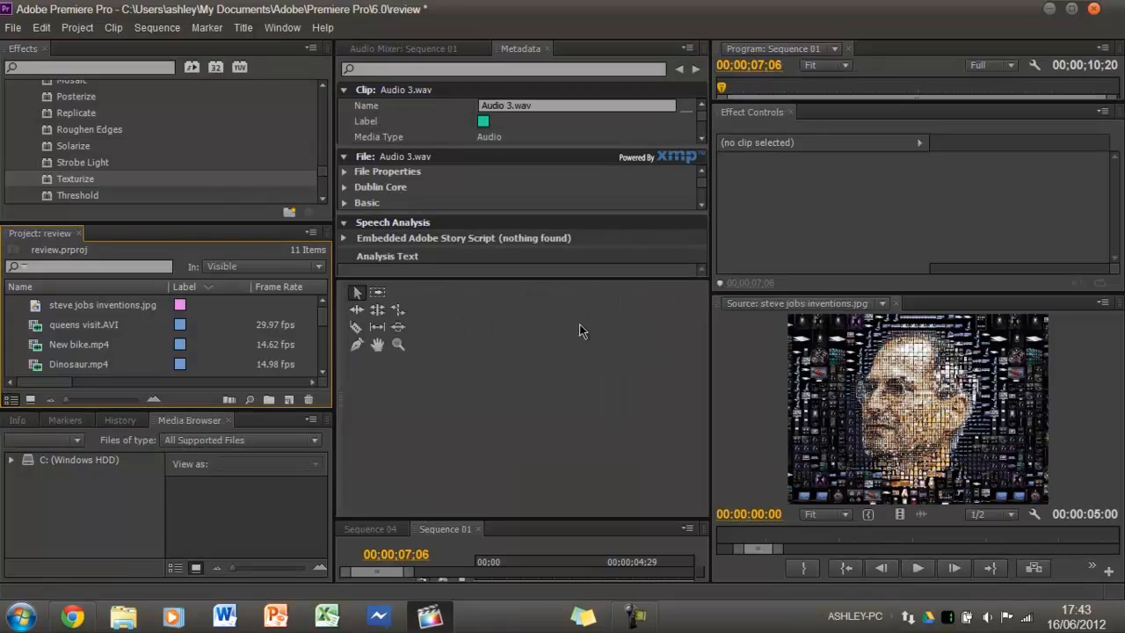
Step: Switch to the workspace named Editing workspace
click(278, 29)
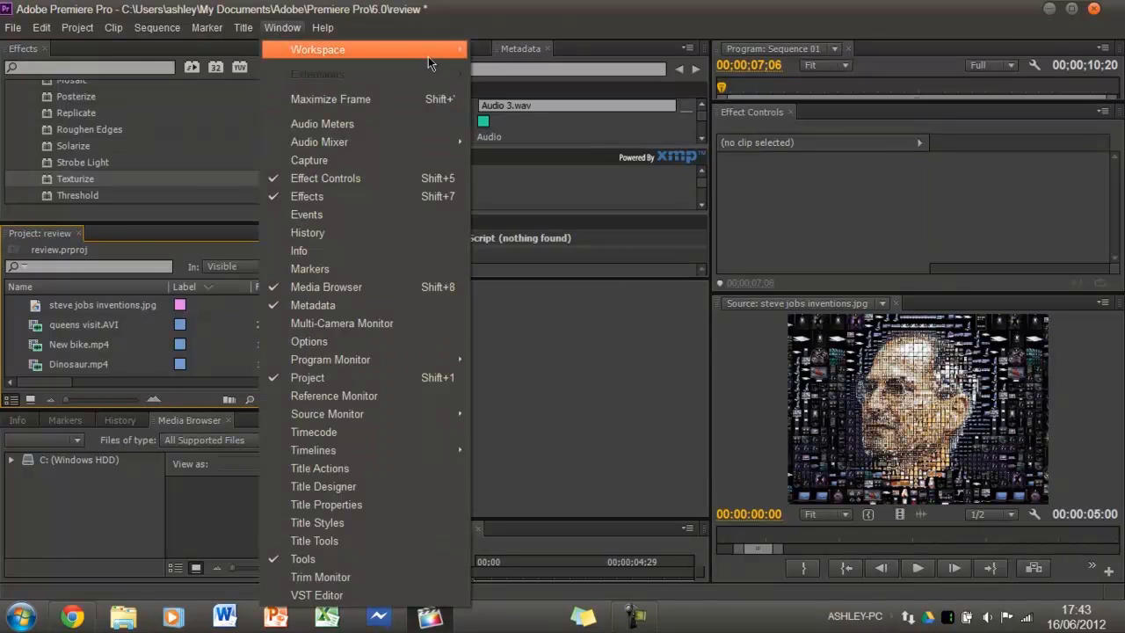
mouse_move(428, 51)
click(565, 132)
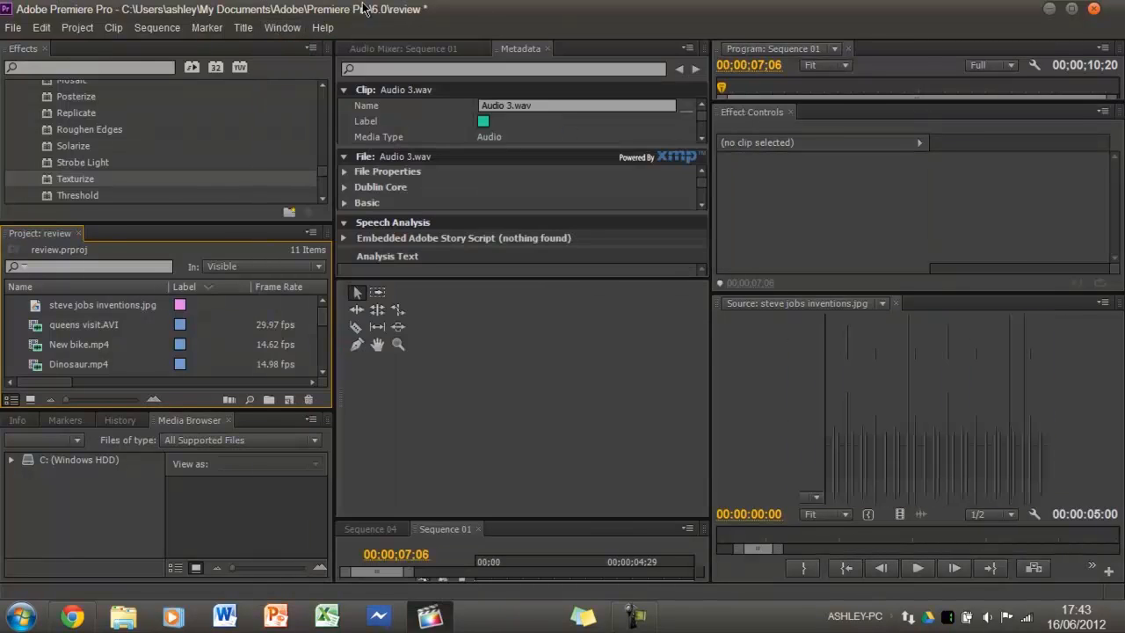
Step: Delete the custom geekslam workspace
click(280, 28)
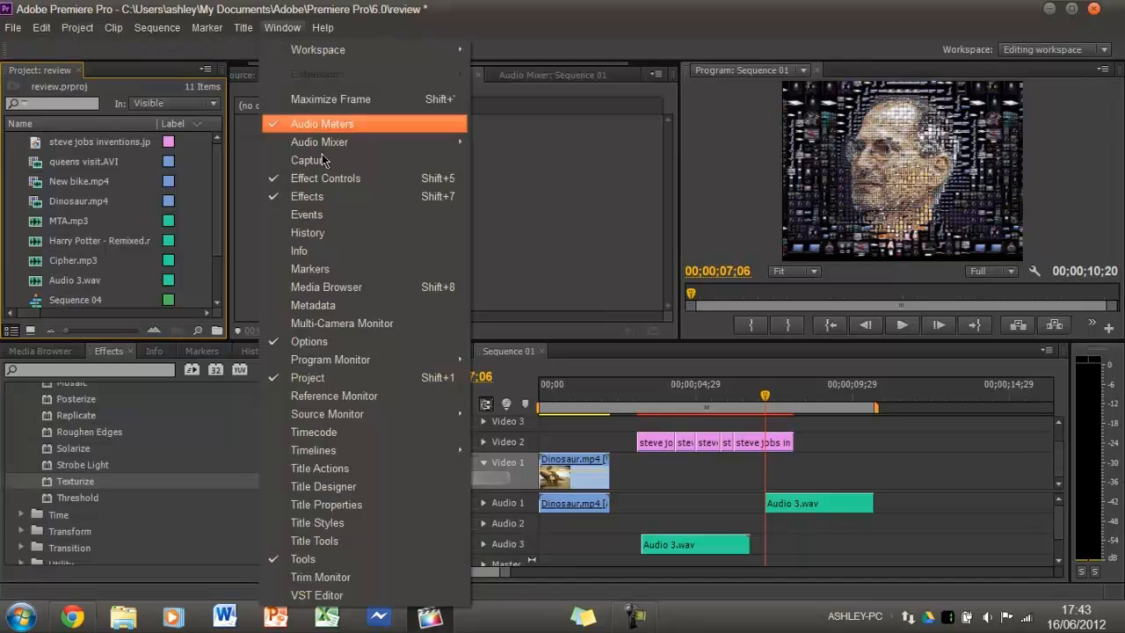
mouse_move(351, 49)
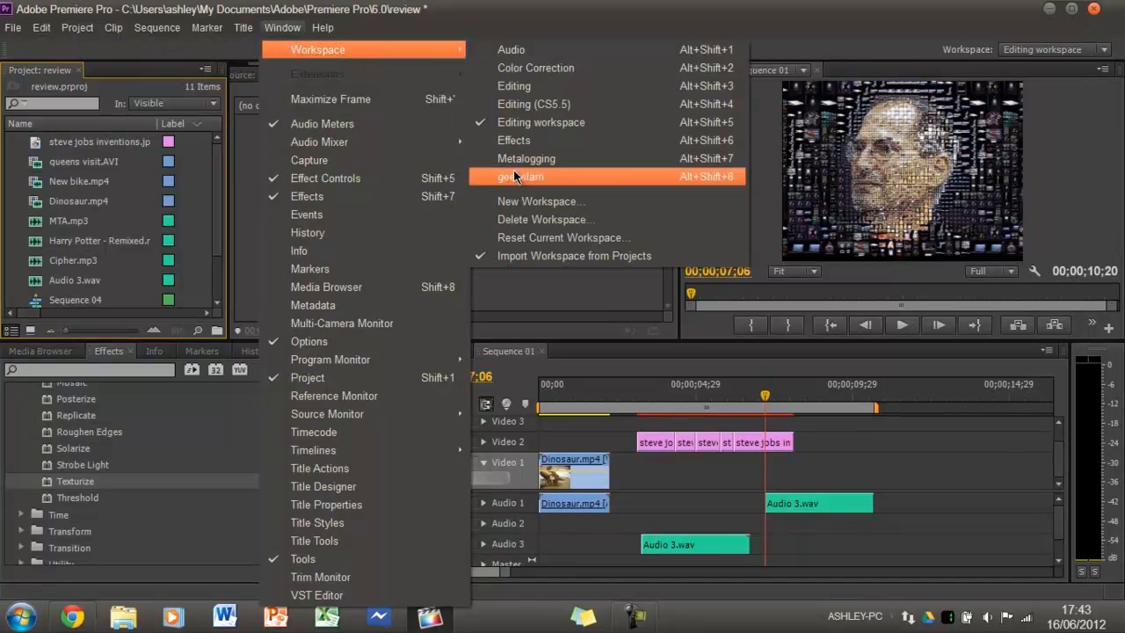
click(549, 219)
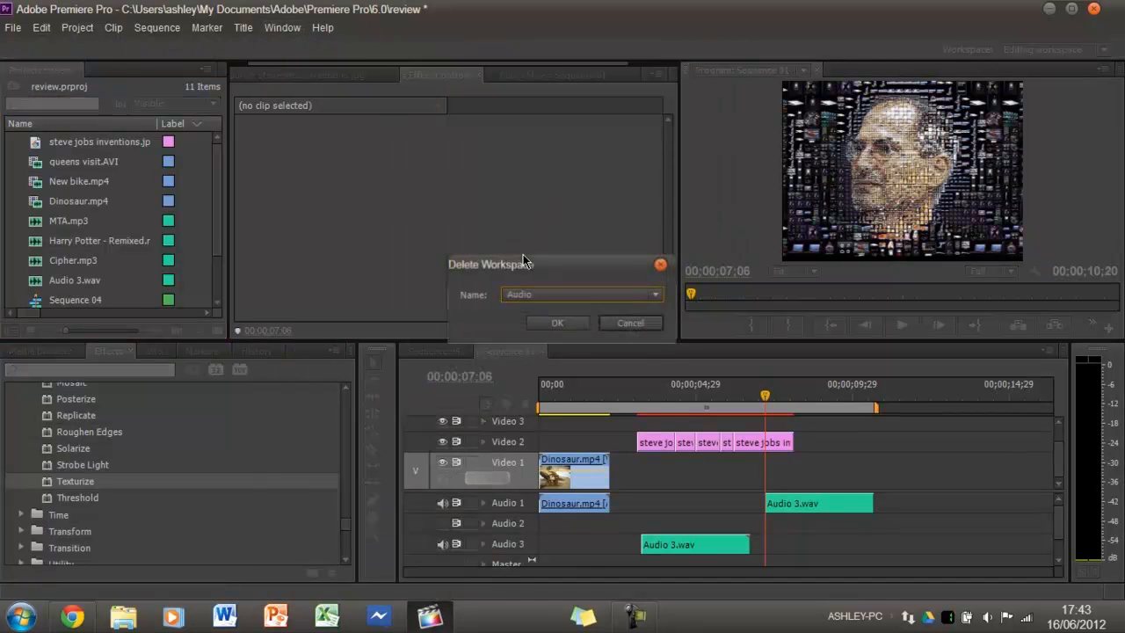
click(658, 299)
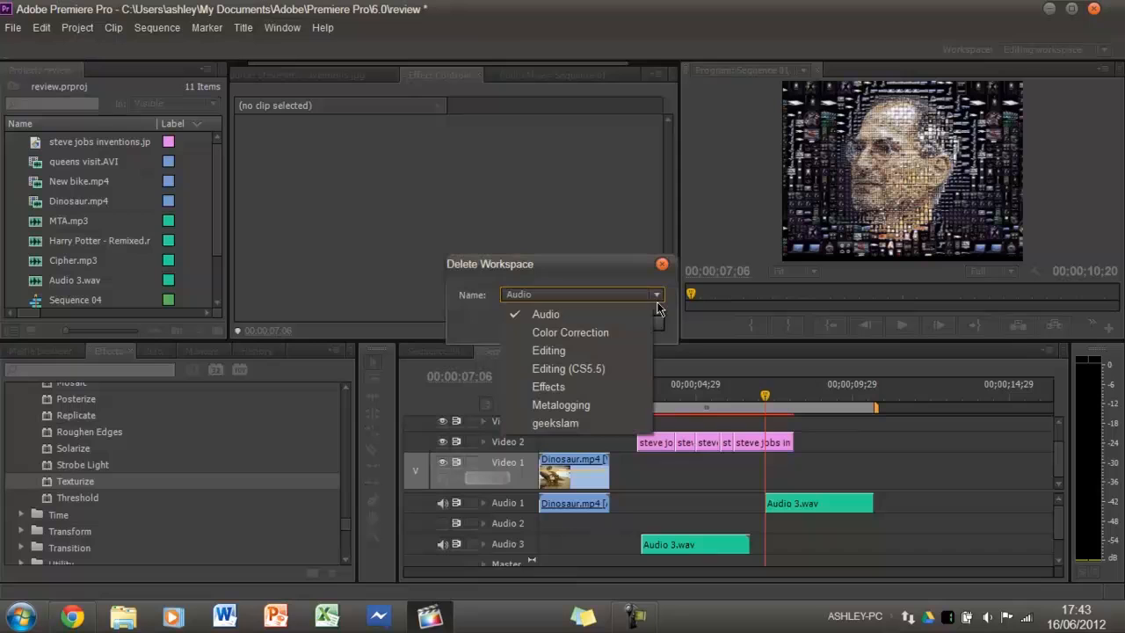
click(632, 424)
click(559, 323)
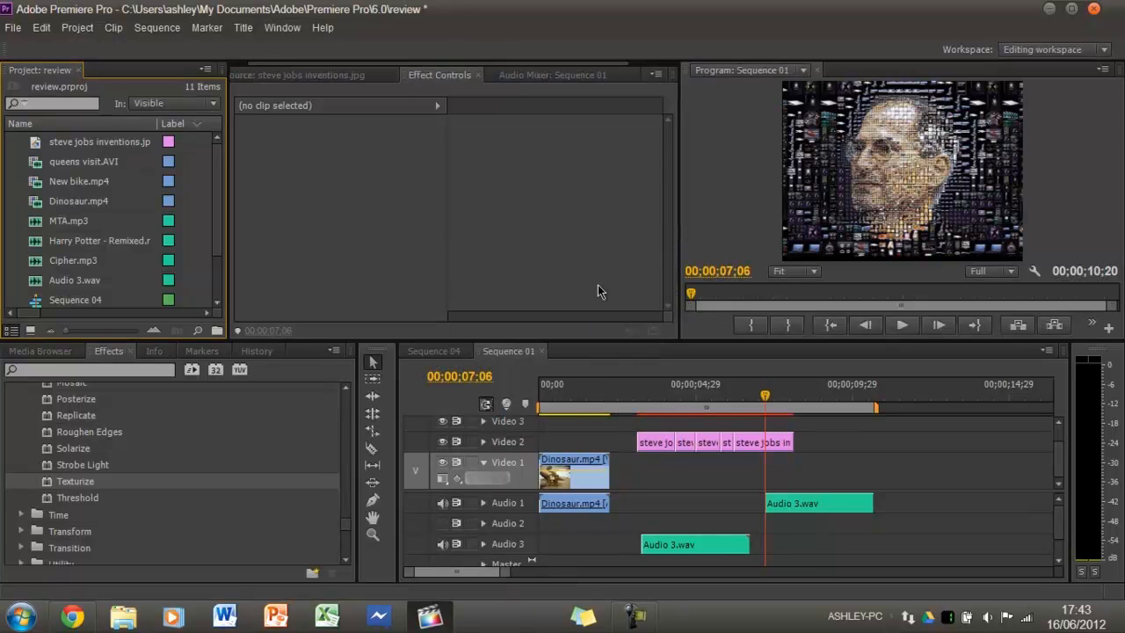
Step: Switch to the Editing (CS5.5) workspace and return to Editing workspace
click(281, 32)
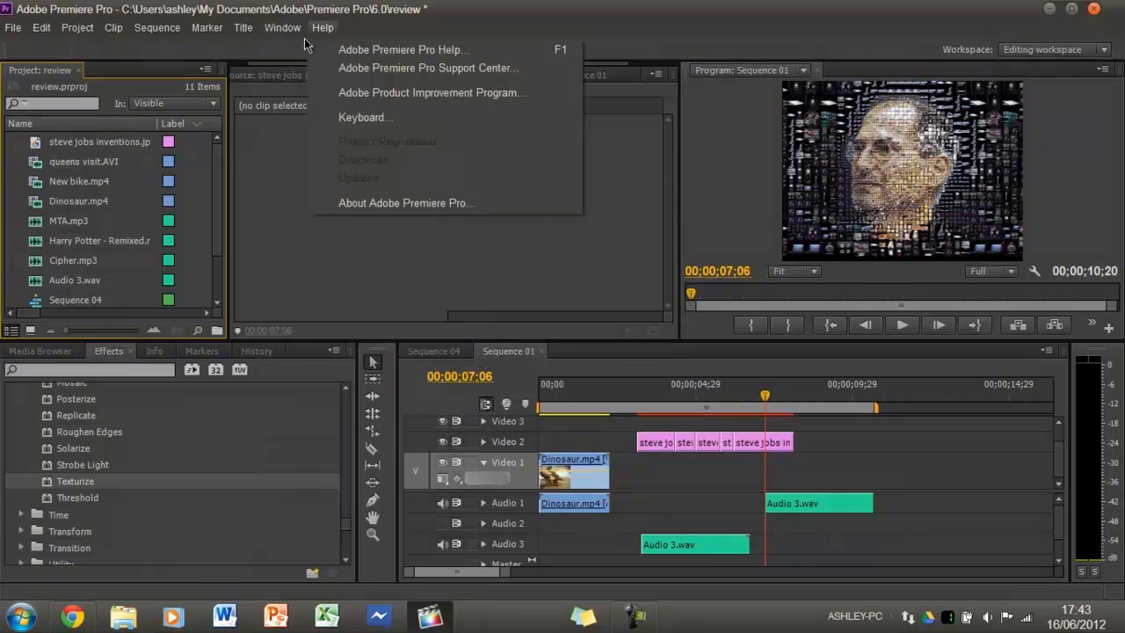
mouse_move(369, 49)
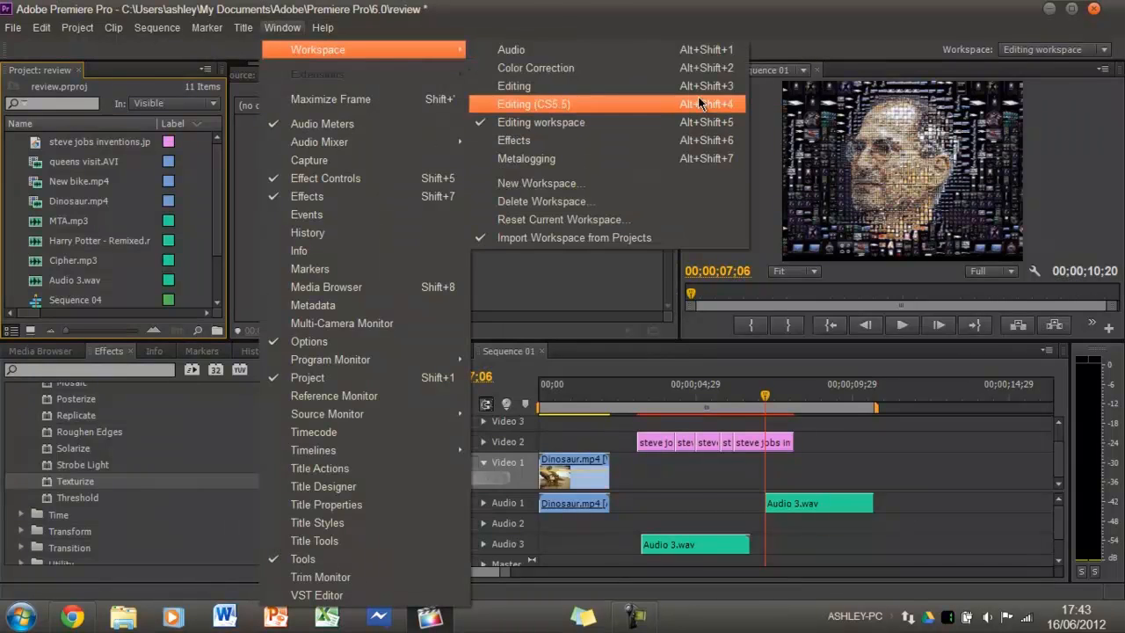
click(699, 121)
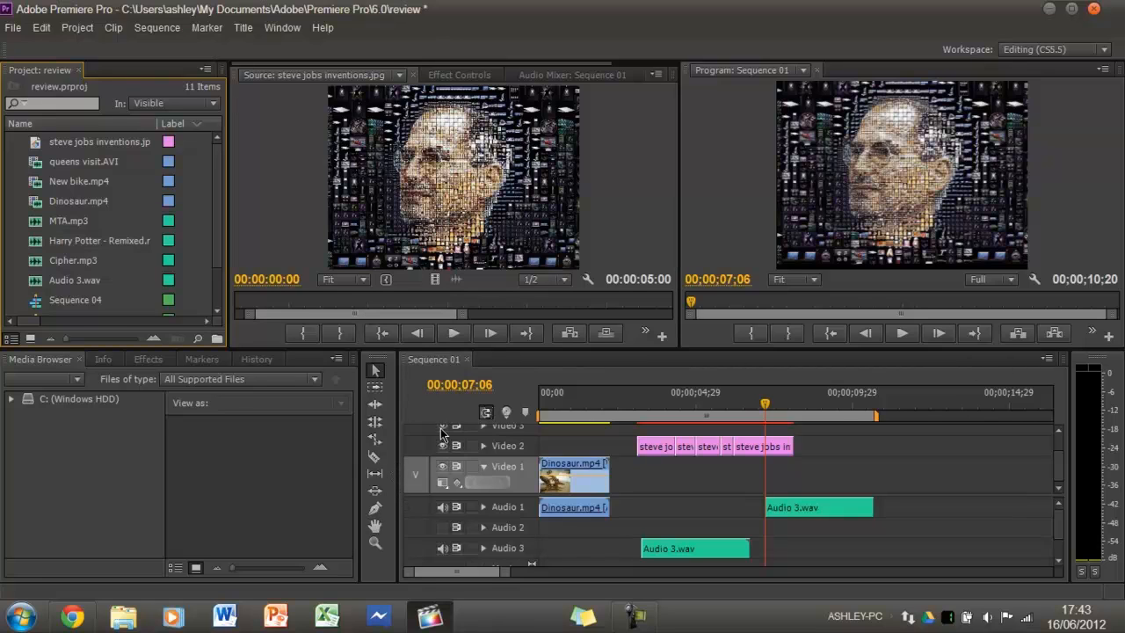
click(281, 29)
mouse_move(338, 56)
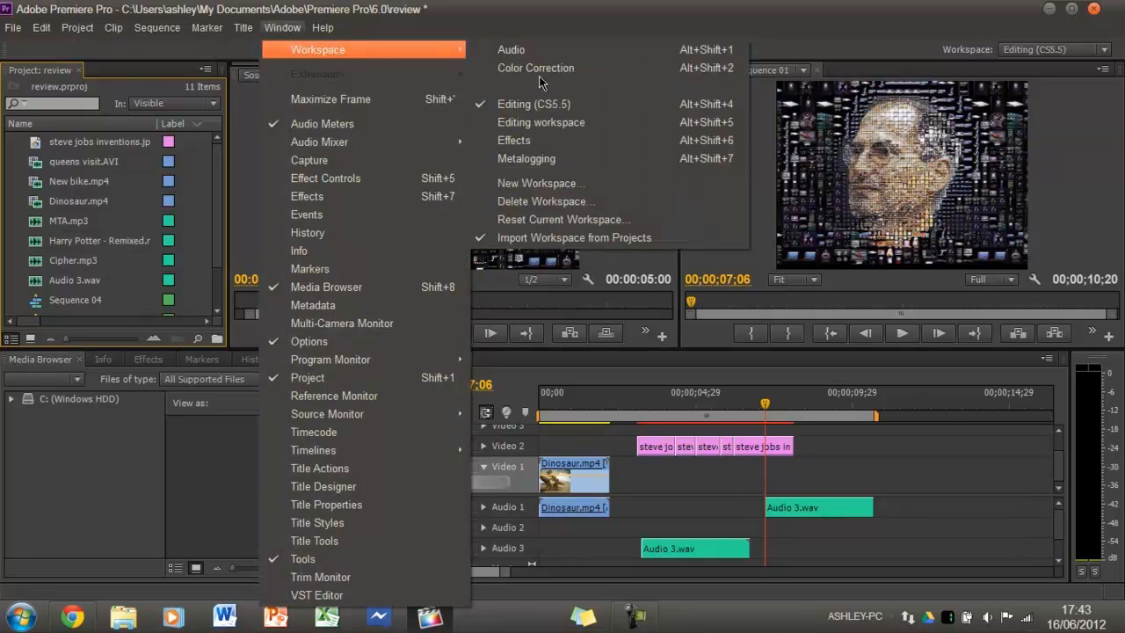
click(555, 121)
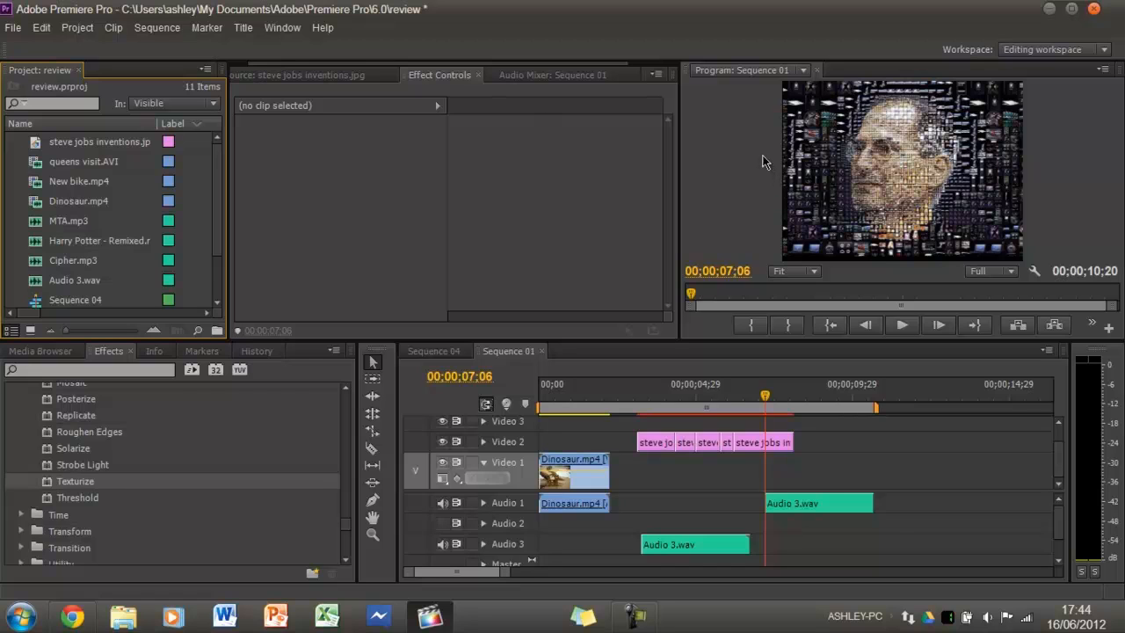
Step: Close all clips in the Source monitor and choose Sequence 01 for display in the Program monitor
click(344, 74)
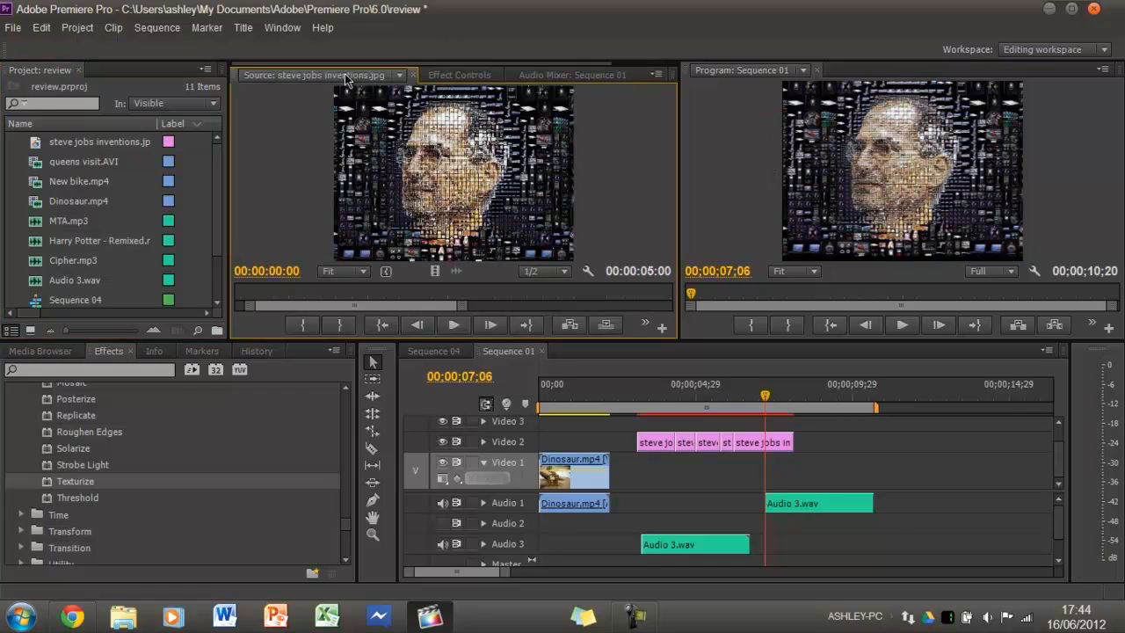
click(400, 76)
click(370, 113)
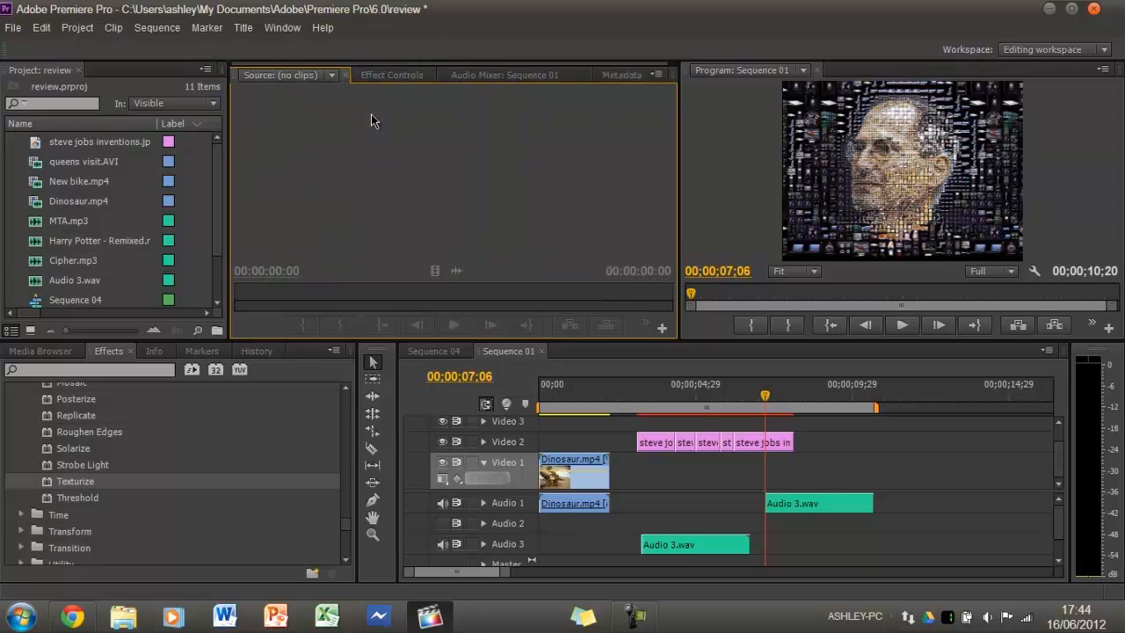
click(802, 70)
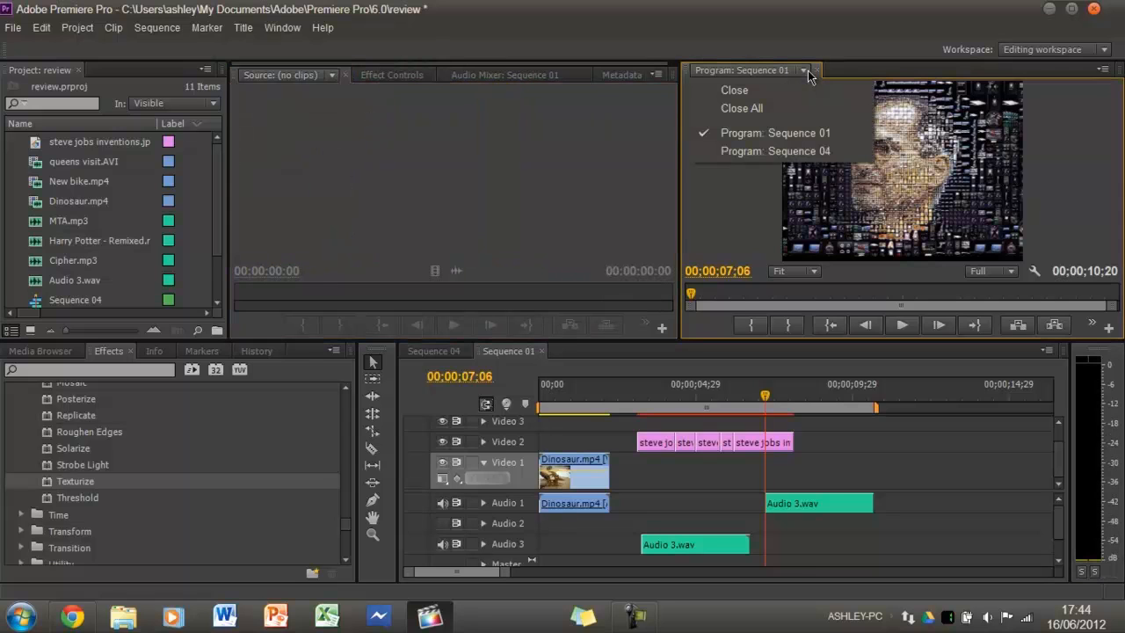
click(809, 128)
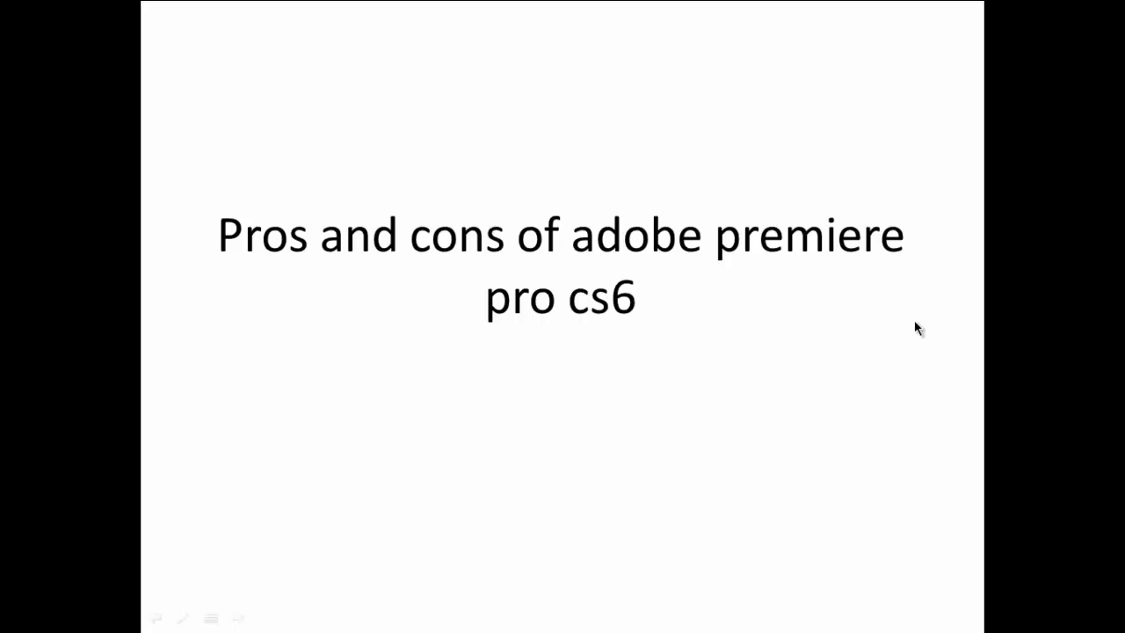
click(686, 330)
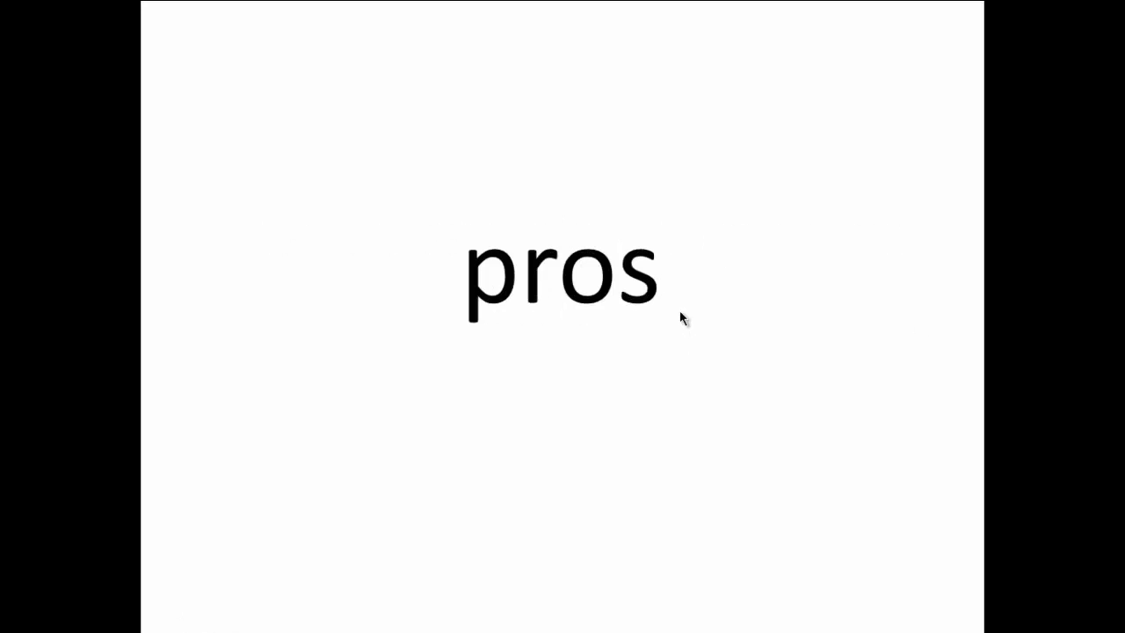
click(682, 318)
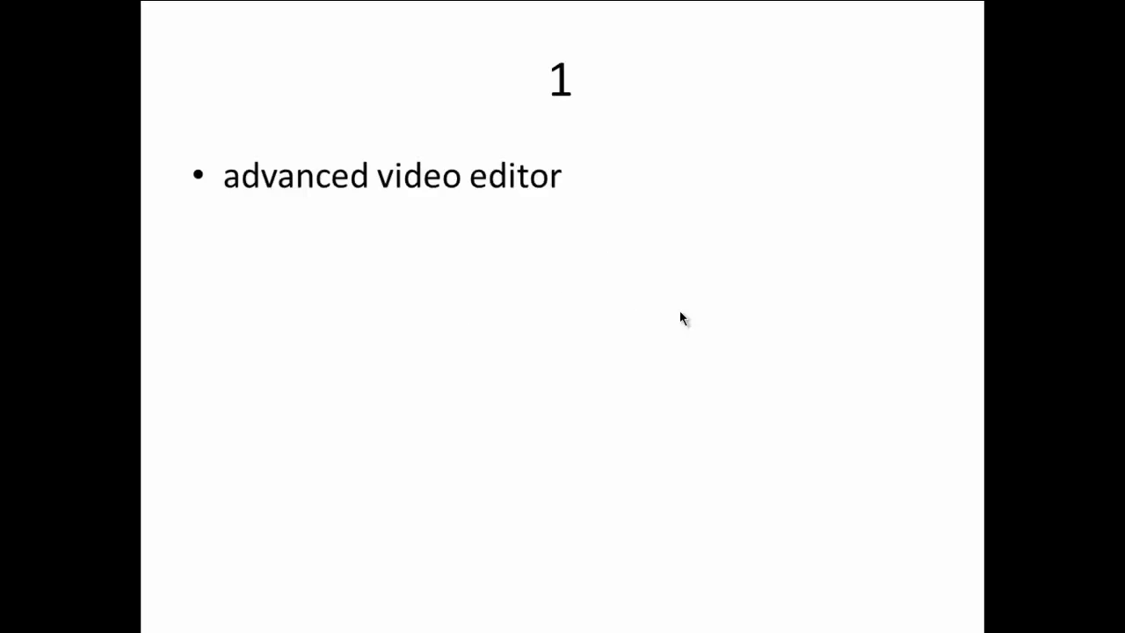
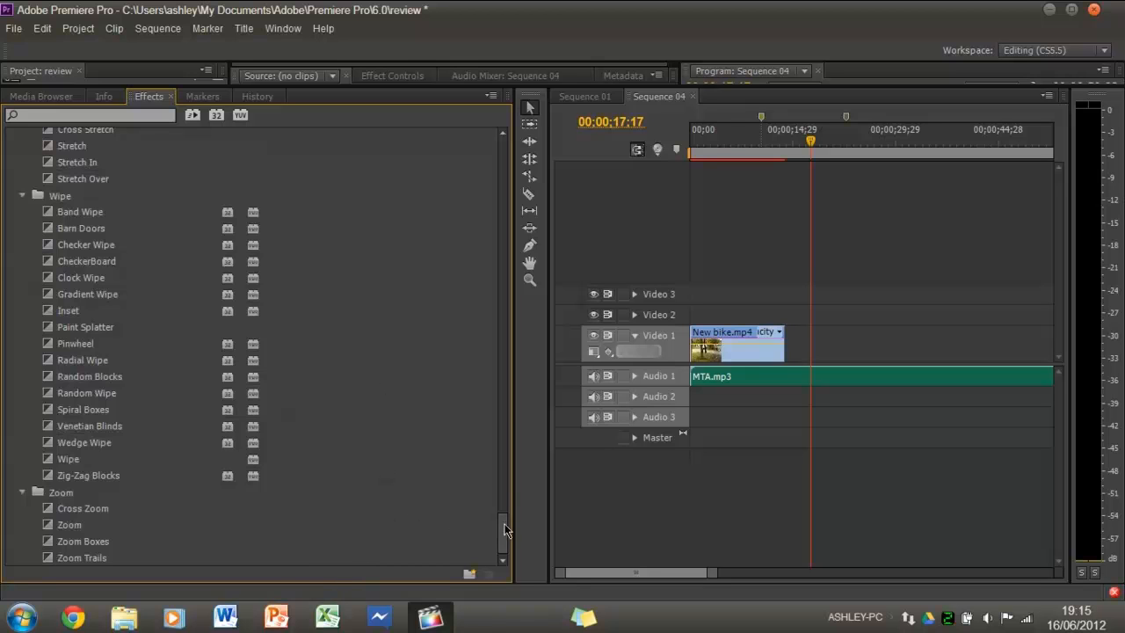
Step: Narrow the enlarged Effects panel beside the timeline
mouse_move(502, 533)
mouse_down()
mouse_move(502, 136)
mouse_move(506, 537)
mouse_up()
drag(514, 119, 353, 118)
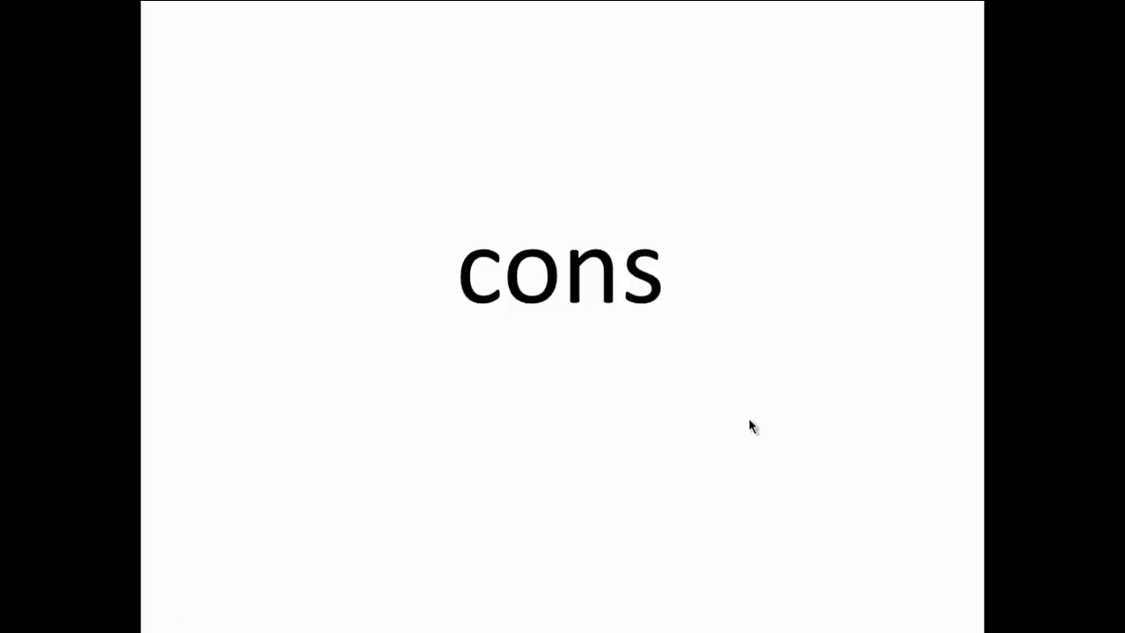
Step: Advance the presentation from the cons title to the "confusing for beginners" slide, and return to Premiere Pro
click(749, 420)
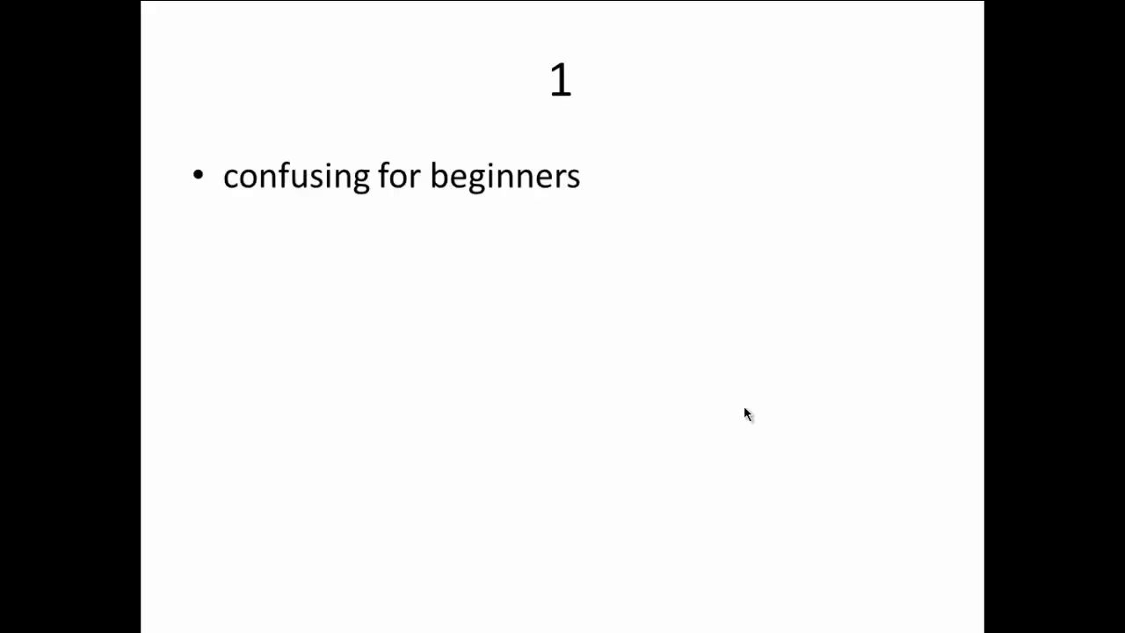
key(alt+Tab)
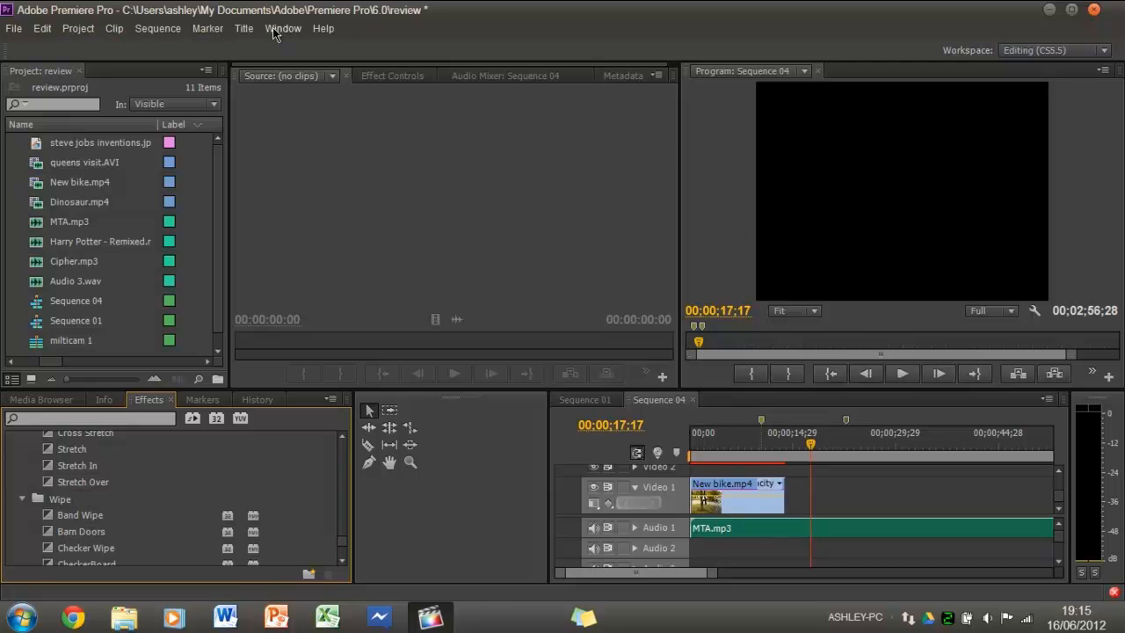
Step: Reset the current Editing (CS5.5) workspace to its original layout
click(323, 29)
mouse_move(283, 28)
mouse_move(289, 52)
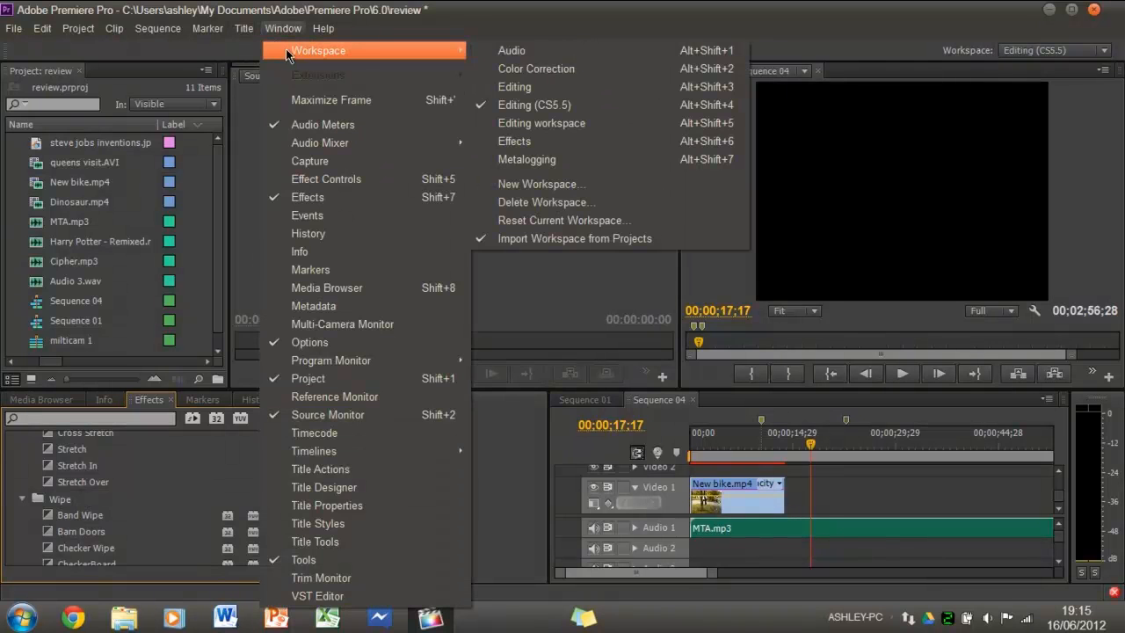
click(548, 117)
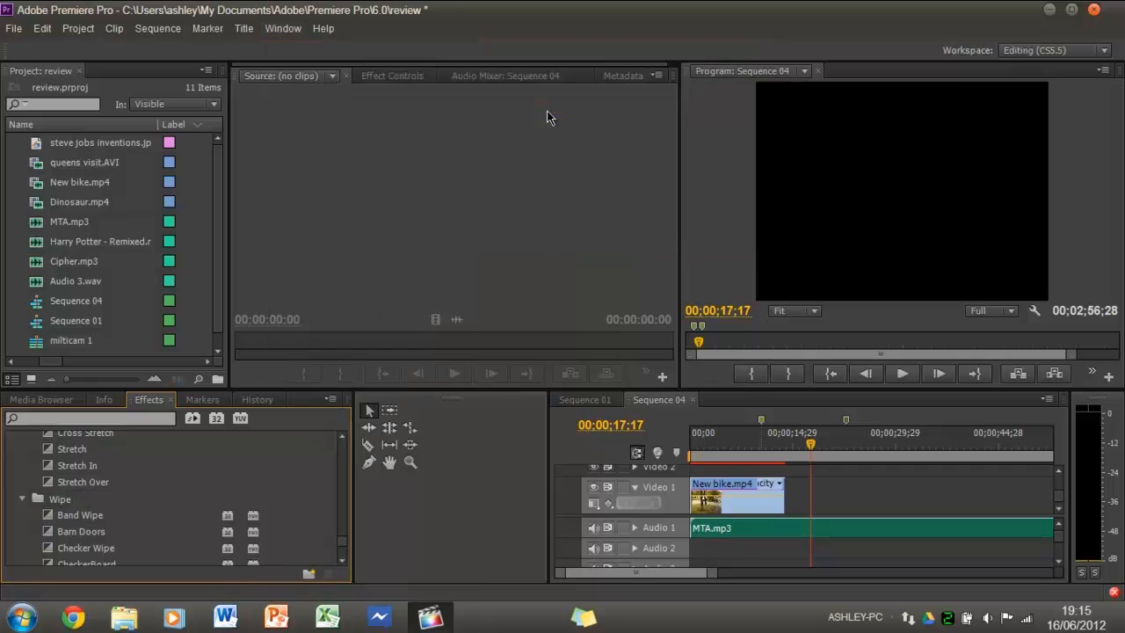
click(297, 30)
mouse_move(323, 29)
mouse_move(283, 28)
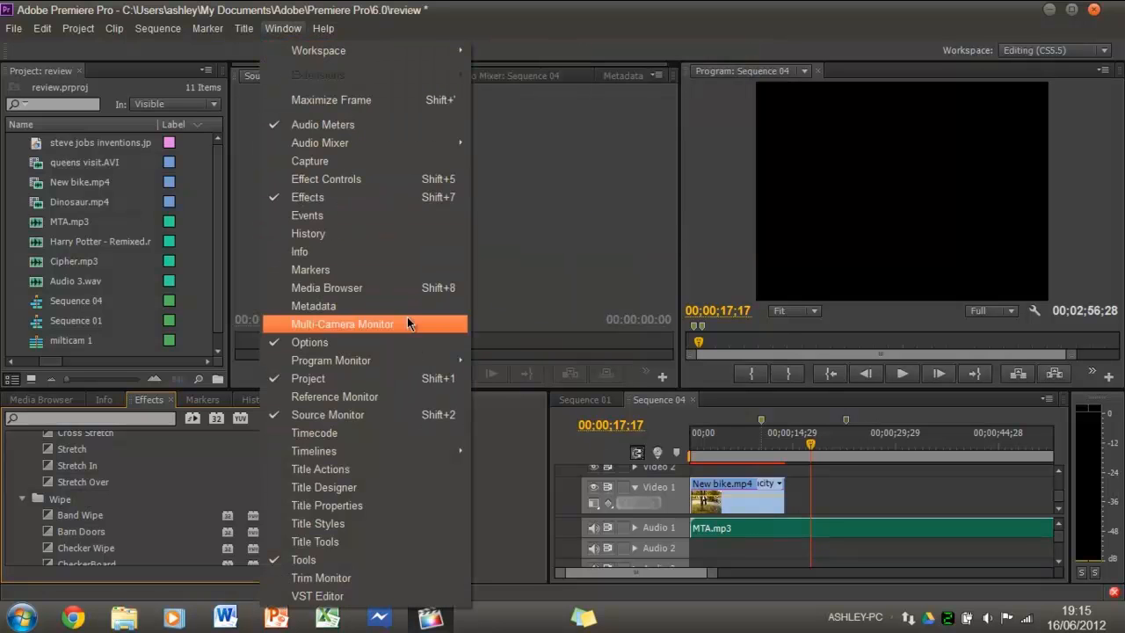
mouse_move(397, 61)
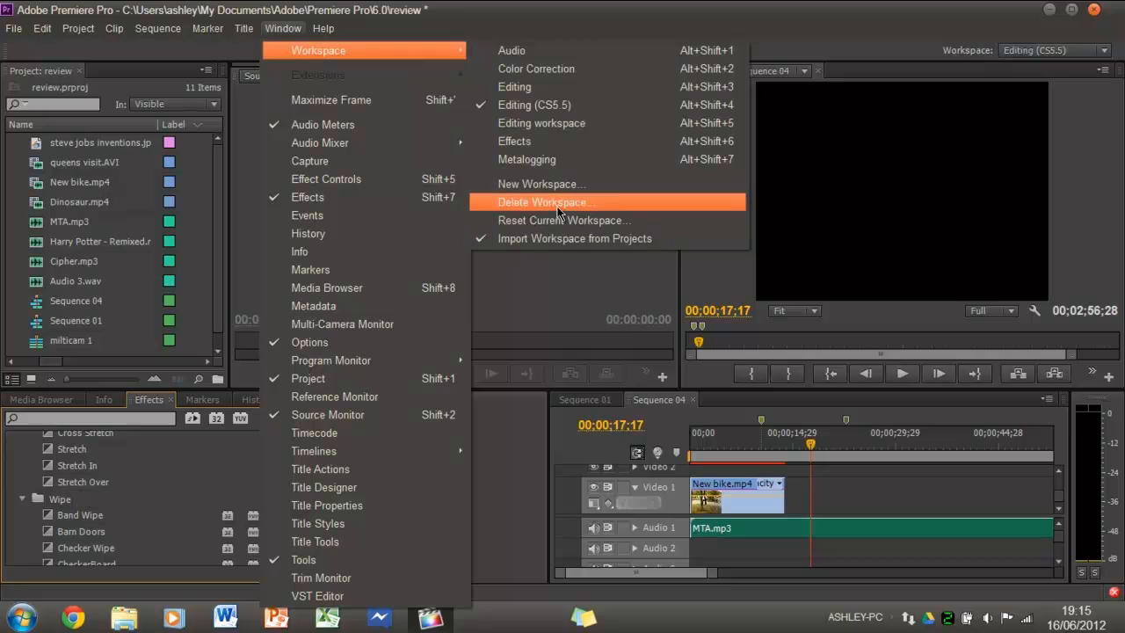
click(559, 222)
click(629, 323)
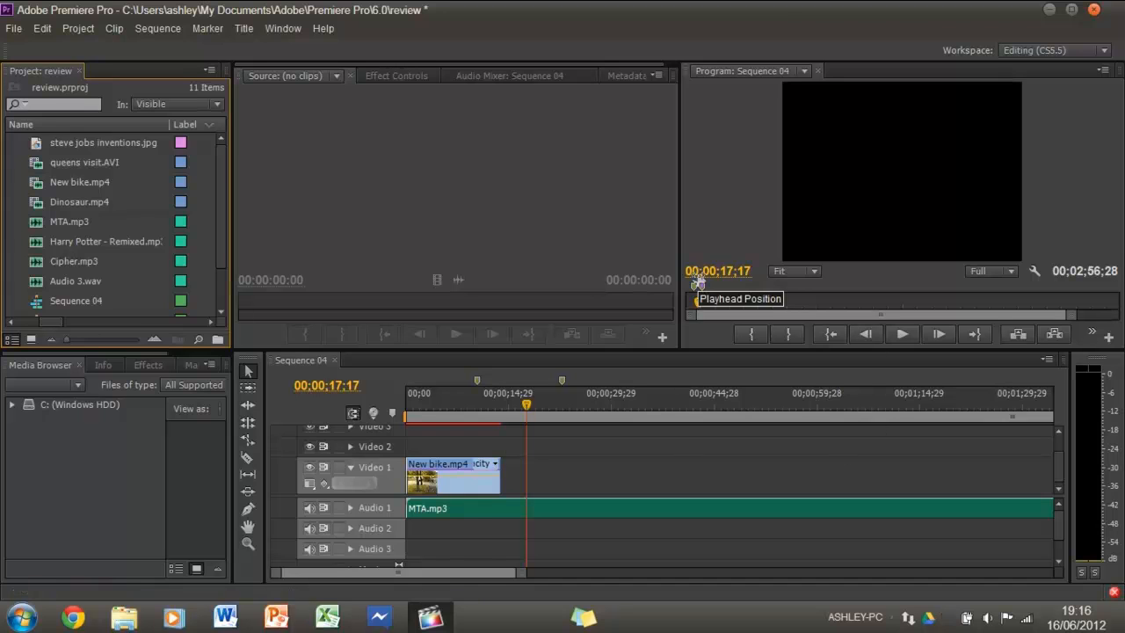
mouse_move(220, 168)
mouse_down()
mouse_move(220, 192)
mouse_move(222, 148)
mouse_up()
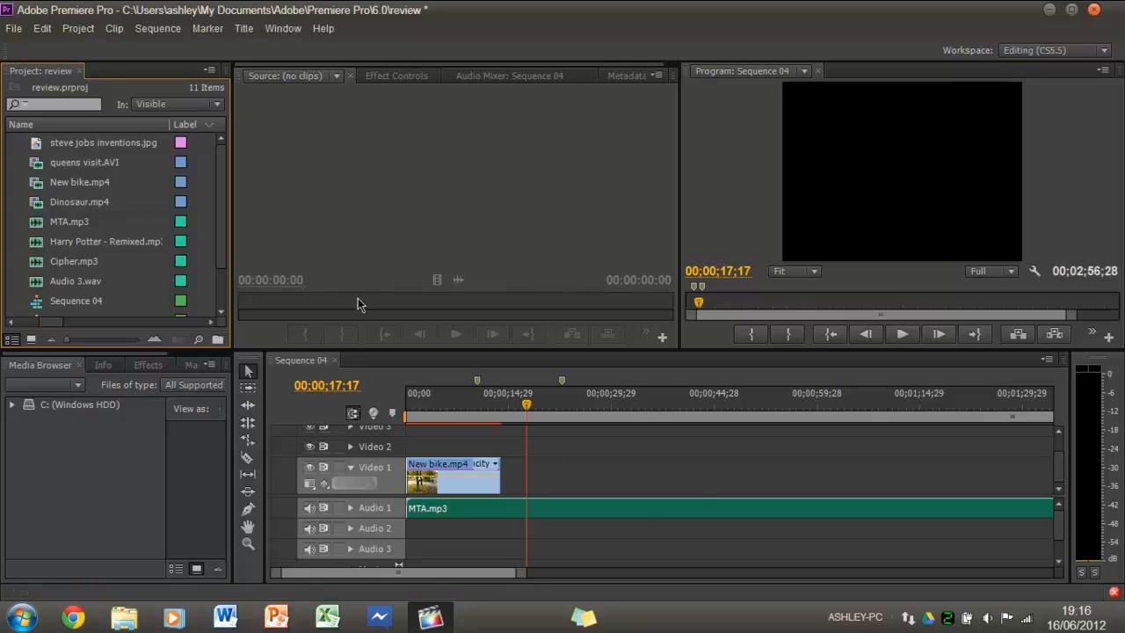
drag(796, 543, 598, 461)
scroll(195, 255, down, 1)
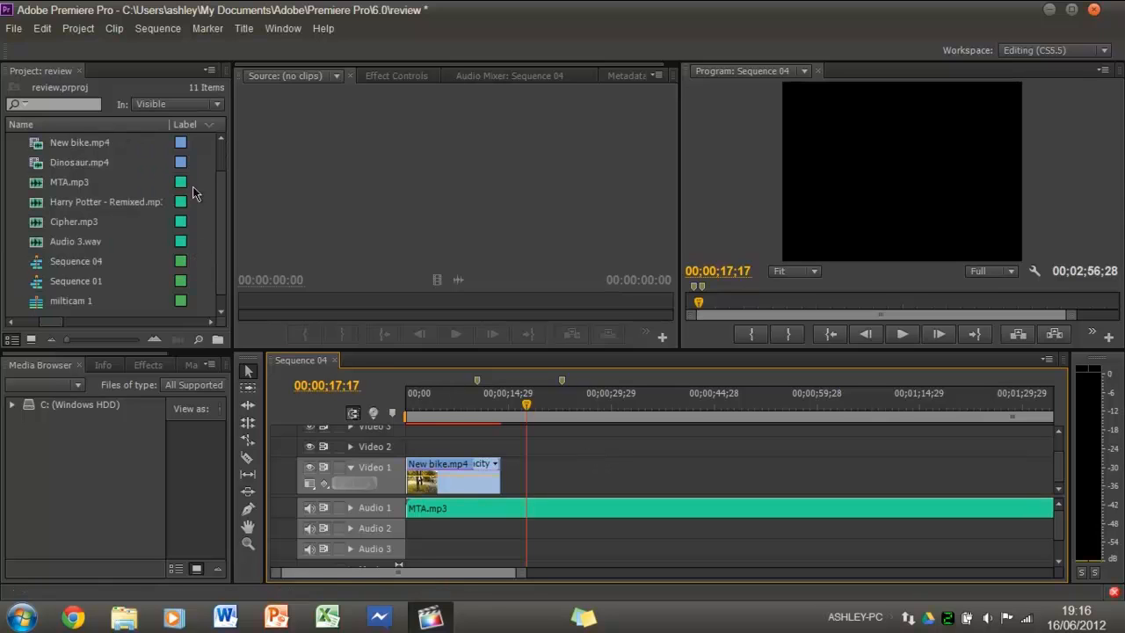
click(44, 27)
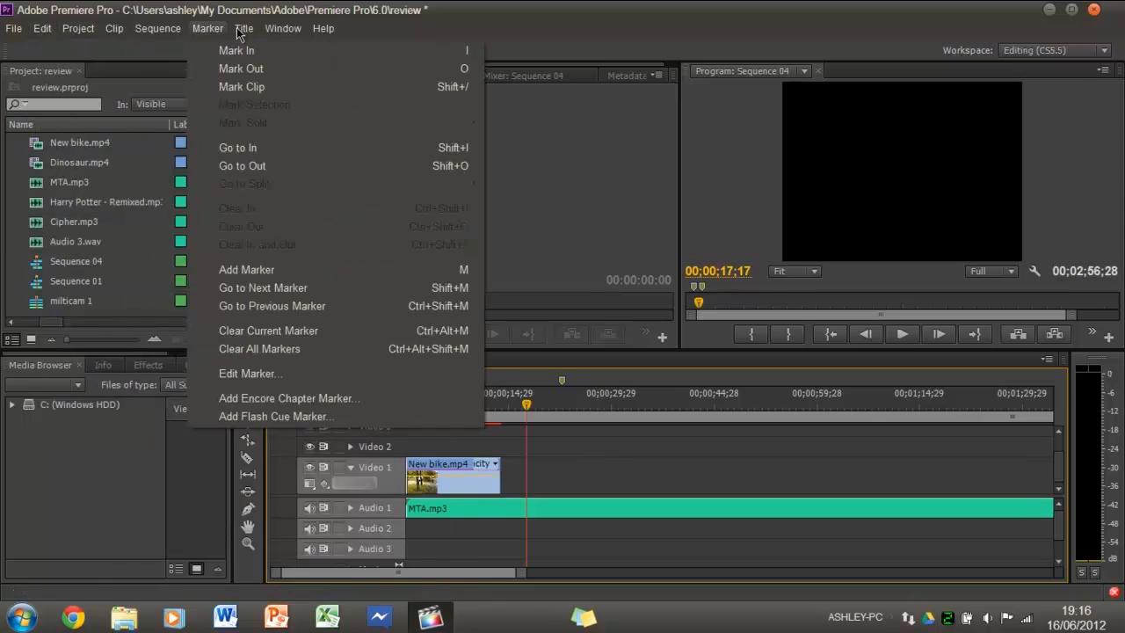
click(550, 23)
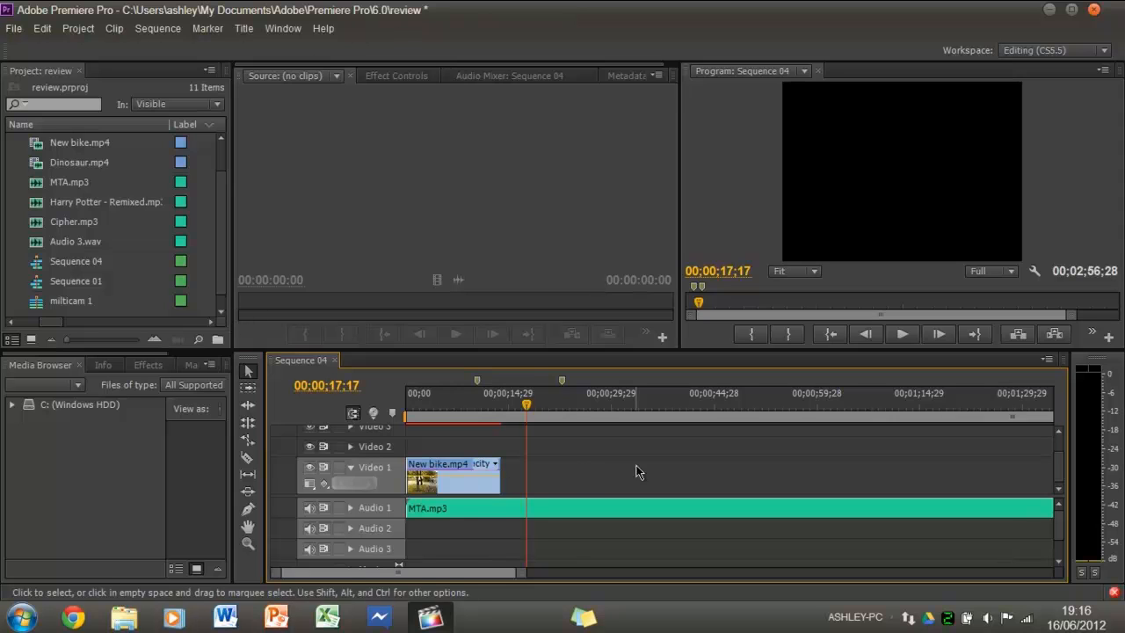
click(374, 341)
click(761, 193)
click(22, 209)
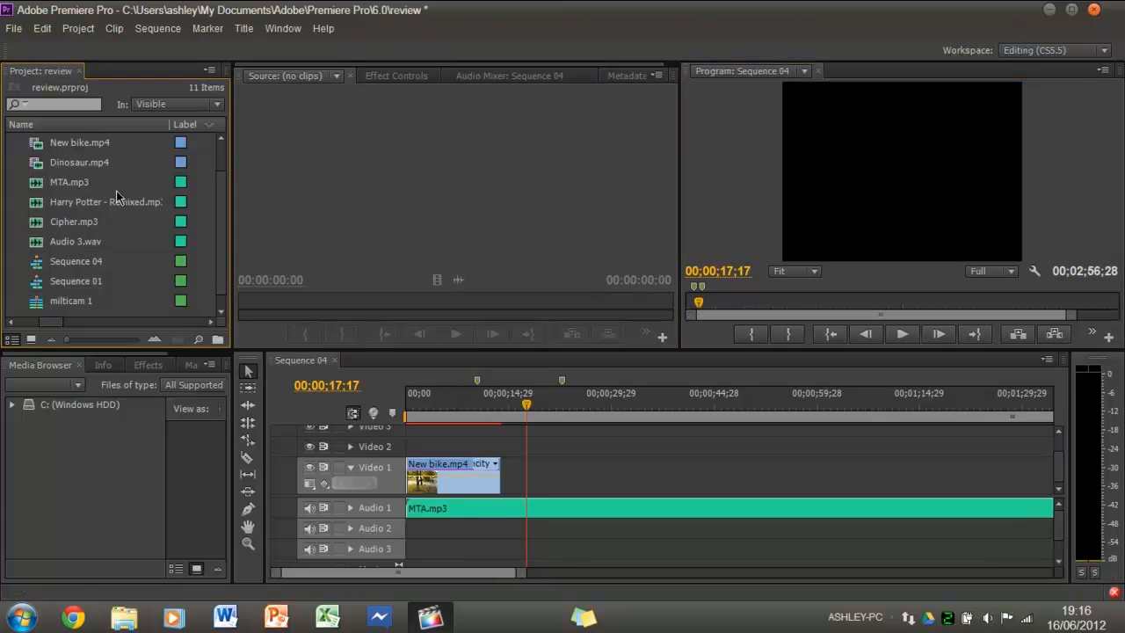
Step: Widen the Media Browser panel and switch to the built-in Editing workspace
drag(232, 394, 289, 395)
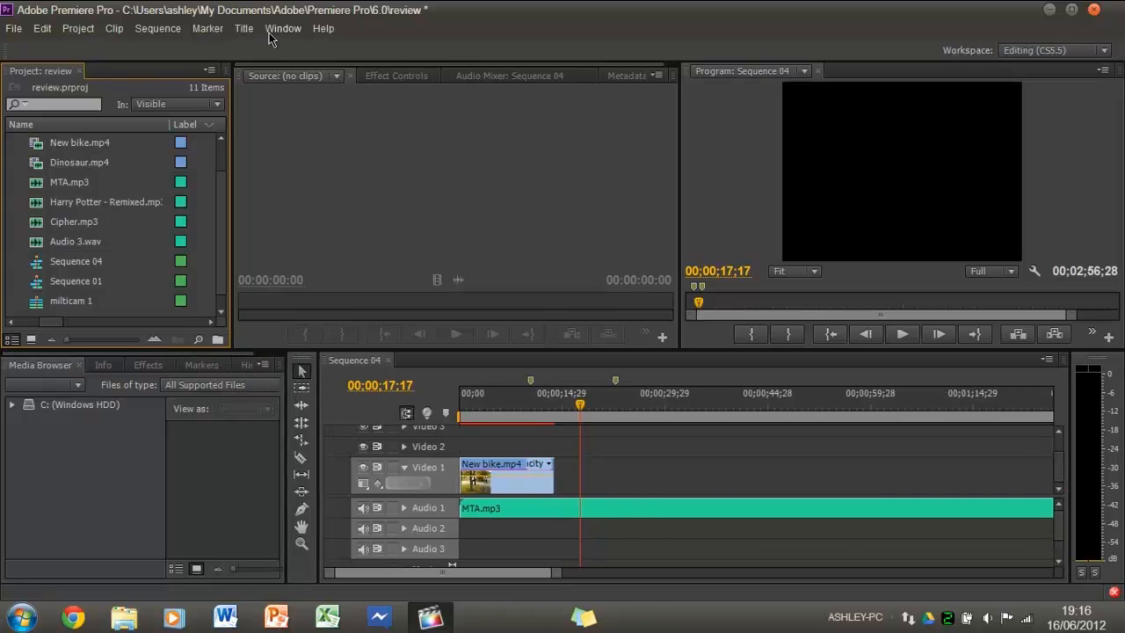
click(272, 29)
mouse_move(316, 54)
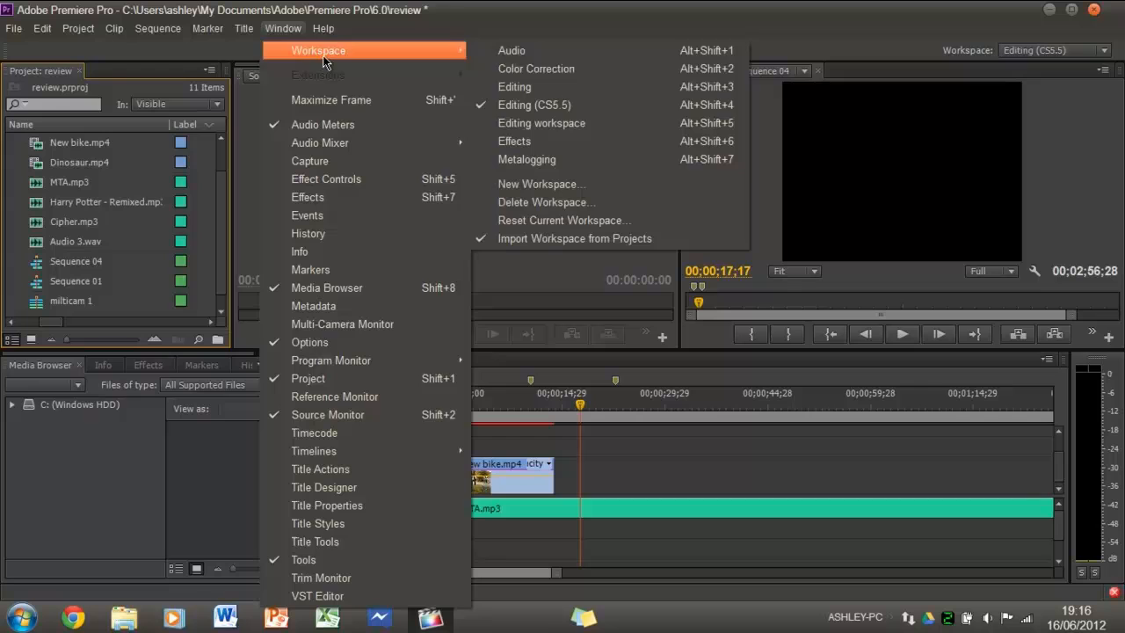
click(512, 89)
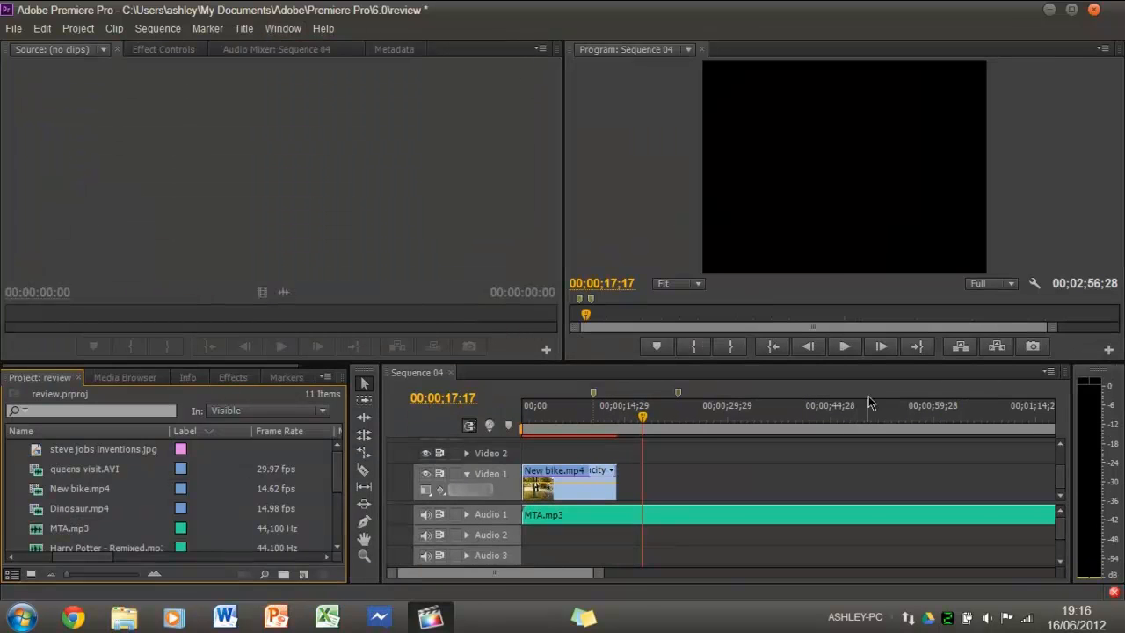
Step: Look through the monitors and the Metadata, Audio Mixer and Effect Controls panels, ending at the Source monitor
click(303, 114)
click(628, 149)
click(513, 152)
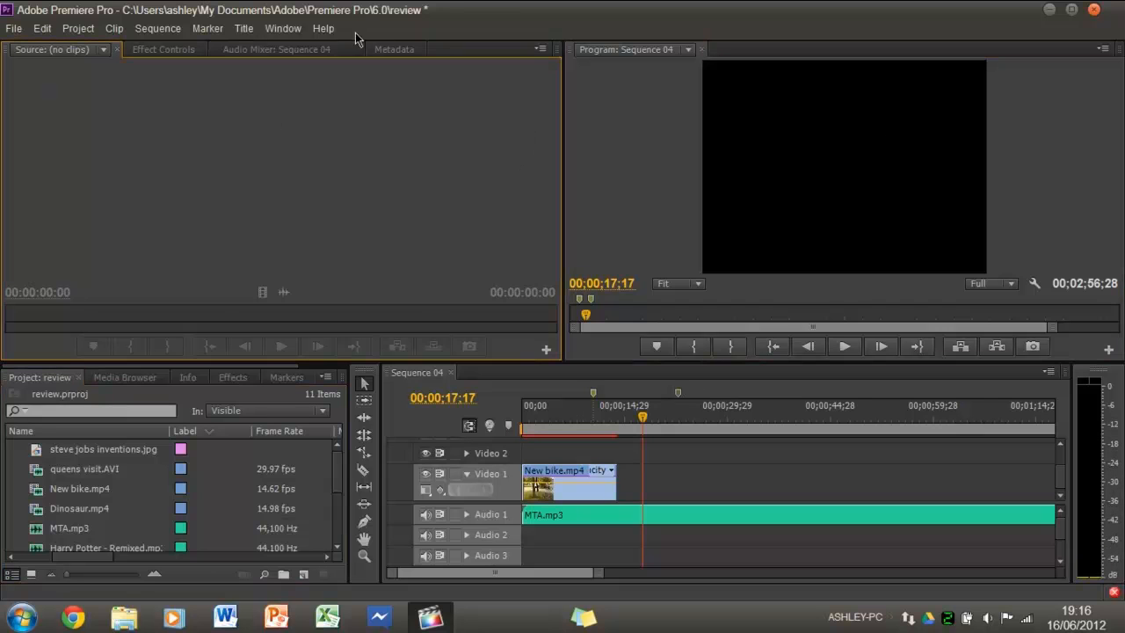
click(408, 50)
click(329, 51)
click(176, 50)
click(88, 50)
Step: Browse the C: (Windows HDD) drive in the Media Browser and open its Users folder
click(138, 383)
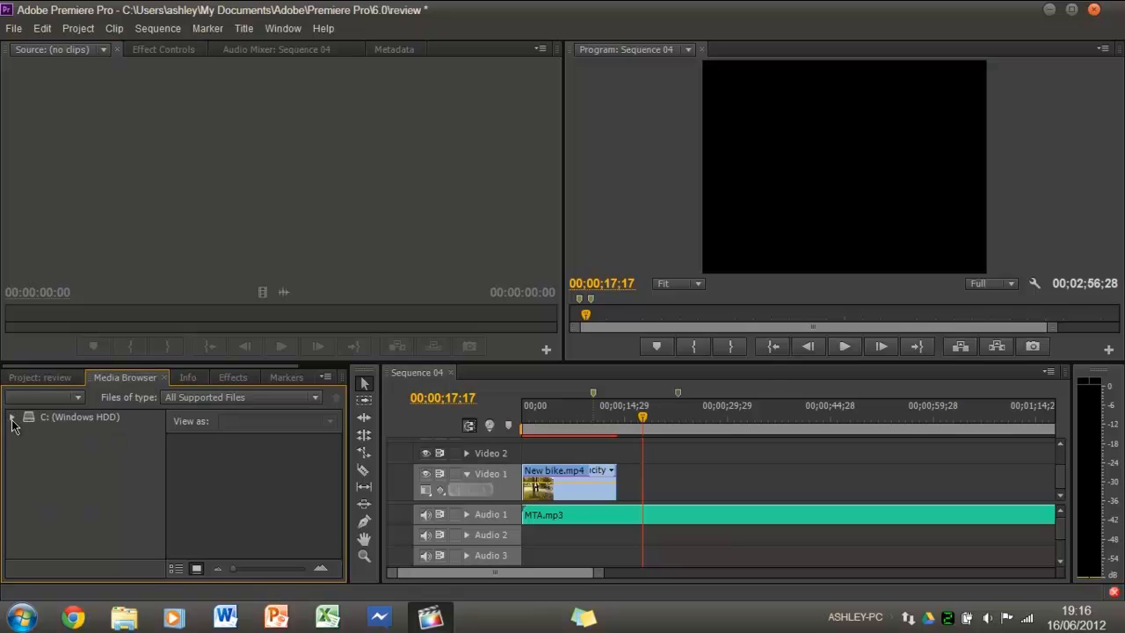
click(102, 420)
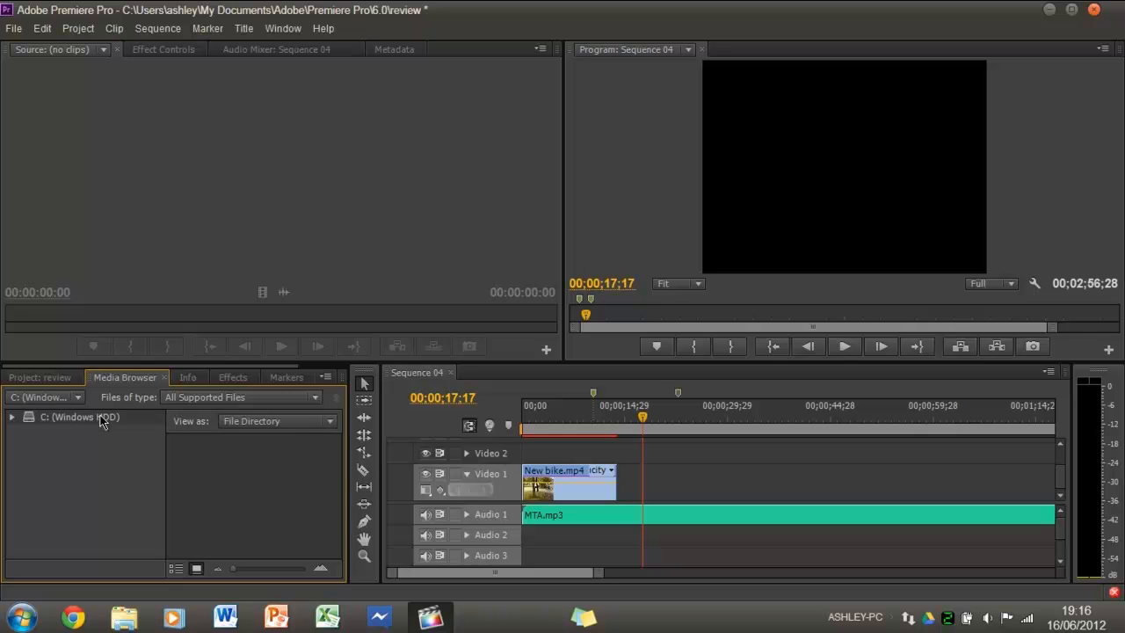
scroll(264, 487, down, 5)
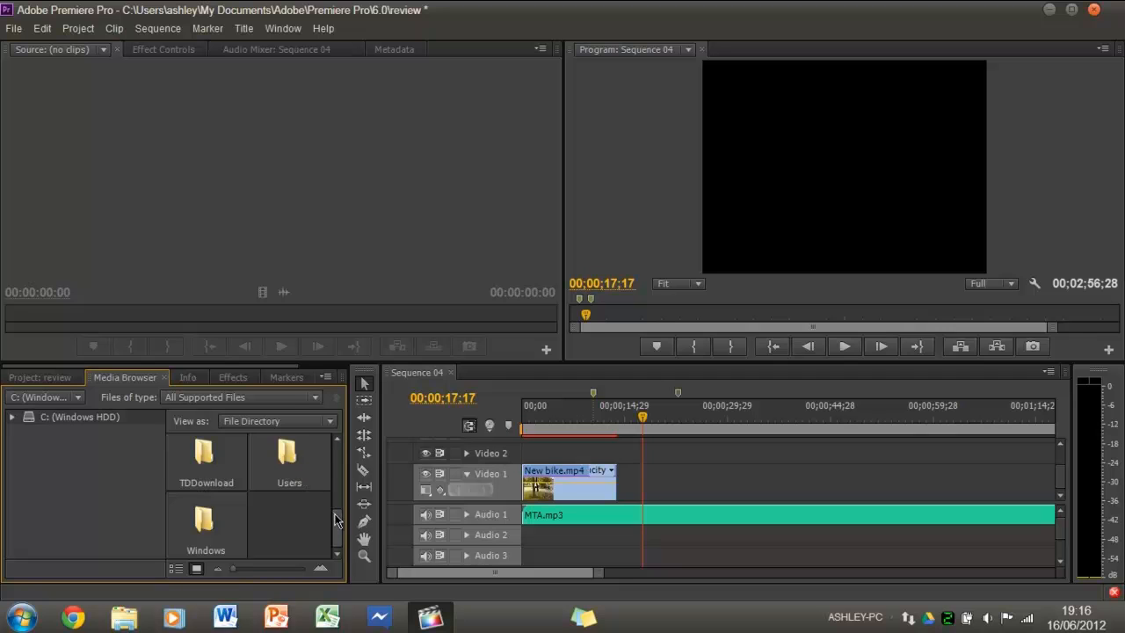
drag(336, 519, 325, 455)
scroll(322, 448, down, 3)
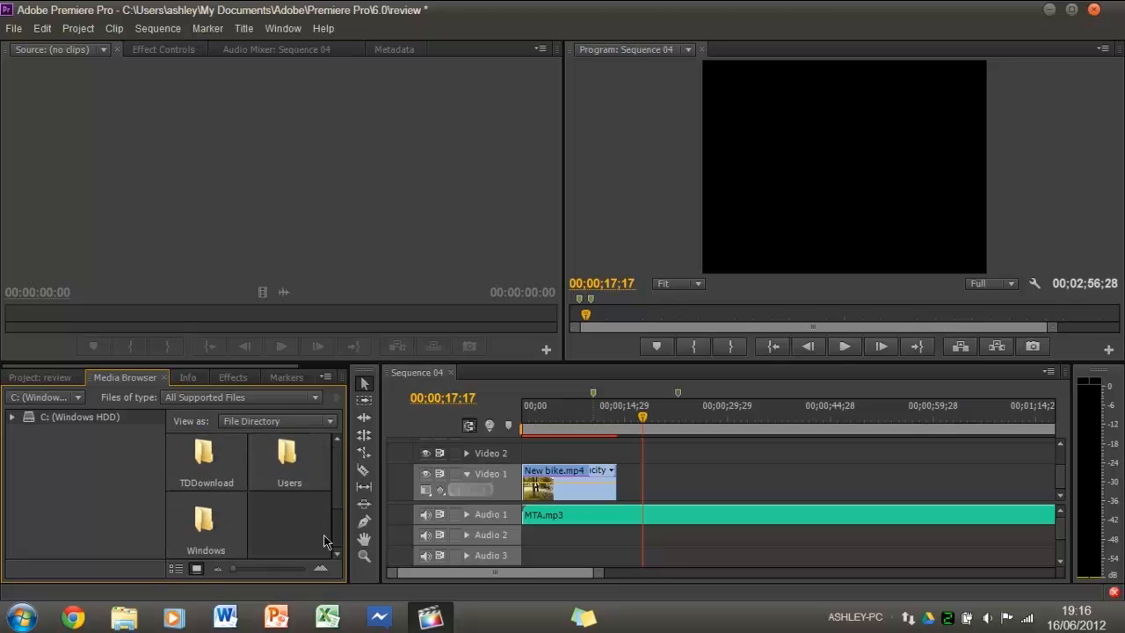
double_click(319, 452)
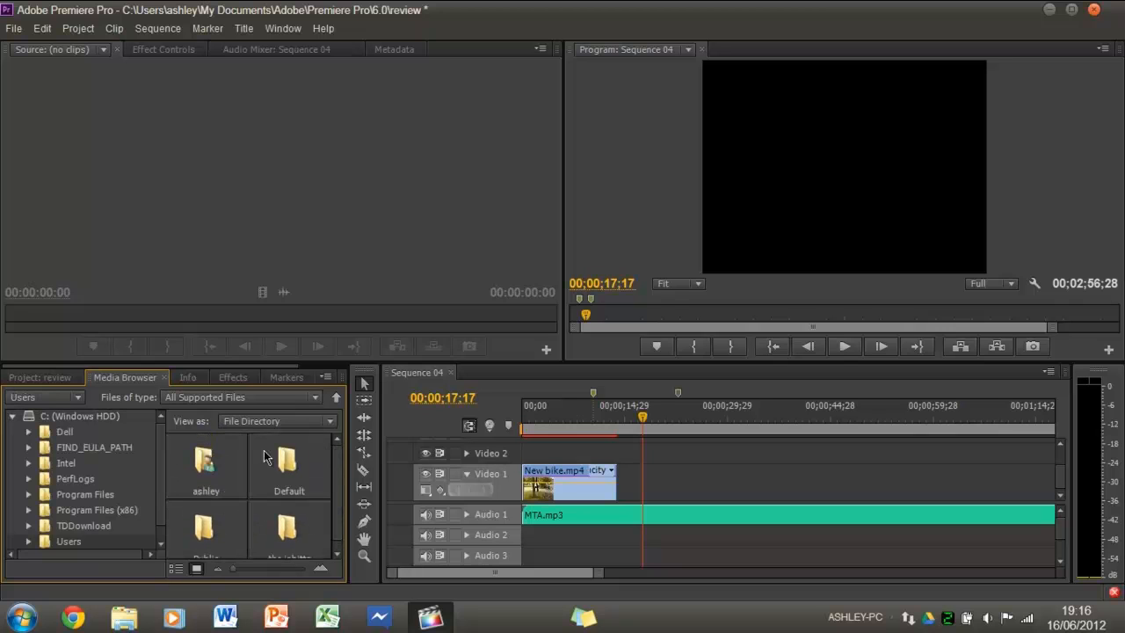
Step: Open the westfield folder inside My Videos of the user's personal folder
double_click(211, 464)
scroll(295, 508, down, 3)
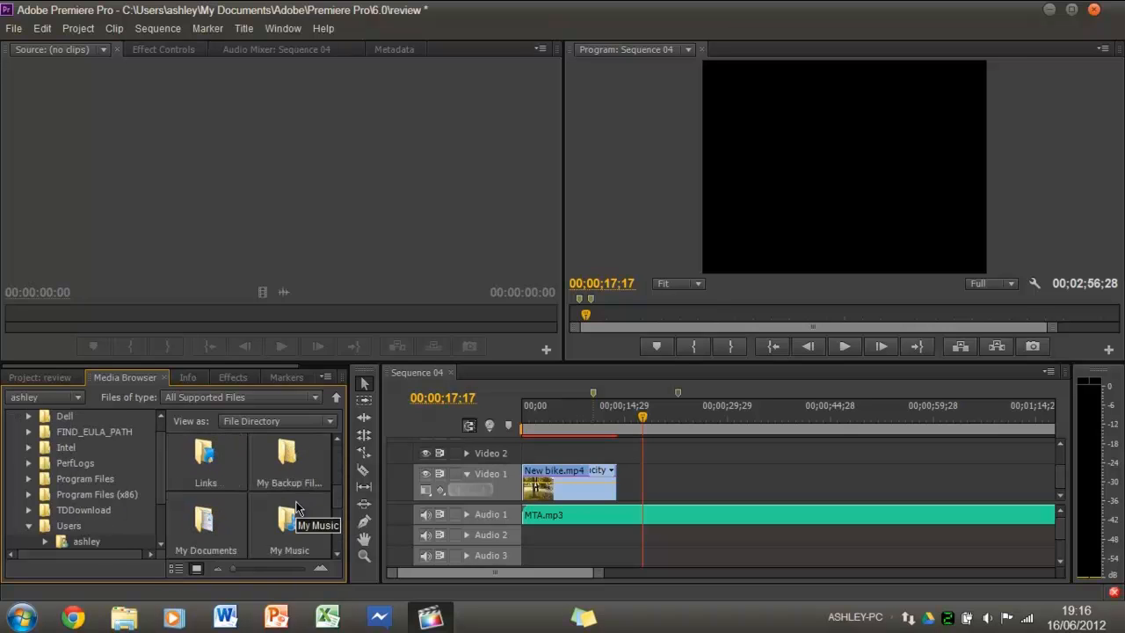
scroll(341, 490, up, 2)
scroll(307, 496, down, 4)
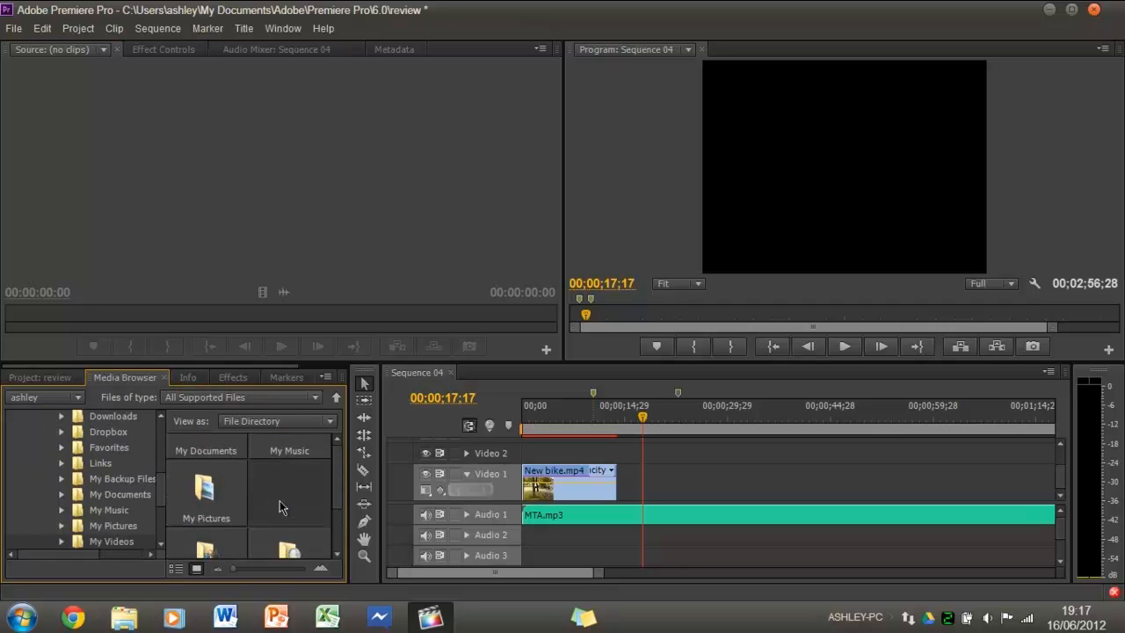
double_click(279, 507)
scroll(337, 525, down, 1)
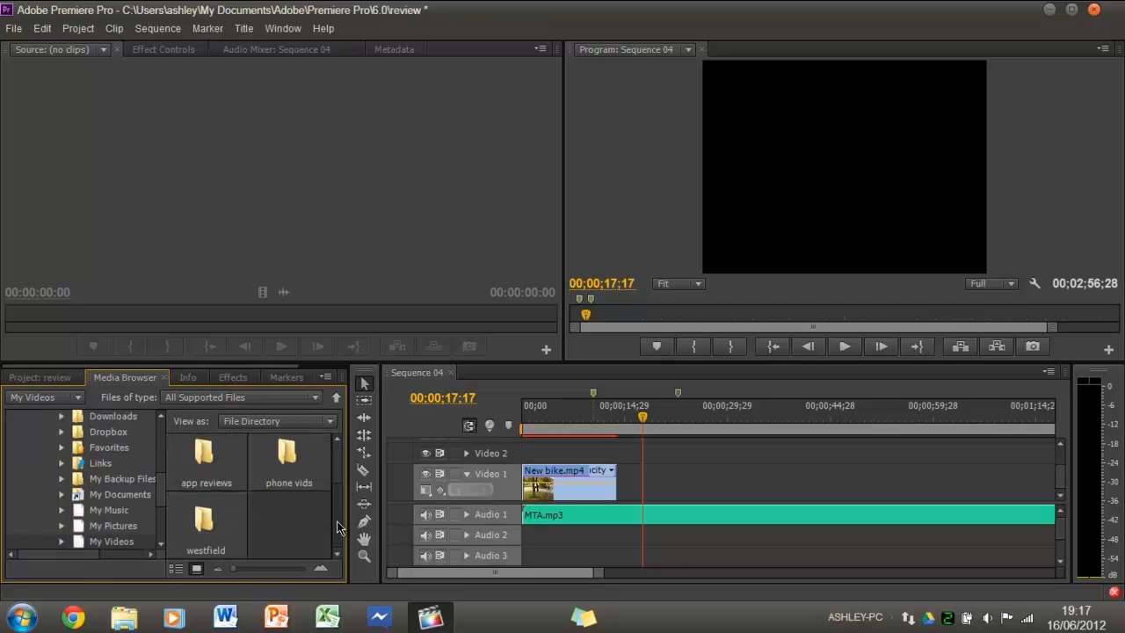
double_click(204, 513)
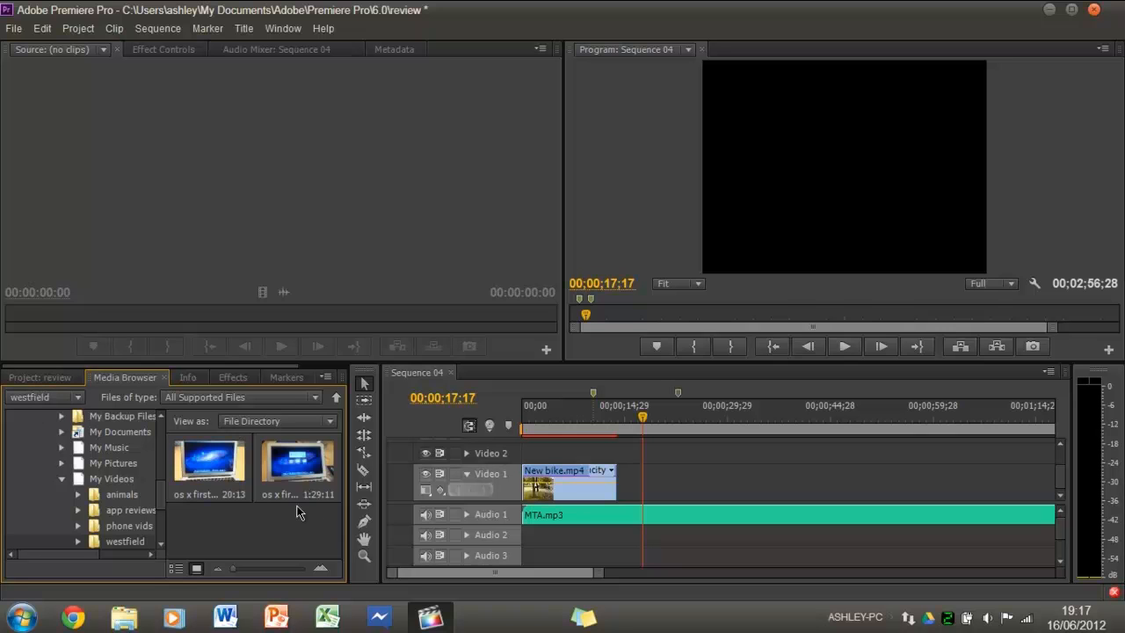
Step: Load os x first look part 1.MOV and then part 2.MOV into the Source monitor, and briefly play part 2
double_click(222, 474)
click(220, 489)
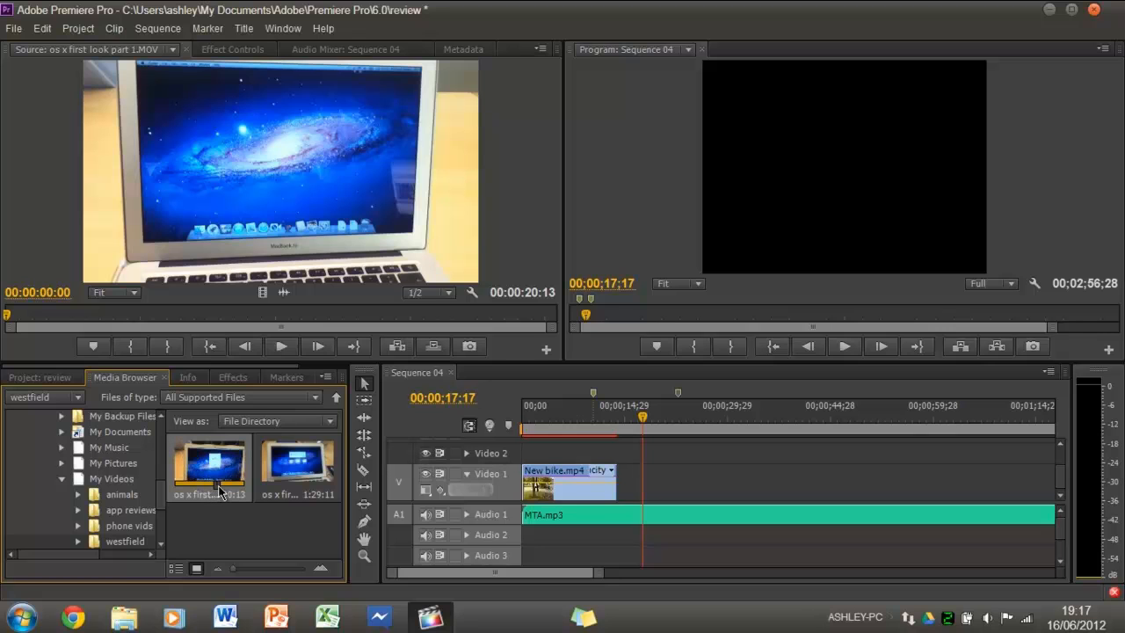
double_click(298, 474)
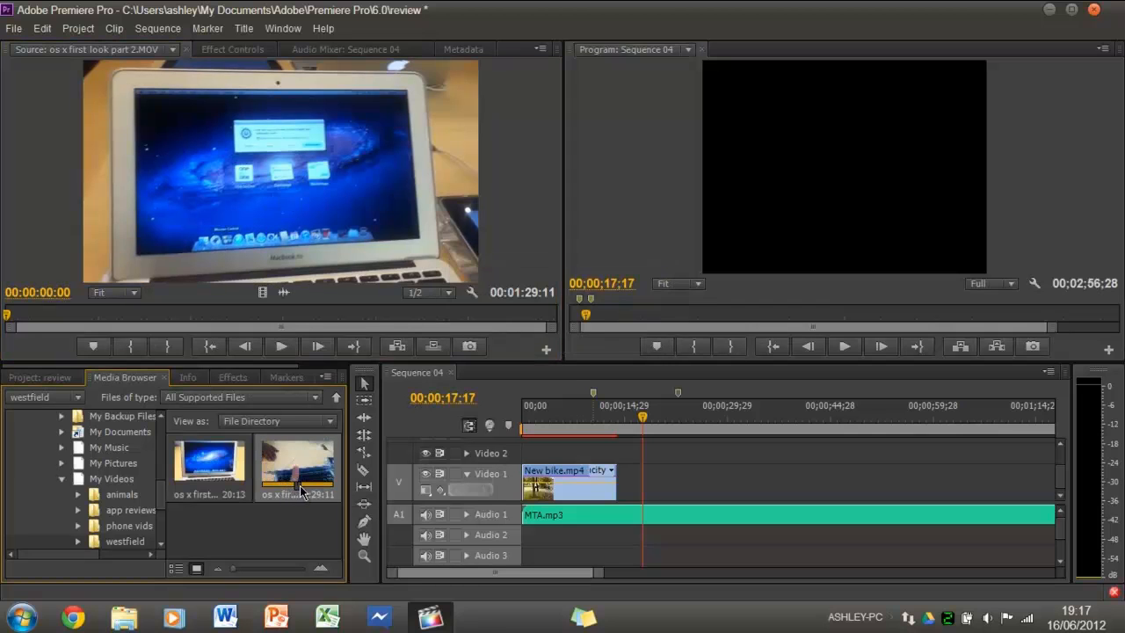
key(space)
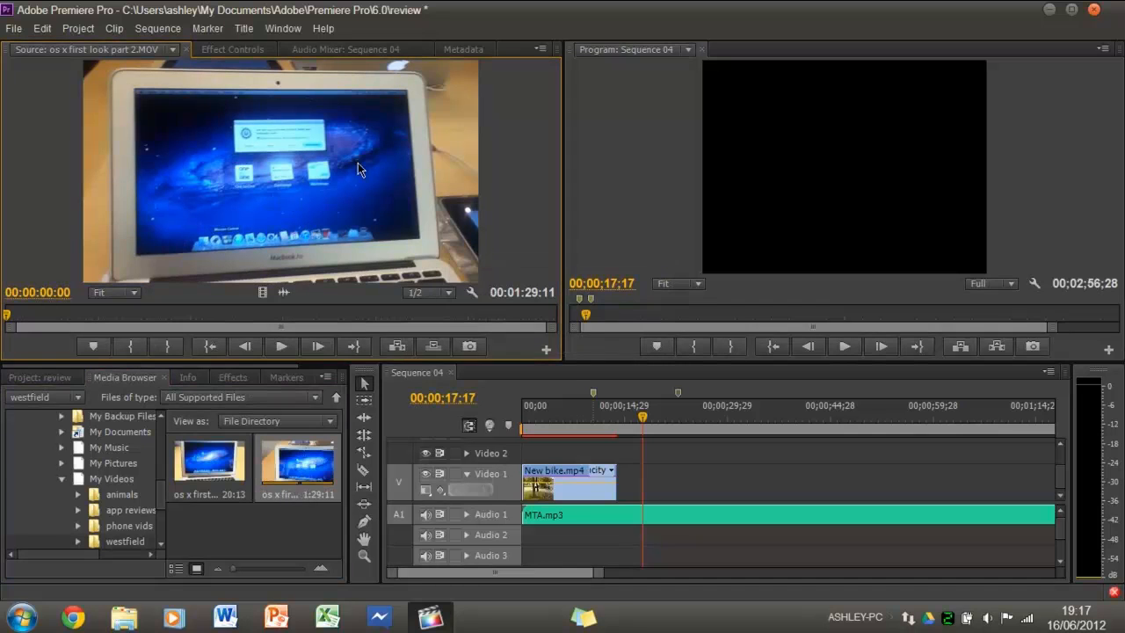
key(space)
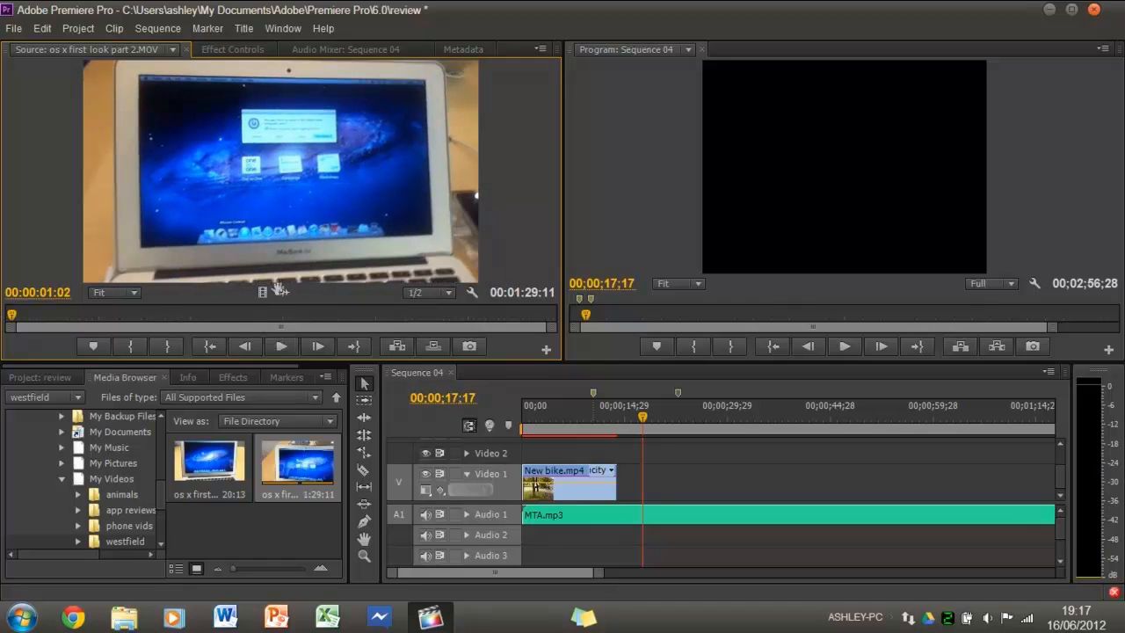
Step: Place part 2's video on Video 1 at about 20 seconds and its audio on Audio 2 from New bike.mp4's end, and play briefly
drag(418, 363, 671, 498)
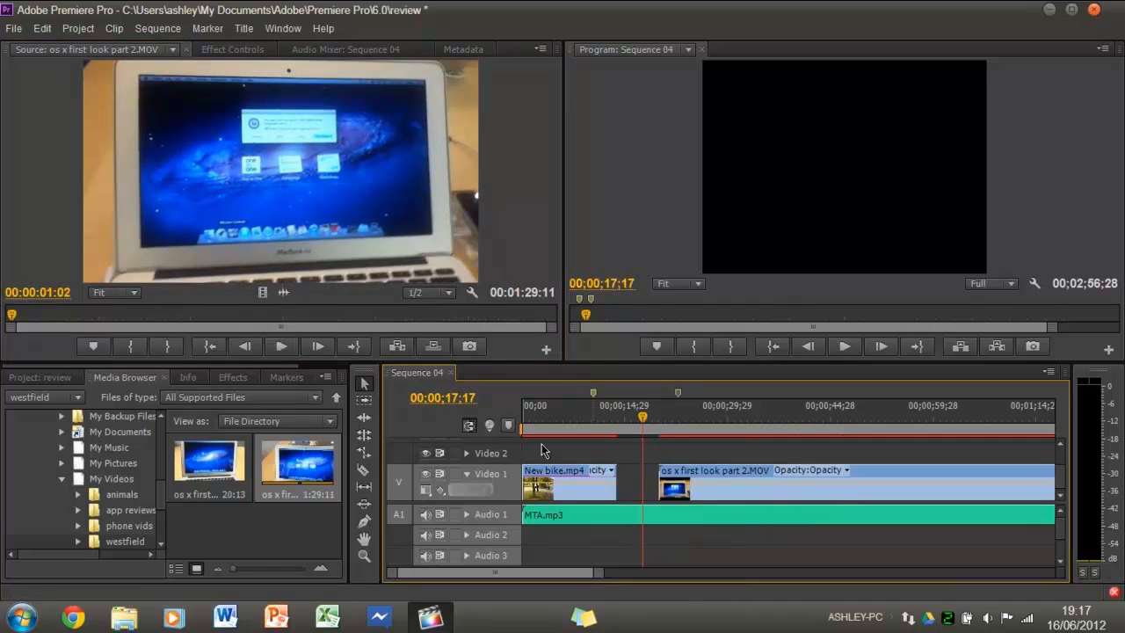
drag(283, 291, 620, 538)
key(space)
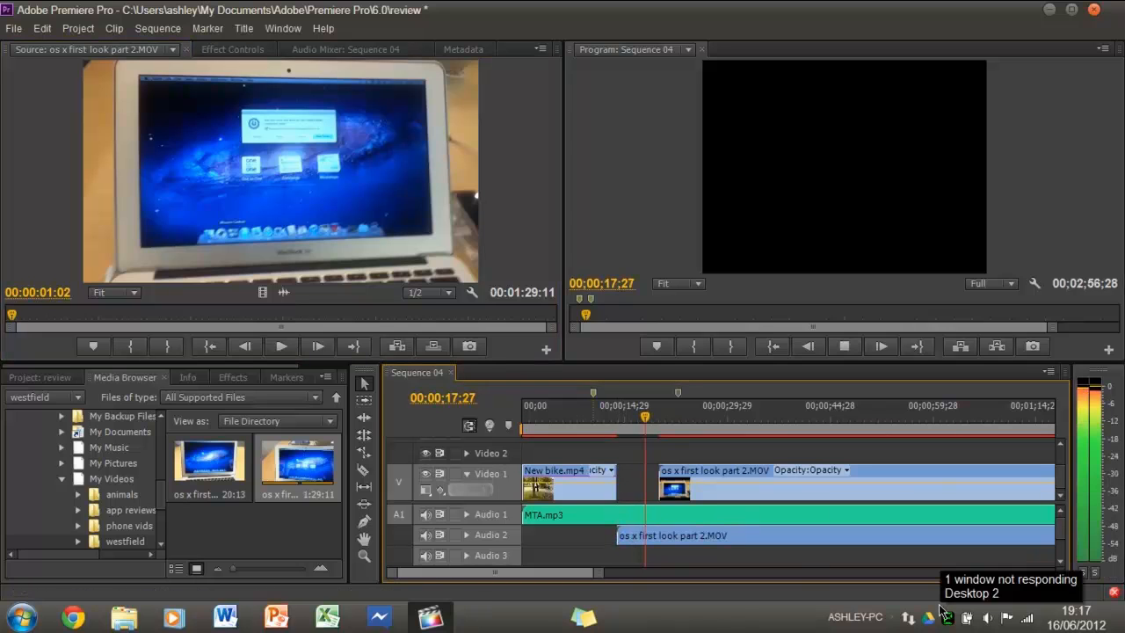
key(space)
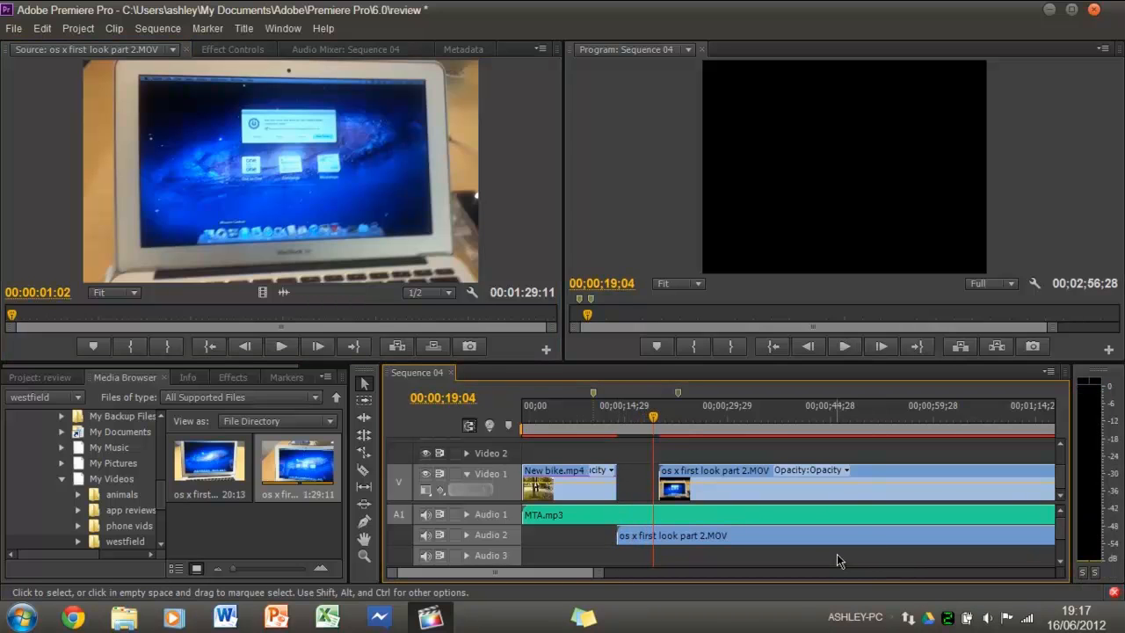
Step: Bring up the import dialog from the Project panel's item list, view the Google Drive files, and close it without importing
click(48, 378)
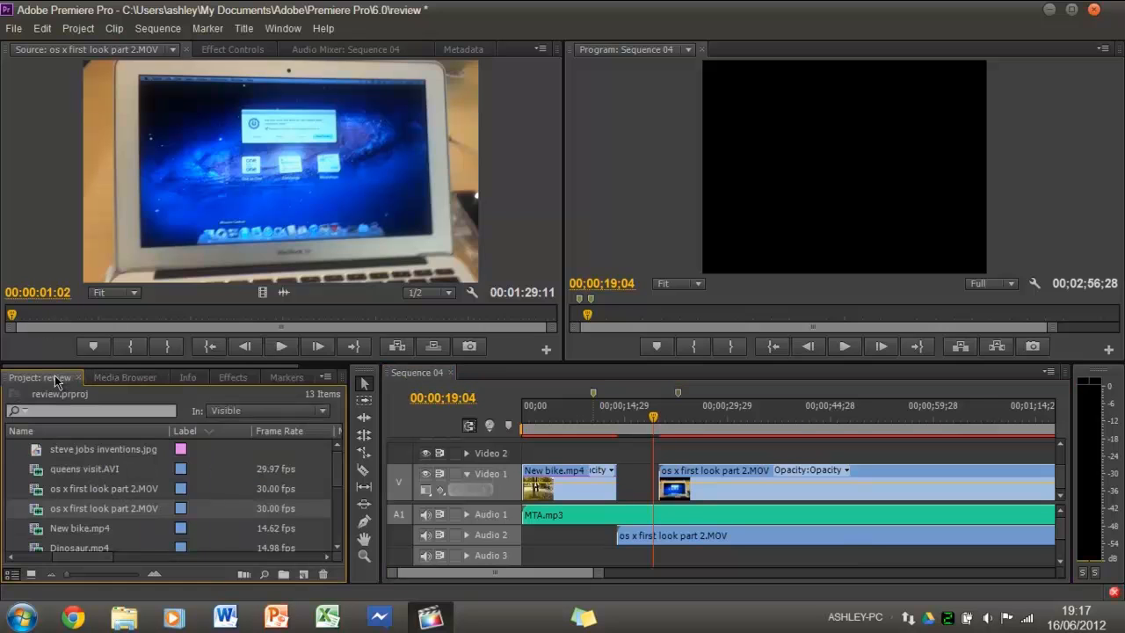
right_click(314, 468)
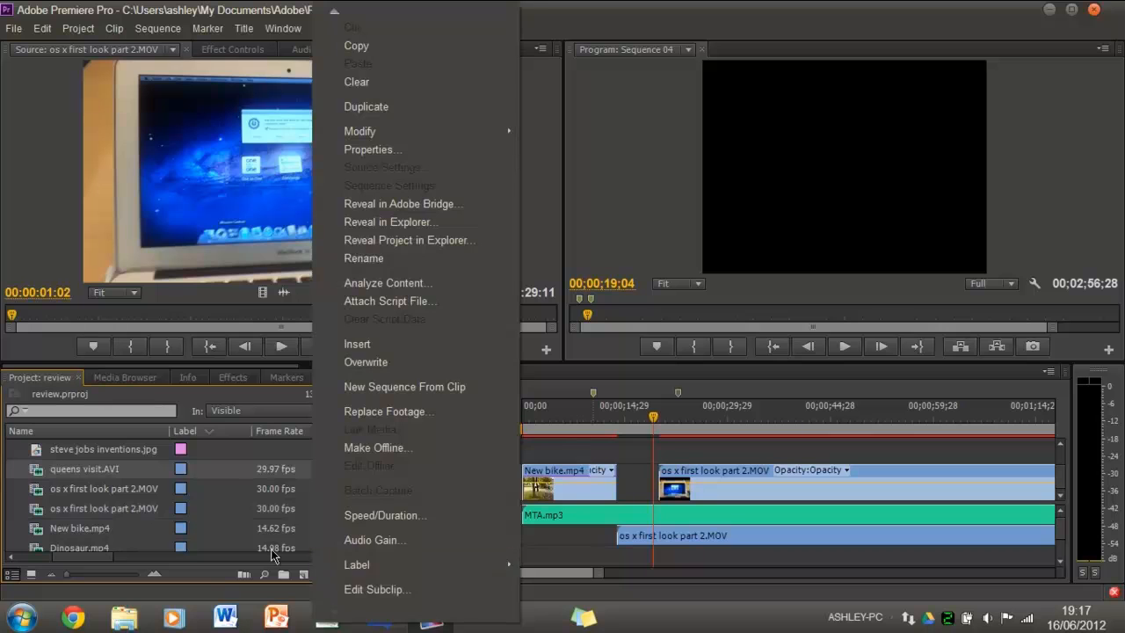
click(219, 508)
scroll(217, 506, down, 5)
right_click(237, 546)
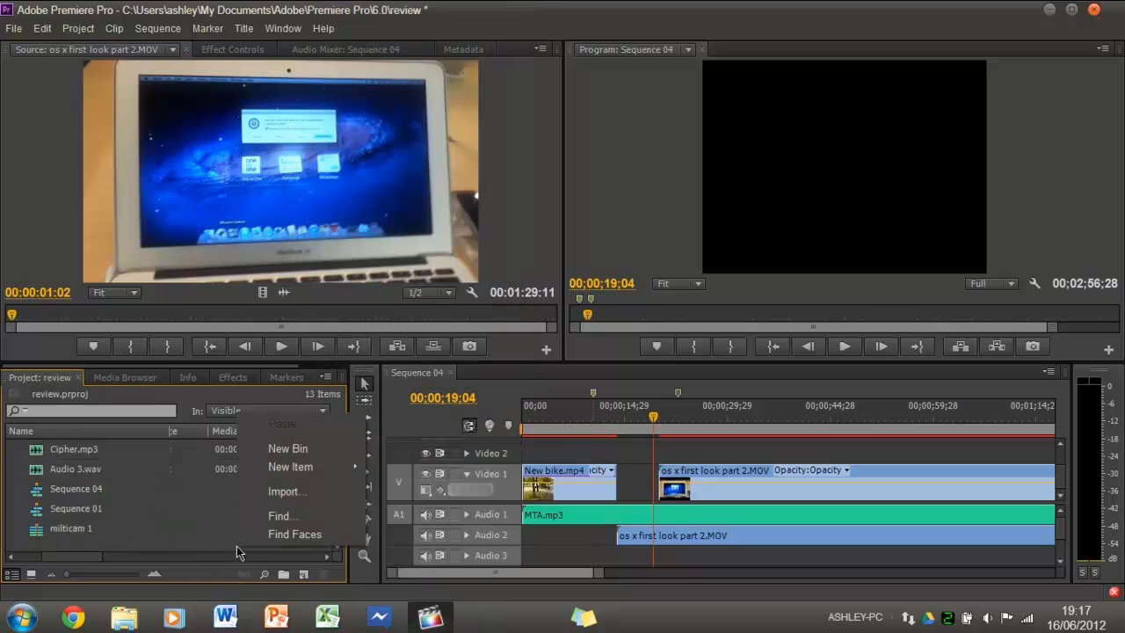
click(265, 490)
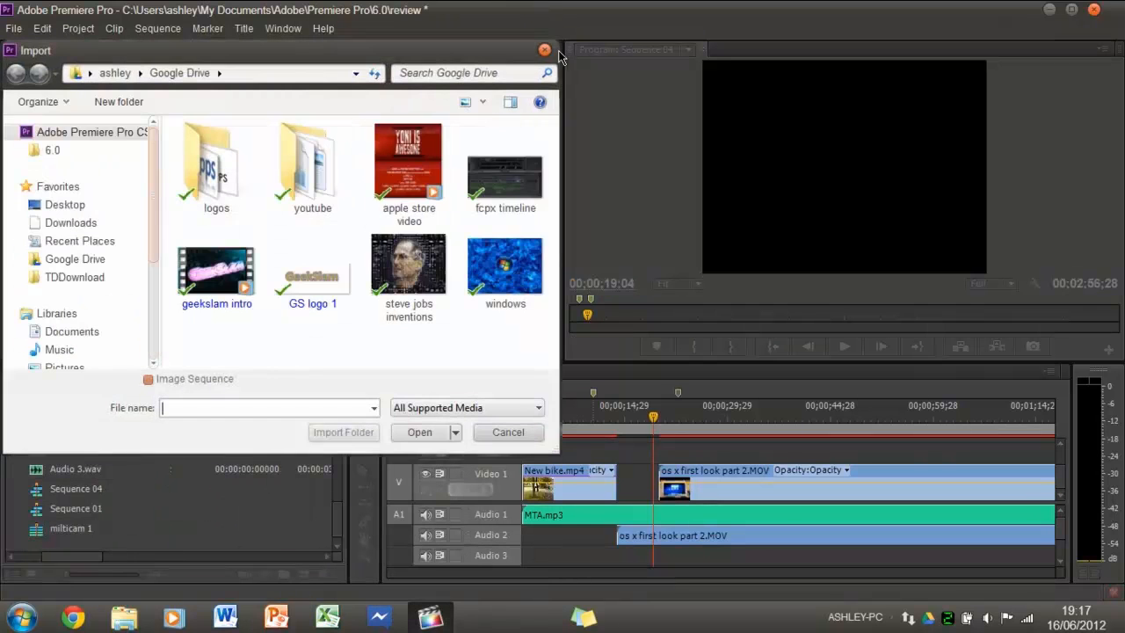
click(542, 48)
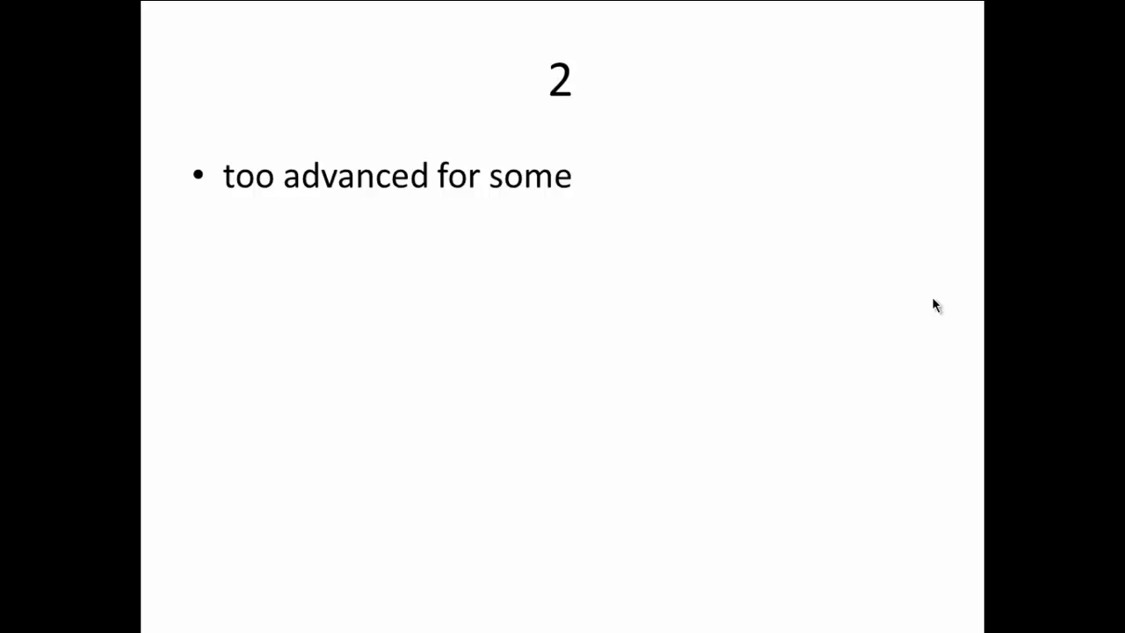
key(alt+Tab)
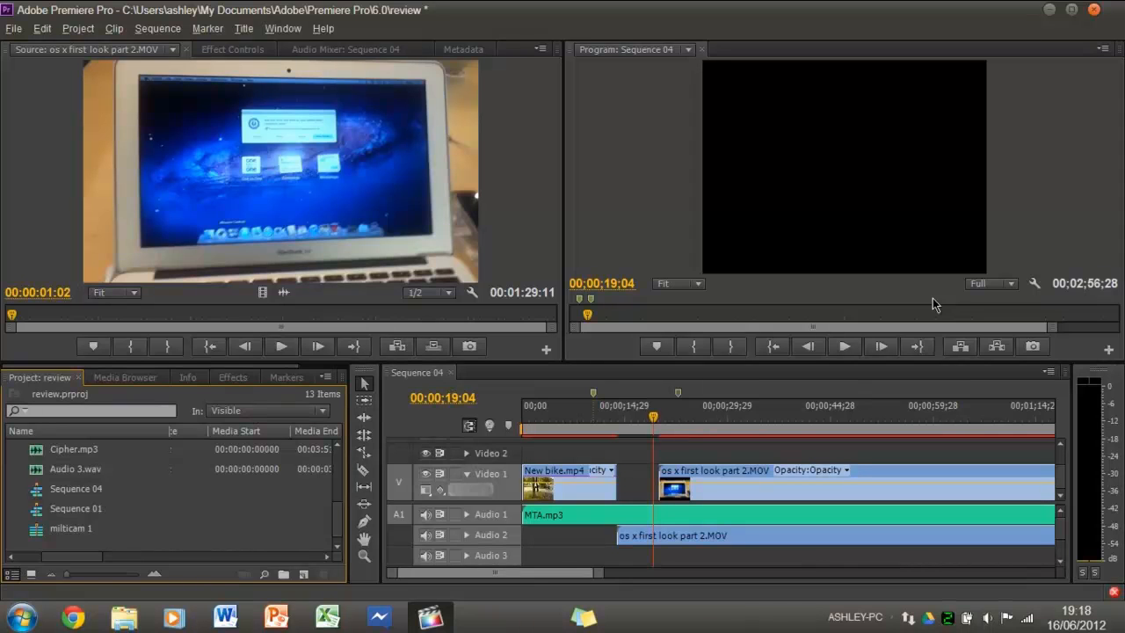
key(alt+Tab)
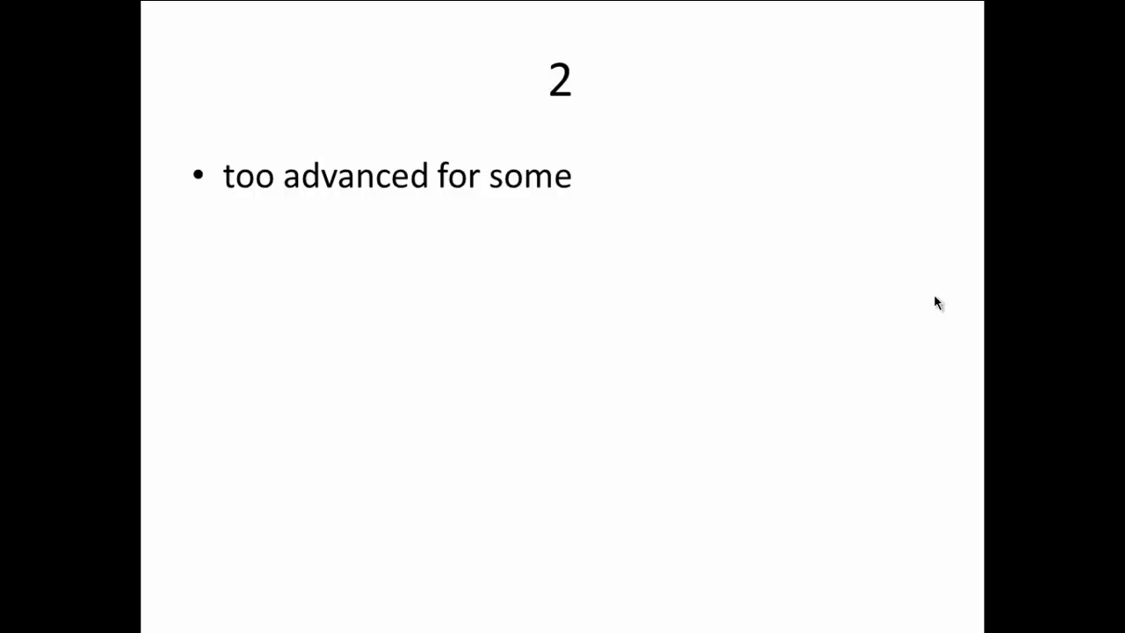
key(Escape)
click(561, 283)
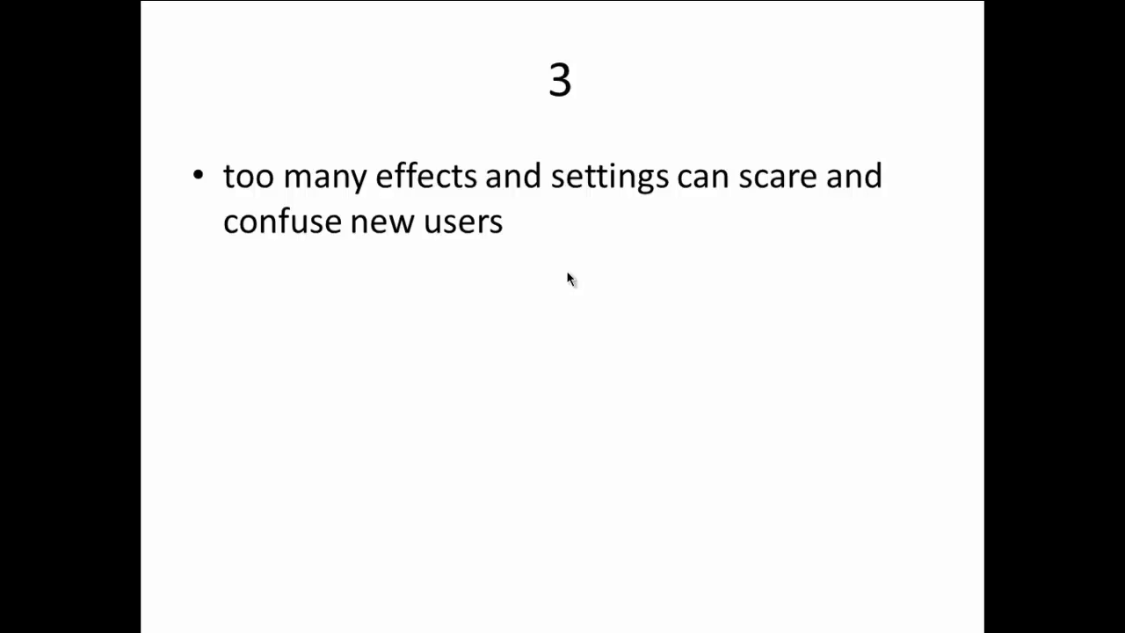
Step: Switch back to Premiere Pro and view the General, Audio, Auto Save, Device Control and Memory preferences
key(alt+Tab)
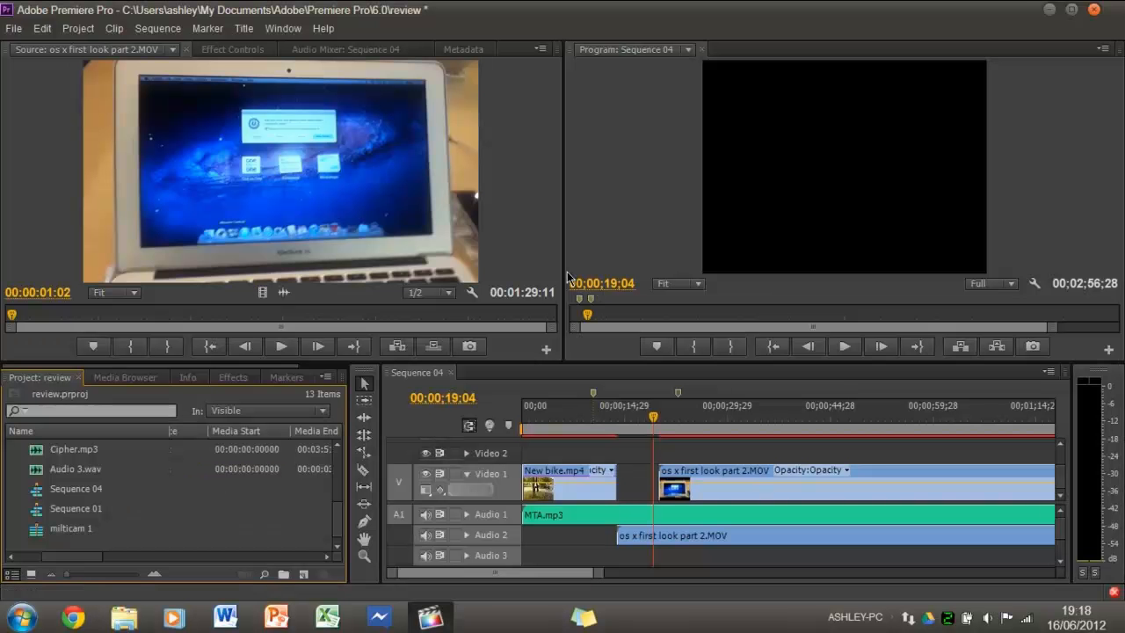
click(42, 28)
mouse_move(28, 36)
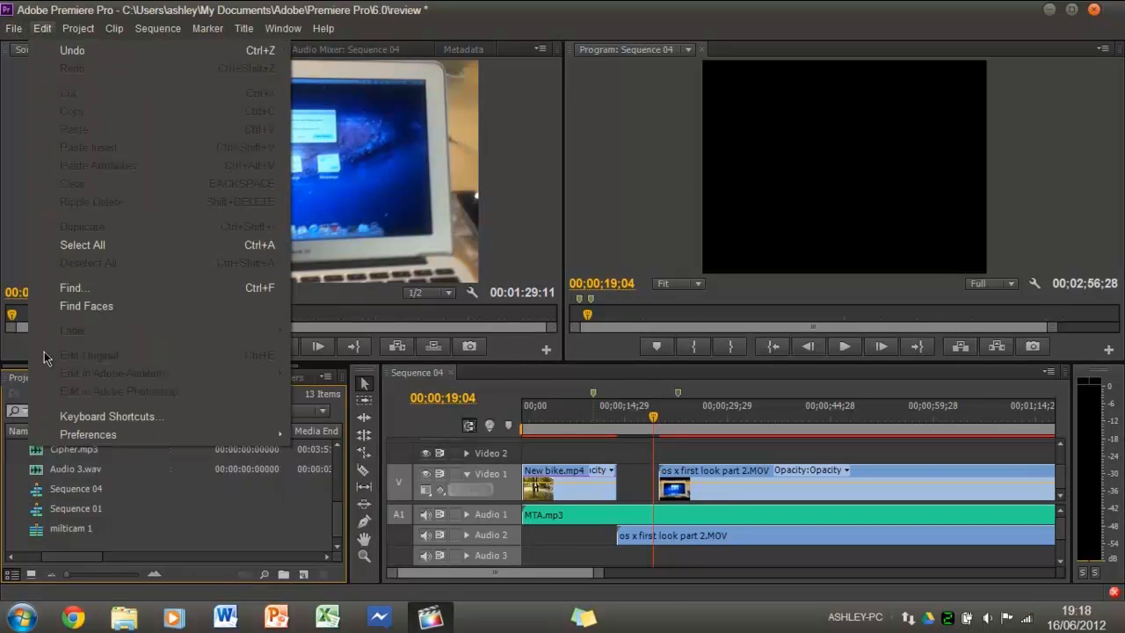
mouse_move(115, 435)
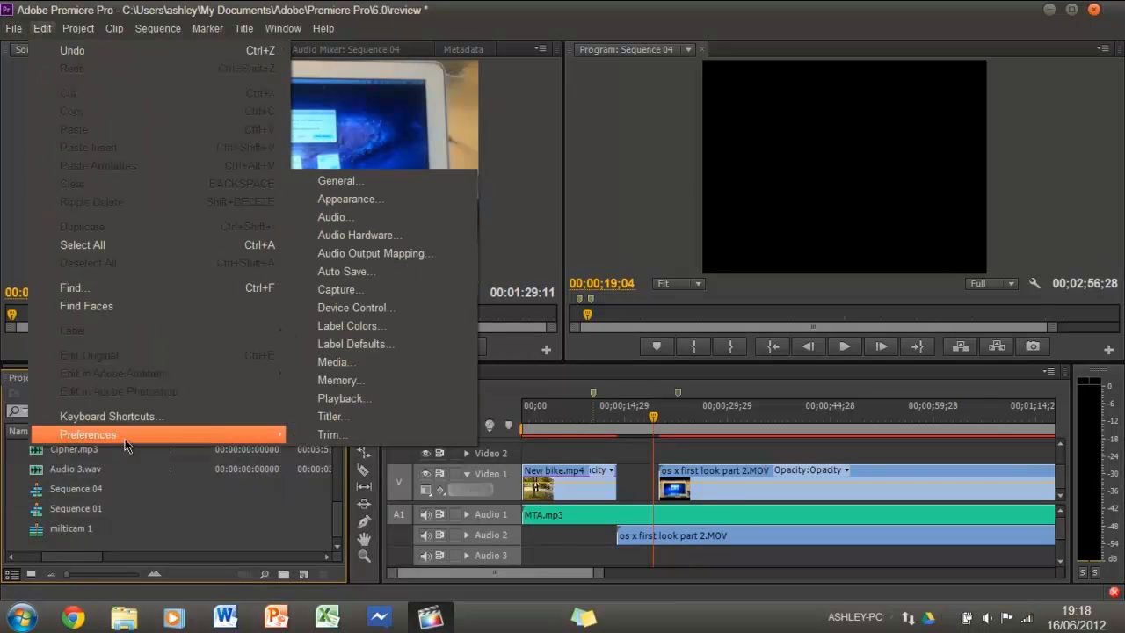
click(347, 180)
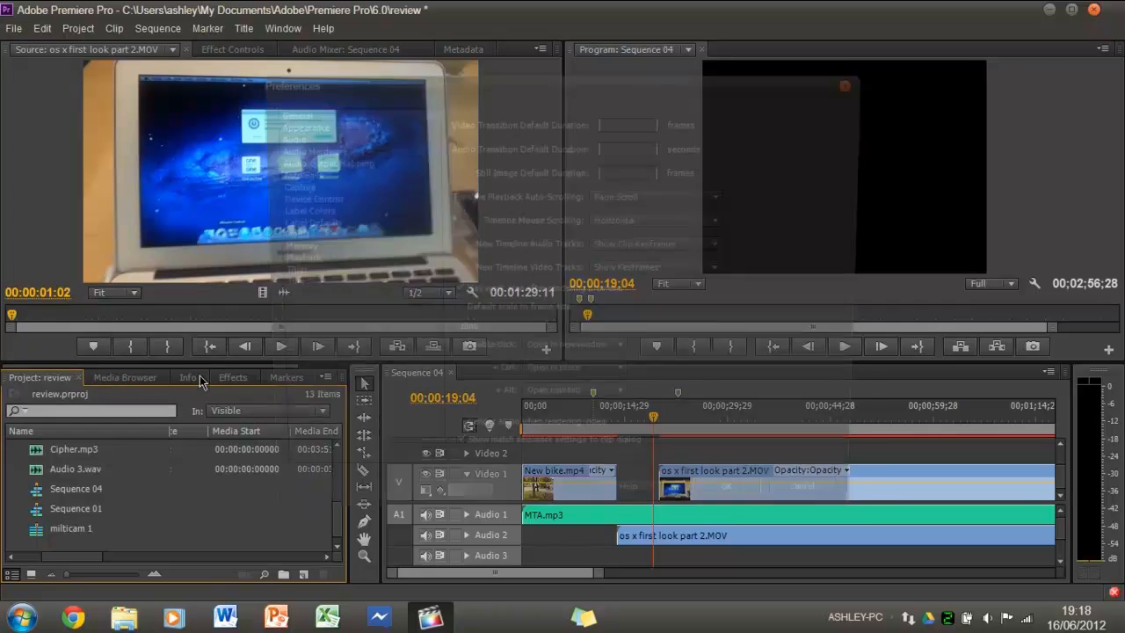
click(357, 137)
click(355, 173)
click(355, 198)
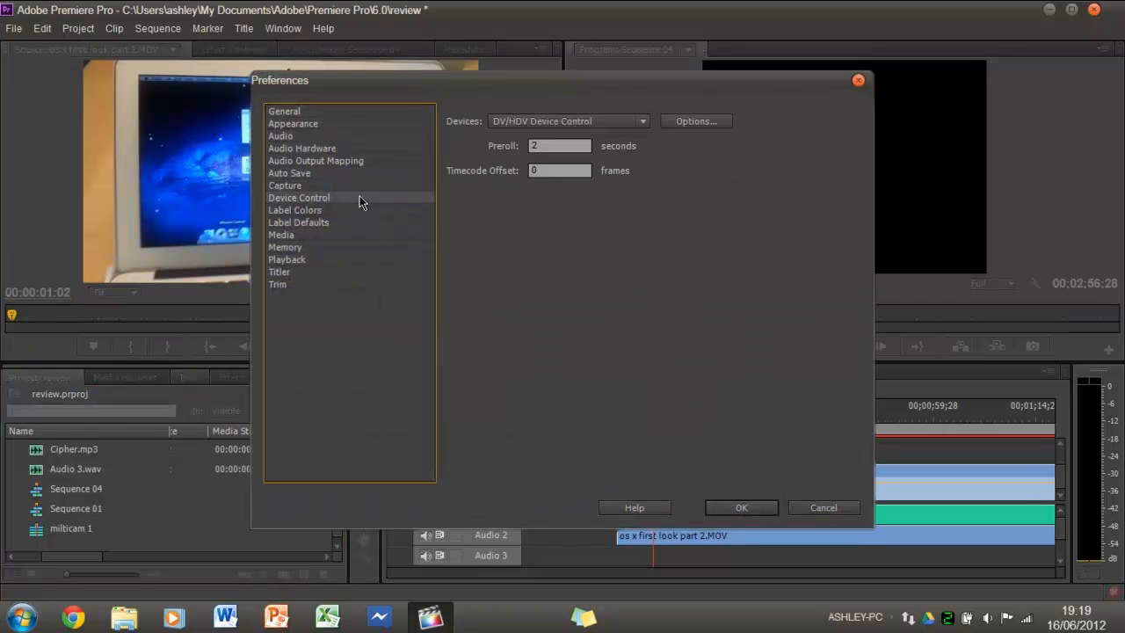
click(359, 248)
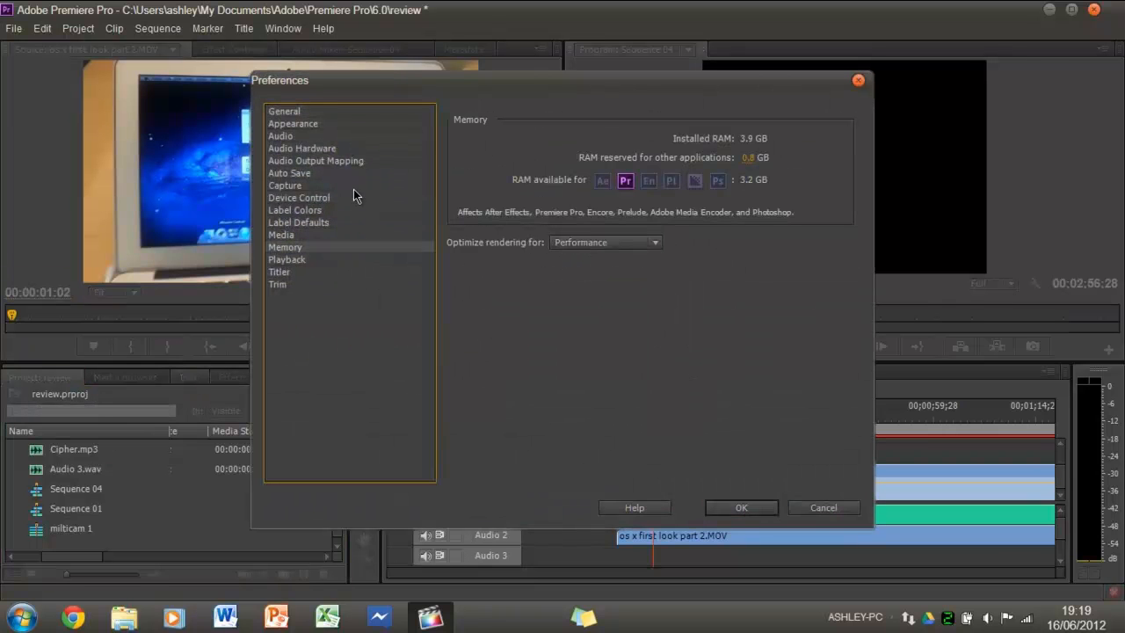
Step: Reset the interface brightness to default in the Appearance preferences and try the darkest setting
click(293, 126)
click(580, 165)
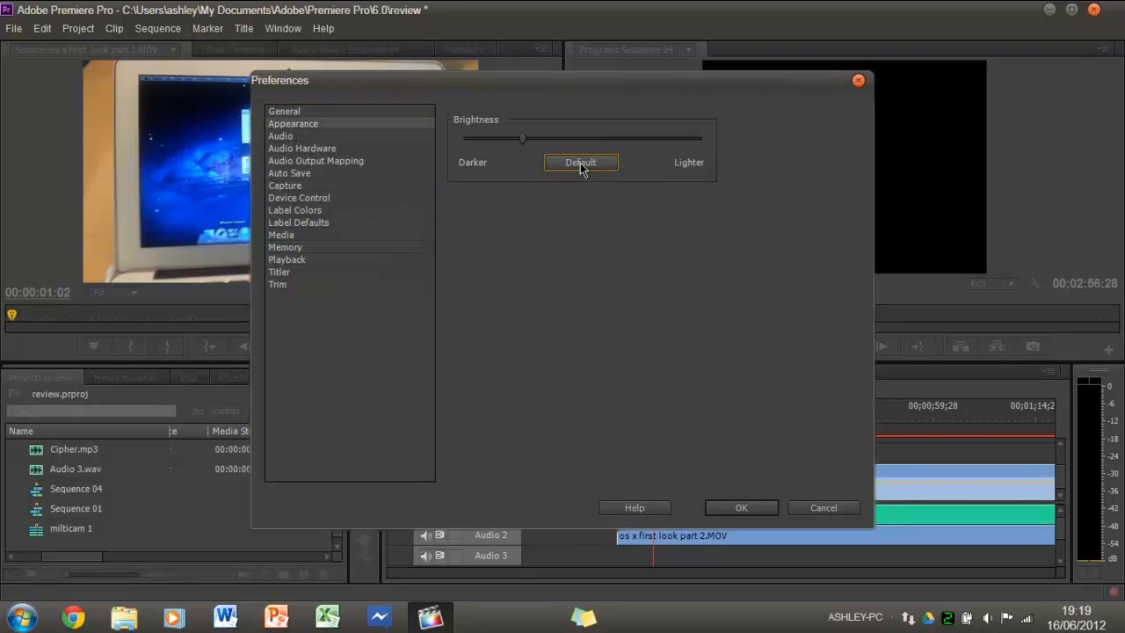
click(523, 141)
drag(523, 145, 445, 143)
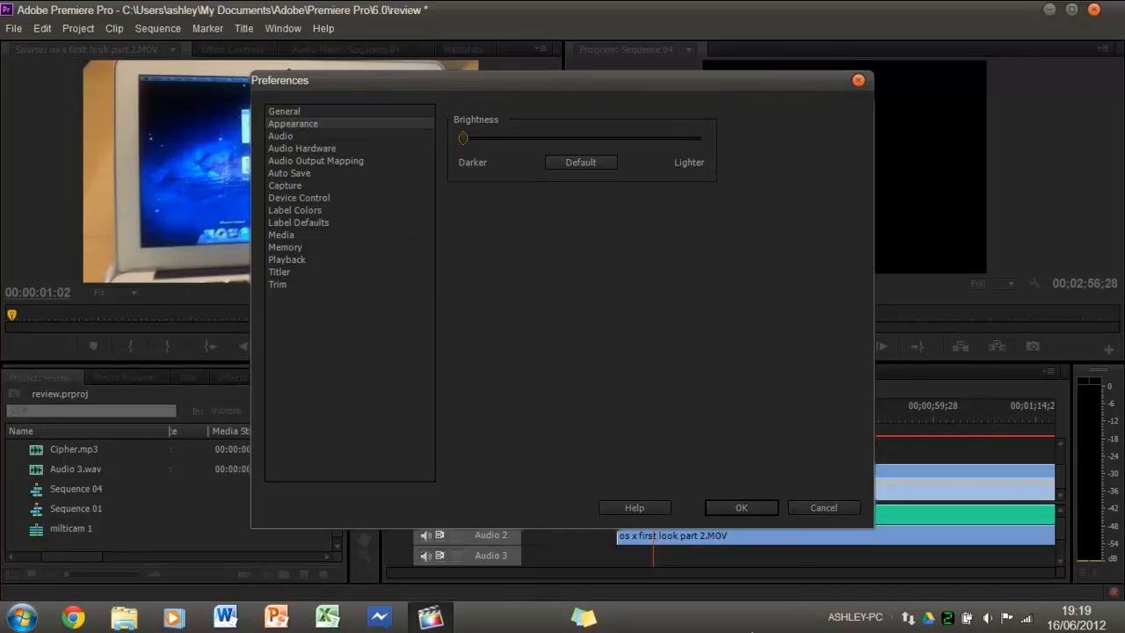
Step: View the Playback, Titler and Trim preferences, and switch the Memory preferences' rendering optimization to Memory and back to Performance
click(279, 261)
click(281, 272)
click(294, 282)
click(292, 248)
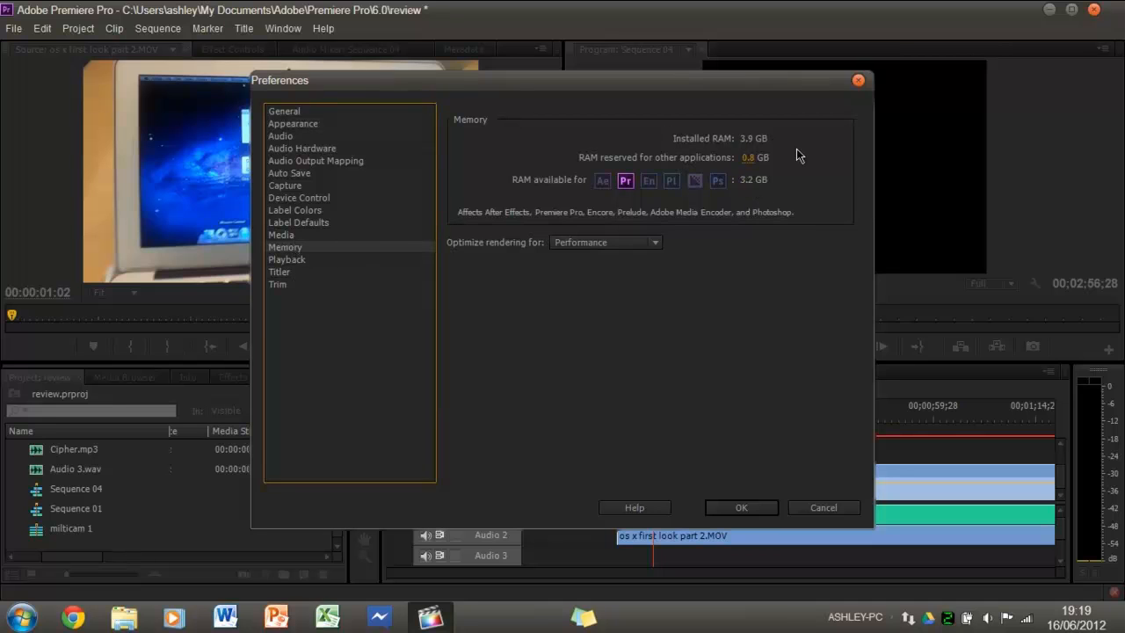
click(657, 245)
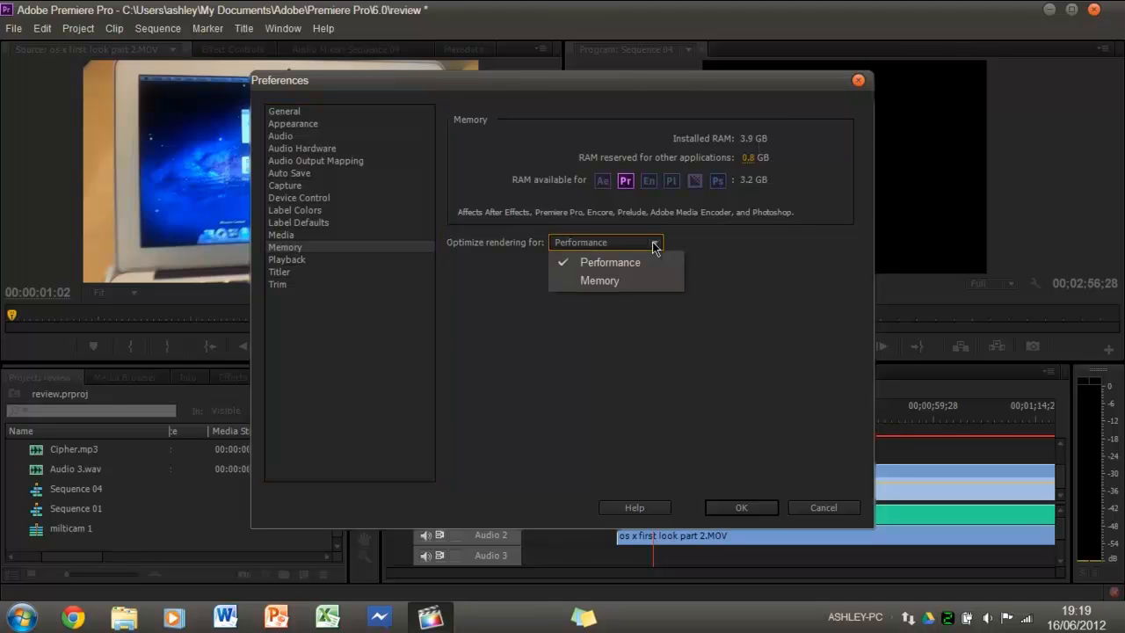
click(654, 288)
click(655, 242)
click(652, 262)
Step: View the Label Colors, Label Defaults, Device Control and Capture preferences, and close the Preferences dialog without confirming
click(343, 210)
click(342, 223)
click(342, 199)
click(341, 186)
click(341, 209)
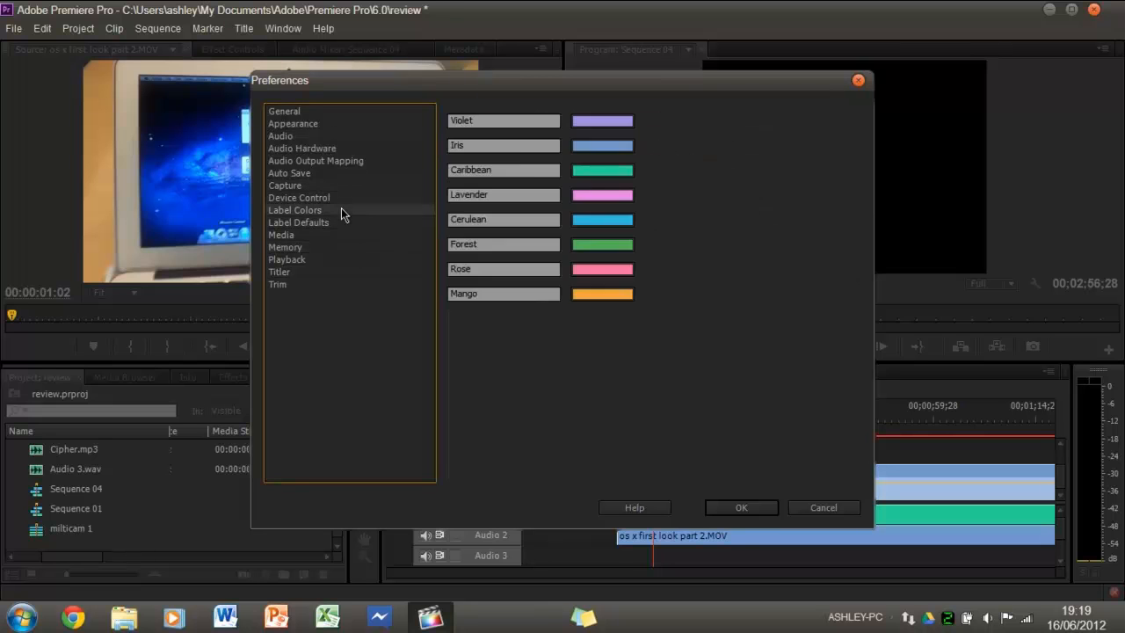
click(337, 198)
click(352, 223)
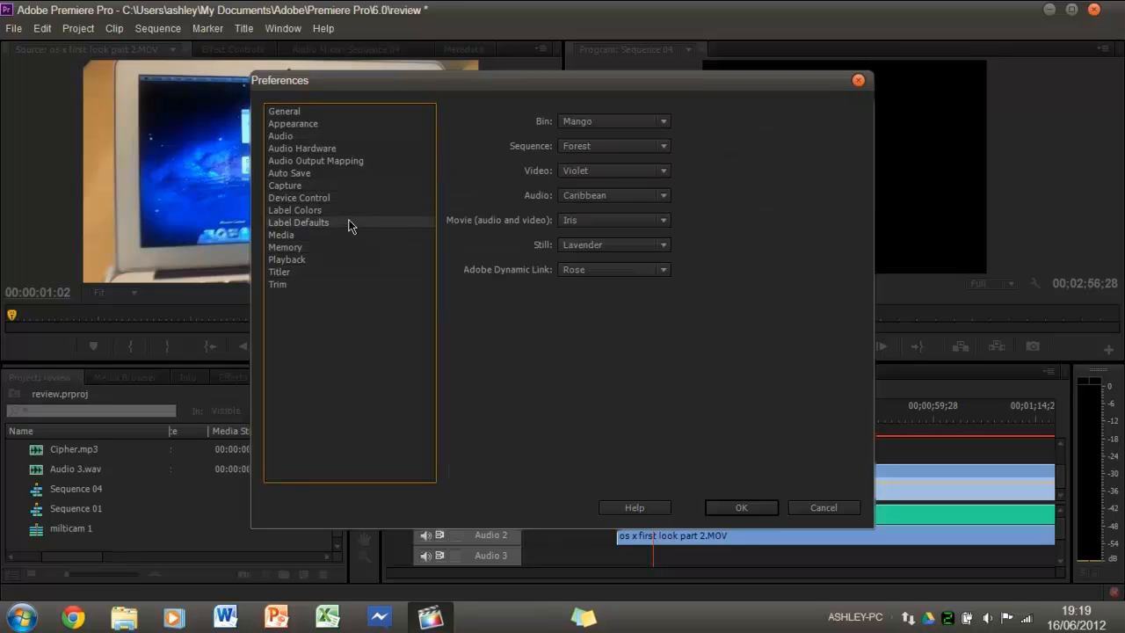
click(858, 81)
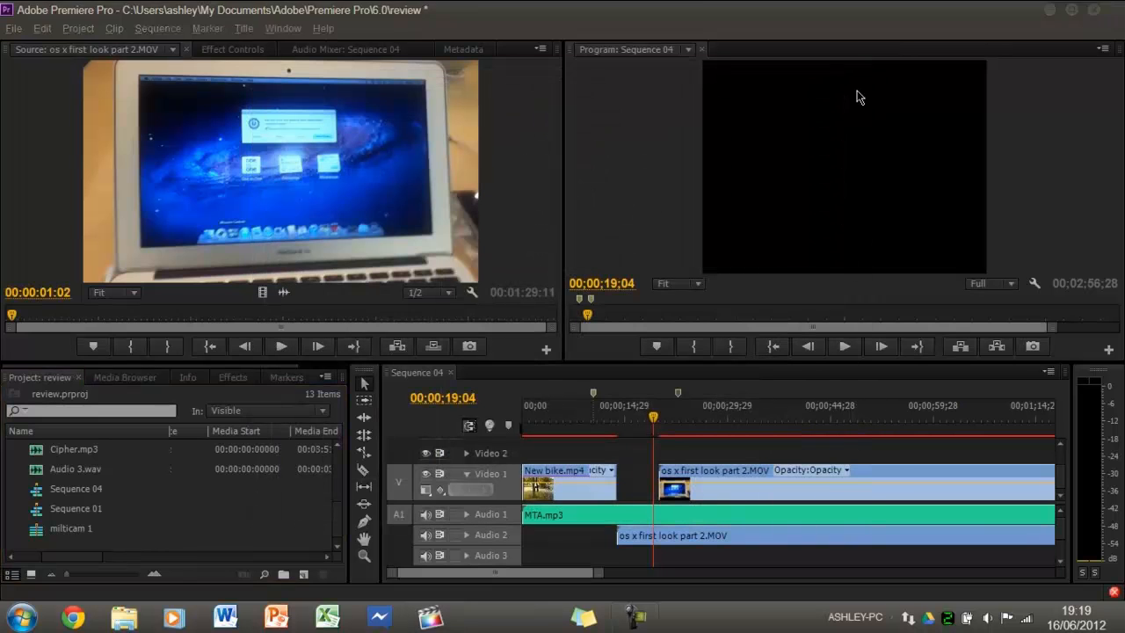